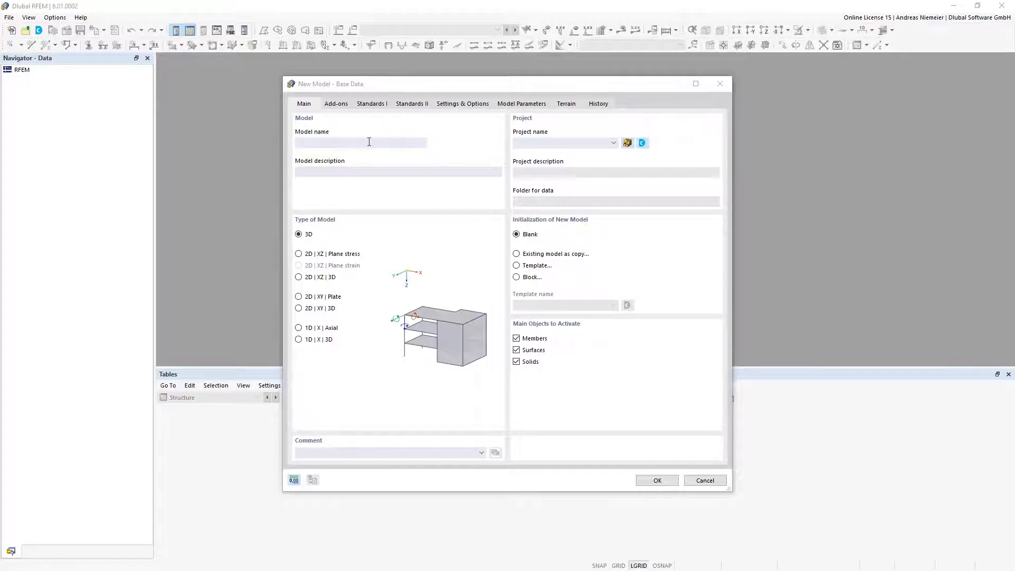
Name the new model Intro and set its type to 3D after previewing the 2D and 1D model types
type("Intro")
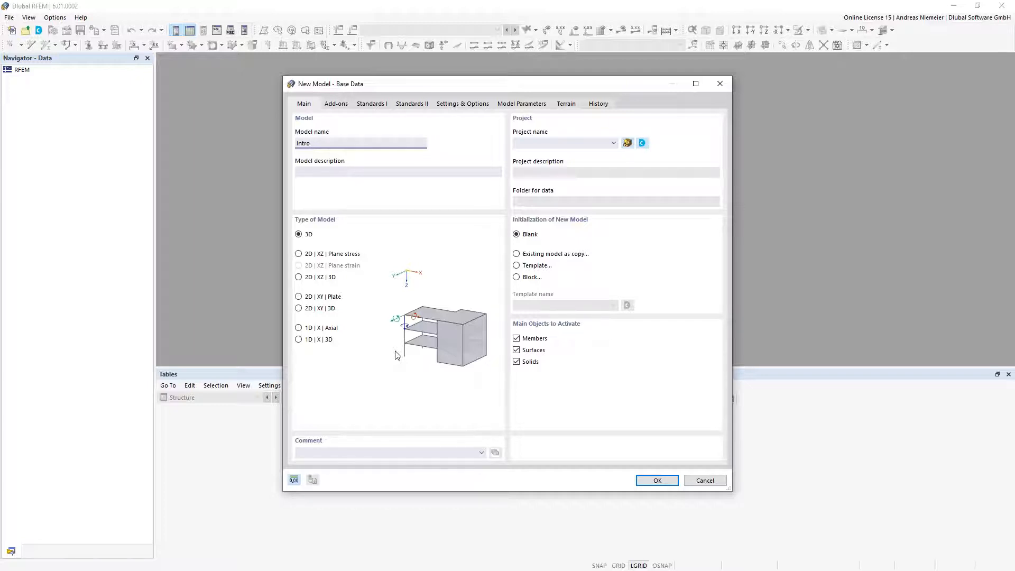
left_click(299, 256)
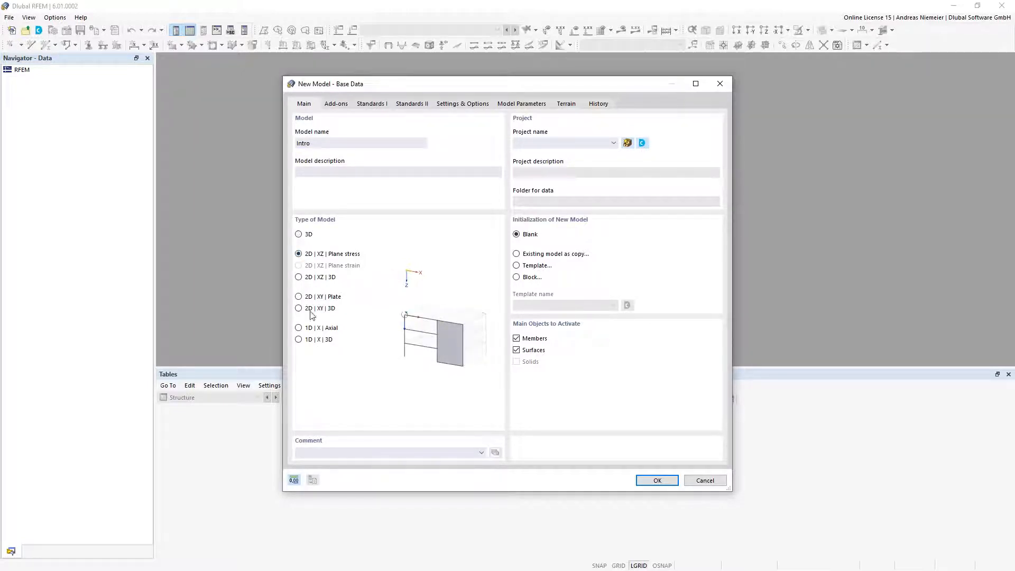
left_click(299, 297)
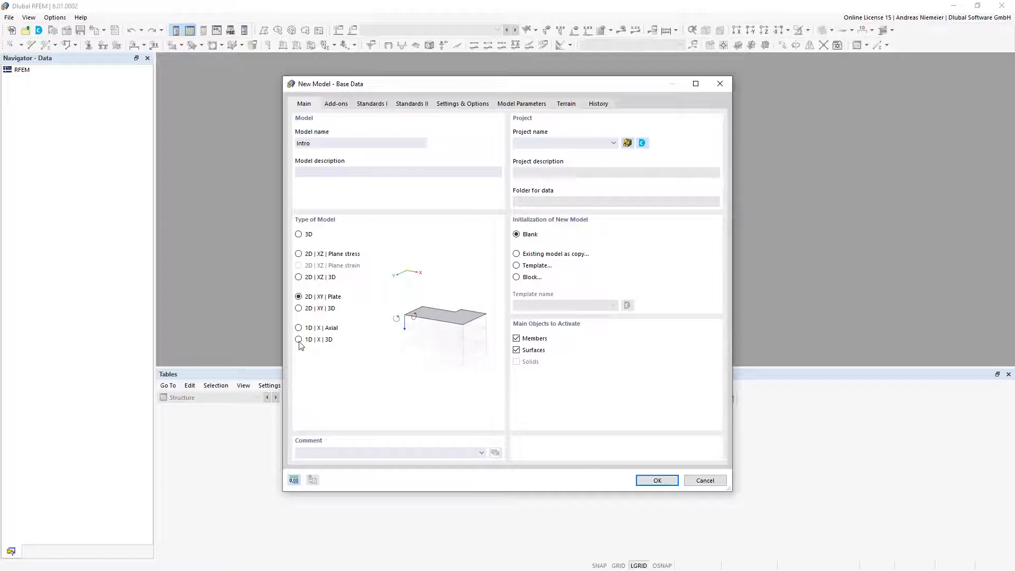
left_click(298, 328)
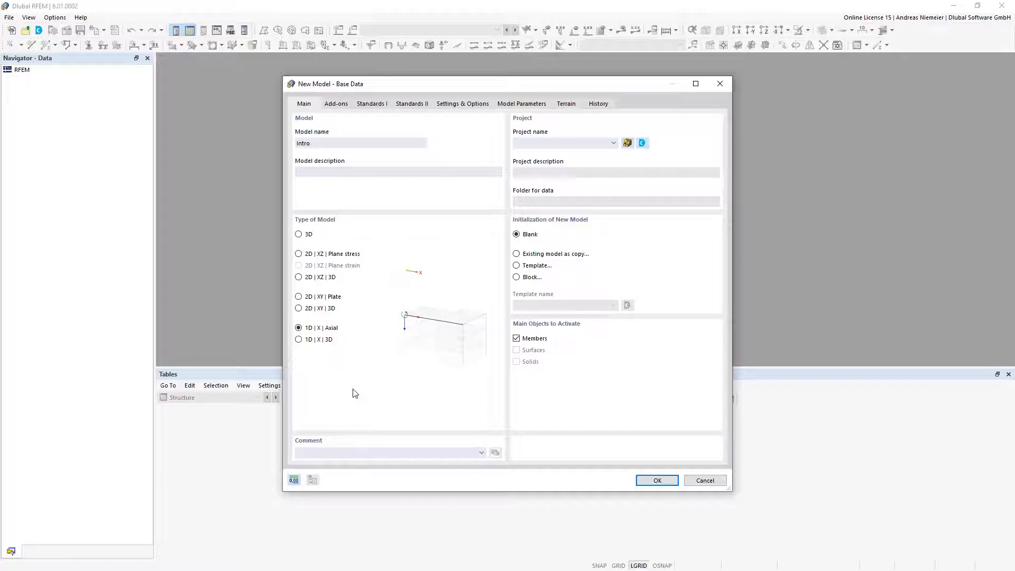
left_click(299, 254)
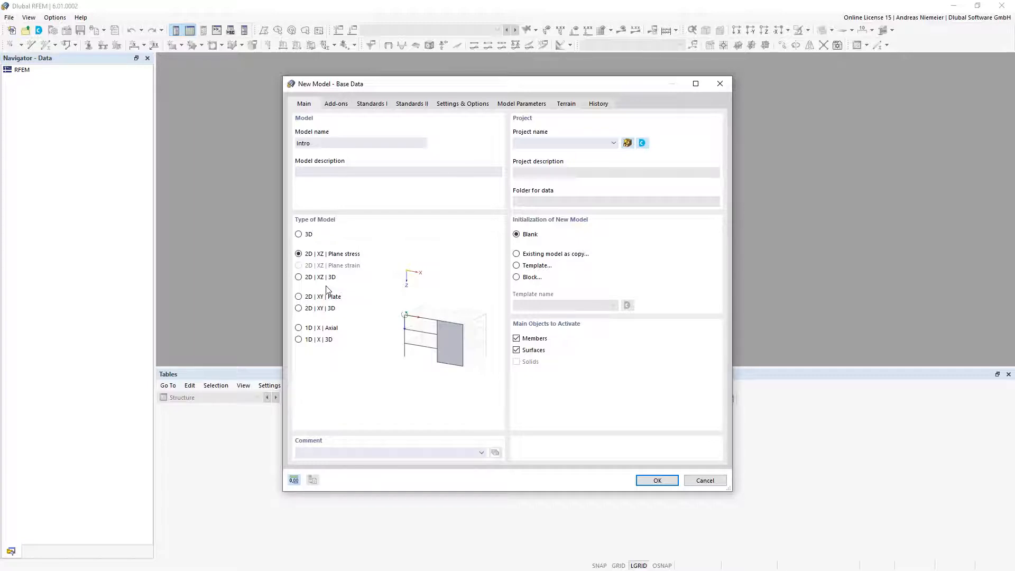
left_click(299, 277)
left_click(299, 234)
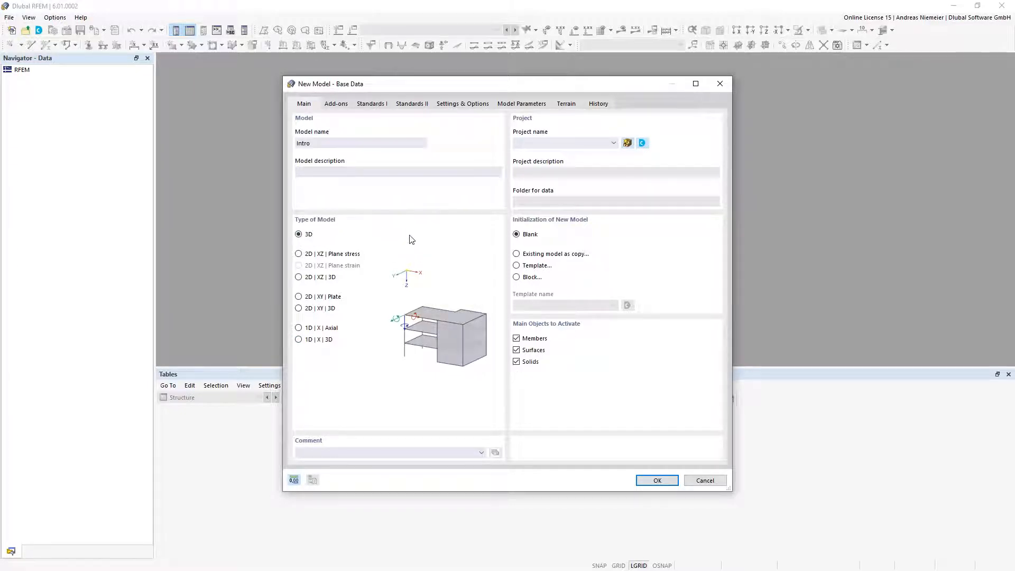
Activate the Steel Design add-on for the model, leaving Concrete Design off
left_click(339, 105)
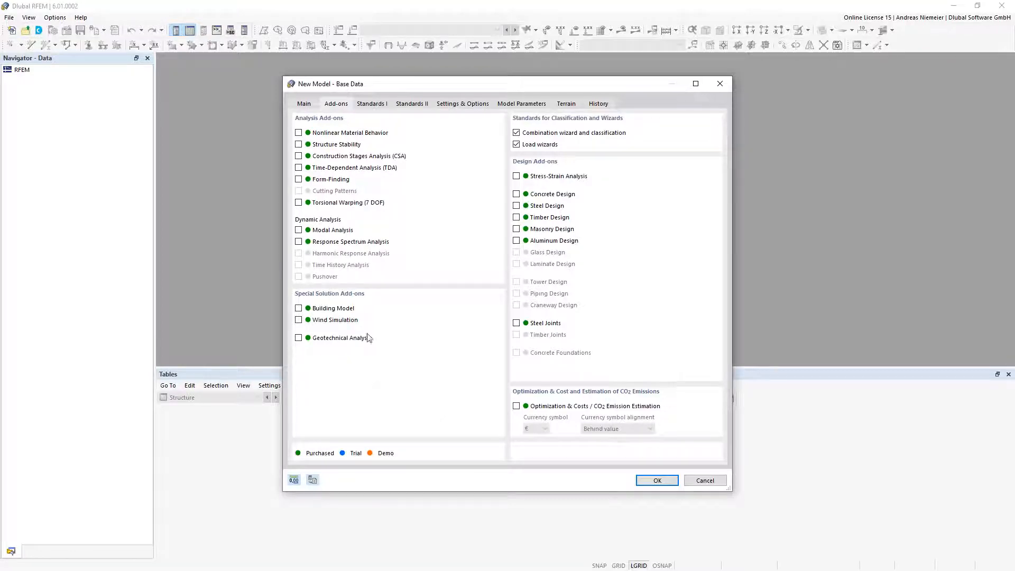
left_click(545, 209)
left_click(542, 208)
left_click(542, 207)
left_click(546, 195)
left_click(516, 194)
Review the load combination standards and national annexes, keeping EN 1990 with the CEN | 2010-04 edition
left_click(374, 104)
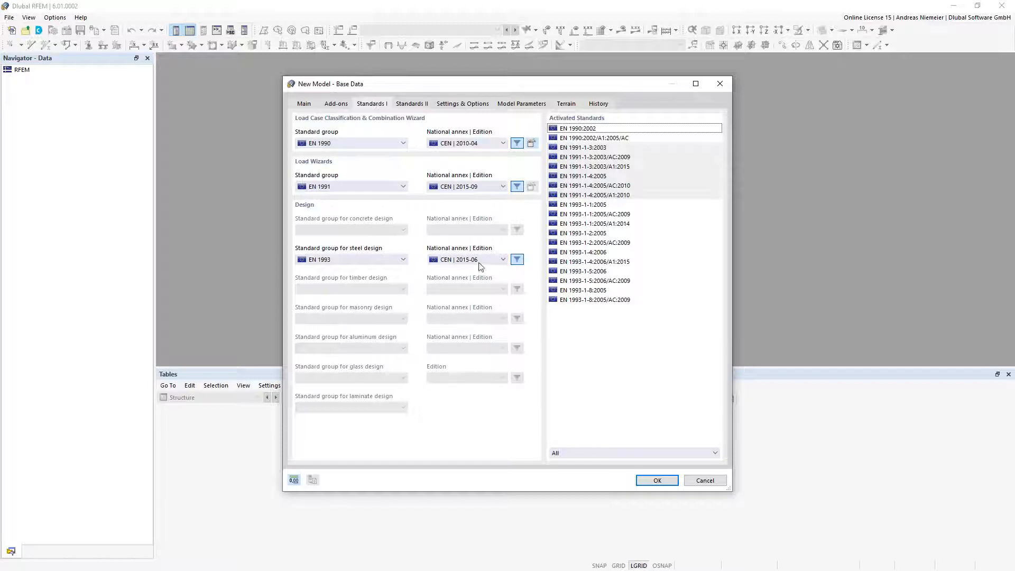
left_click(480, 143)
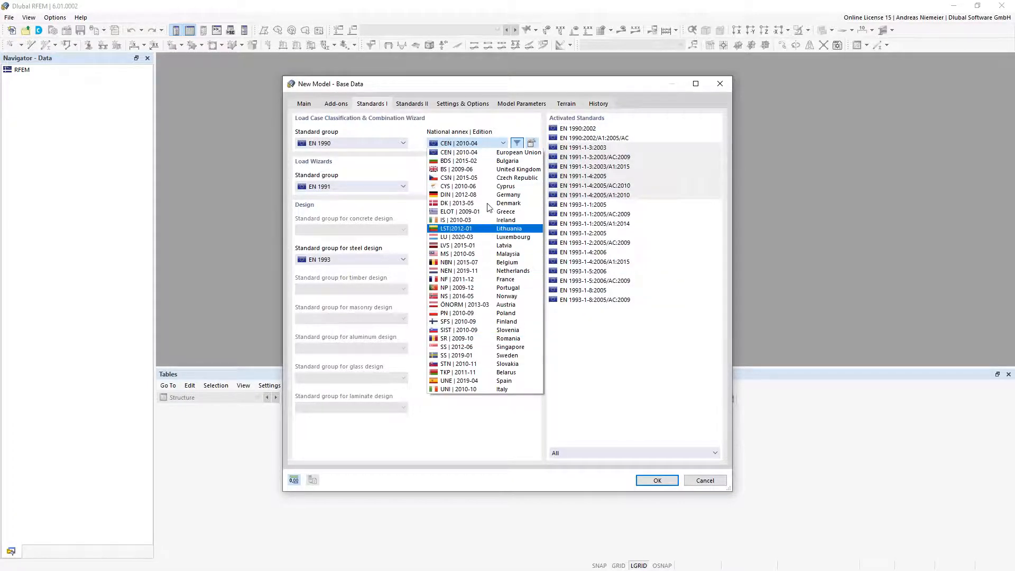
left_click(483, 153)
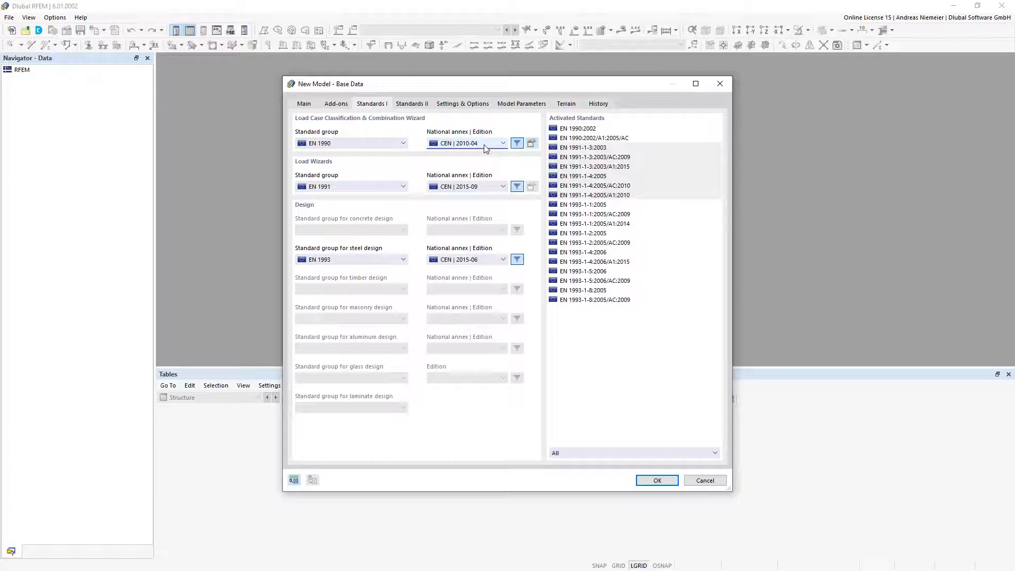
left_click(382, 144)
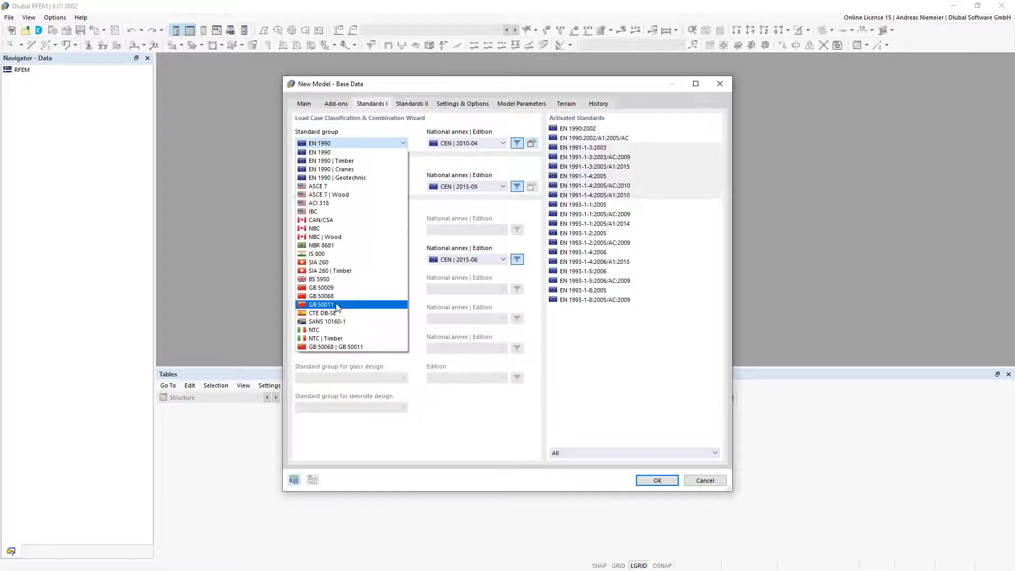
left_click(348, 141)
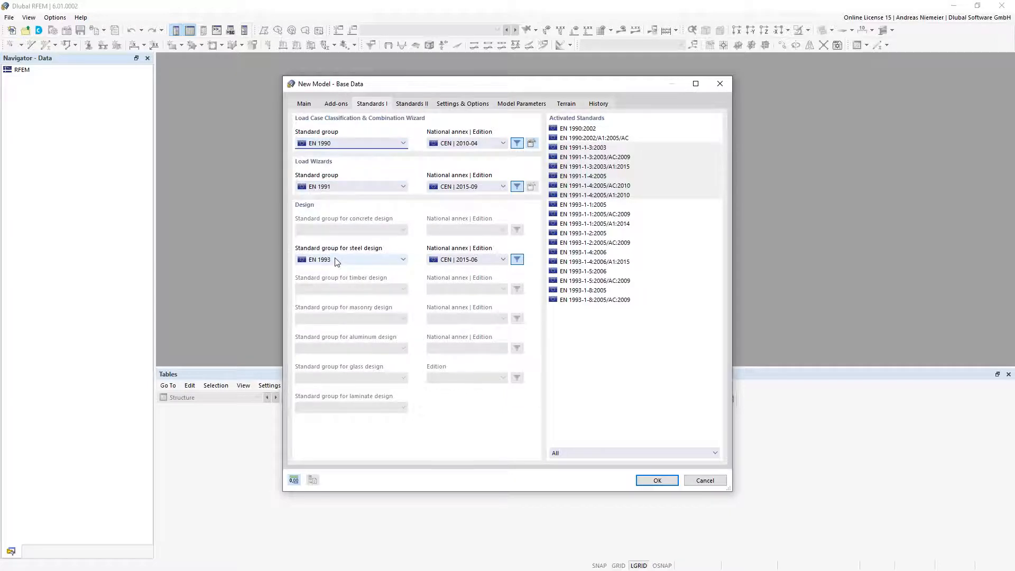
Keep EN 1993 with the CEN | 2015-06 annex as the steel design standard and create the model
left_click(458, 259)
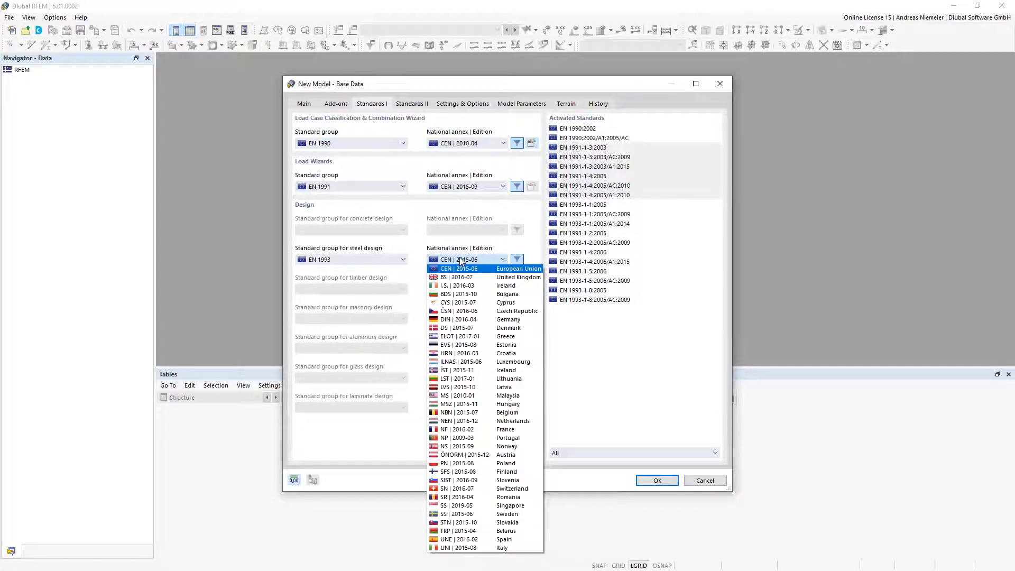
left_click(461, 260)
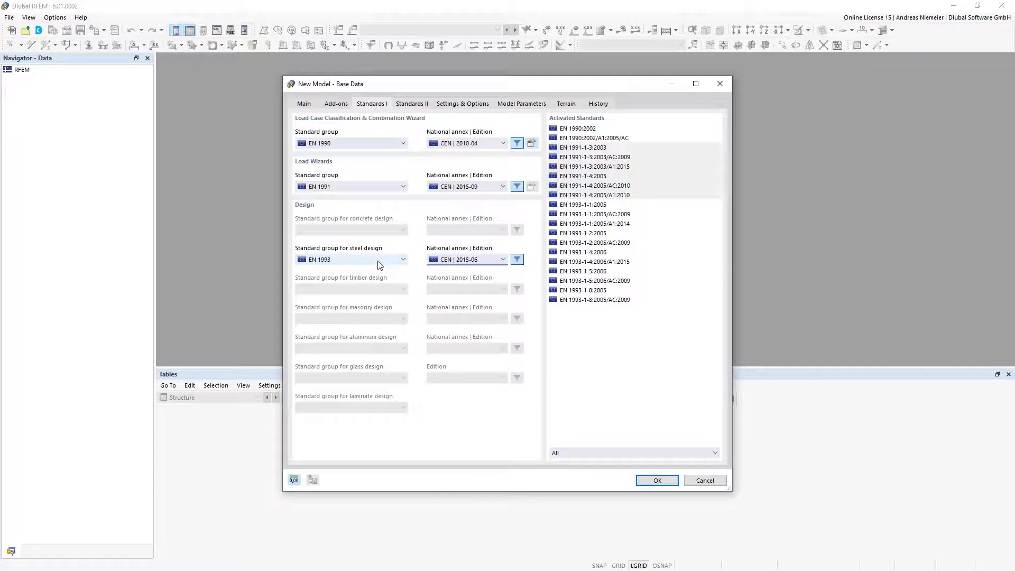
left_click(376, 259)
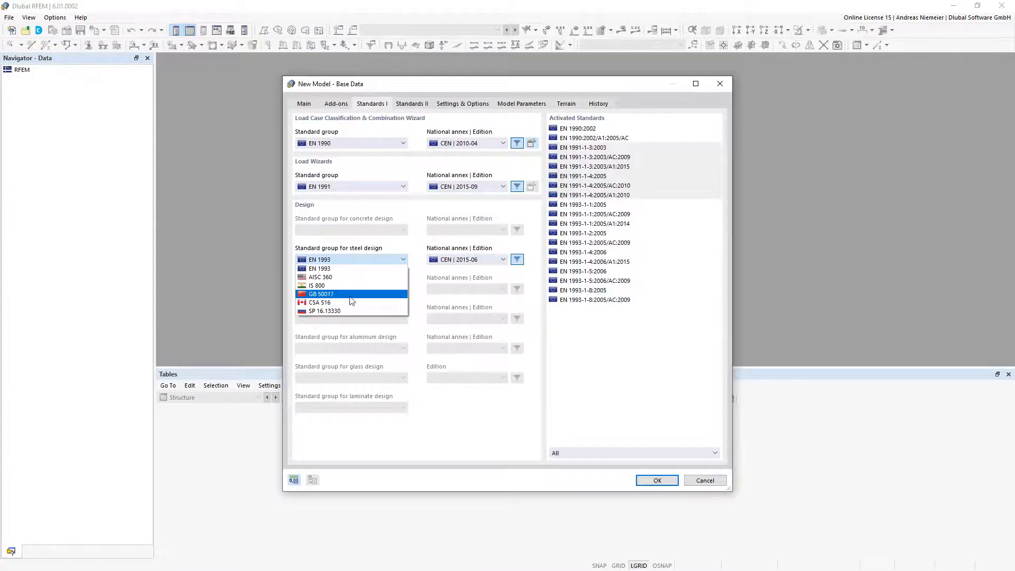
left_click(443, 260)
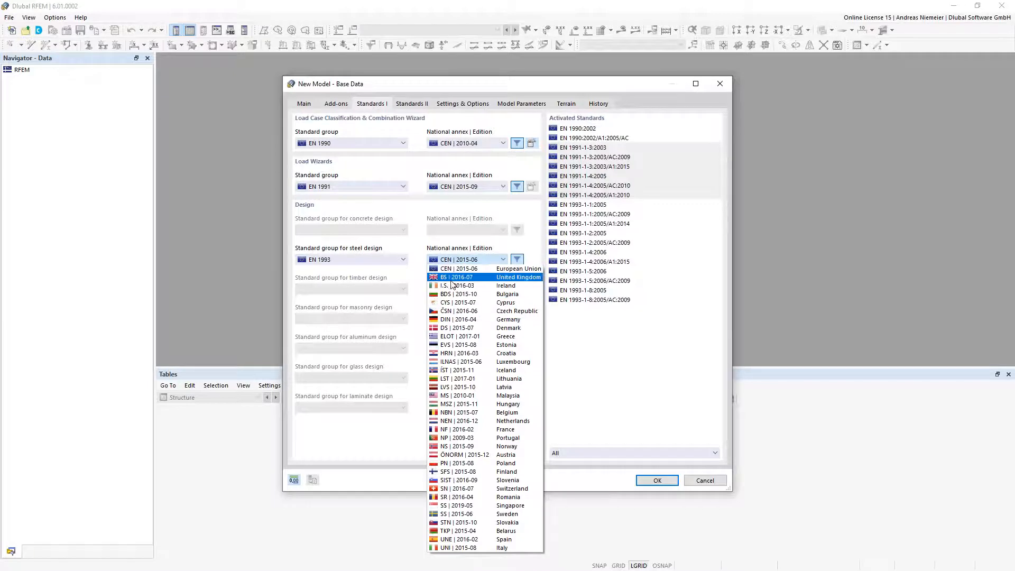
left_click(373, 263)
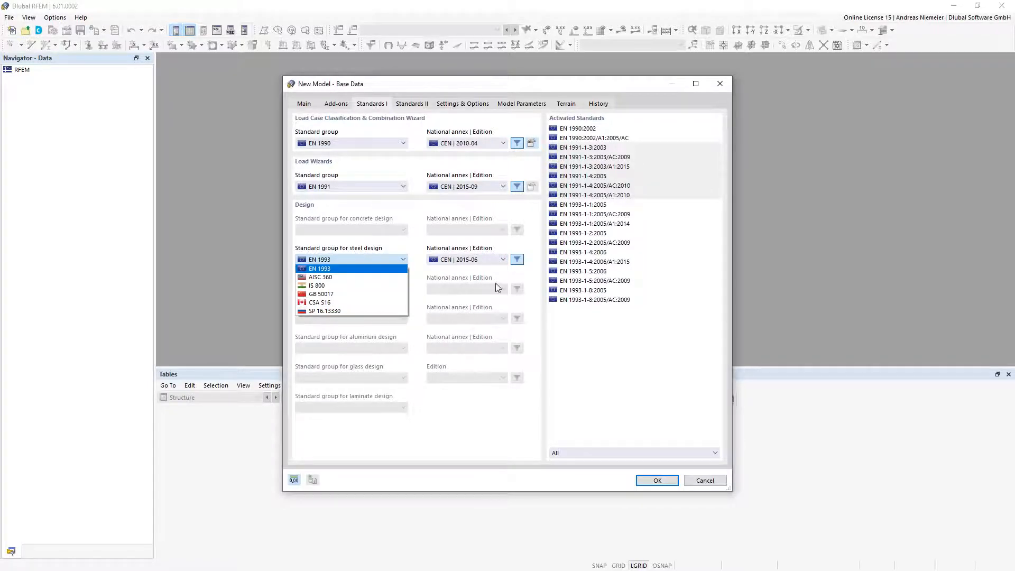
left_click(487, 262)
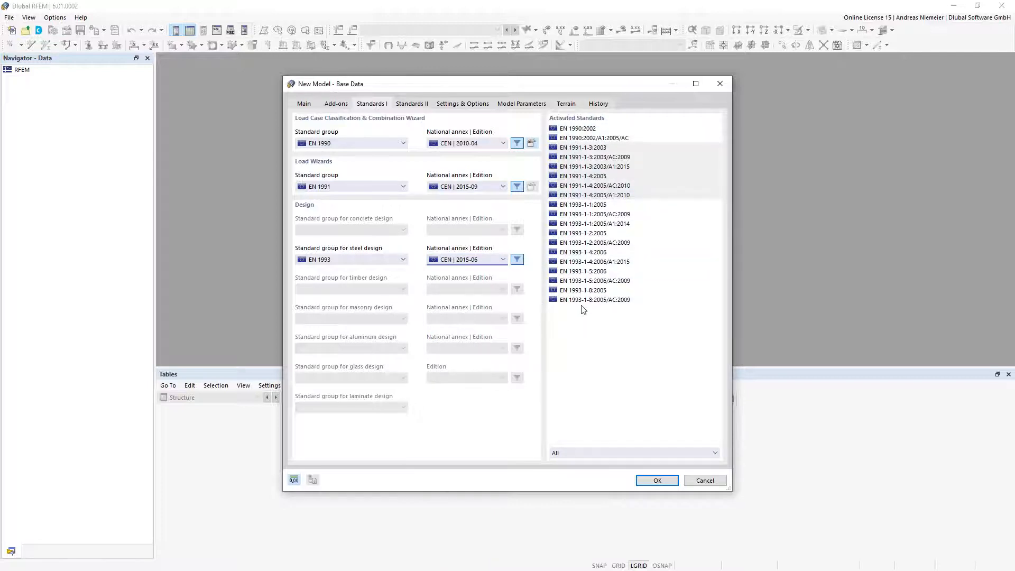
left_click(661, 481)
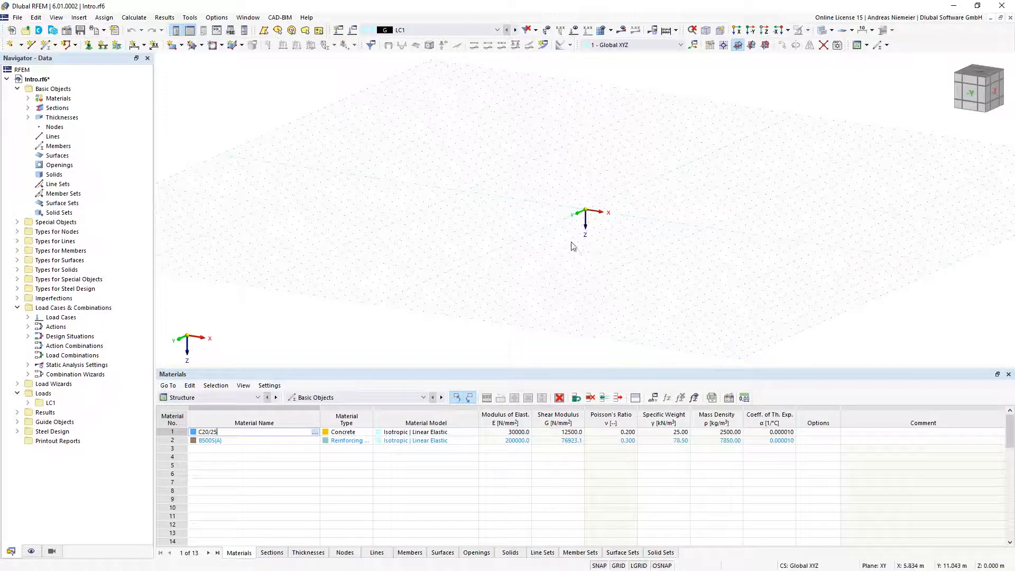
Examine how the model data is organised in the navigator, including Basic Objects, Types for Nodes and Types for Members
left_click(17, 90)
left_click(16, 184)
left_click(17, 203)
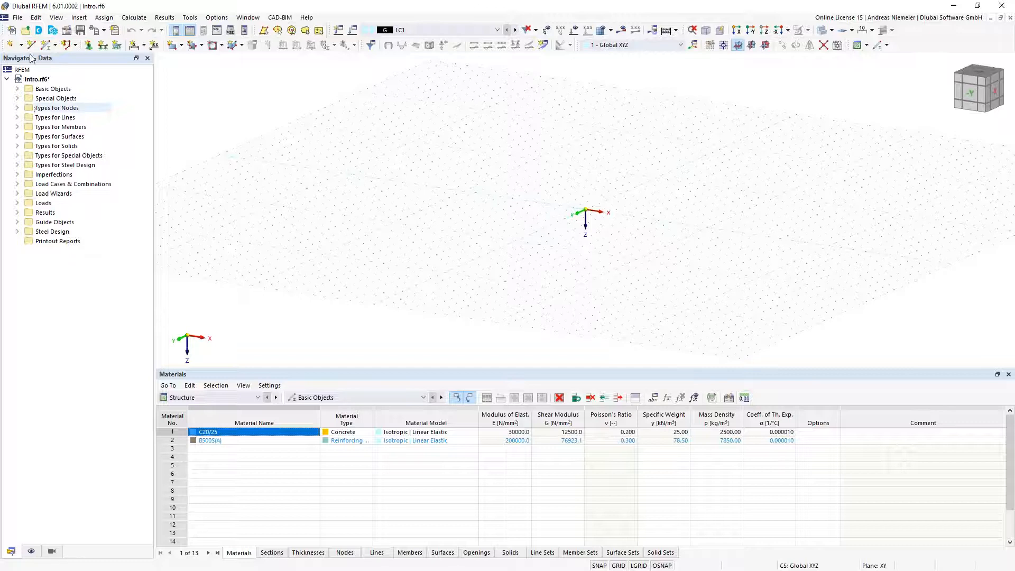
double_click(29, 88)
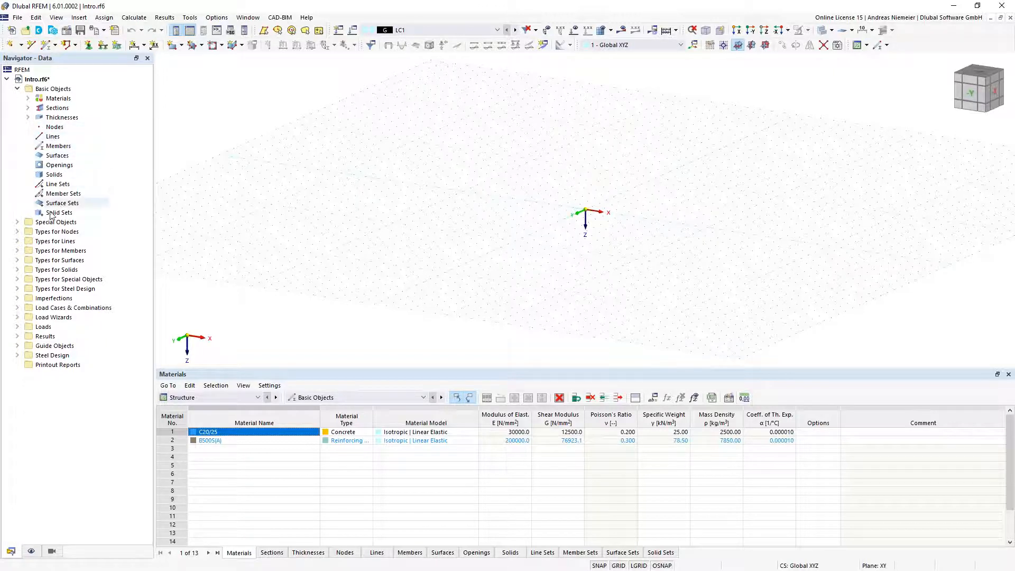
left_click(53, 127)
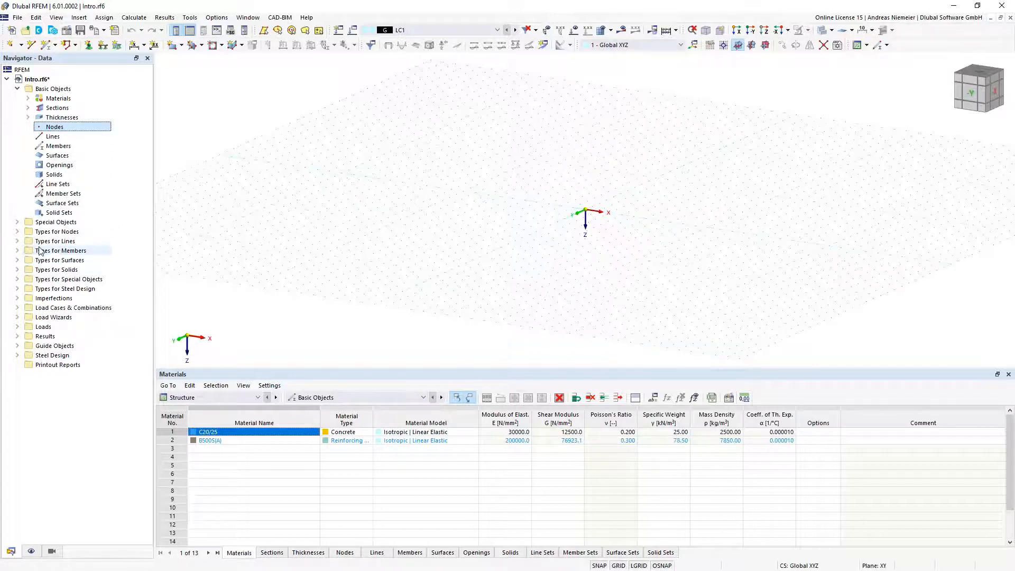
left_click(18, 231)
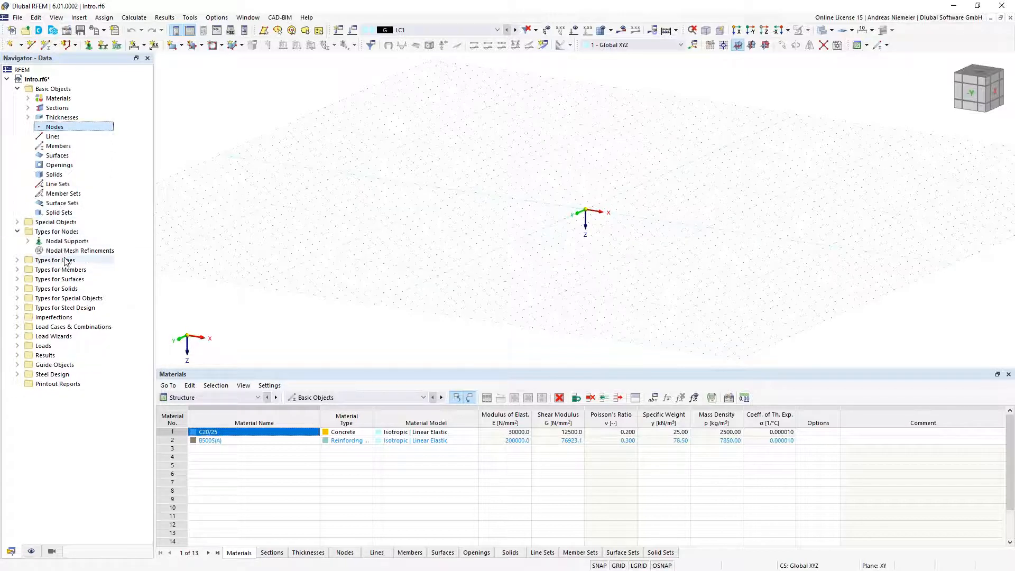
left_click(55, 146)
left_click(18, 232)
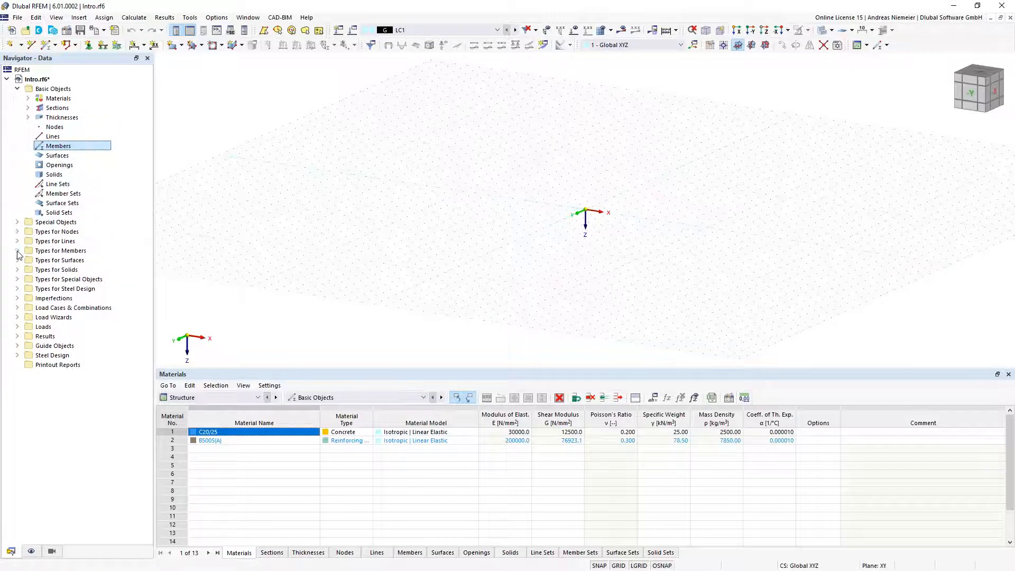
left_click(18, 251)
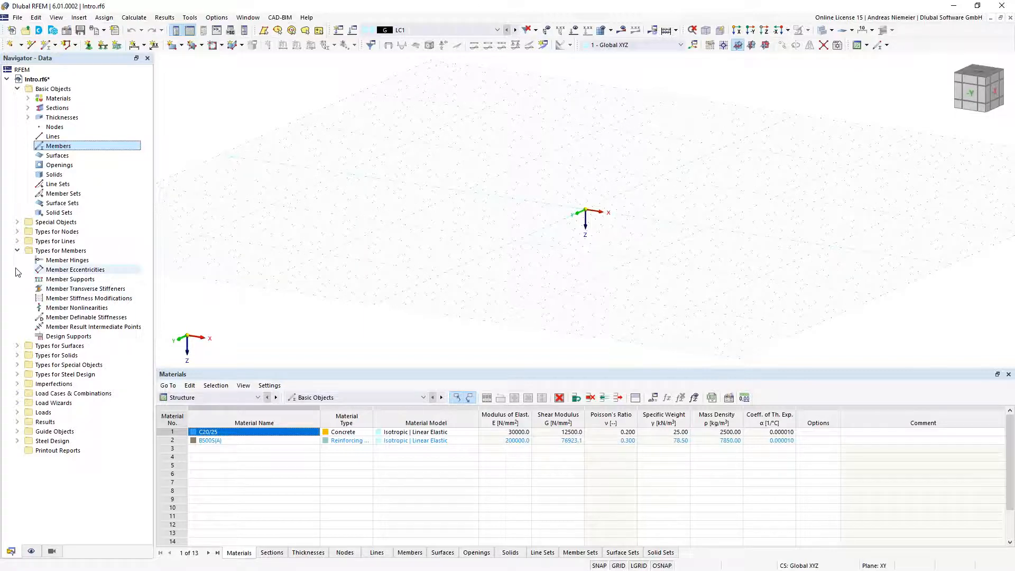
left_click(17, 250)
left_click(18, 89)
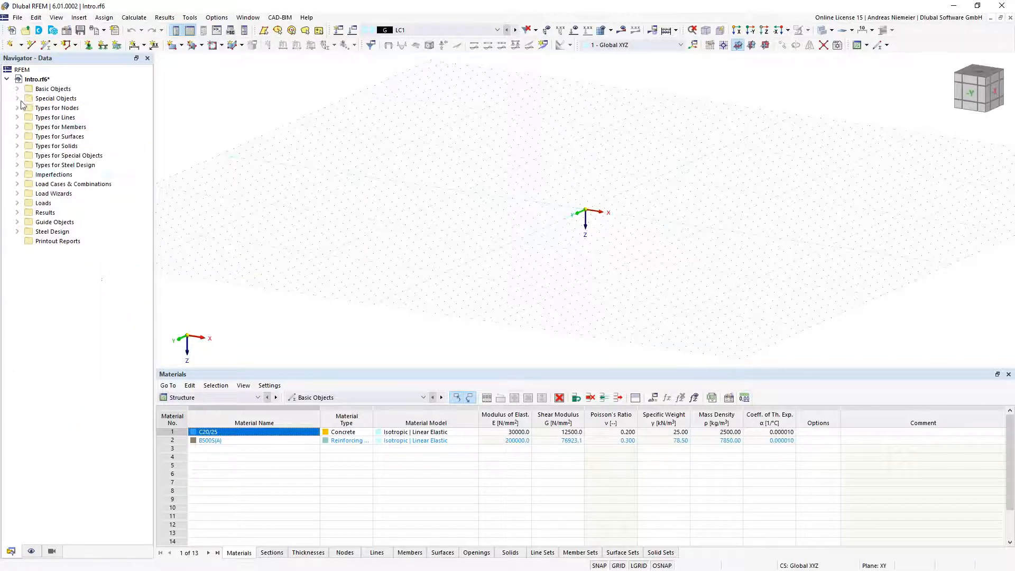
Review the data categories and structure object groups available in the input tables
left_click(190, 399)
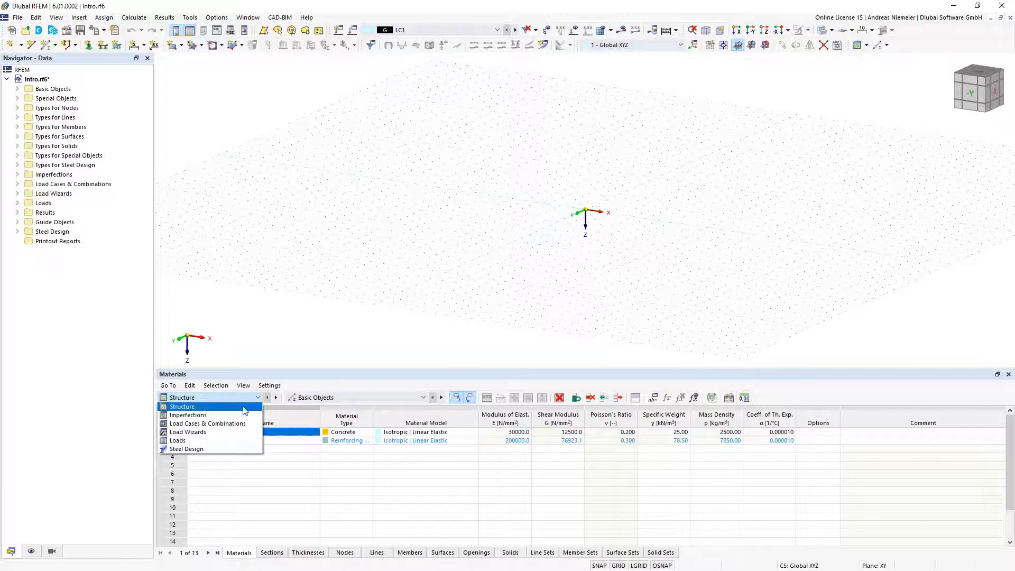
left_click(338, 397)
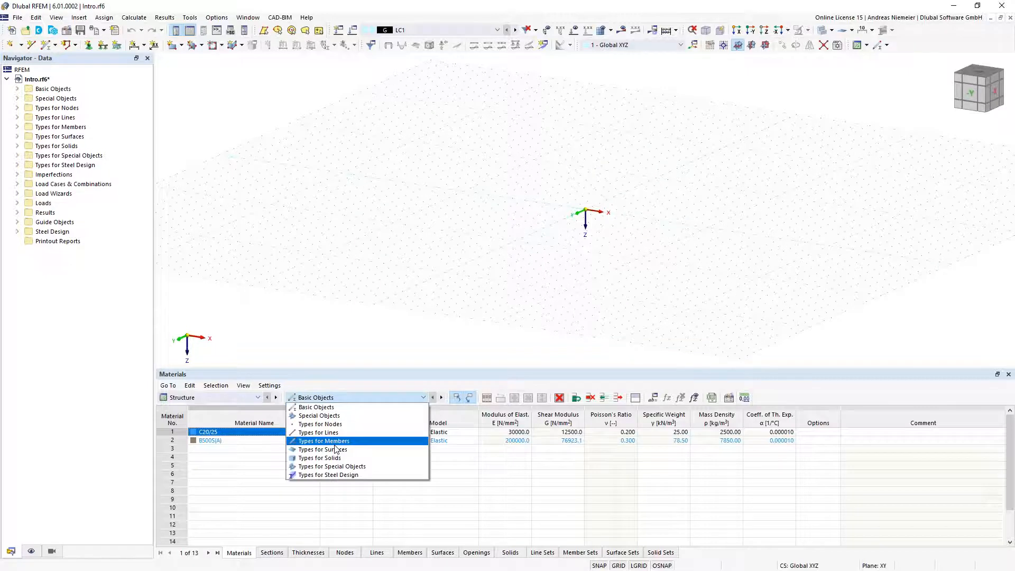
left_click(369, 347)
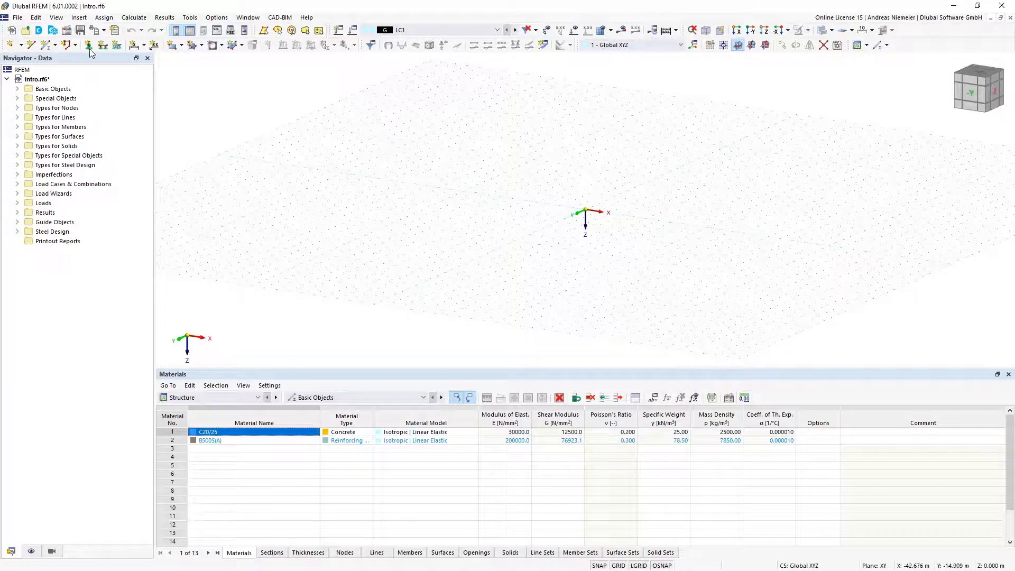
Start a new single member and choose the HE 200 A section (EN 10365:2017) from the standardized steel library
left_click(47, 45)
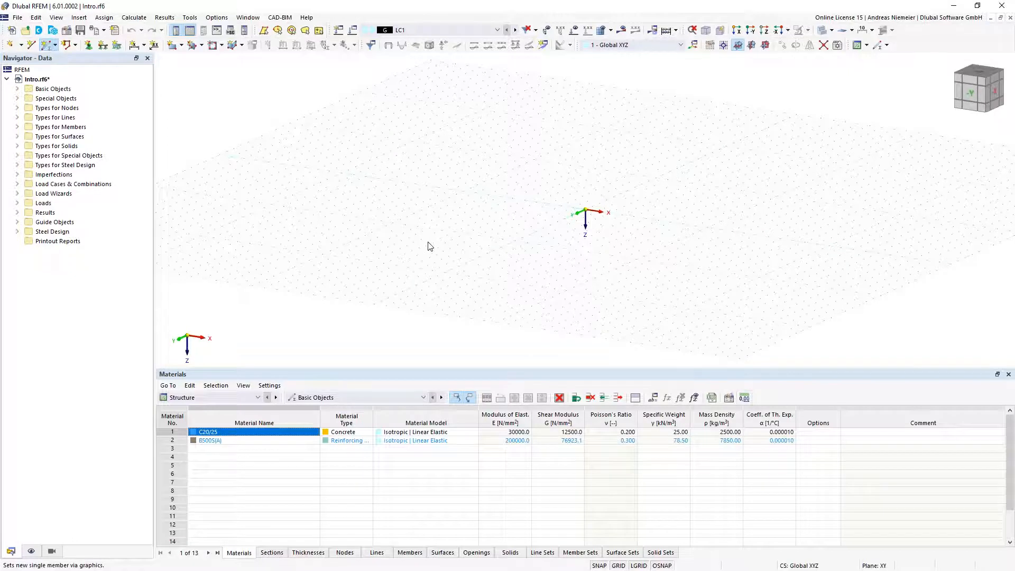
left_click(244, 122)
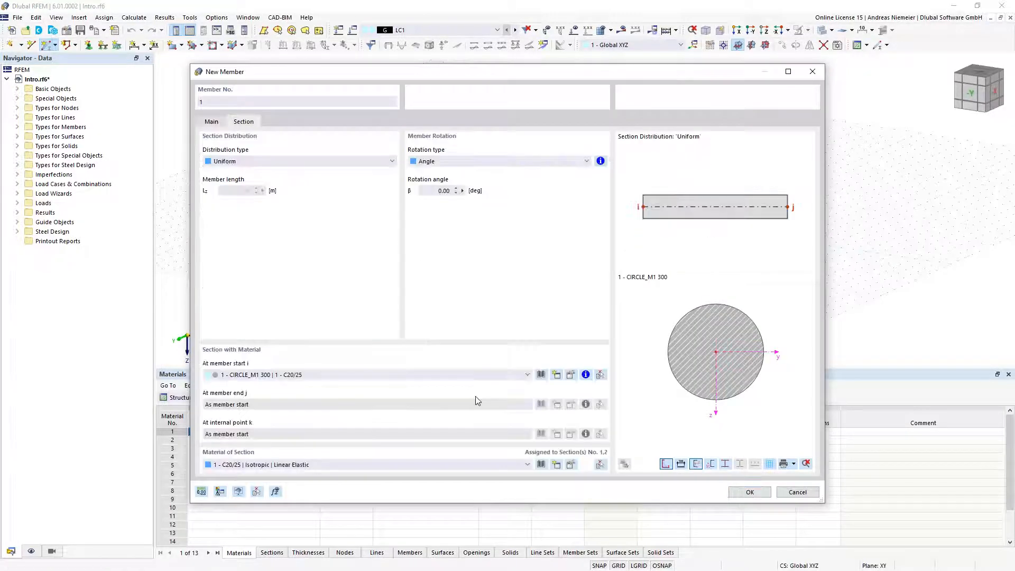
left_click(569, 464)
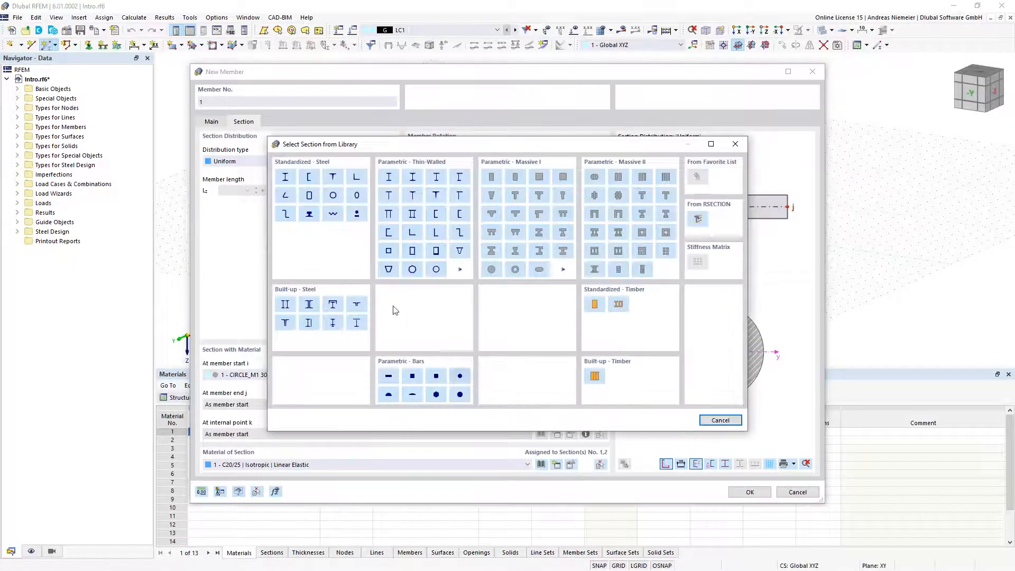
left_click(285, 177)
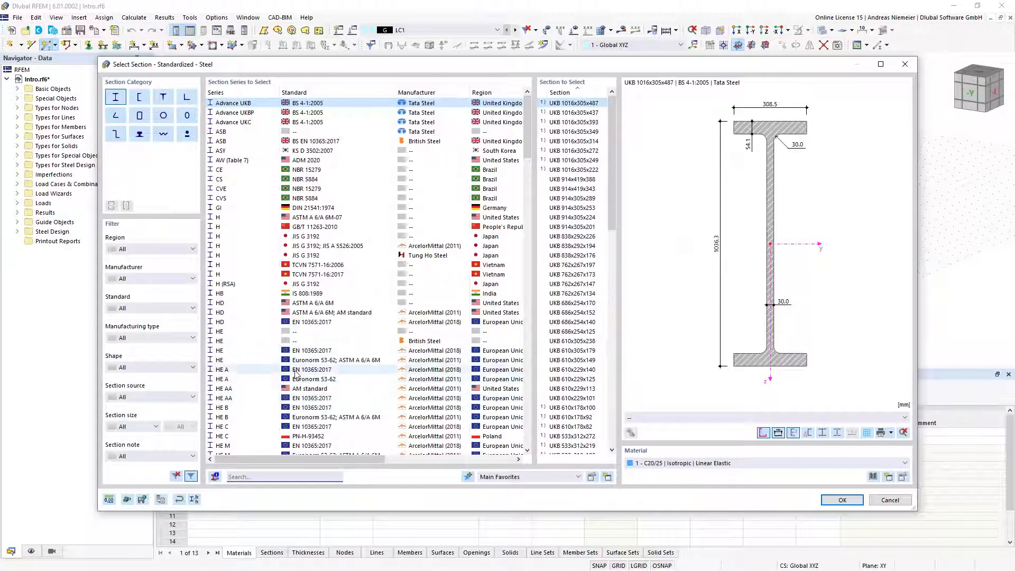
left_click(242, 370)
left_click(576, 152)
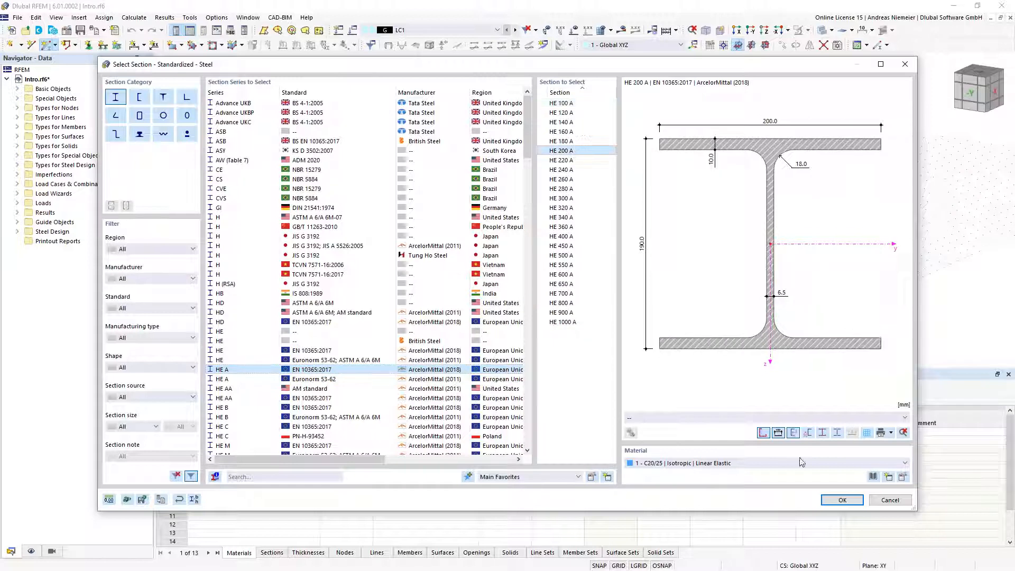
Assign S355 steel from the material library to the HE 200 A section and accept the new member's properties
left_click(872, 476)
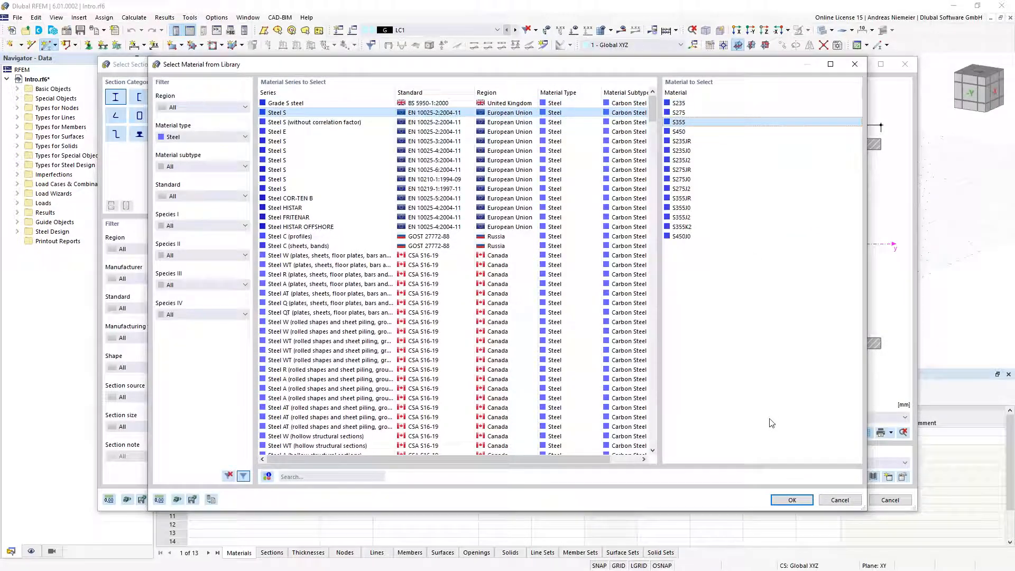
left_click(788, 500)
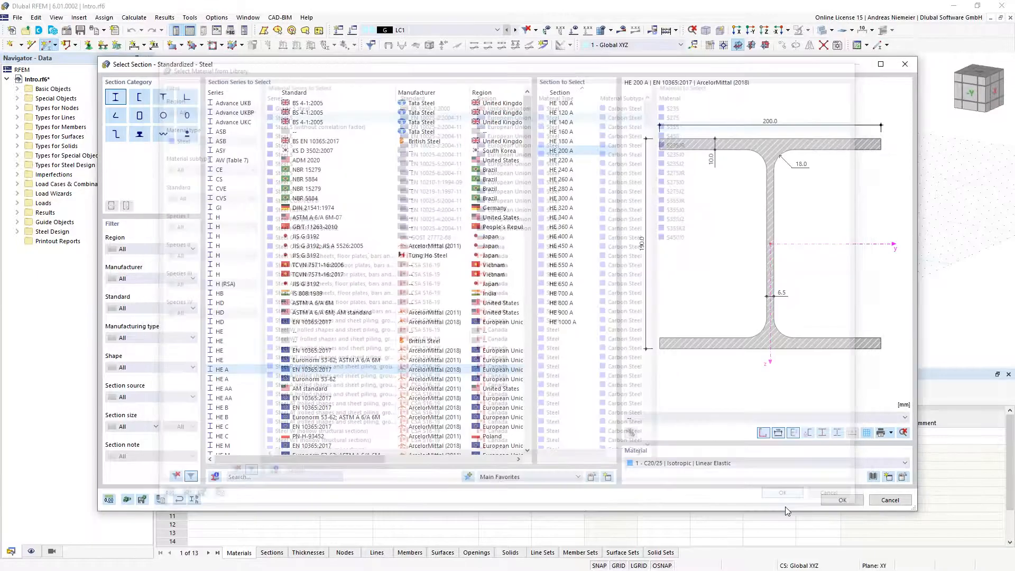
left_click(841, 499)
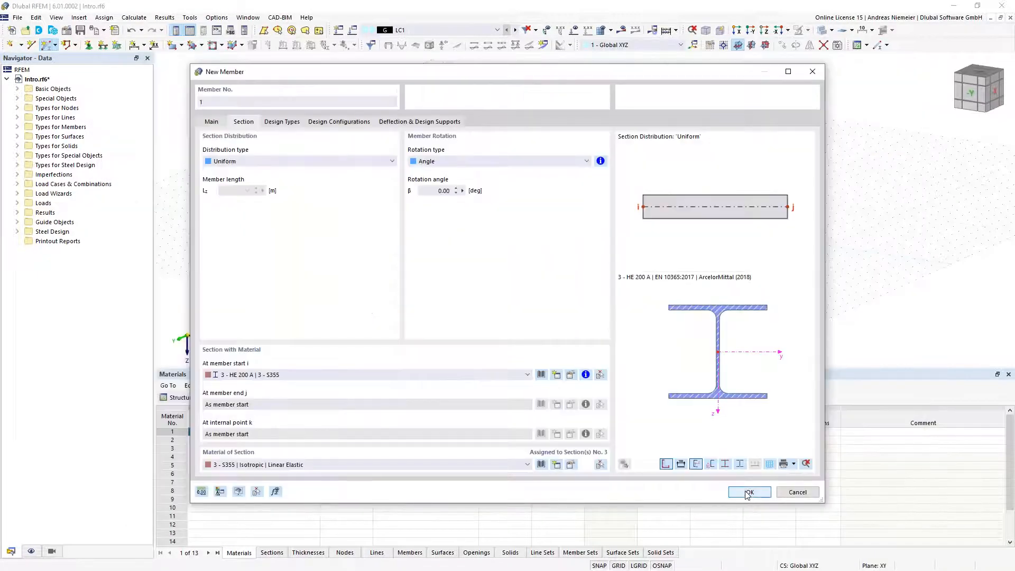
left_click(748, 492)
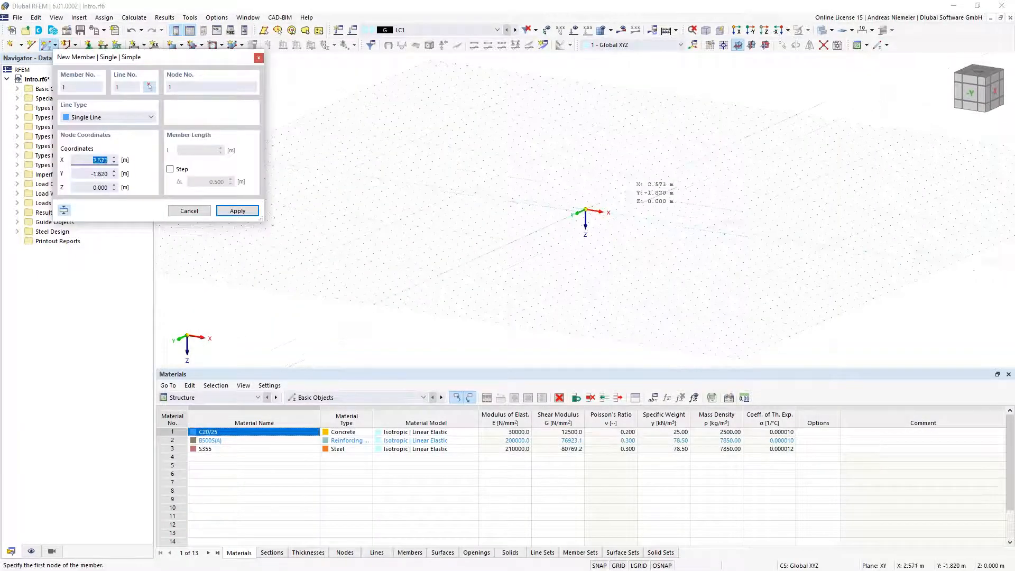
Draw a single beam 7 m long along the X axis, starting at the global origin
left_click(570, 196)
left_click(717, 216)
key("Escape")
key("Escape")
scroll(702, 235, "down", 1)
middle_click_drag(700, 236, 556, 249)
scroll(555, 250, "up", 5)
scroll(556, 249, "up", 1)
middle_click_drag(328, 241, 397, 258)
Assign a fixed nodal support to both end nodes of the beam
left_click(89, 44)
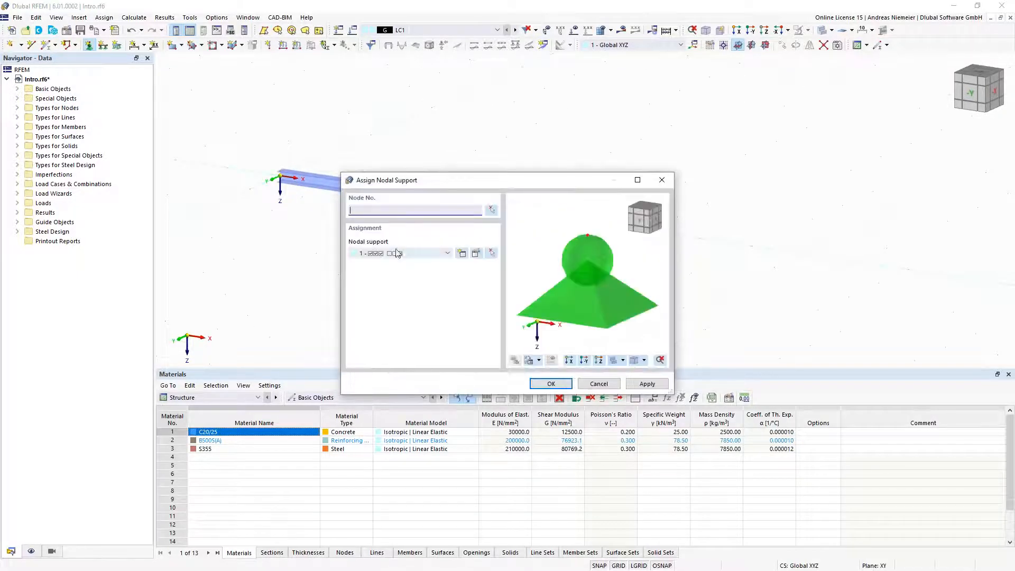
left_click(447, 253)
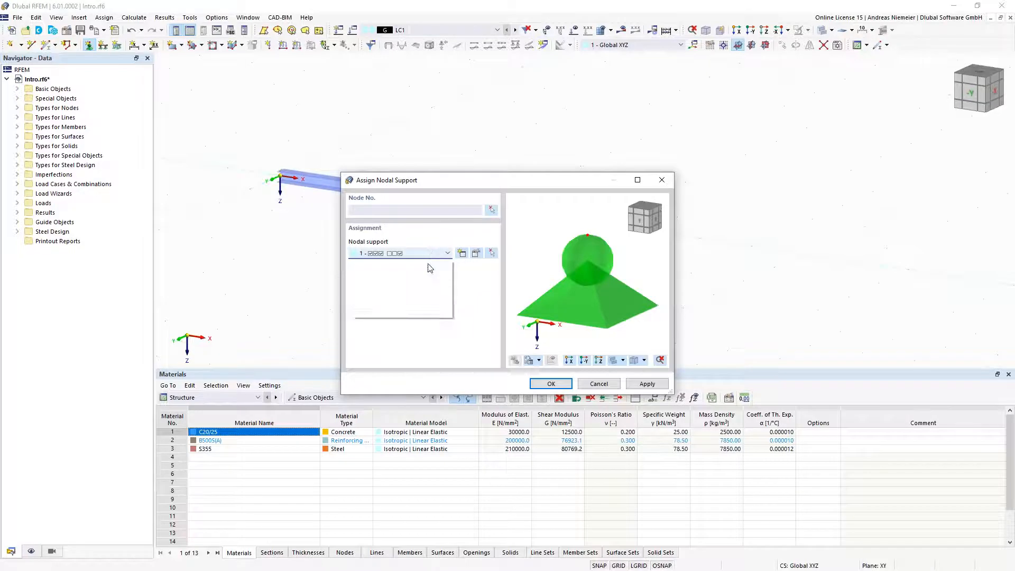
left_click(430, 278)
left_click(551, 383)
left_click_drag(258, 161, 779, 280)
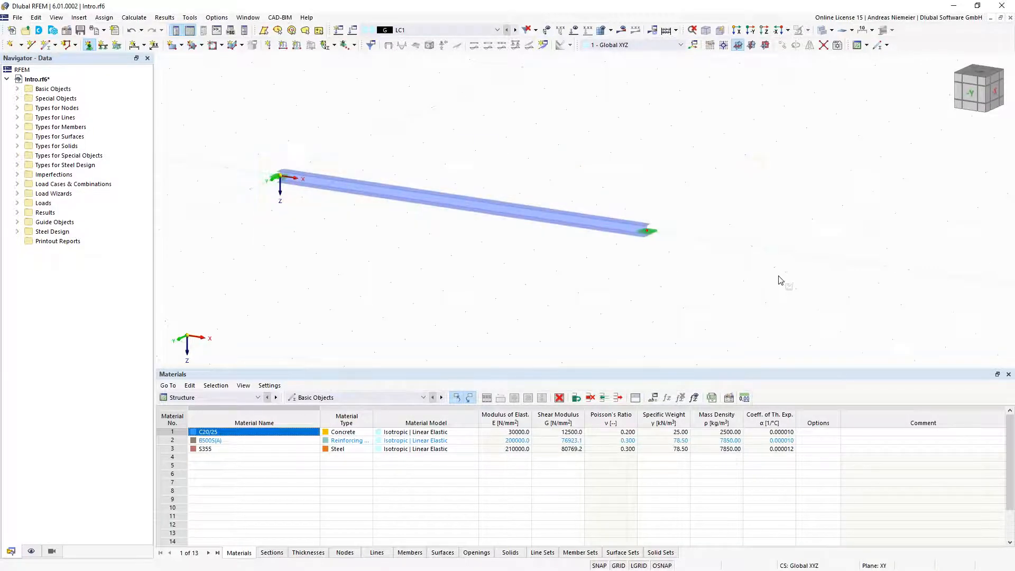
Apply a uniform member load of 10 kN/m in the global Z direction to the beam in LC1
left_click(297, 45)
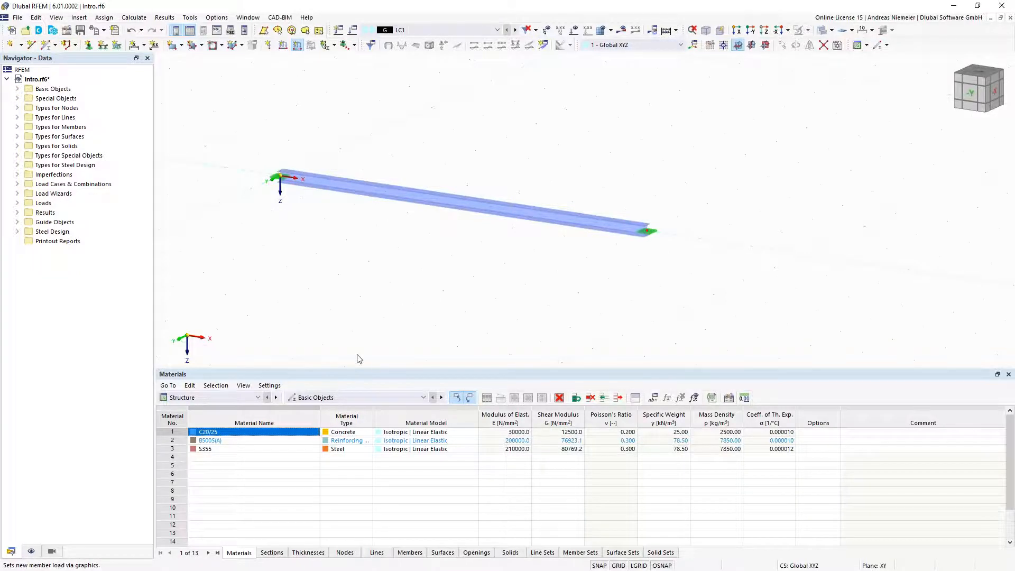
left_click(426, 187)
type("10")
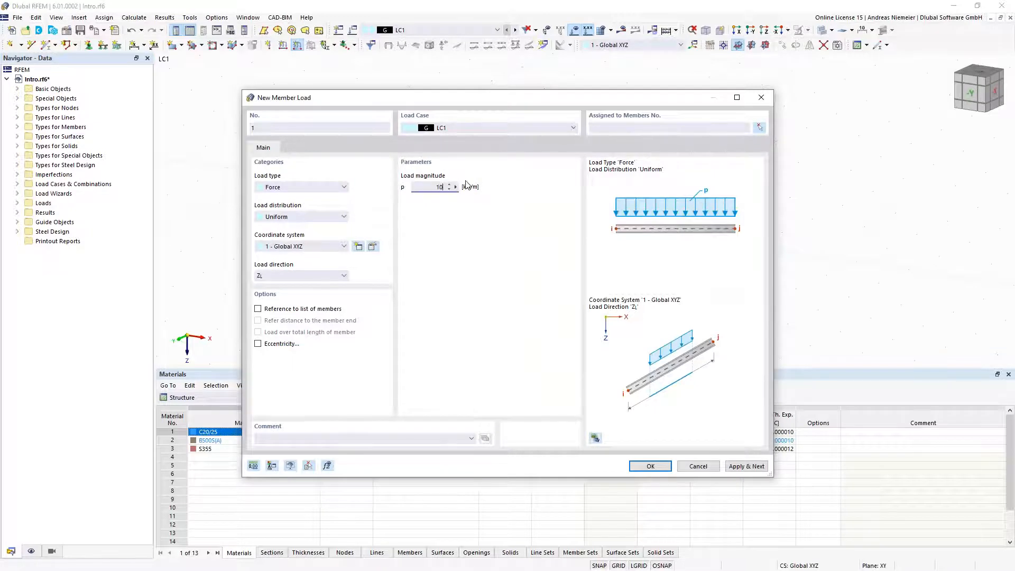
left_click(650, 466)
left_click(539, 212)
left_click(159, 154)
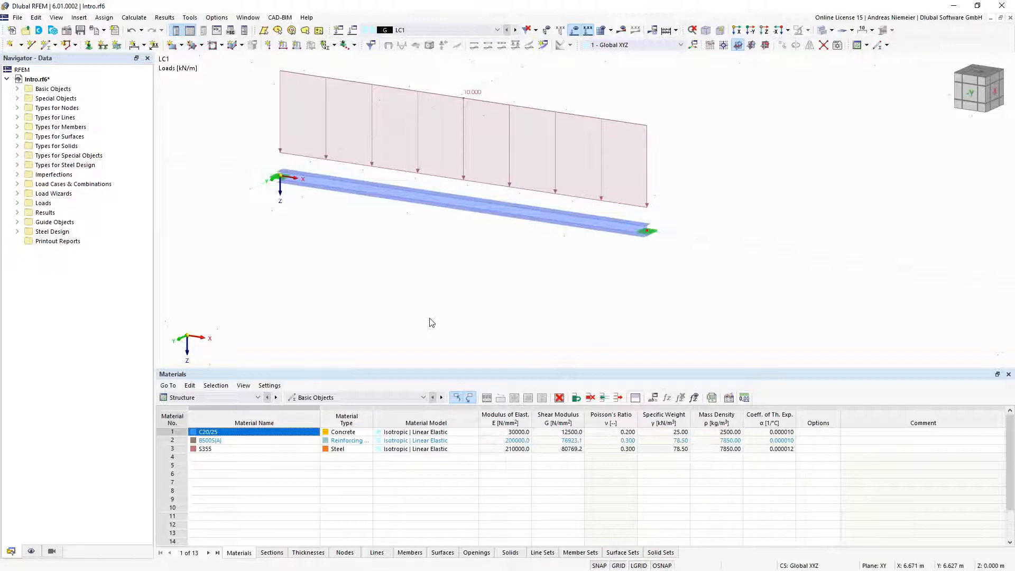
middle_click_drag(442, 254, 458, 308)
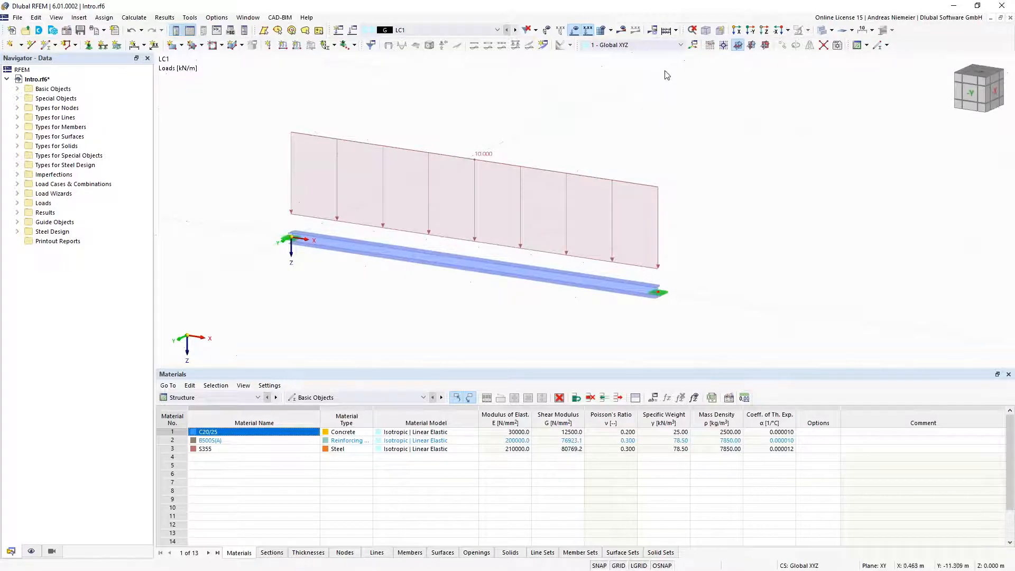
Calculate LC1 to display the beam's global deformations, and hide the loads in the view
left_click(667, 34)
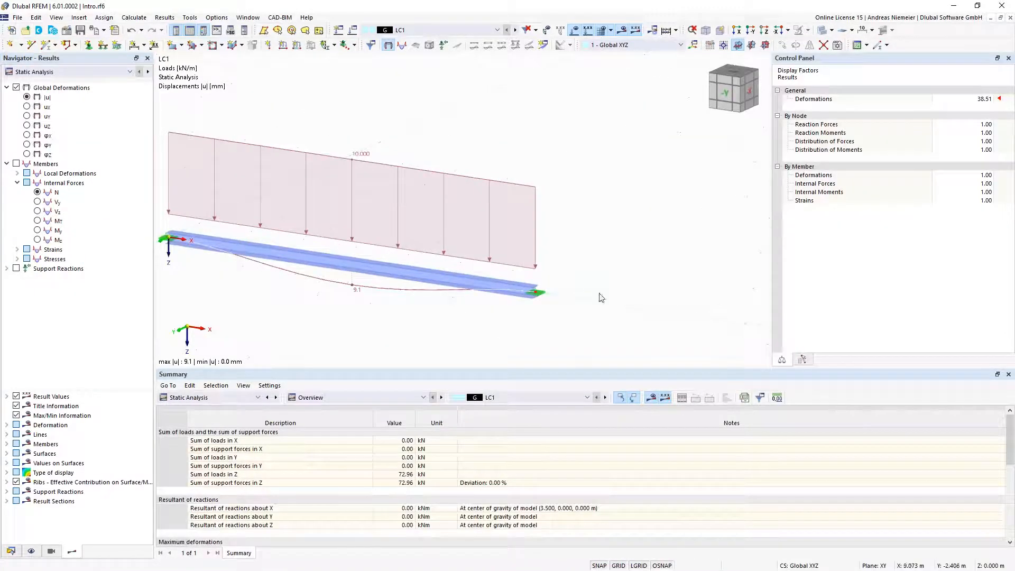
scroll(350, 337, "down", 1)
middle_click_drag(362, 324, 433, 296)
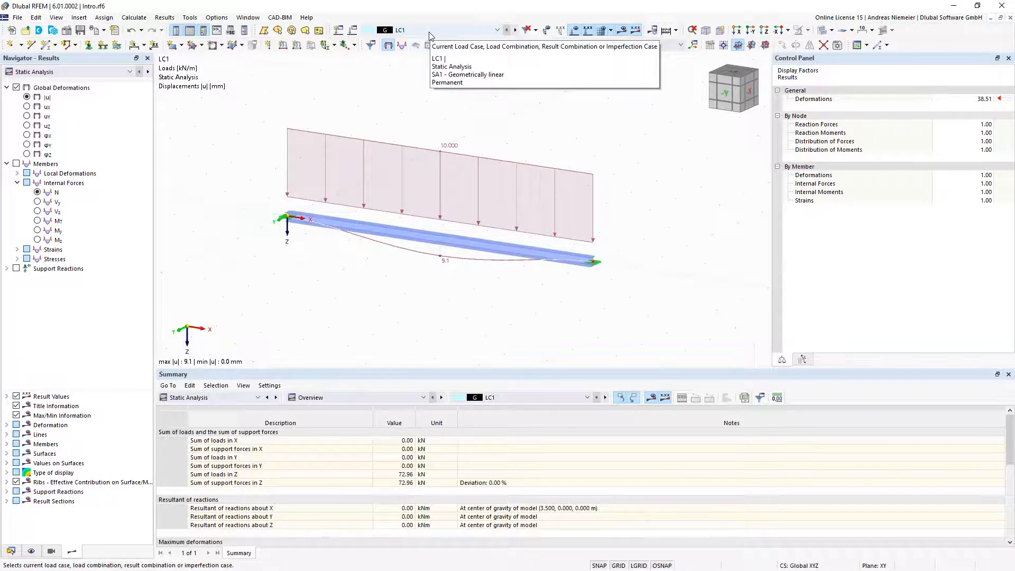
left_click(572, 30)
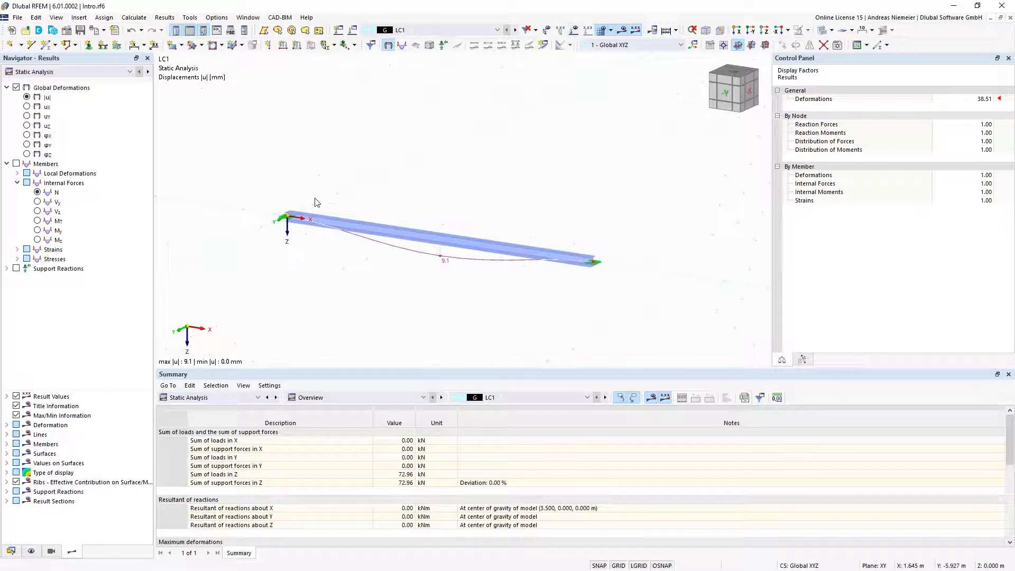
Display the My bending moment diagram on the beam with the model shown as a wireframe
left_click(37, 231)
left_click(831, 31)
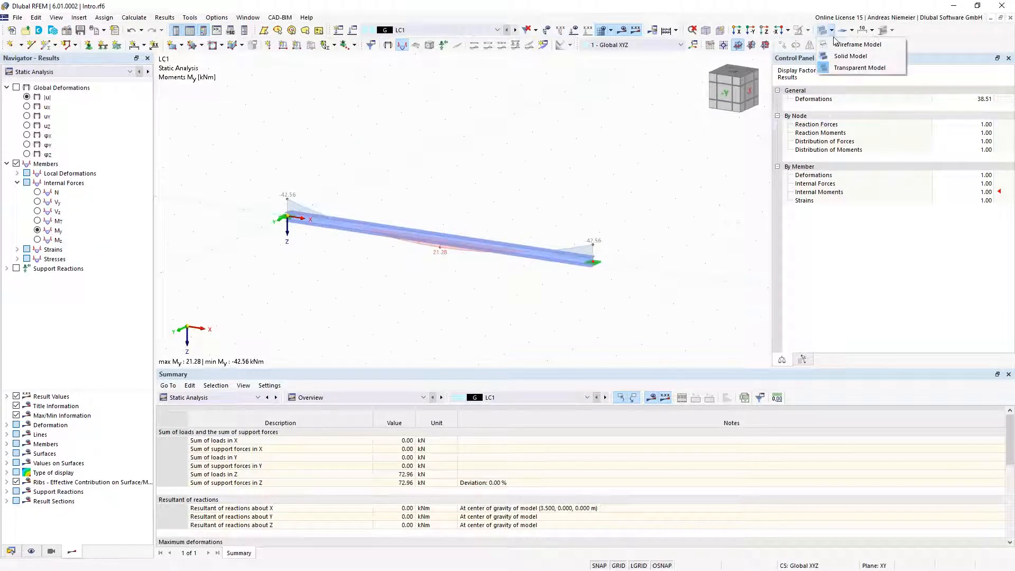
left_click(841, 44)
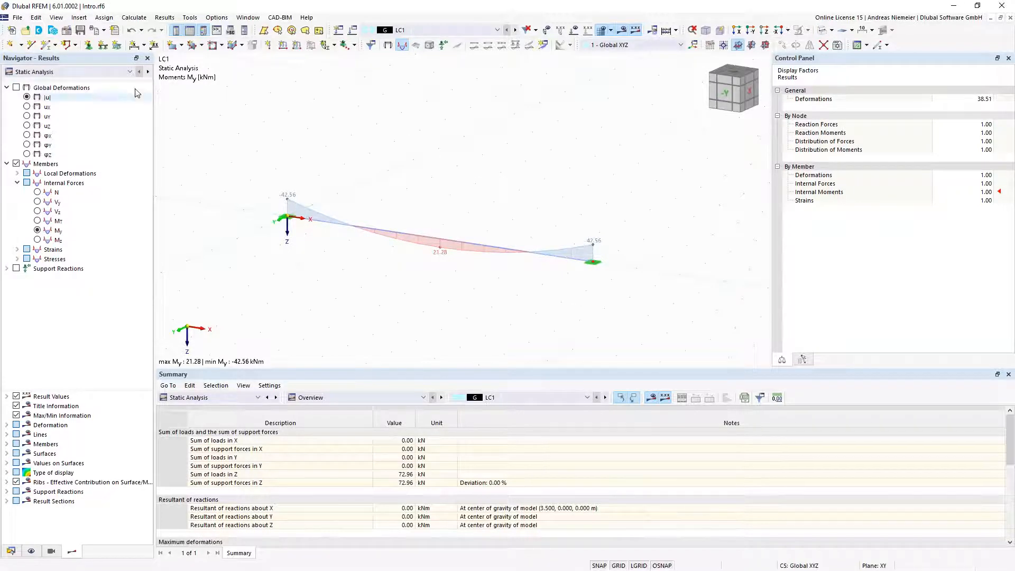
Calculate and display the Steel Design results, showing the Section Proof, Serviceability and ratio envelope diagrams together on the beam
left_click(117, 72)
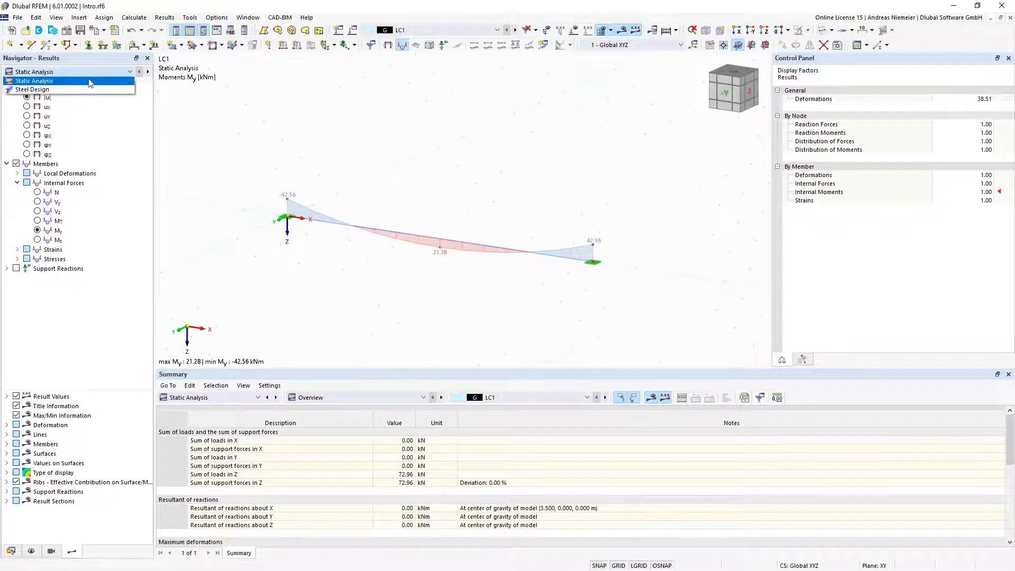
left_click(39, 90)
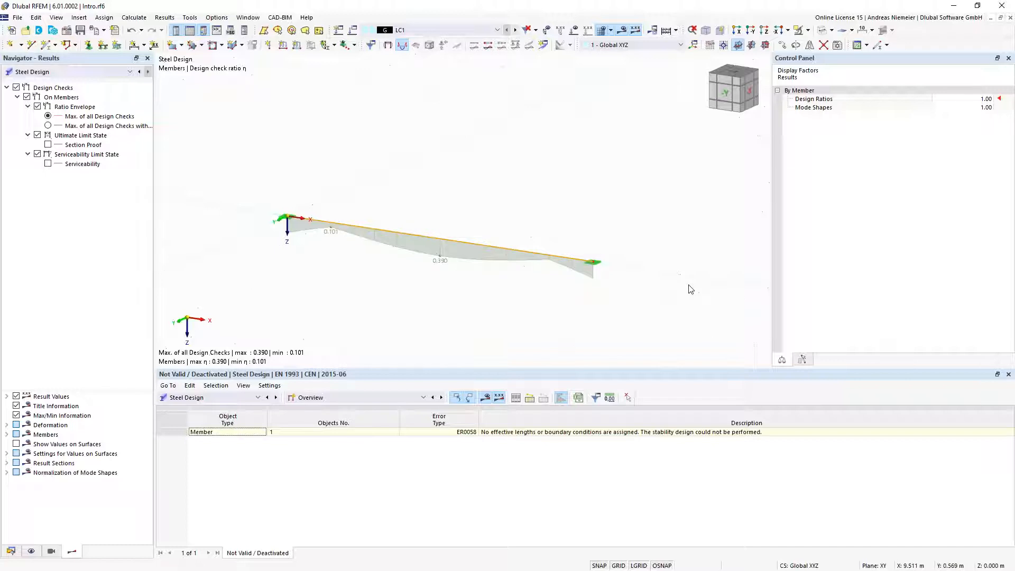
left_click(38, 107)
left_click(48, 145)
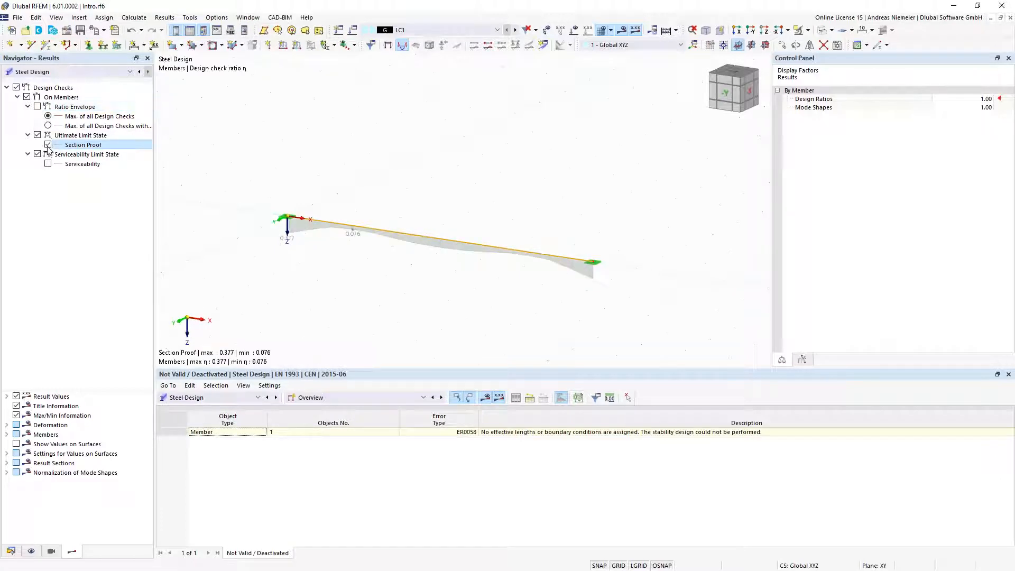
left_click(48, 145)
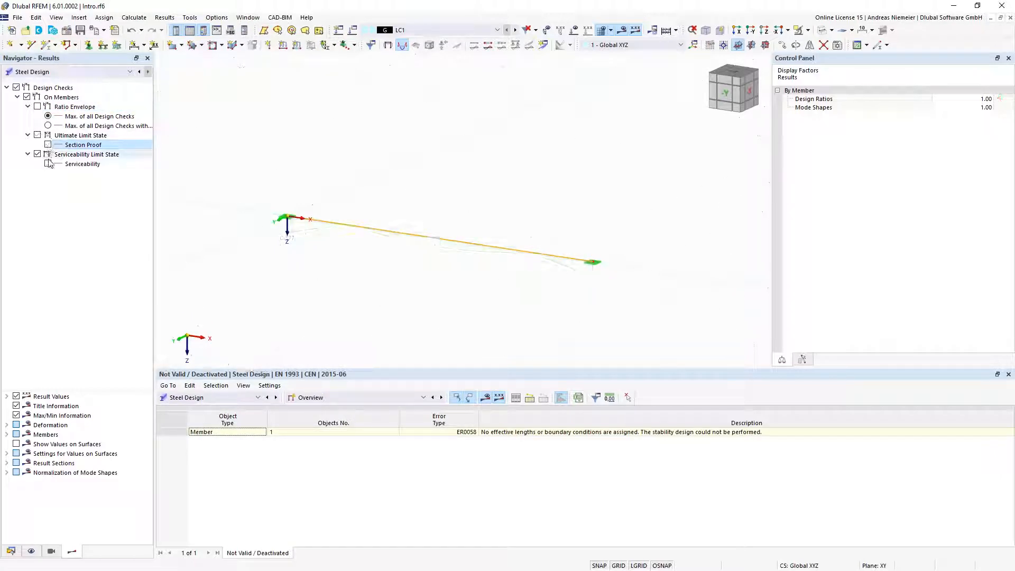
left_click(48, 164)
left_click(49, 144)
left_click(38, 107)
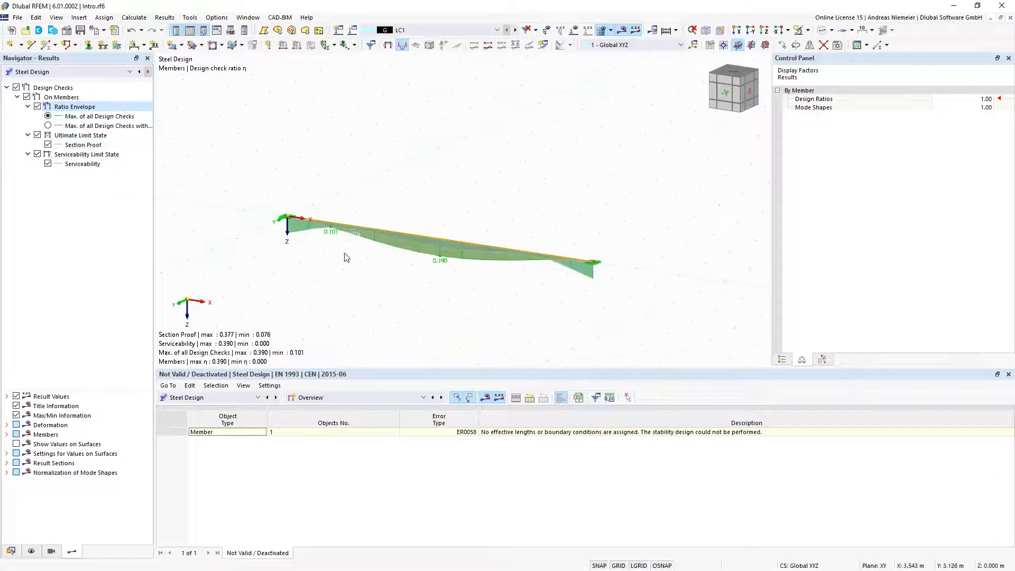
scroll(330, 242, "up", 3)
scroll(592, 307, "down", 2)
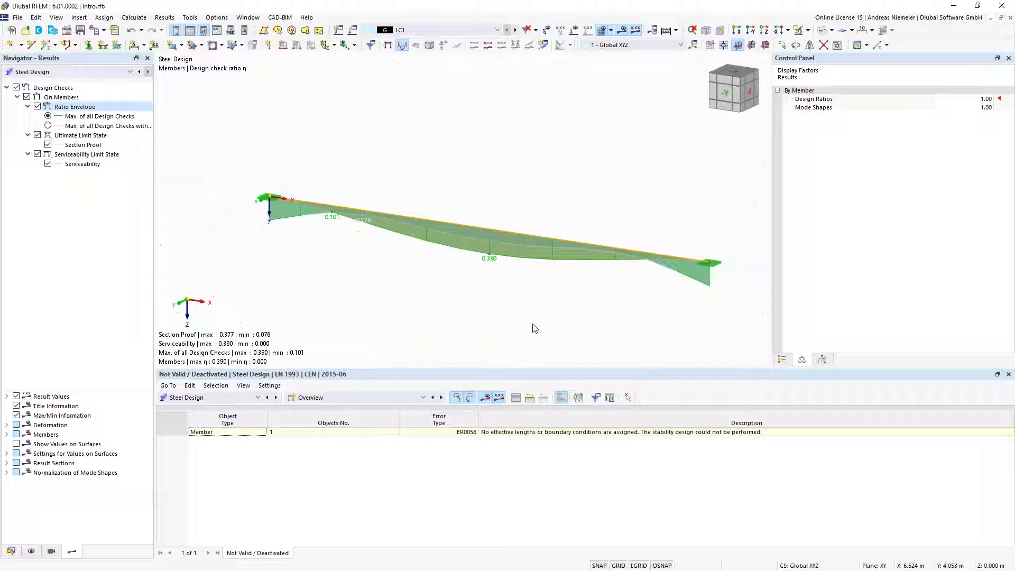
Review the design ratios on members in the results table by design situation, by loading and by member
left_click(379, 396)
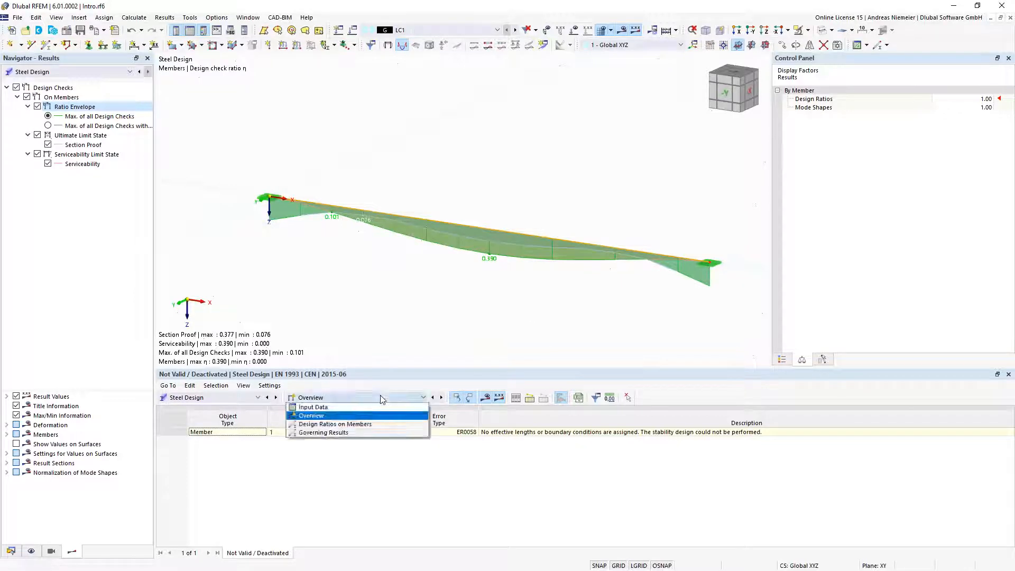
left_click(378, 425)
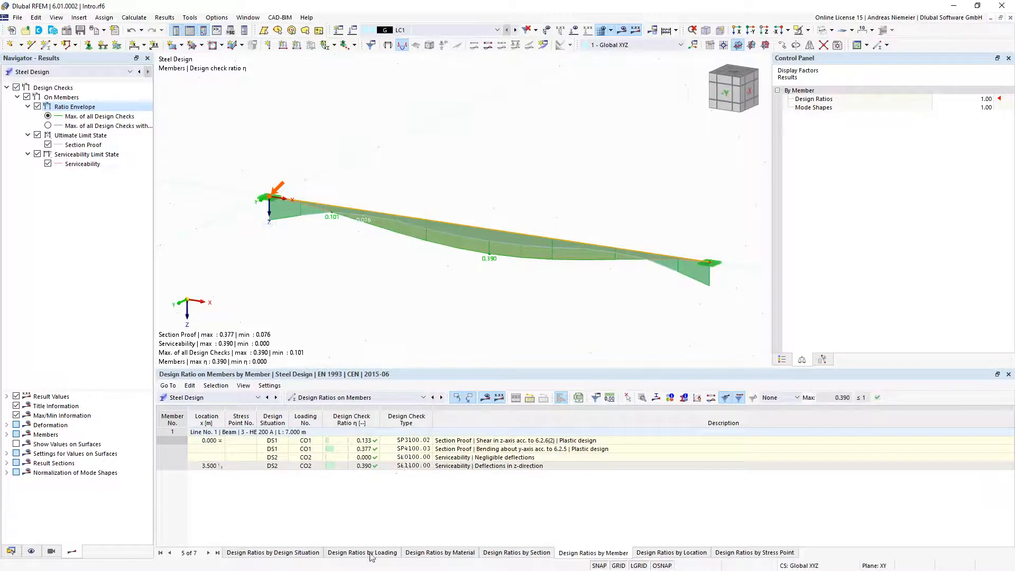
left_click(271, 553)
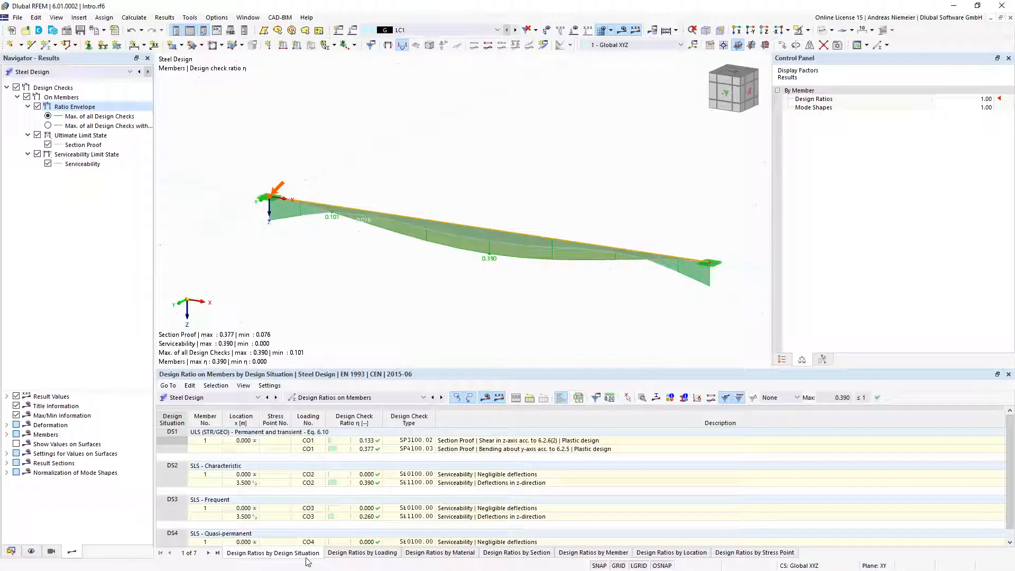
left_click(379, 553)
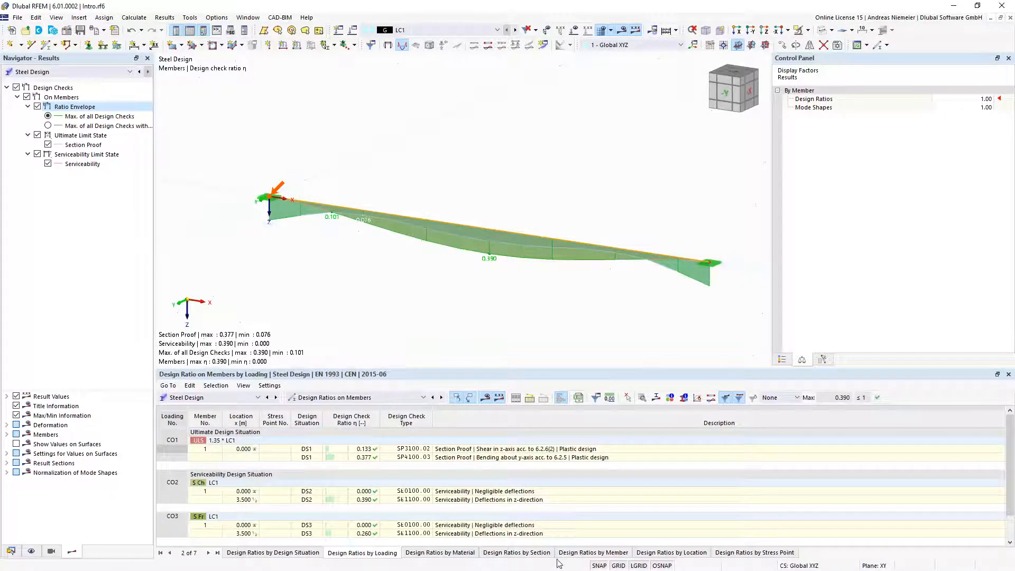
left_click(599, 554)
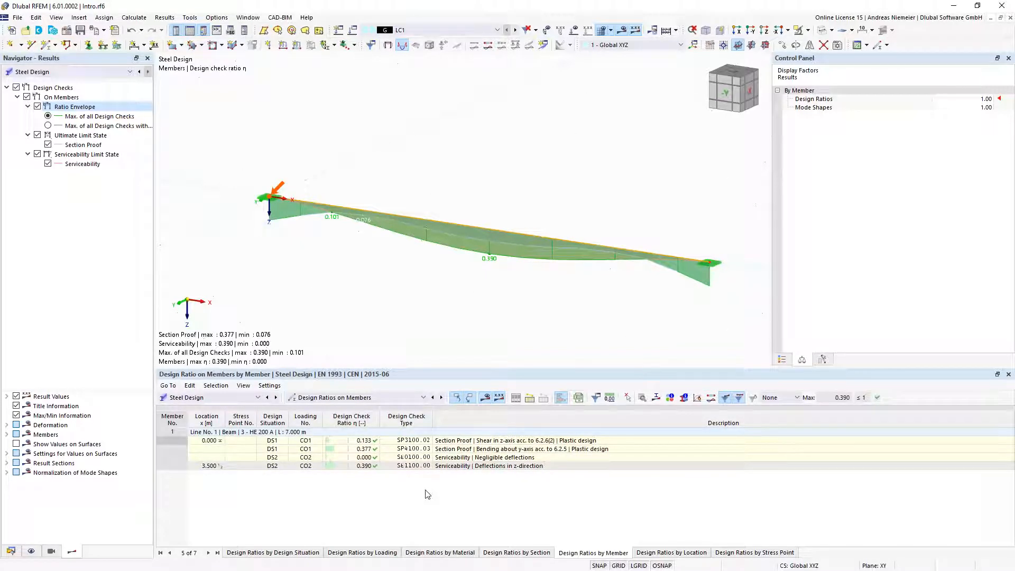
Open the design check details for bending about the y-axis and examine the section properties and section classification
left_click(448, 450)
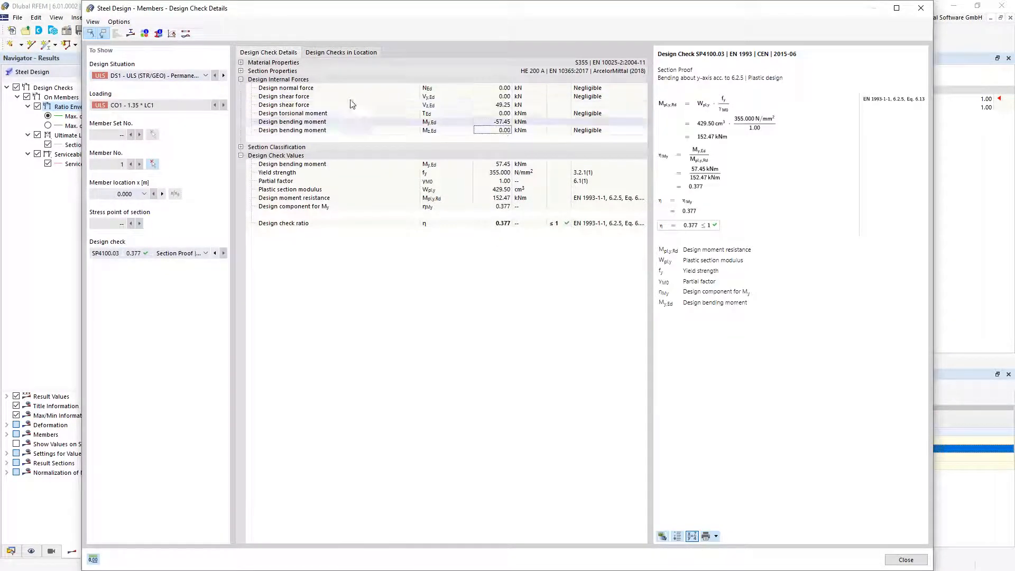
left_click(241, 70)
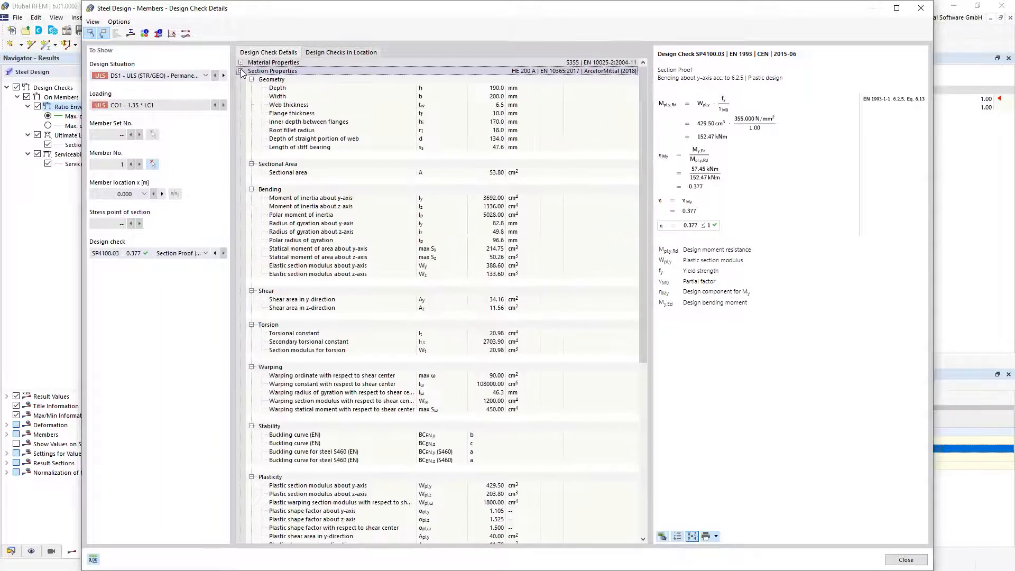
left_click(241, 71)
left_click(241, 147)
left_click(241, 147)
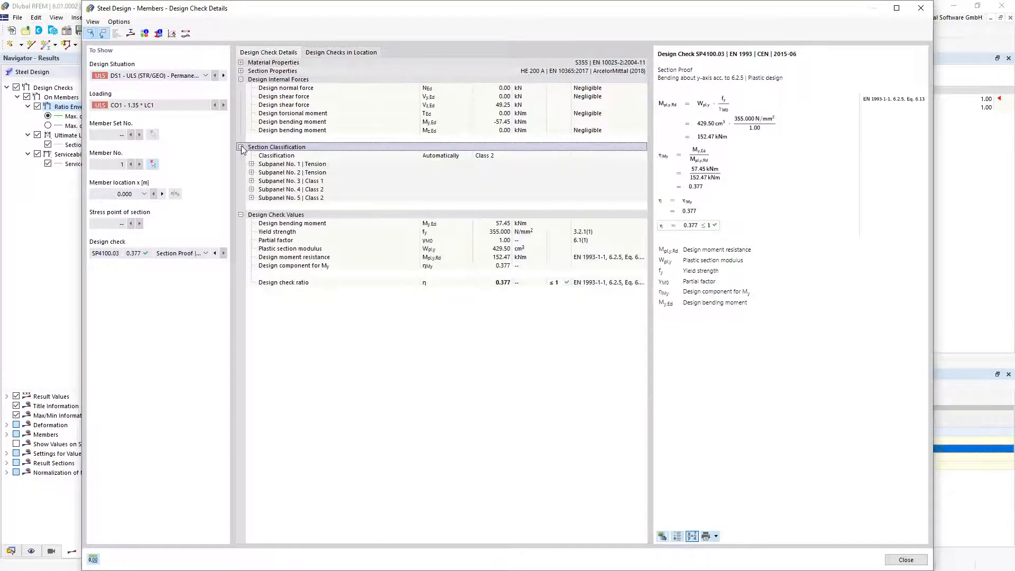
Collapse the section classification and examine the design check values for the plastic section modulus, design moment resistance and design check ratio
left_click(241, 147)
left_click(494, 172)
left_click(492, 197)
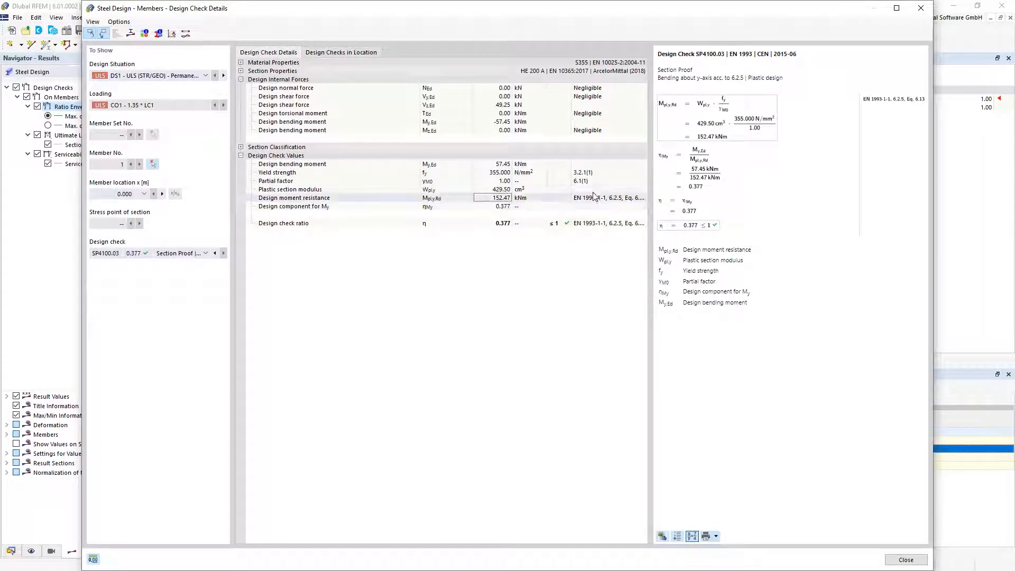
left_click(504, 223)
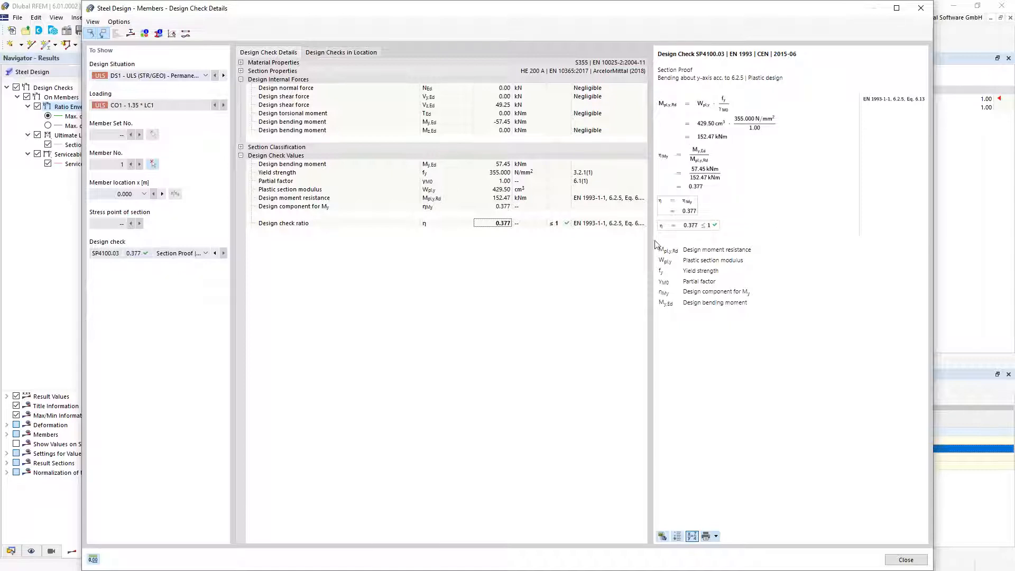
Examine the symbol legend of the design check formulas, and toggle the formula display off and on again
left_click_drag(667, 252, 699, 304)
left_click(700, 304)
left_click(694, 539)
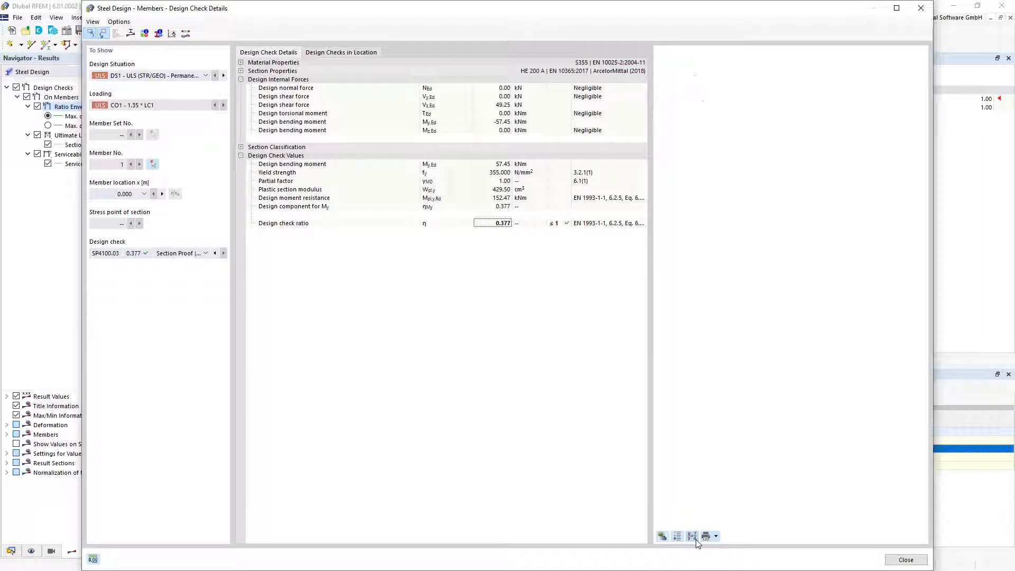
left_click(695, 540)
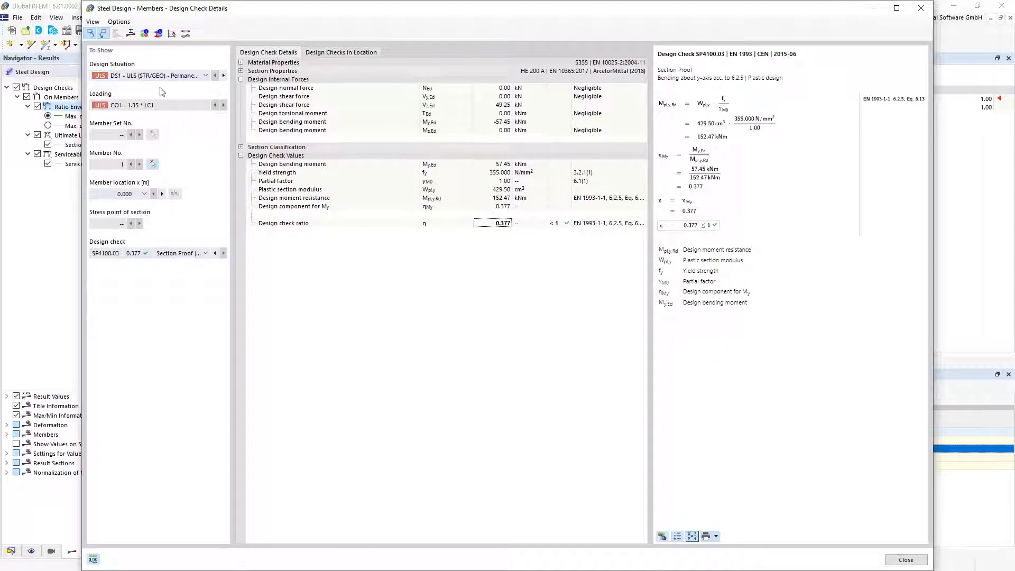
Show the results diagrams in the section as stresses and display the shear stress due to shear force in the local z-axis
left_click(130, 33)
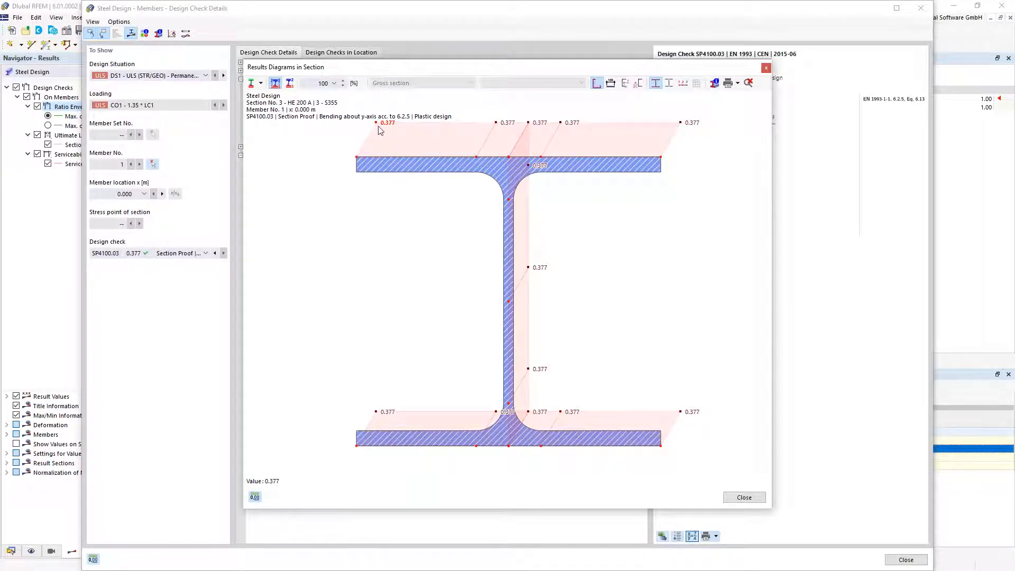
left_click(260, 83)
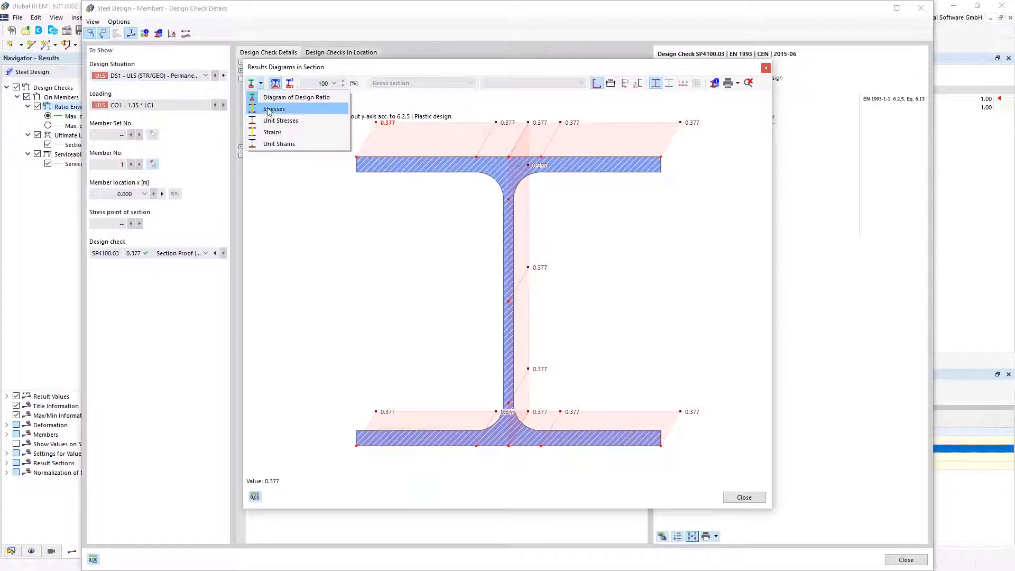
left_click(268, 109)
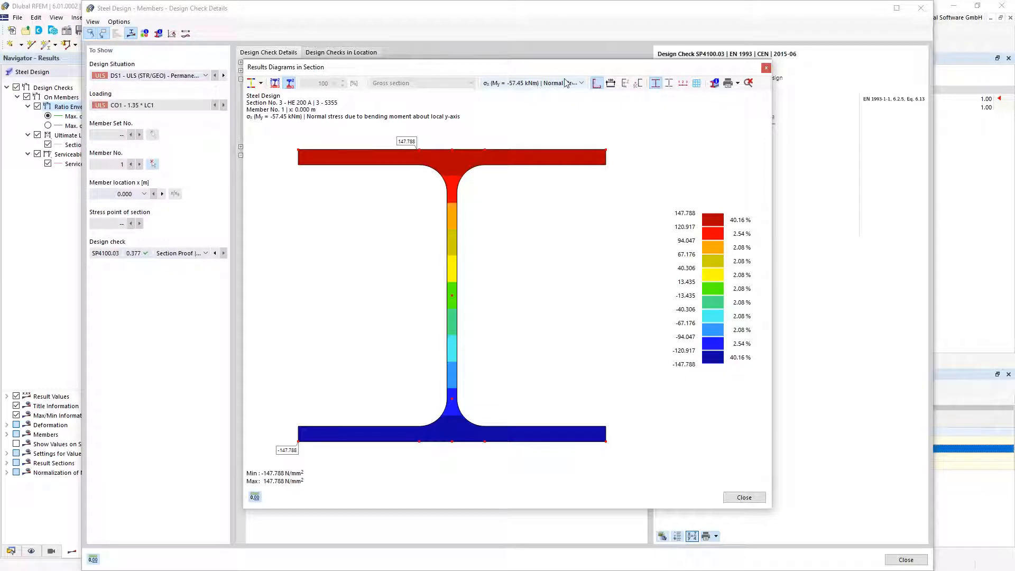
left_click(581, 84)
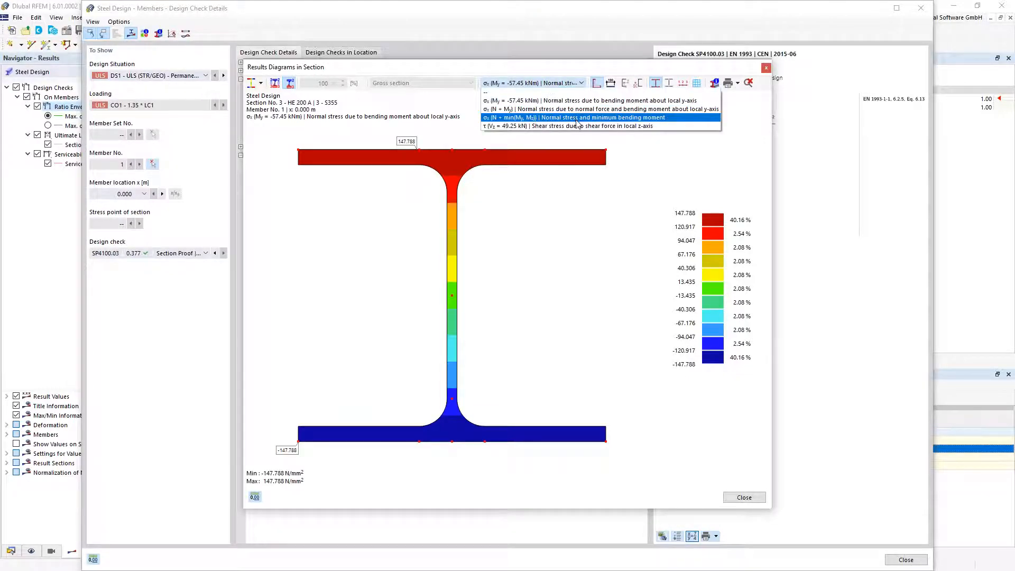
left_click(577, 126)
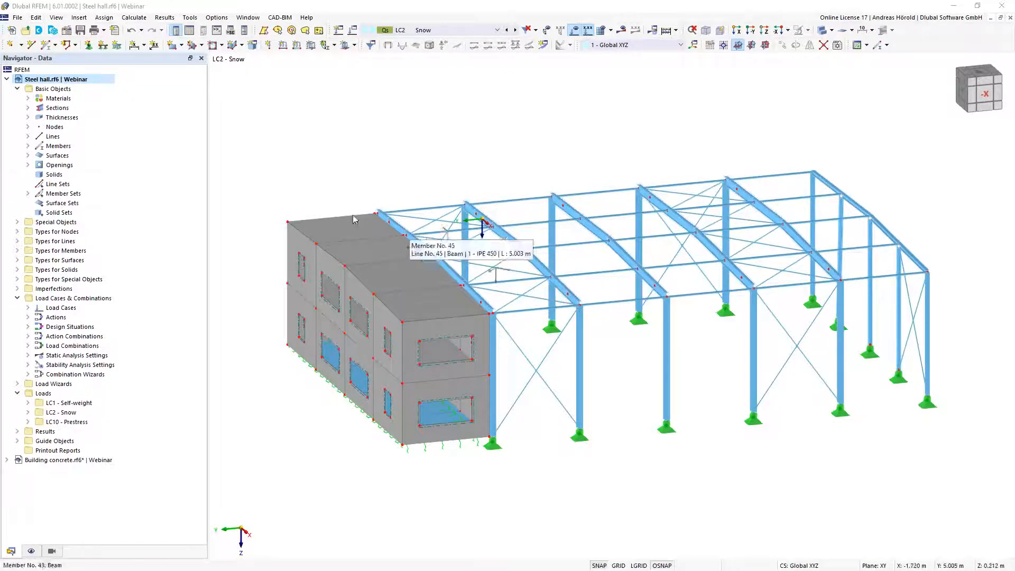
Open the Steel hall model's base data and select the project location on the map by searching for its street address
left_click(65, 30)
left_click(65, 32)
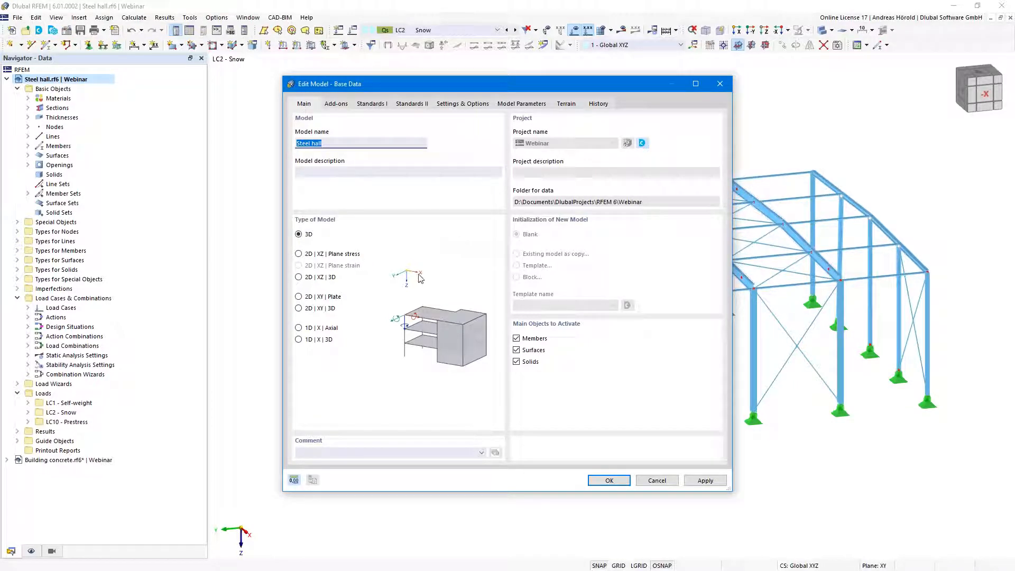
left_click(520, 104)
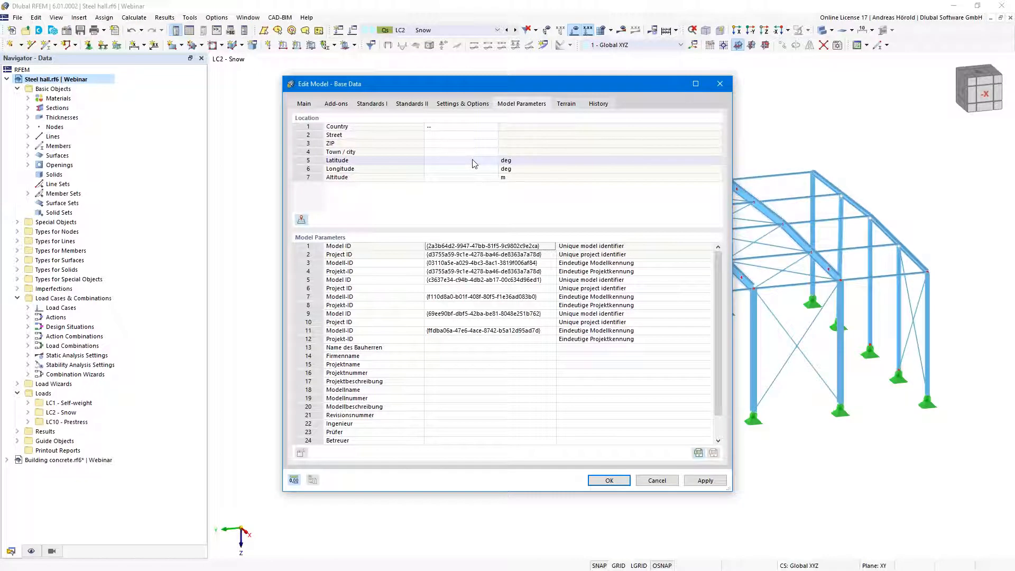
left_click(493, 129)
left_click(494, 128)
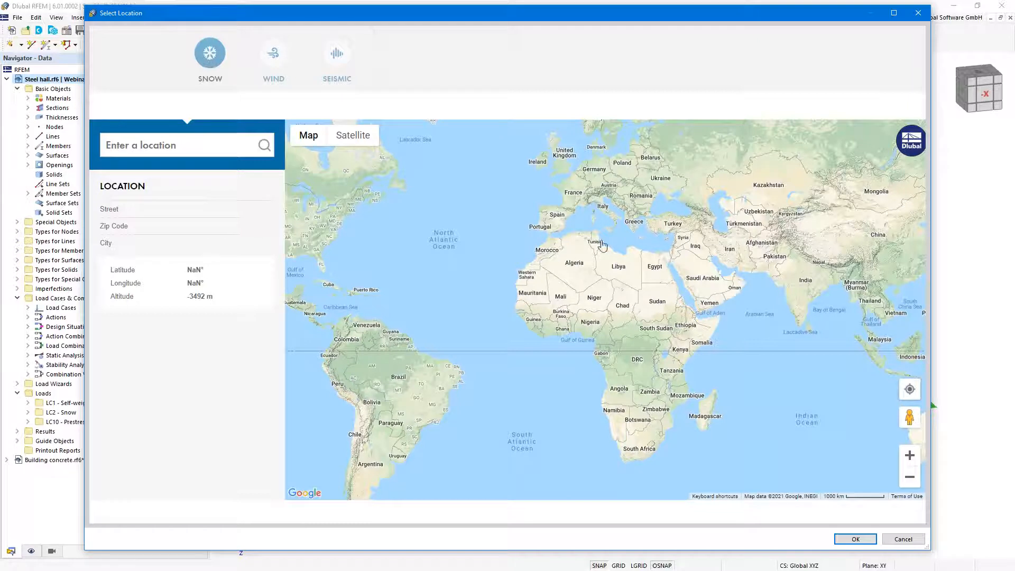
left_click(151, 145)
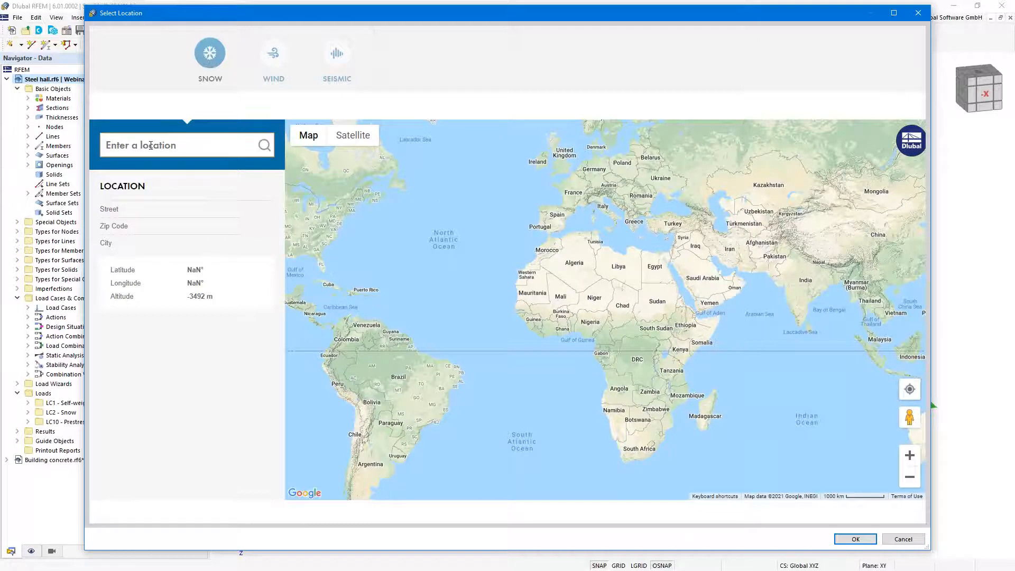
type("Am Zellwe")
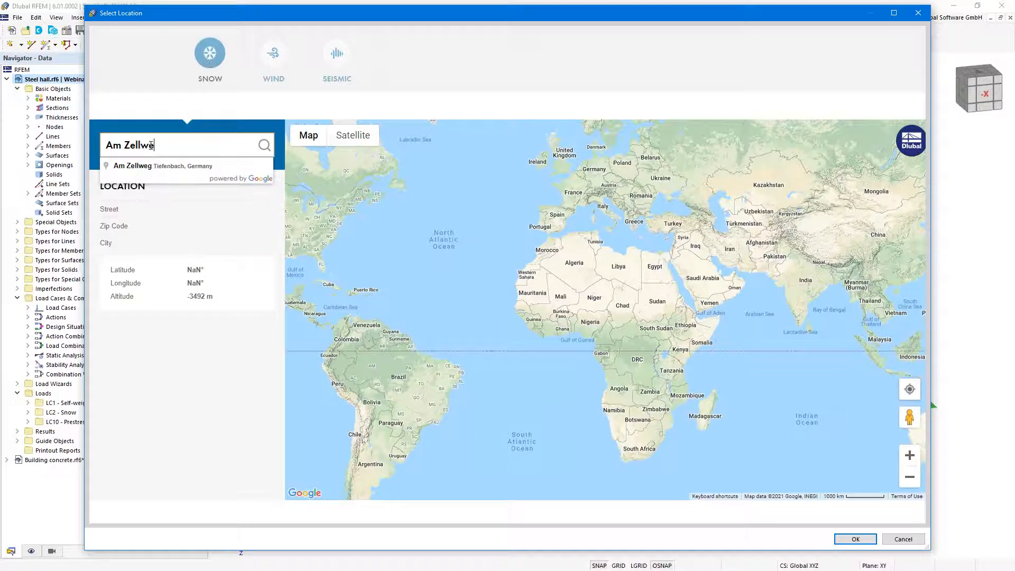
type("g 2")
left_click(178, 166)
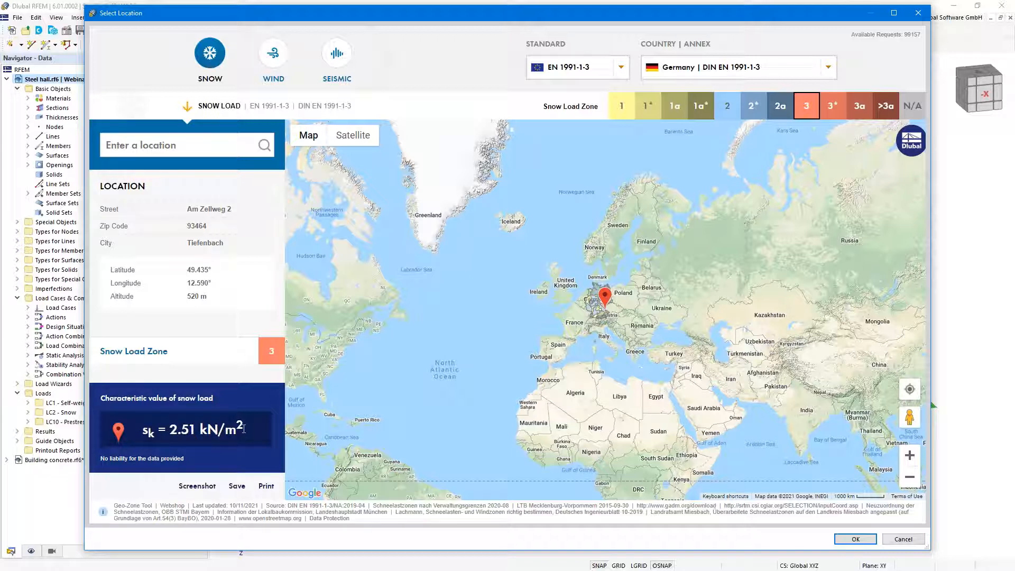
Review the wind and seismic load zones for the location, adopt the location data and confirm the model's base data
left_click(274, 57)
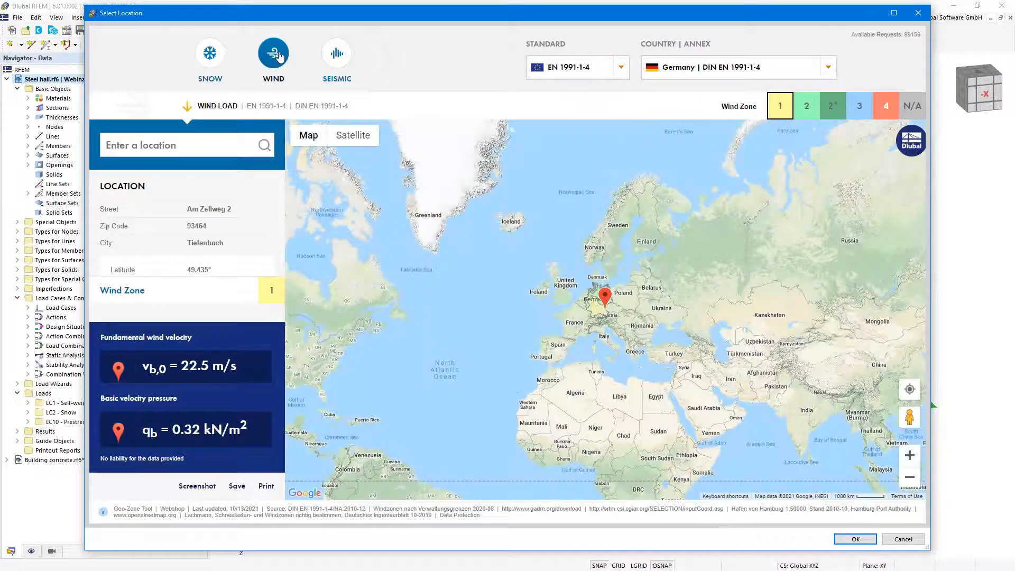
left_click(343, 60)
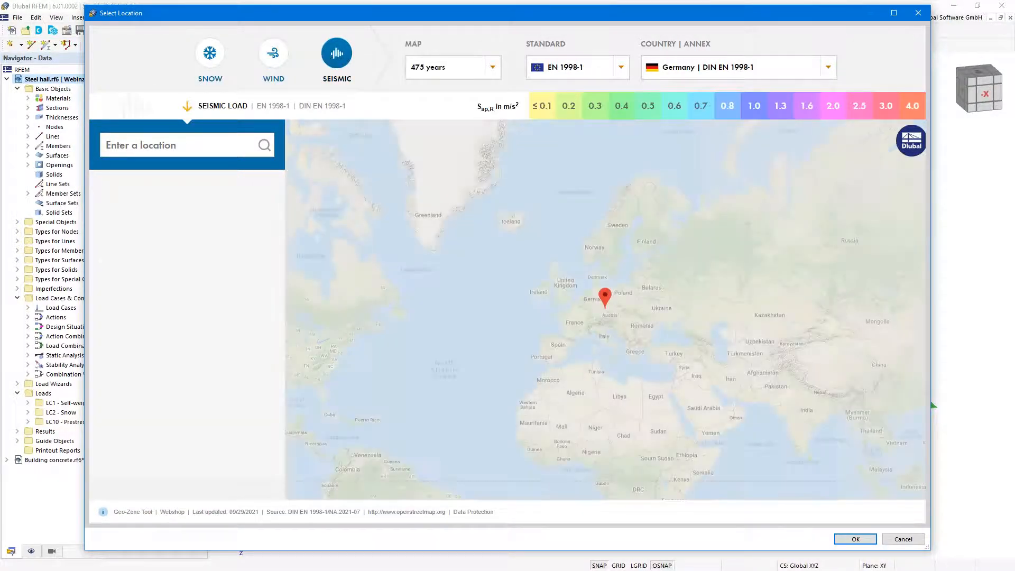
left_click(853, 539)
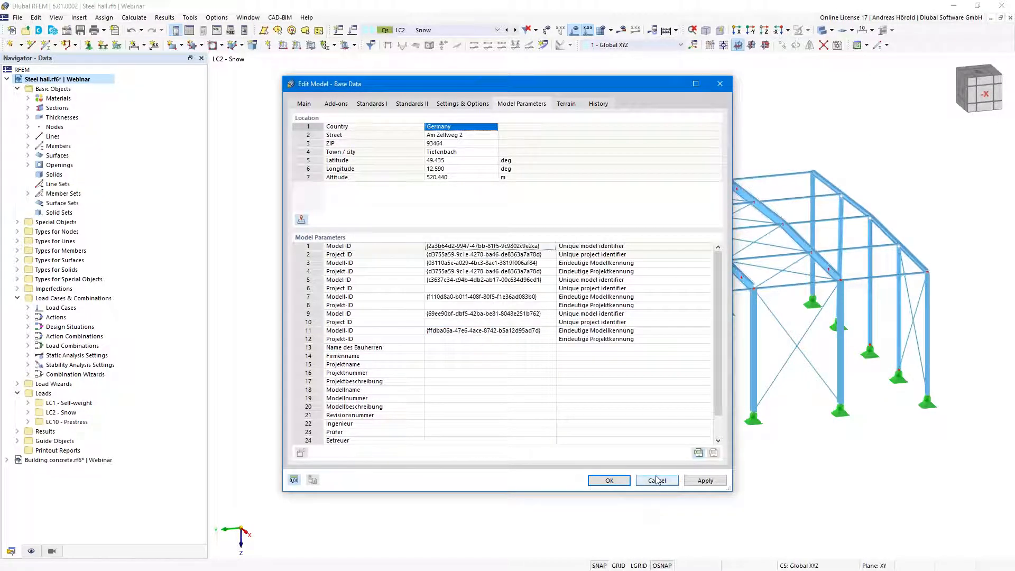
left_click(609, 480)
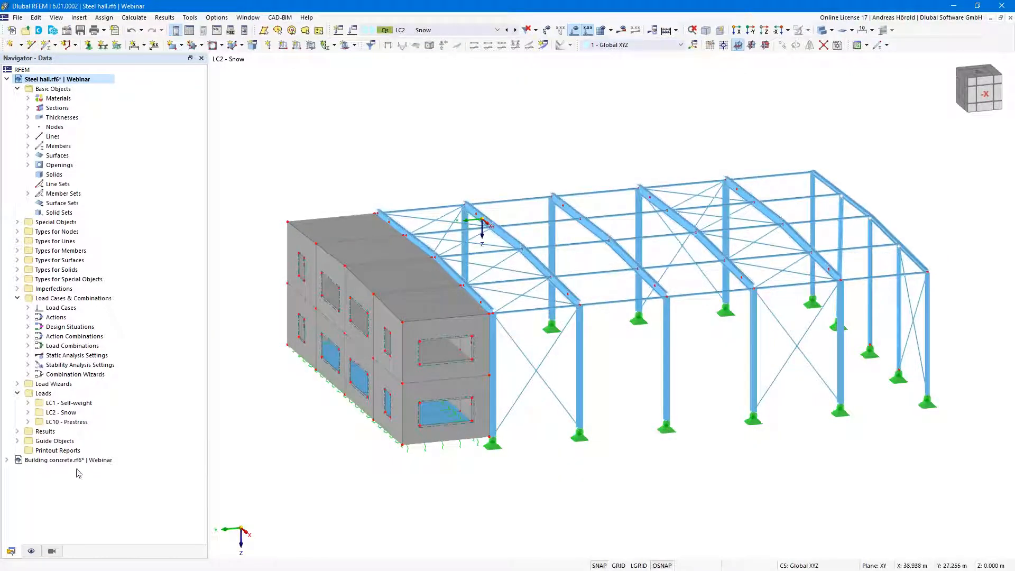
Switch to the Building concrete model, display load case LC5 - Wind and inspect the building from several angles
left_click(48, 462)
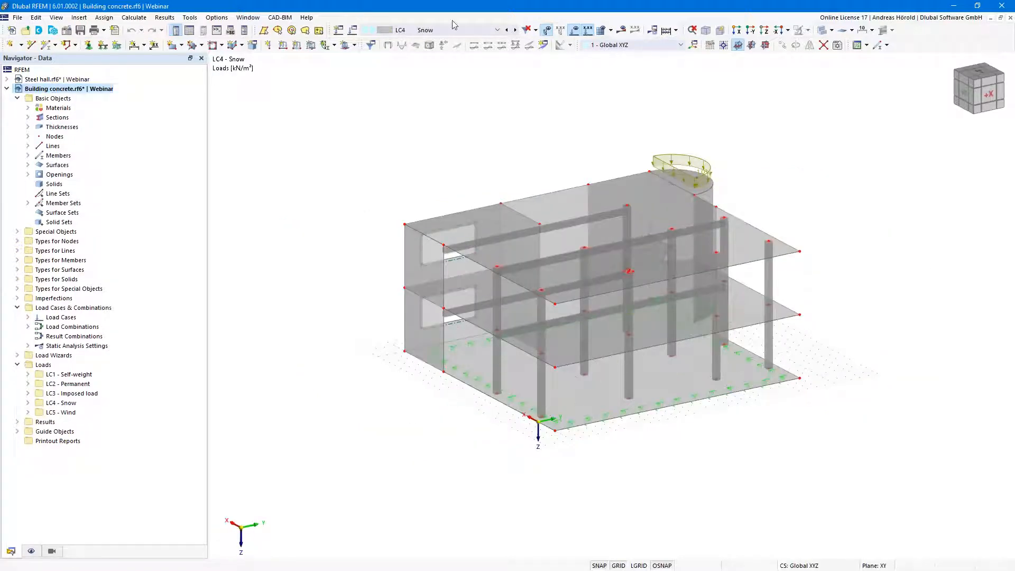
left_click(514, 30)
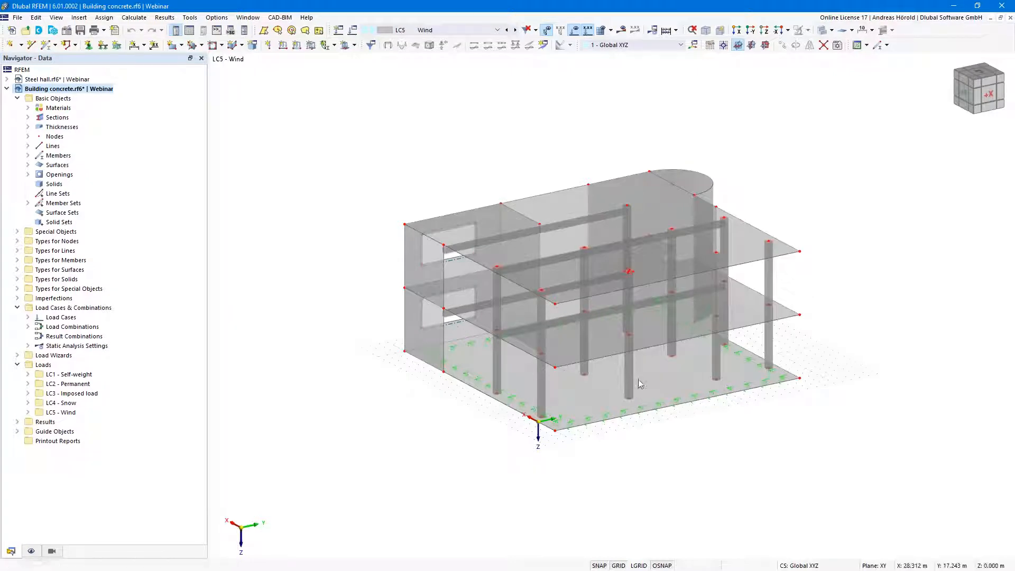
scroll(692, 454, "up", 3)
scroll(687, 415, "up", 1)
middle_click_drag(700, 418, 708, 537)
scroll(711, 533, "down", 1)
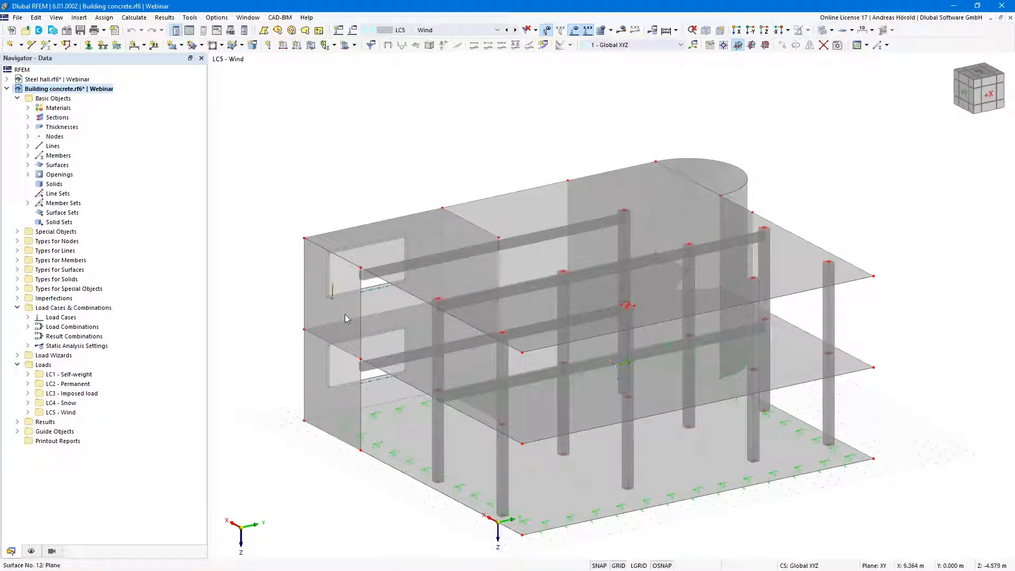
mouse_move(345, 316)
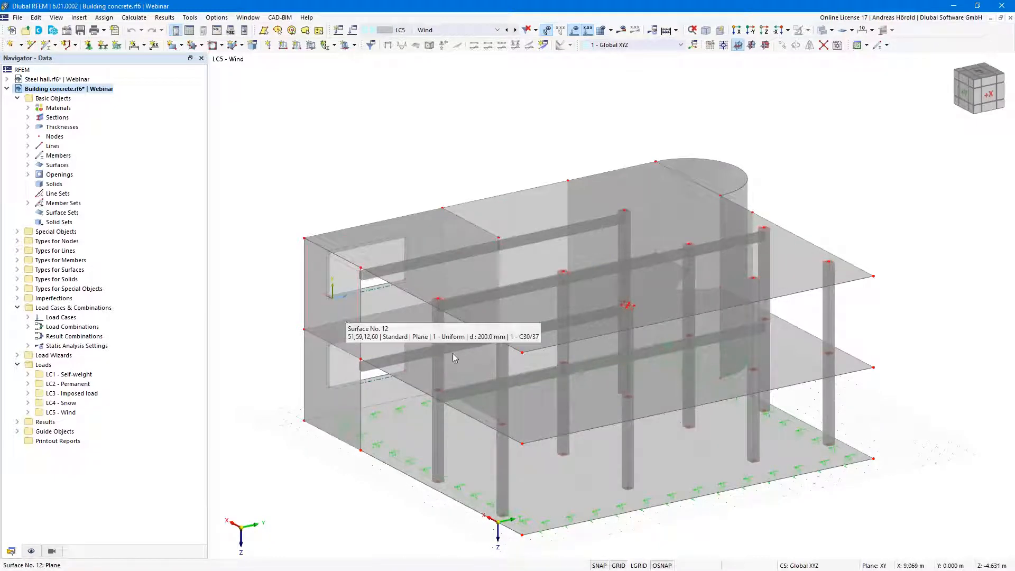
middle_click_drag(811, 476, 698, 505, "ctrl")
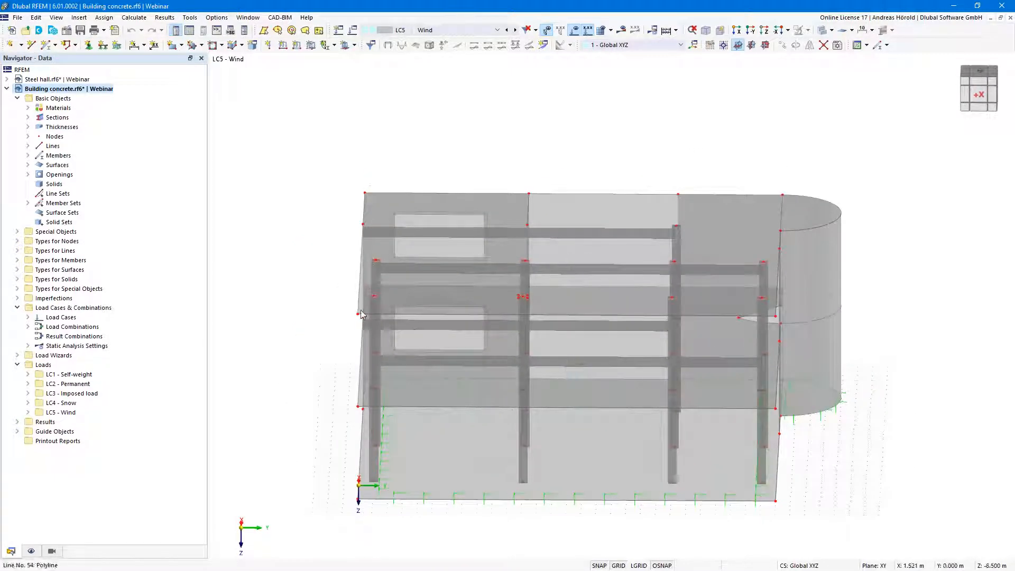
mouse_move(322, 464)
middle_mouse_down("ctrl")
mouse_move(597, 484)
mouse_move(401, 481)
mouse_move(301, 459)
mouse_move(335, 478)
middle_mouse_up("ctrl")
middle_click_drag(712, 540, 745, 484, "ctrl")
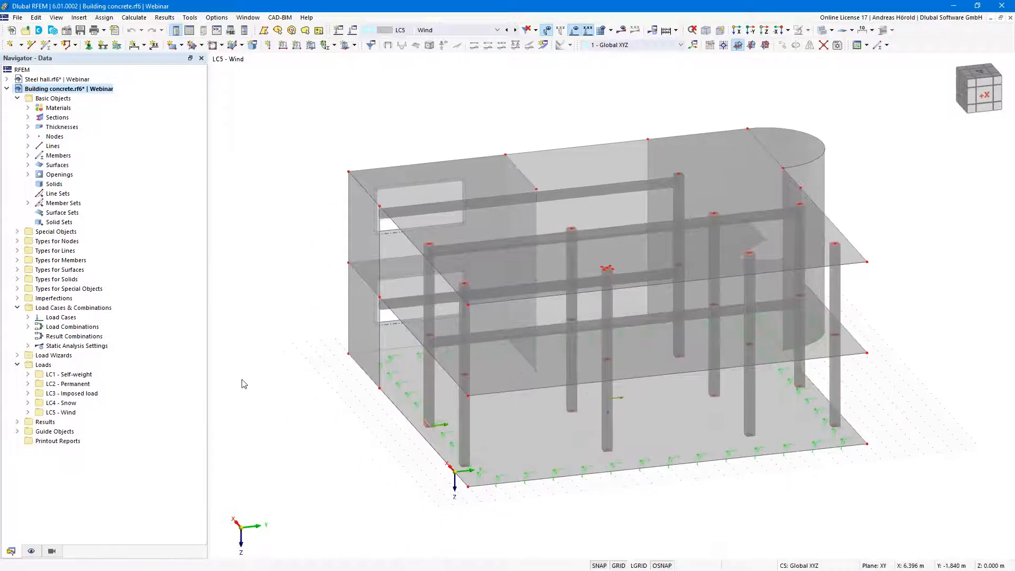
Define a new rectangular surface with stiffness type Load Transfer, transferring loads in both directions without a set surface weight
left_click(172, 45)
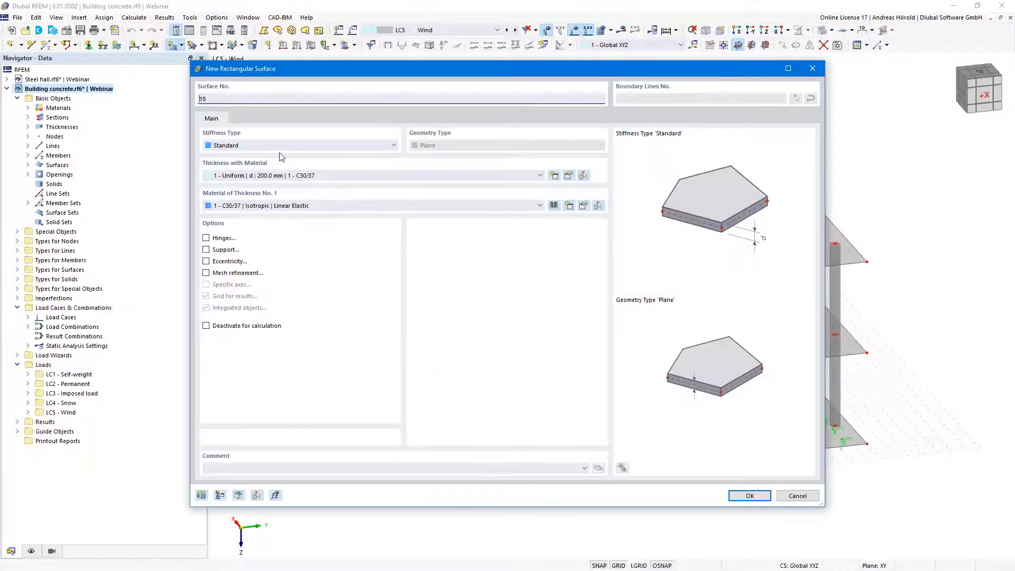
left_click(289, 145)
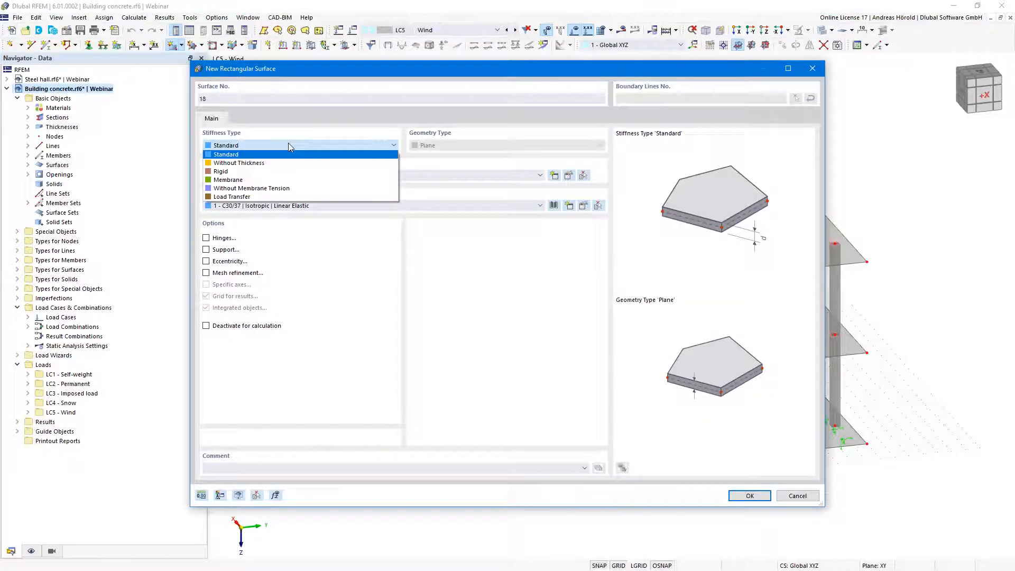
left_click(290, 198)
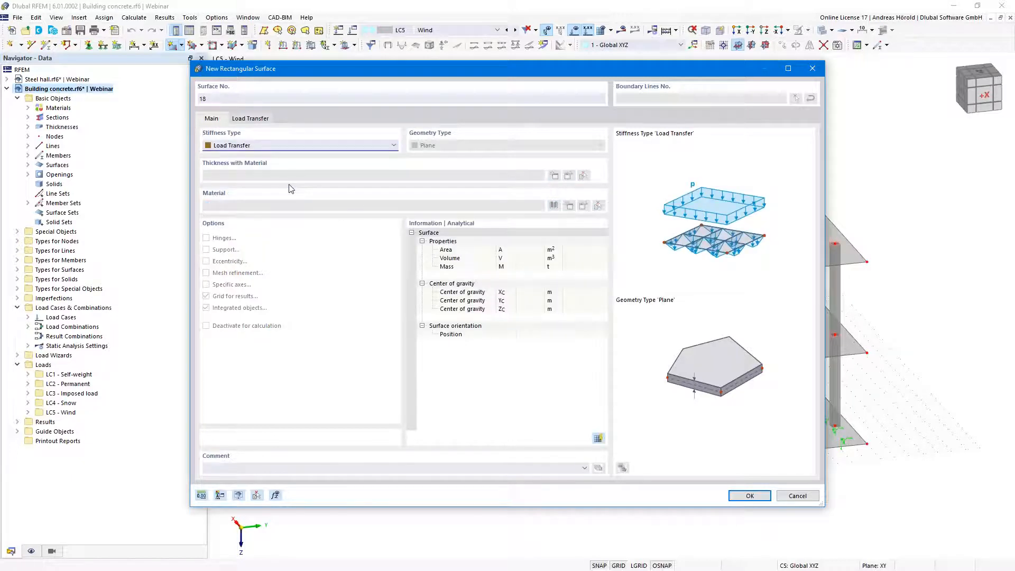
left_click(245, 119)
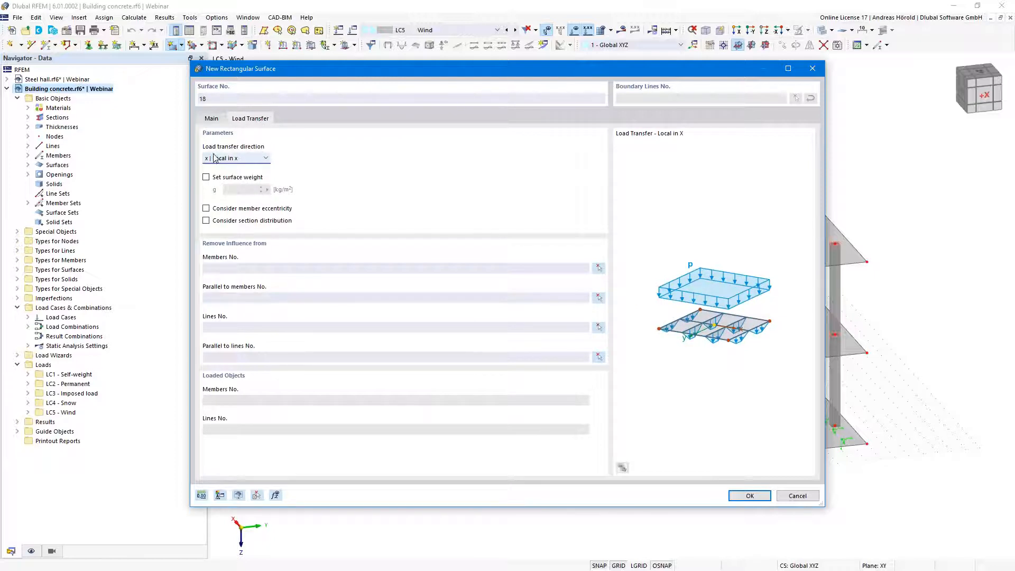
left_click(251, 163)
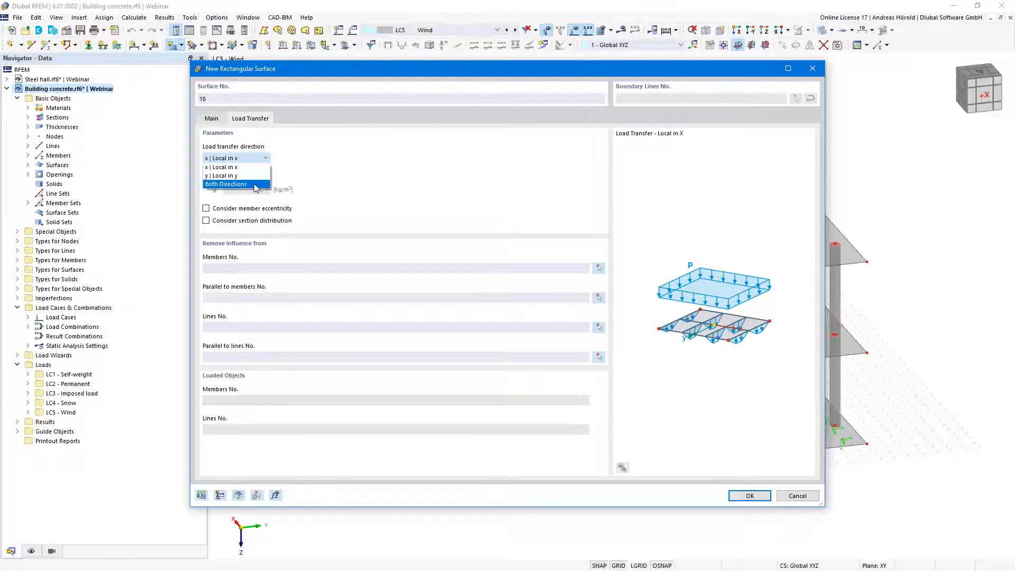
left_click(255, 184)
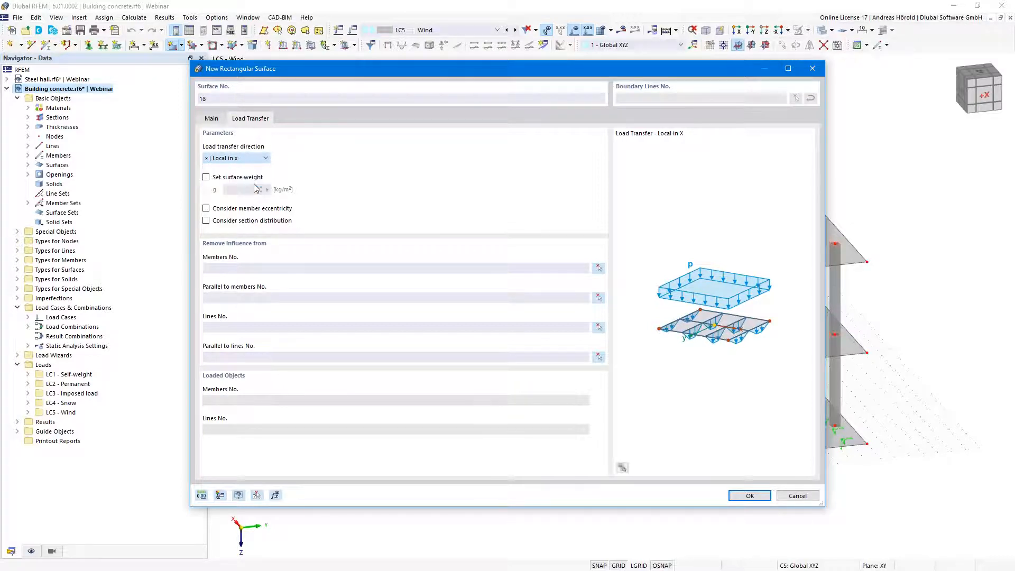
left_click(206, 177)
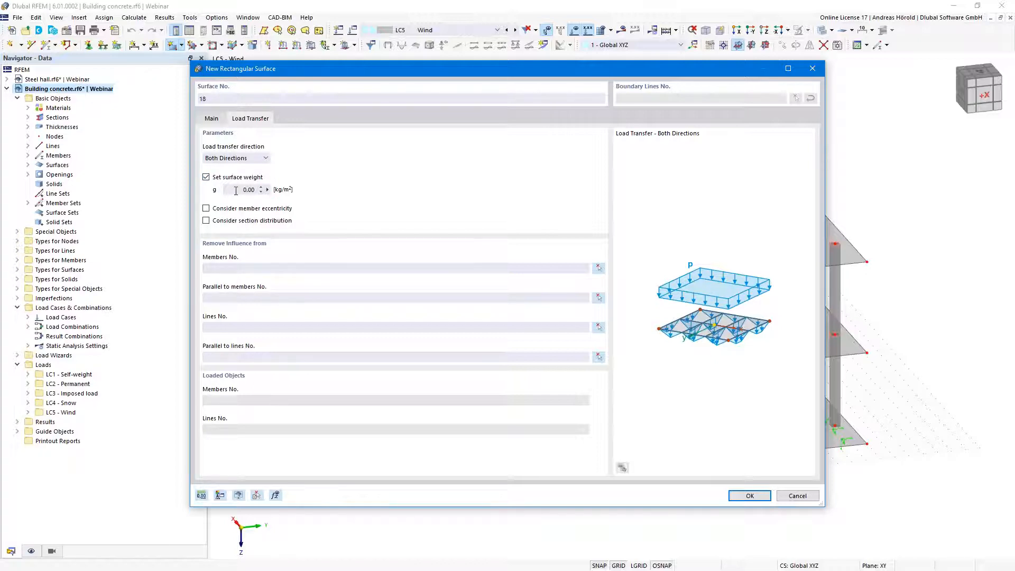
left_click(206, 177)
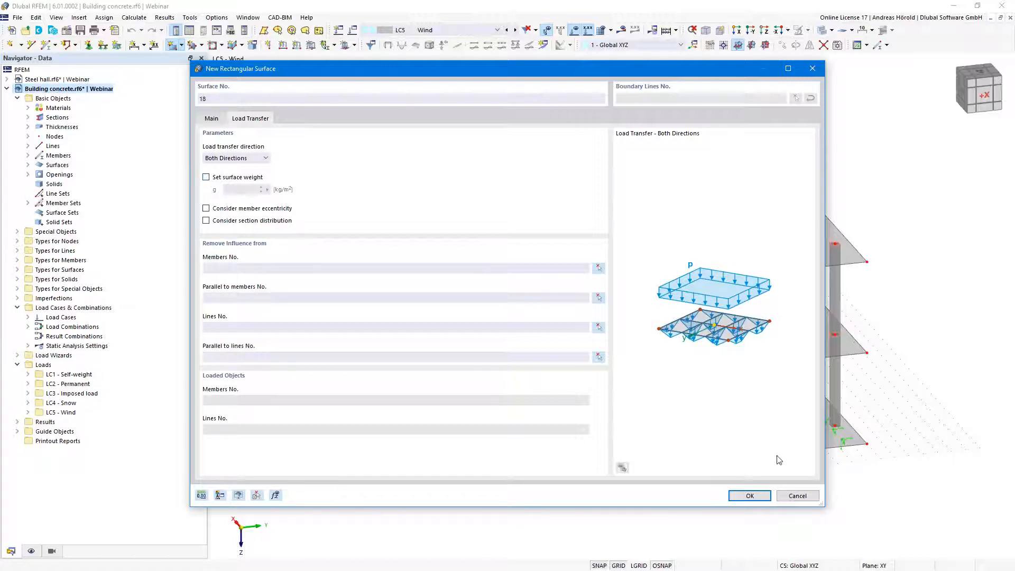
left_click(750, 495)
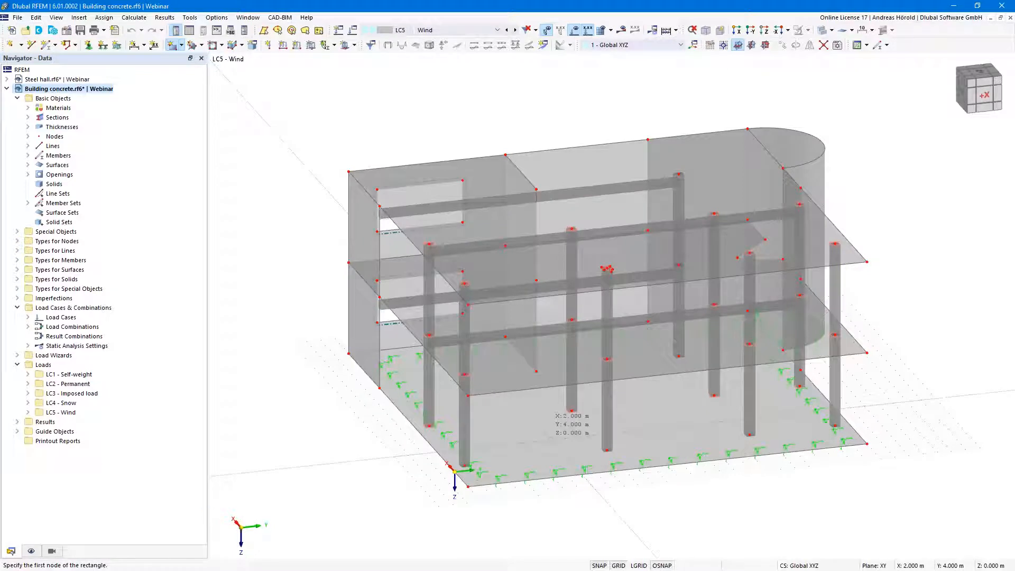
Draw the rectangular load transfer surface over the open facade beside the window wall, from the wall's base corner to the opposite roof corner
middle_click_drag(324, 420, 285, 418, "ctrl")
left_click(386, 413)
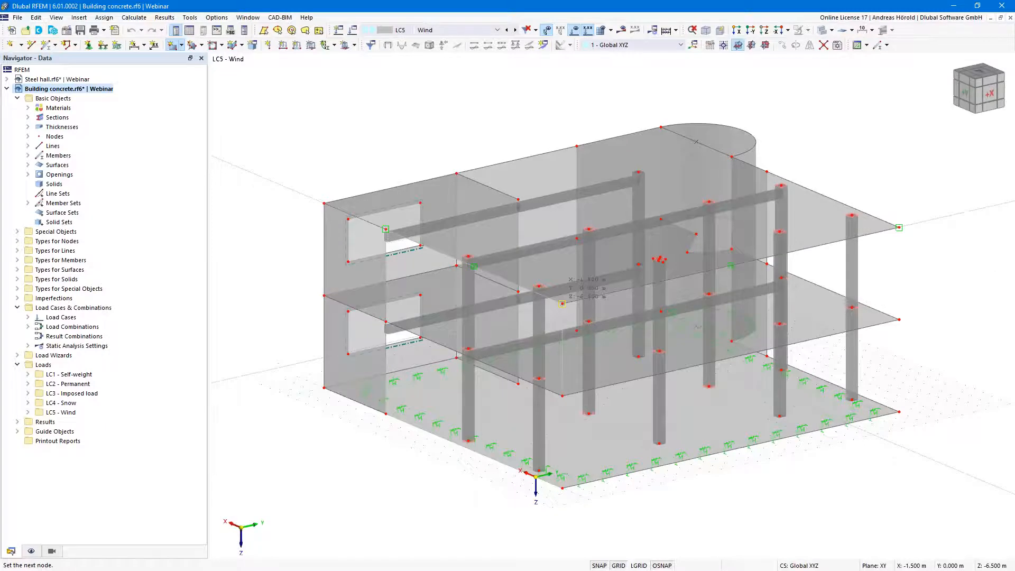
left_click(562, 304)
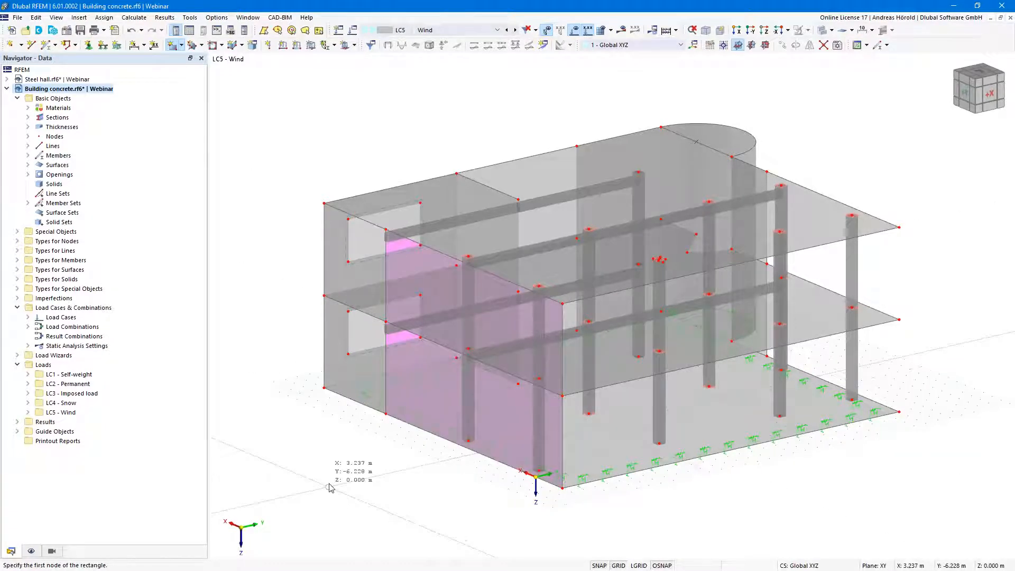
Apply a uniform surface load of 1.00 kN/m² in LC5 - Wind, acting globally in Y on true area, to the new load transfer surface
left_click(312, 46)
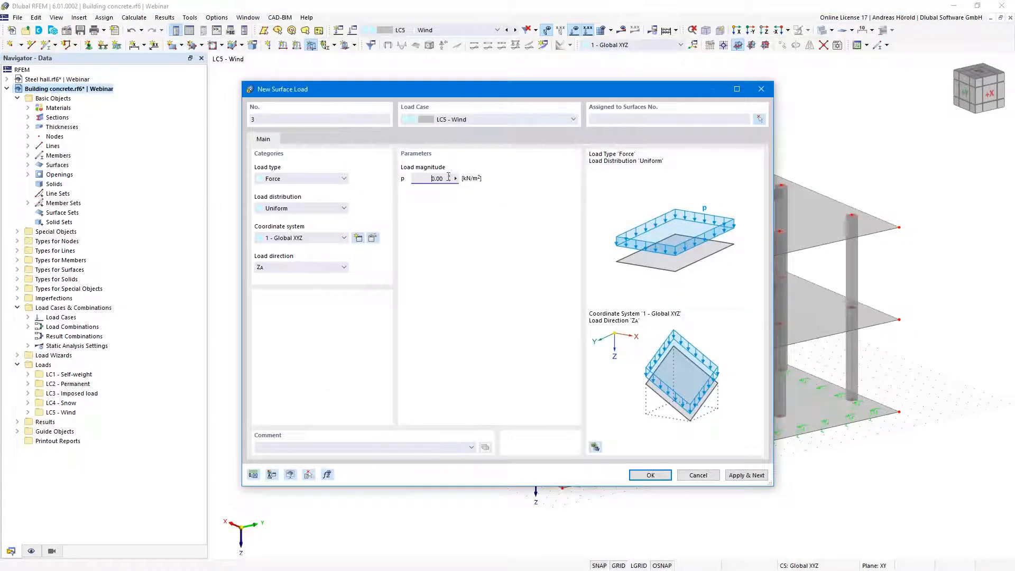
key("Delete")
left_click(303, 267)
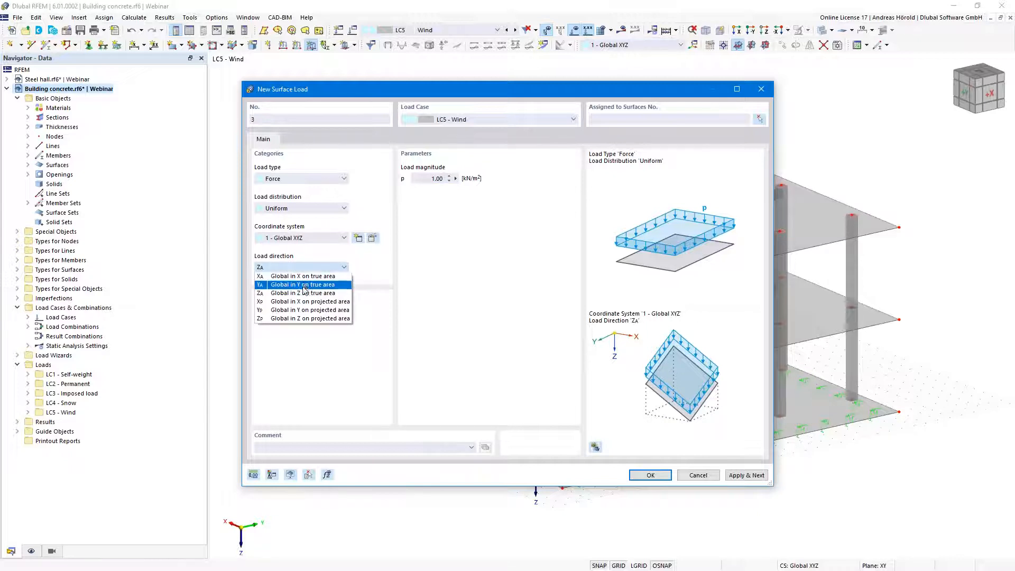
left_click(298, 277)
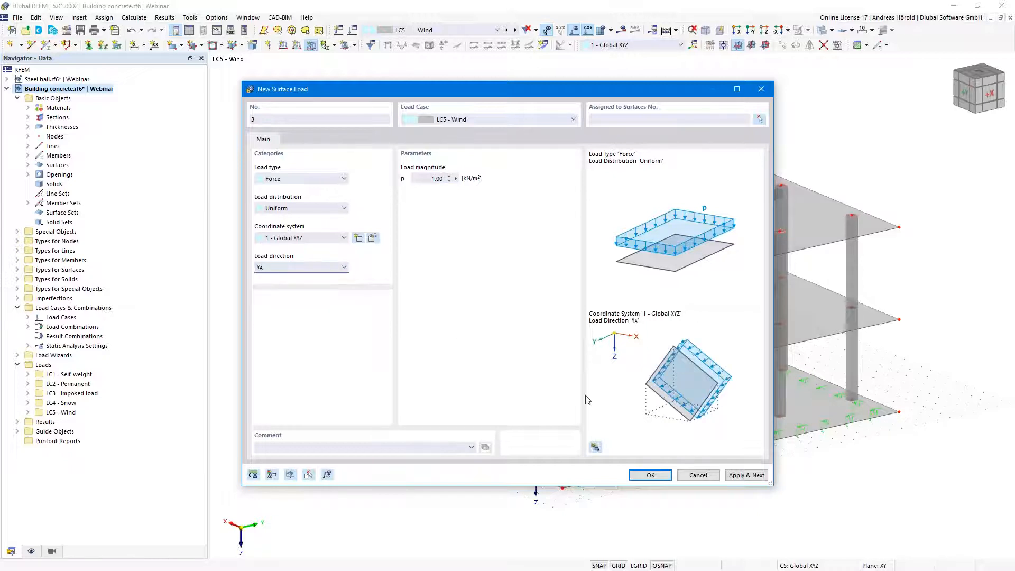
left_click(650, 475)
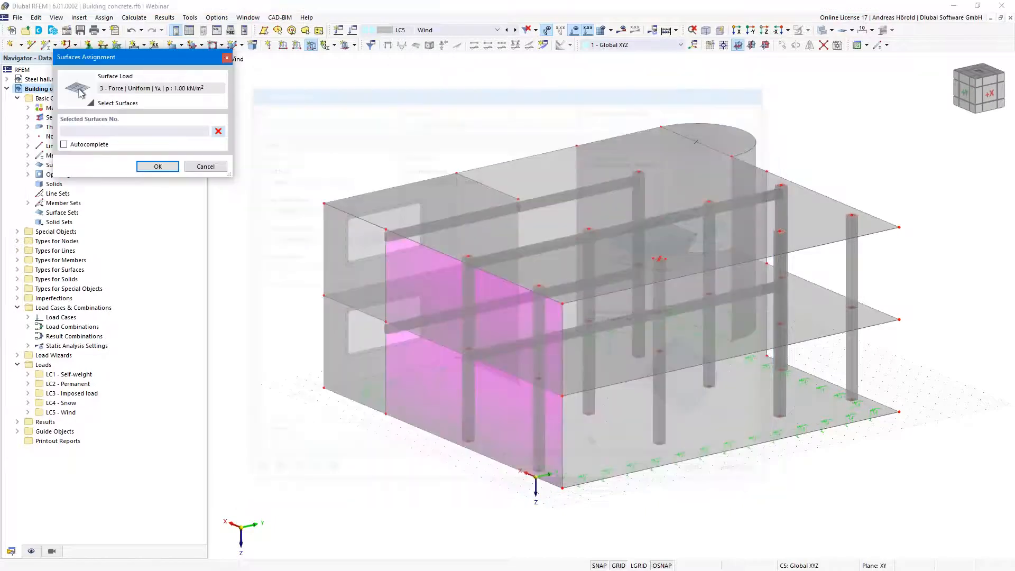
left_click(558, 355)
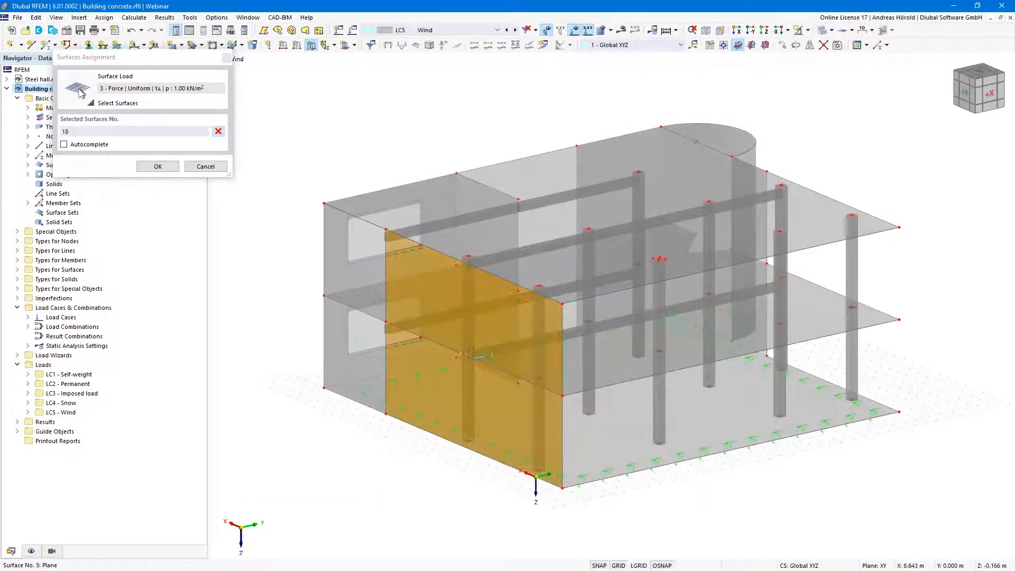
left_click(157, 166)
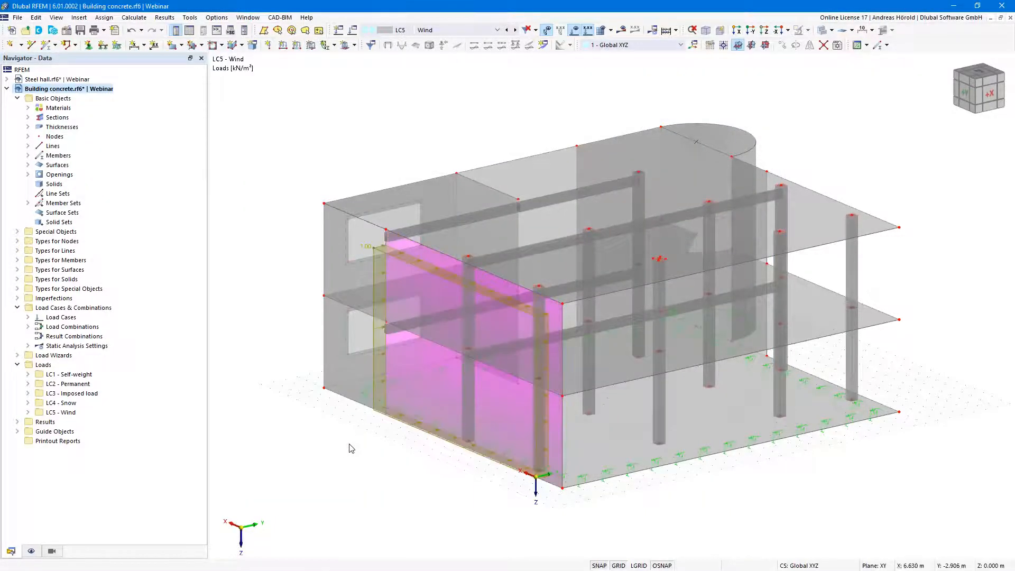
right_click(340, 448)
left_click(303, 401)
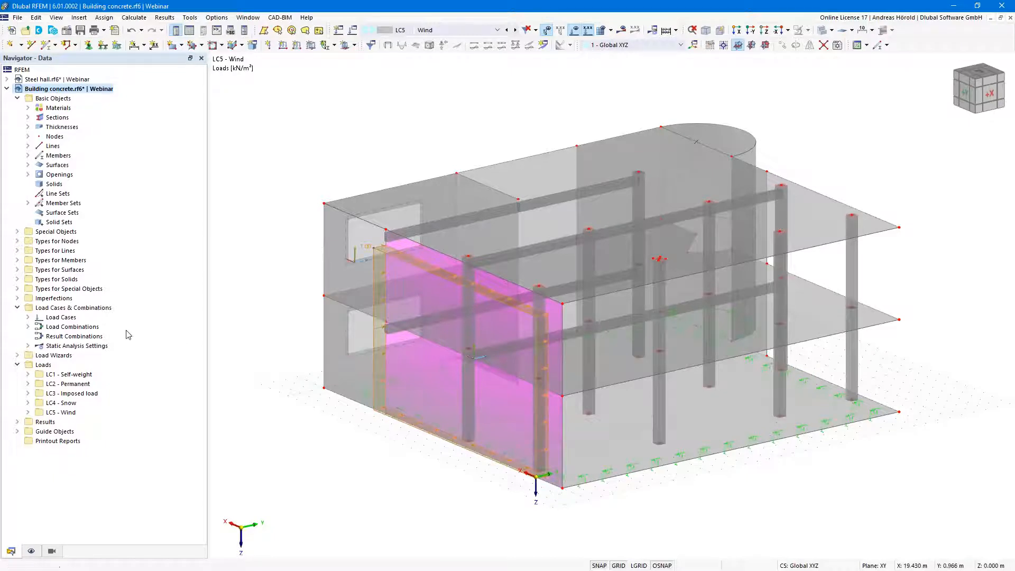
Turn on Display Load Transfer Separately for surfaces and examine the distributed line loads on the facade
left_click(31, 551)
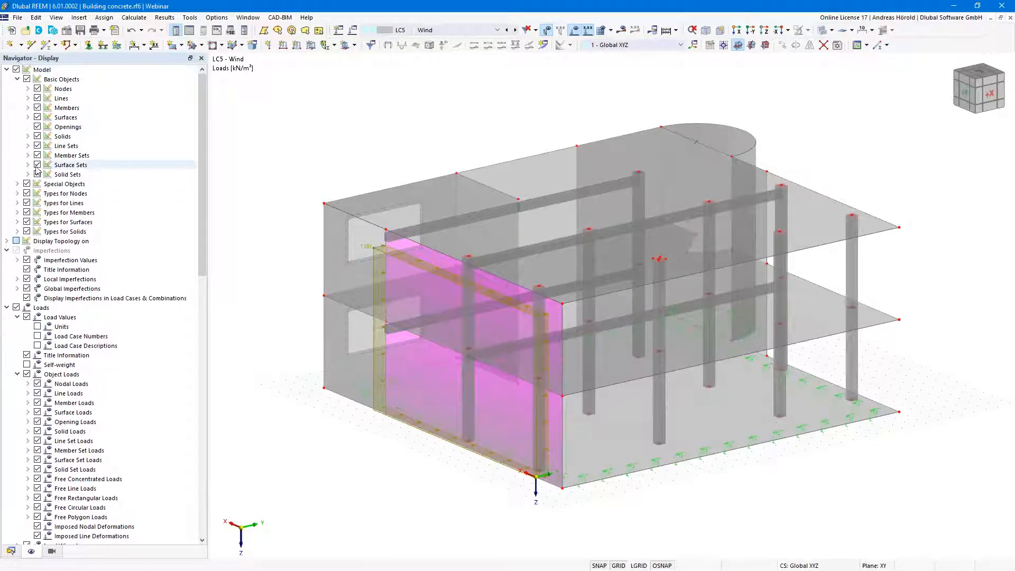
left_click(28, 118)
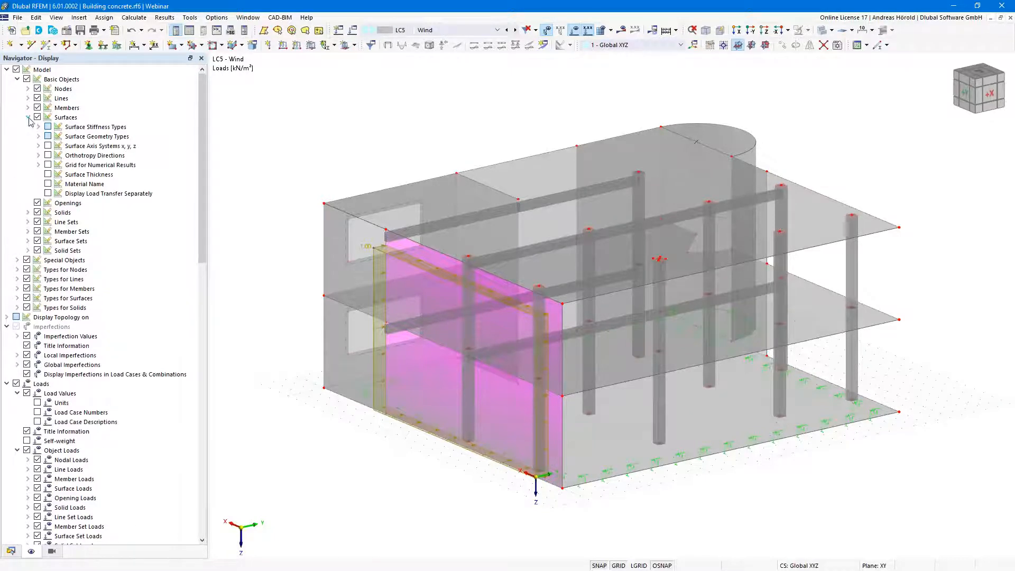
left_click(48, 194)
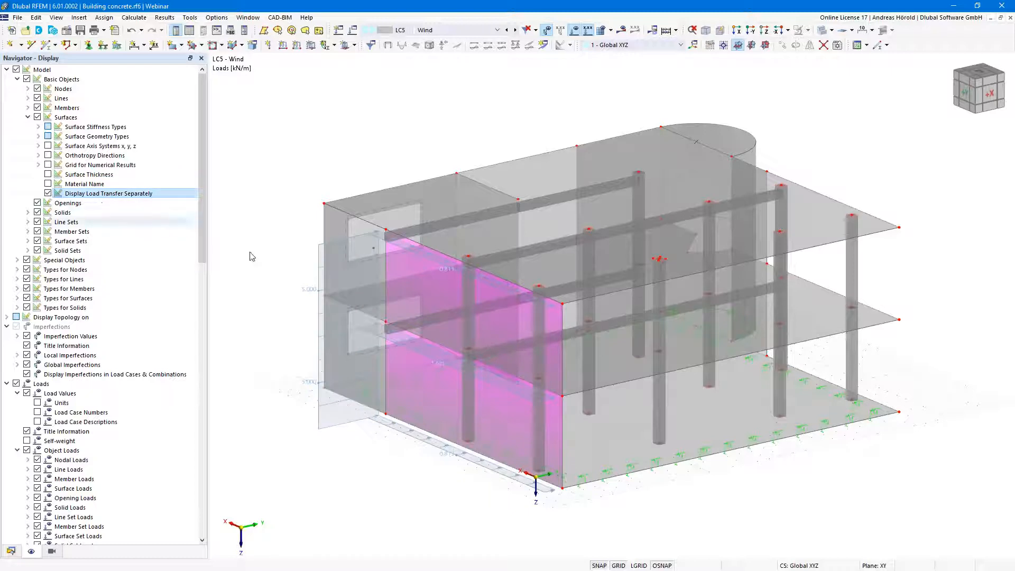
scroll(487, 360, "up", 4)
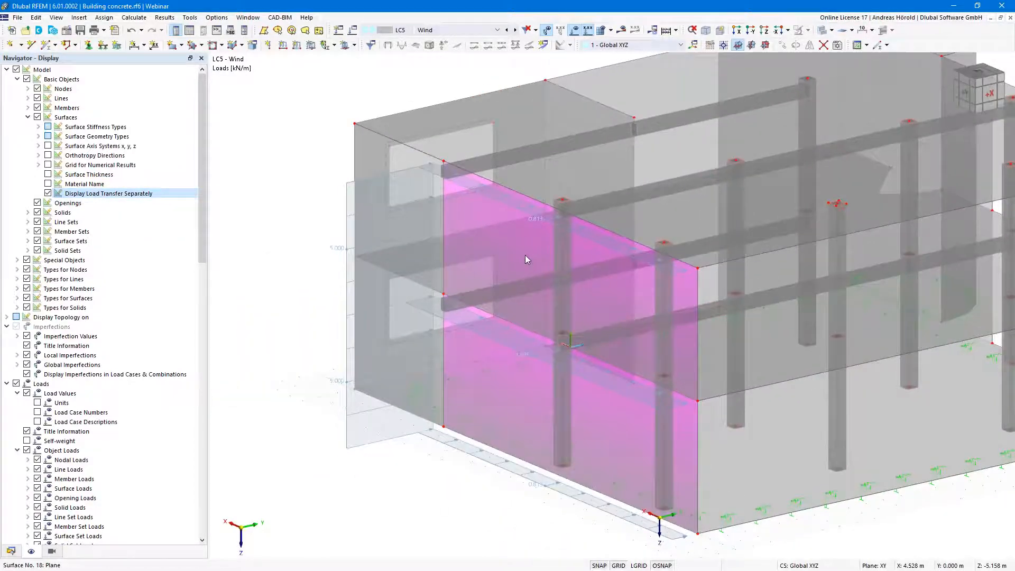
Set the facade surface's load transfer direction to local y and examine how its wind load is distributed
double_click(455, 246)
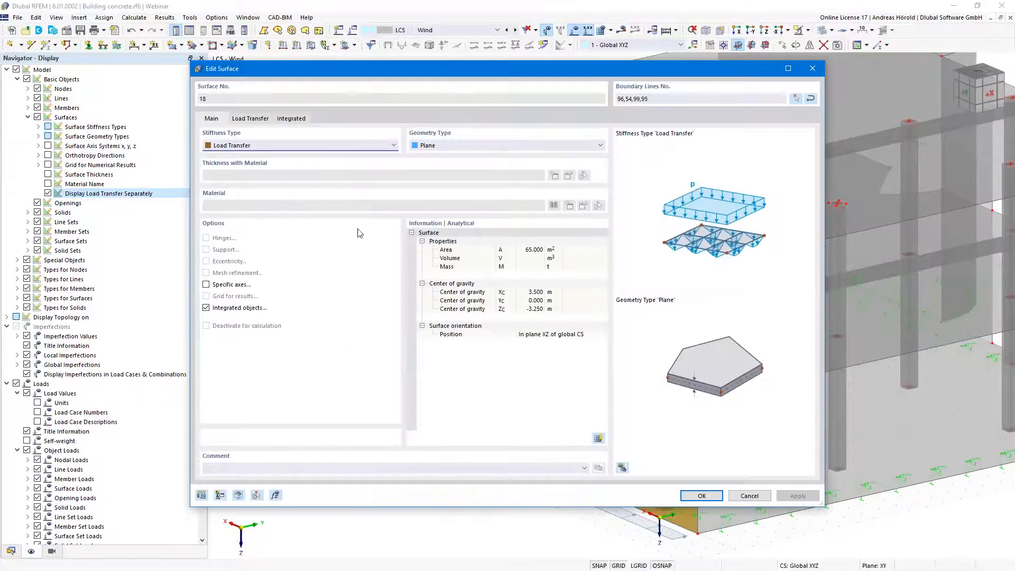
left_click(247, 119)
left_click(244, 158)
left_click(241, 176)
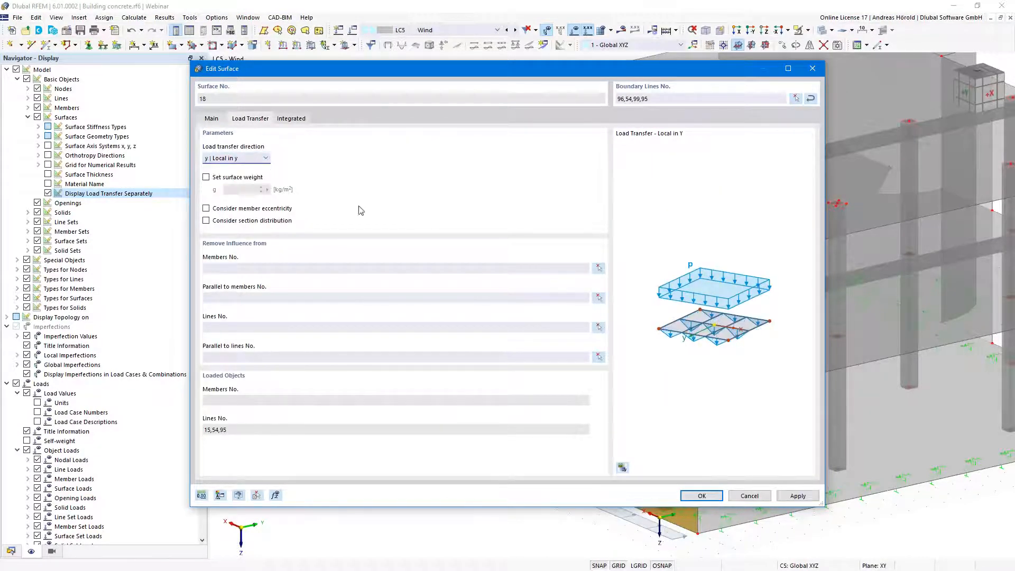
left_click(699, 496)
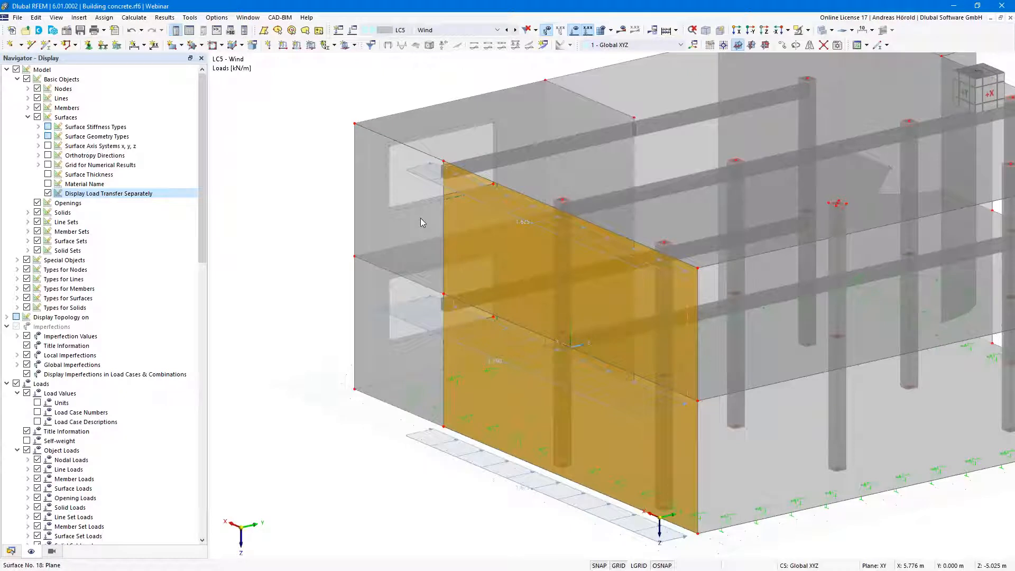
mouse_move(493, 324)
scroll(289, 310, "down", 1)
middle_click_drag(279, 301, 256, 306)
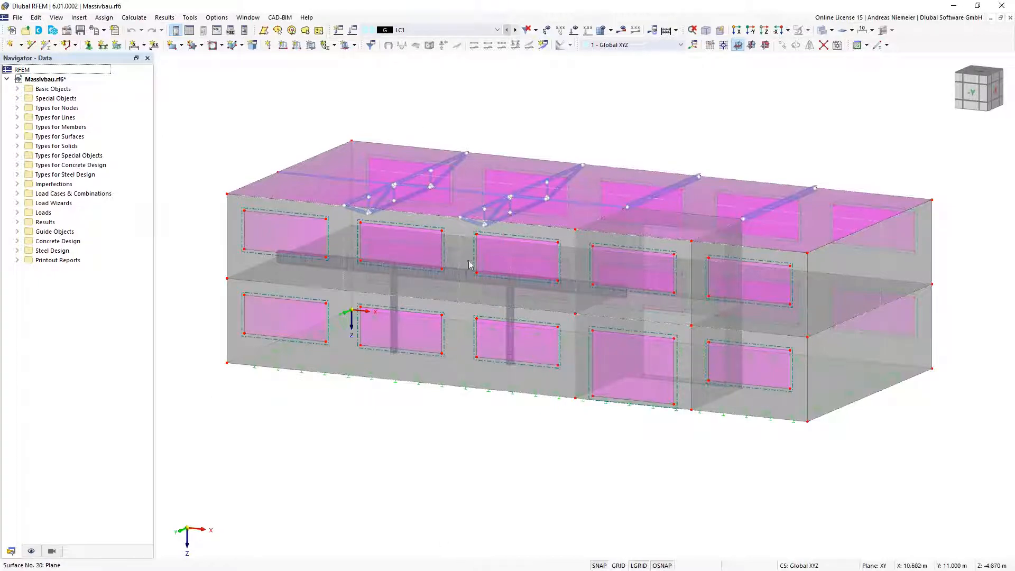
In the Massivbau model, activate the visibility of members by material, S355 and C20/25, and inspect the roof truss hinges
mouse_move(469, 264)
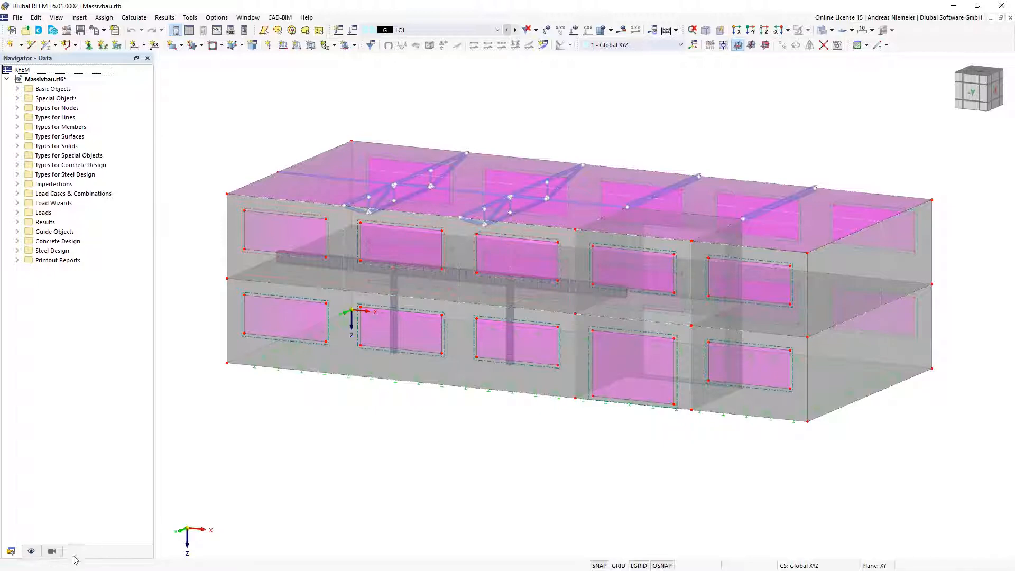
left_click(52, 553)
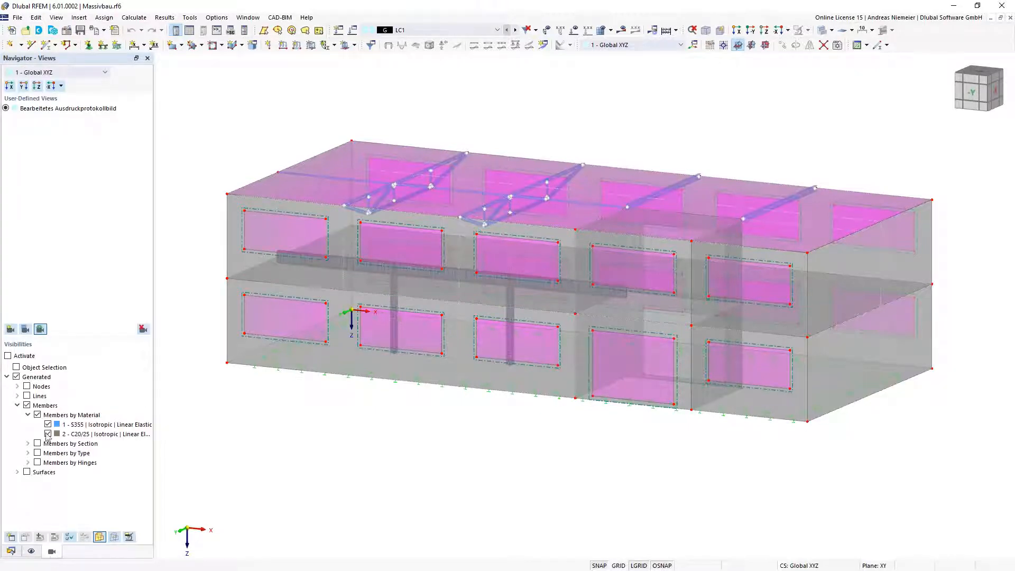
left_click(8, 356)
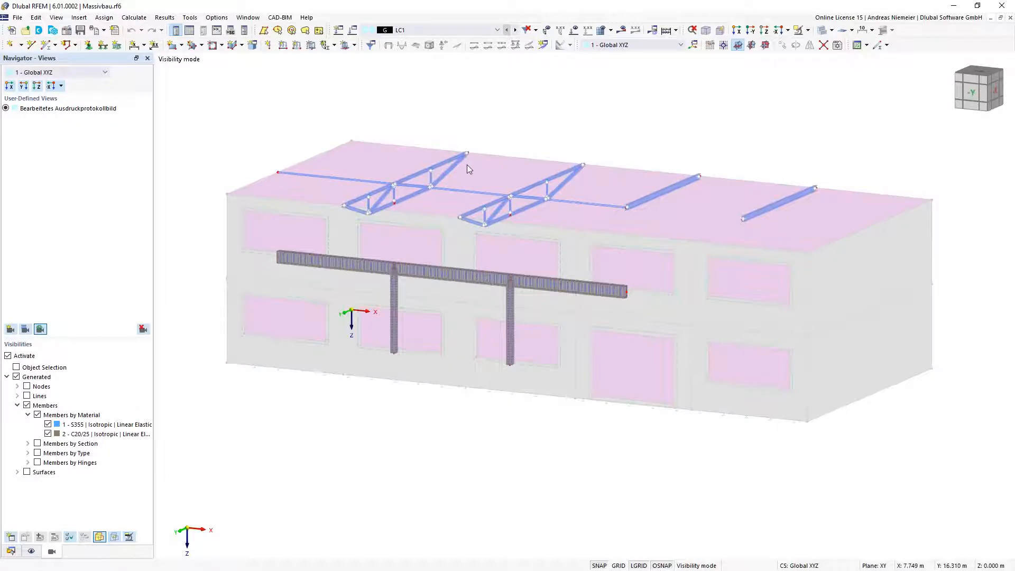
scroll(406, 170, "up", 4)
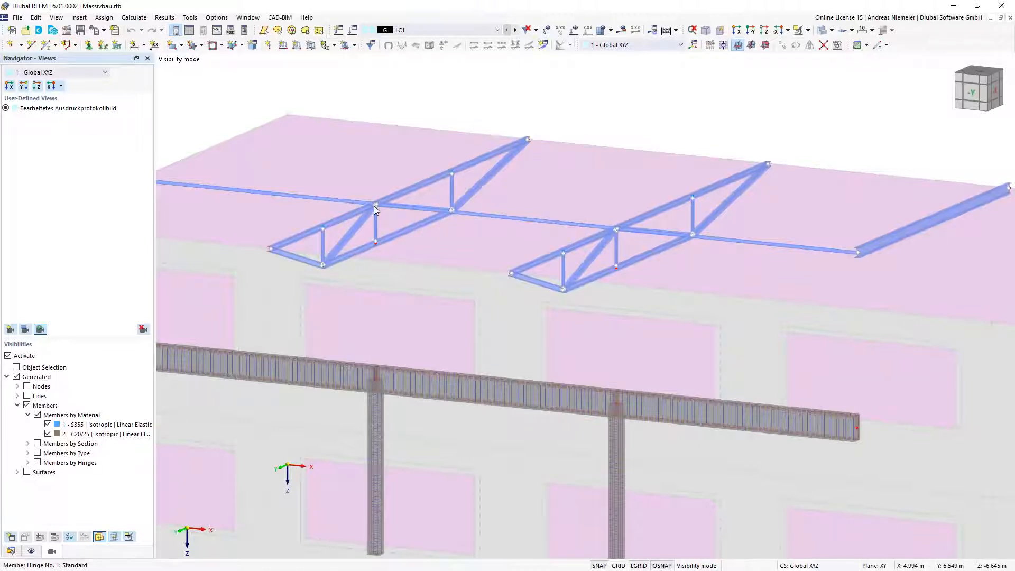
mouse_move(379, 203)
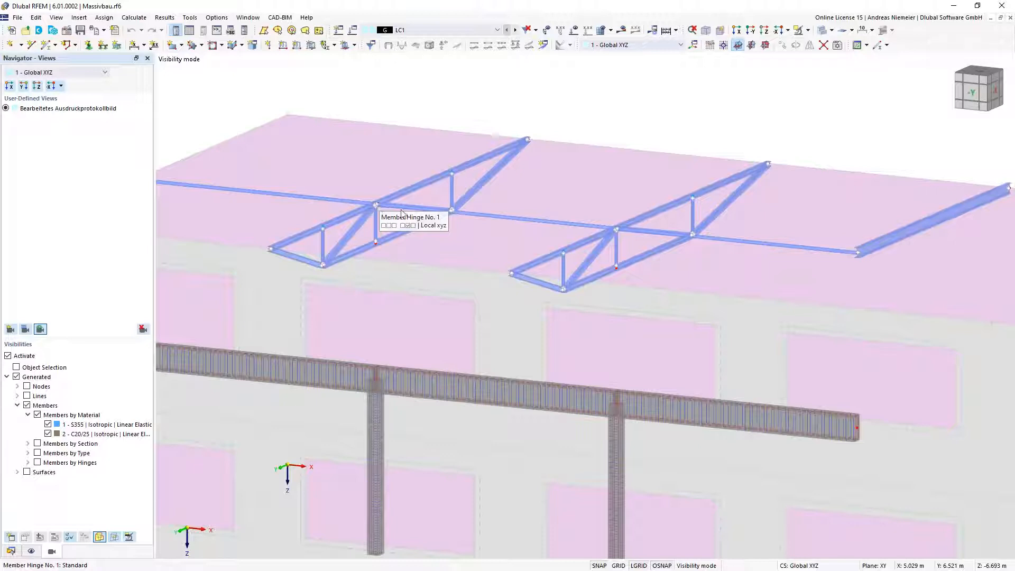
Review the steel design type assignments of a truss top chord and compare the chords of both roof trusses
double_click(342, 227)
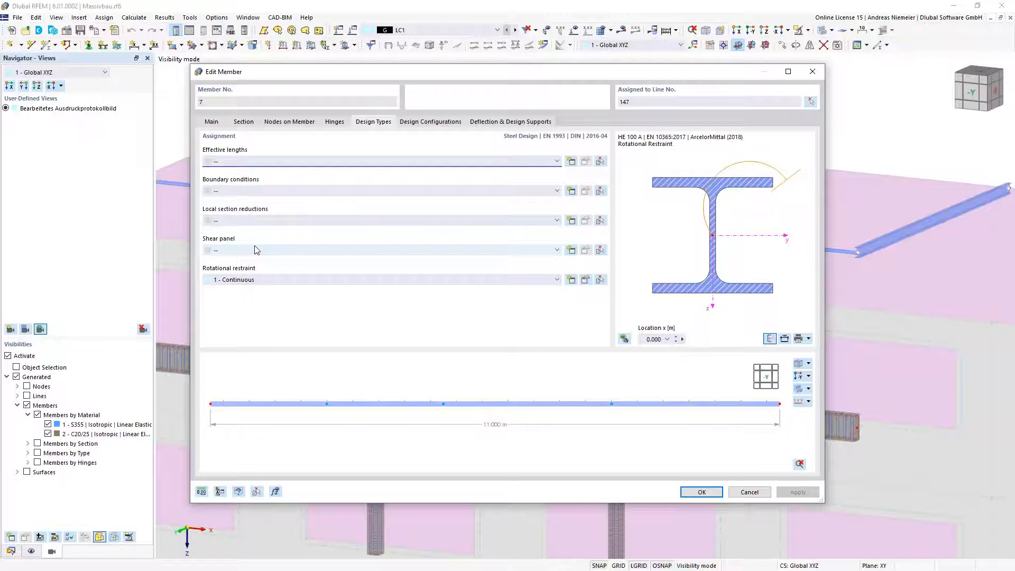
left_click(749, 492)
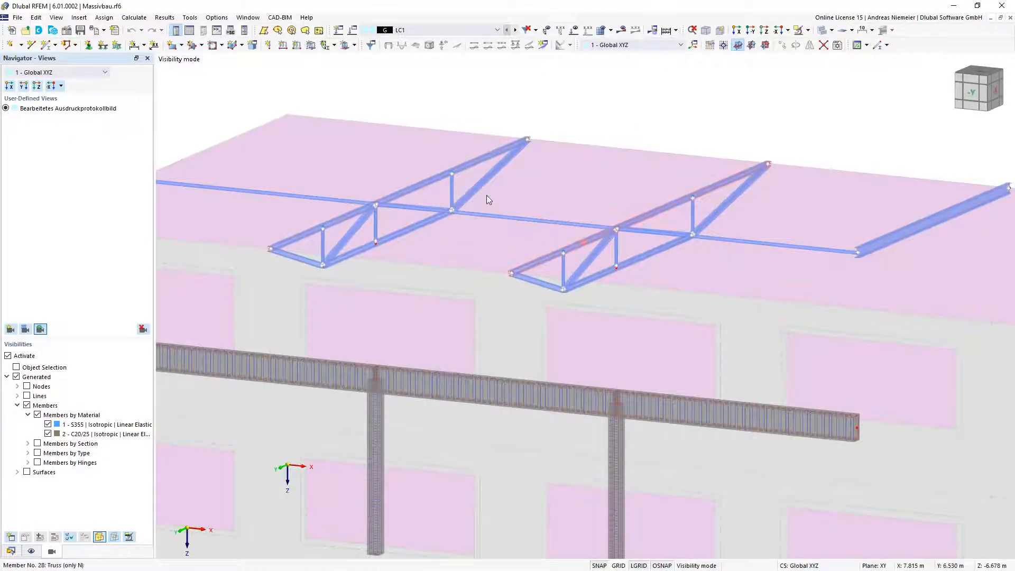
left_click(407, 189)
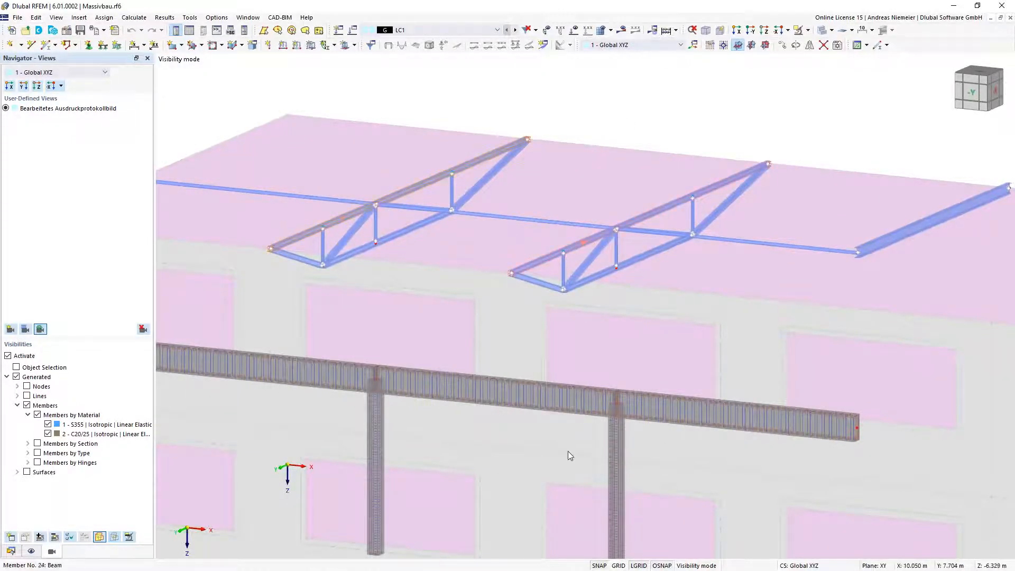
mouse_move(578, 245)
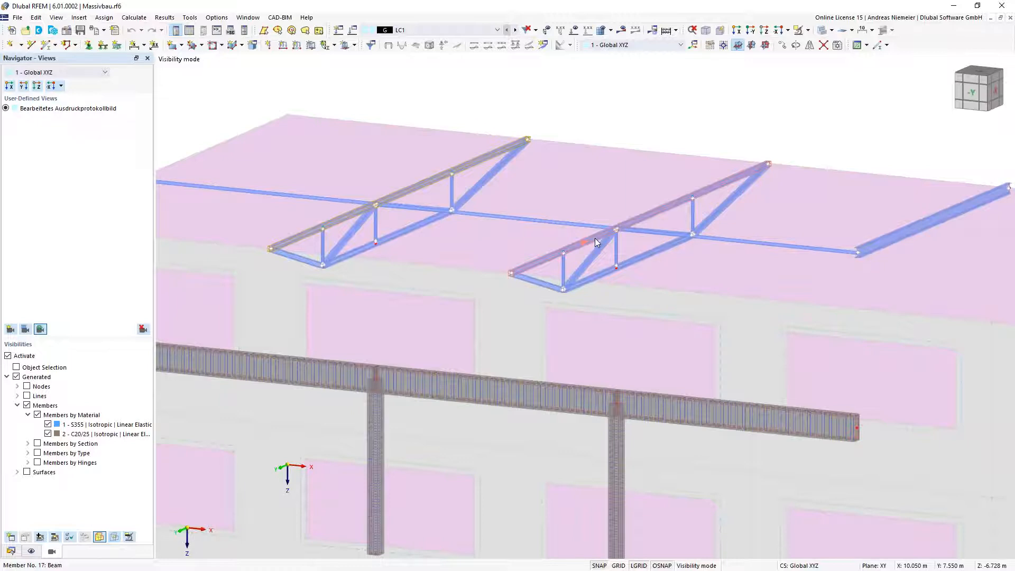
Enable Member Representatives in the model's base data and turn on their display in the model
double_click(180, 153)
left_click(449, 104)
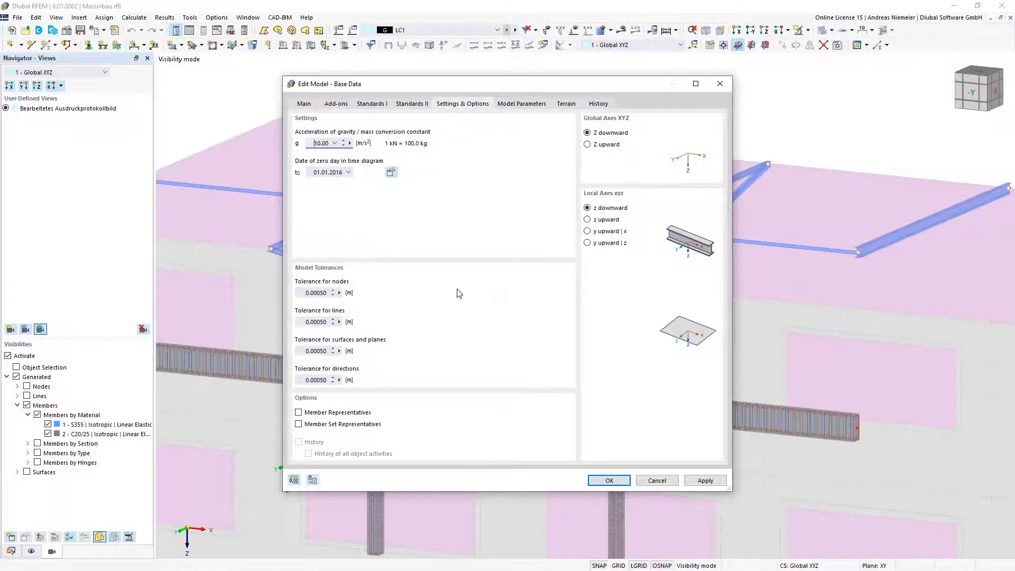
left_click(299, 412)
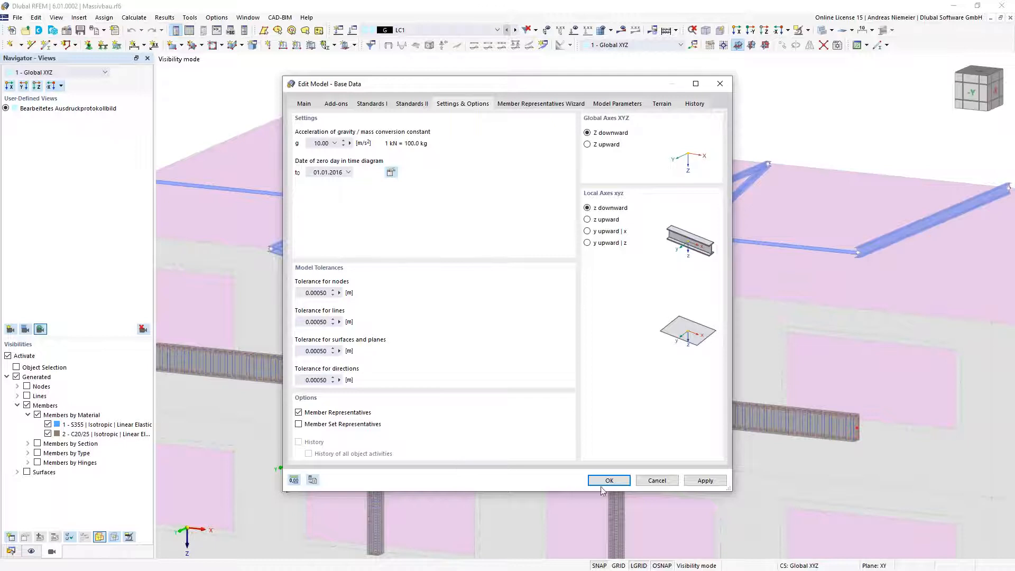
key("Return")
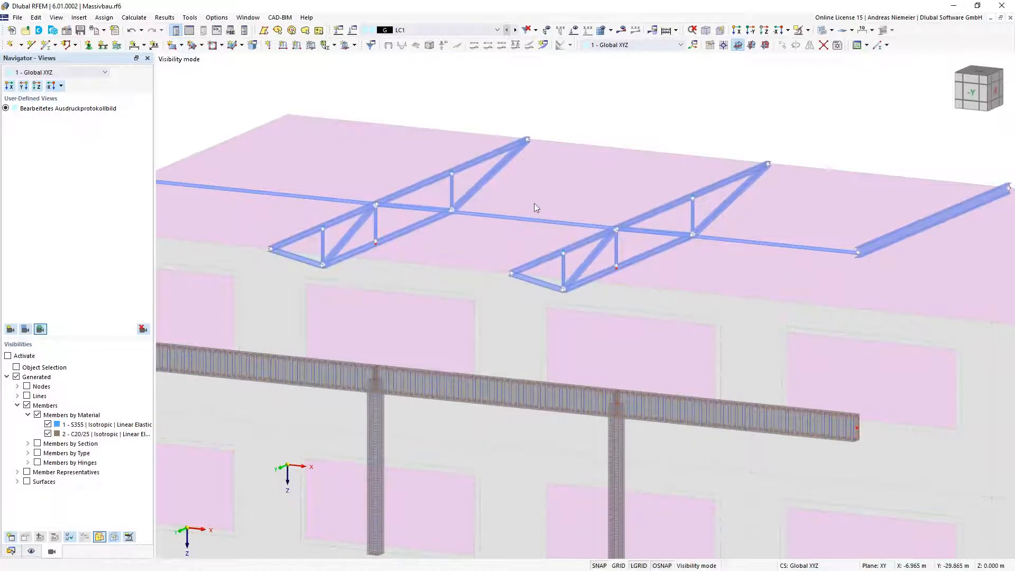
left_click(33, 552)
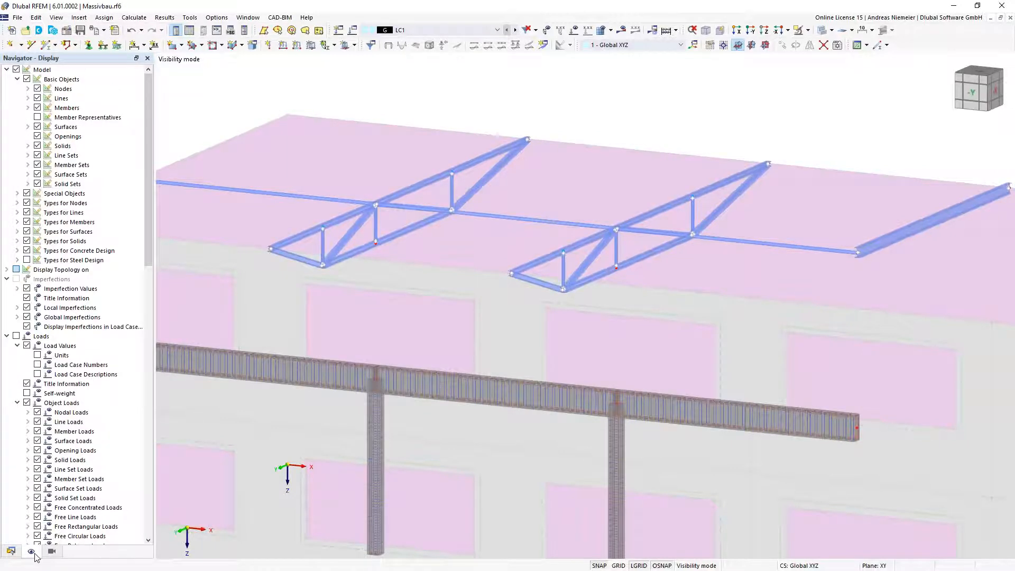
left_click(37, 117)
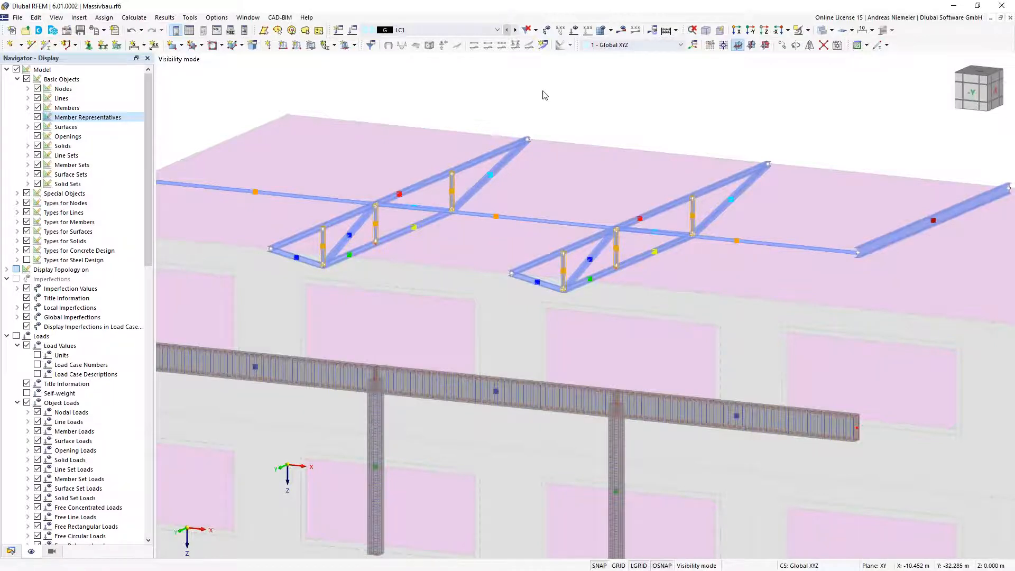
Browse the model's basic objects and review the list of members
left_click(15, 550)
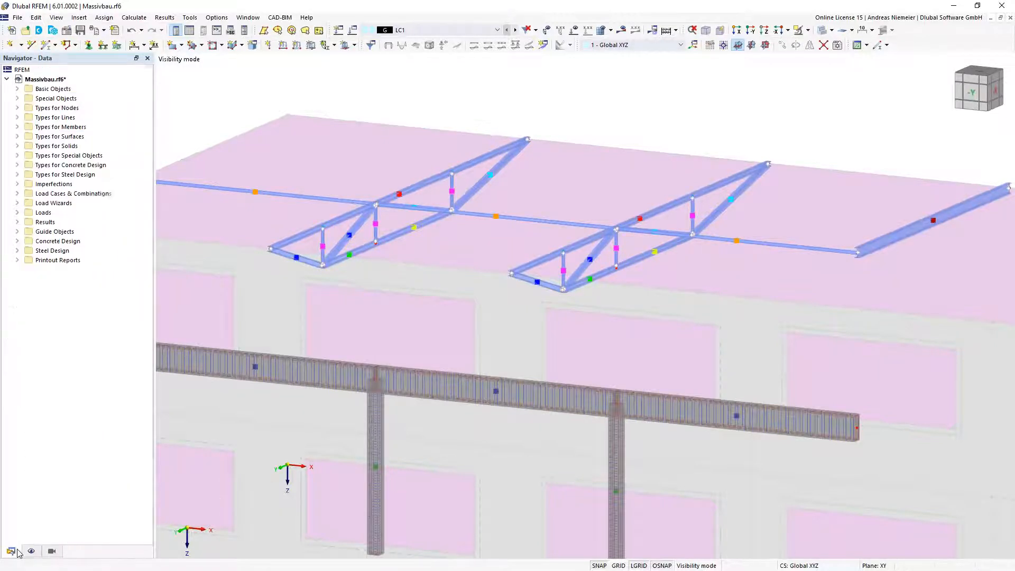
left_click(17, 126)
left_click(18, 127)
left_click(18, 89)
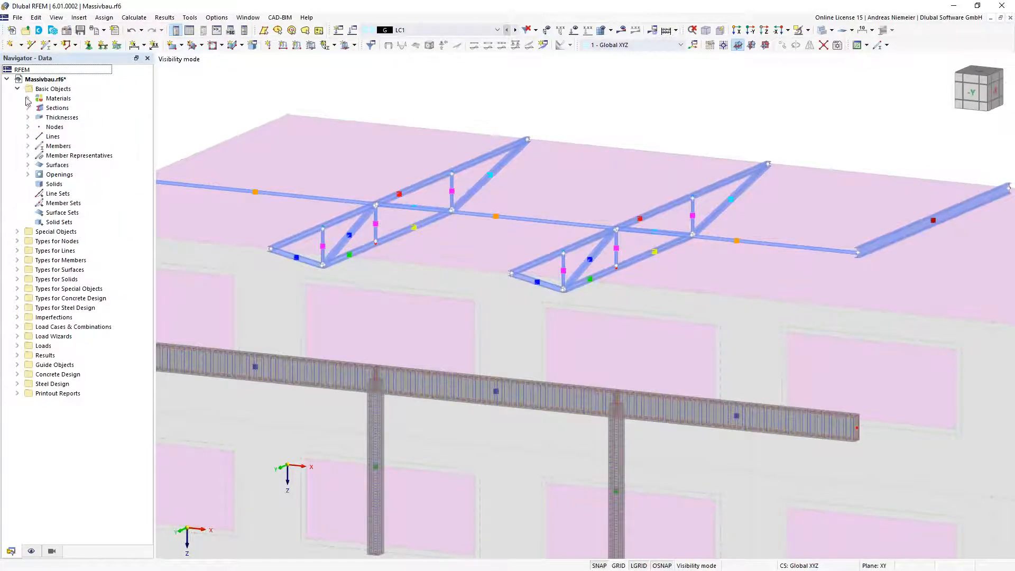
left_click(27, 146)
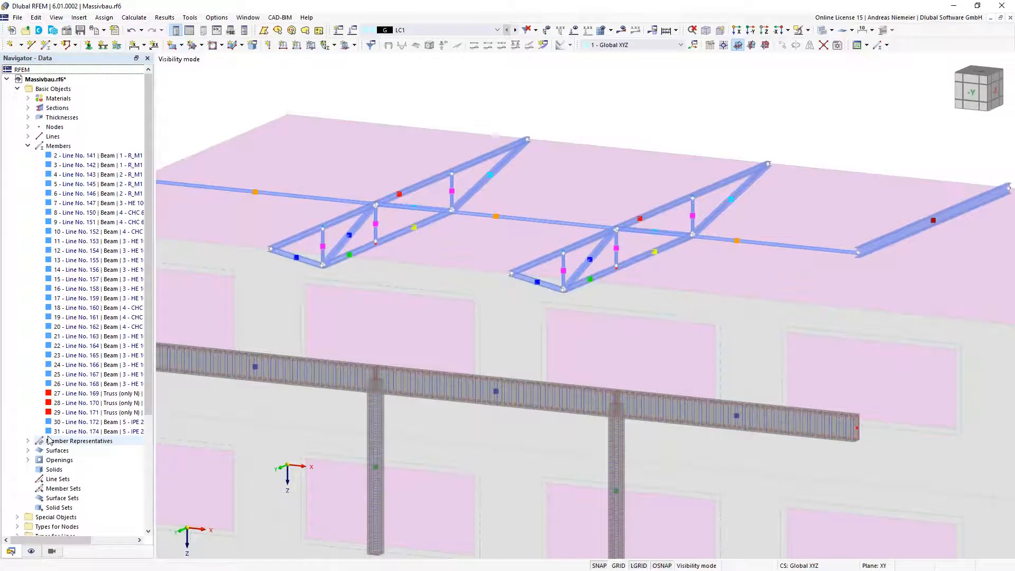
left_click(27, 146)
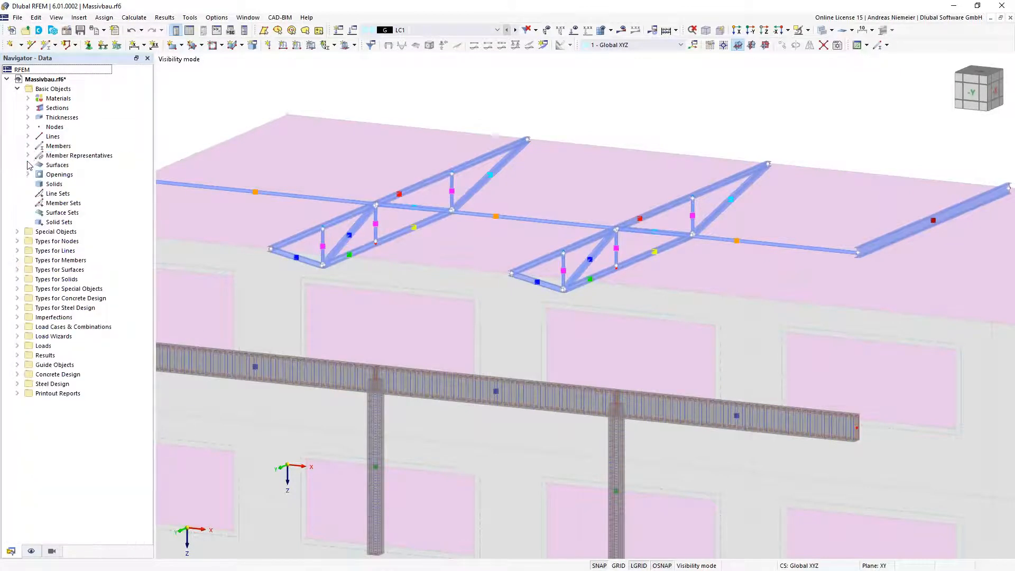
List the member representatives, open the 11 m HE 100 A truss top chord representative and review its steel design types and 3D preview
left_click(27, 156)
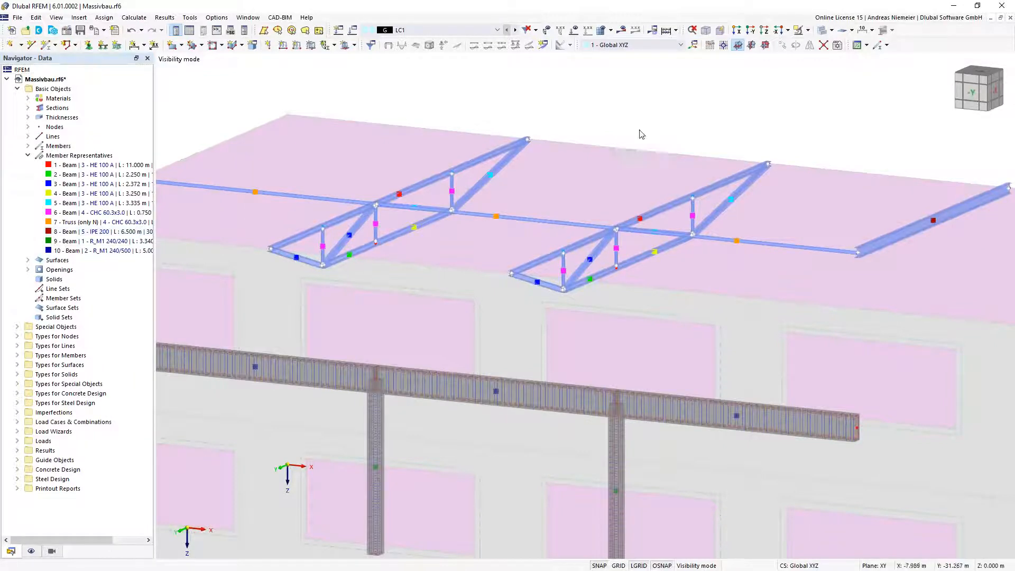
mouse_move(443, 176)
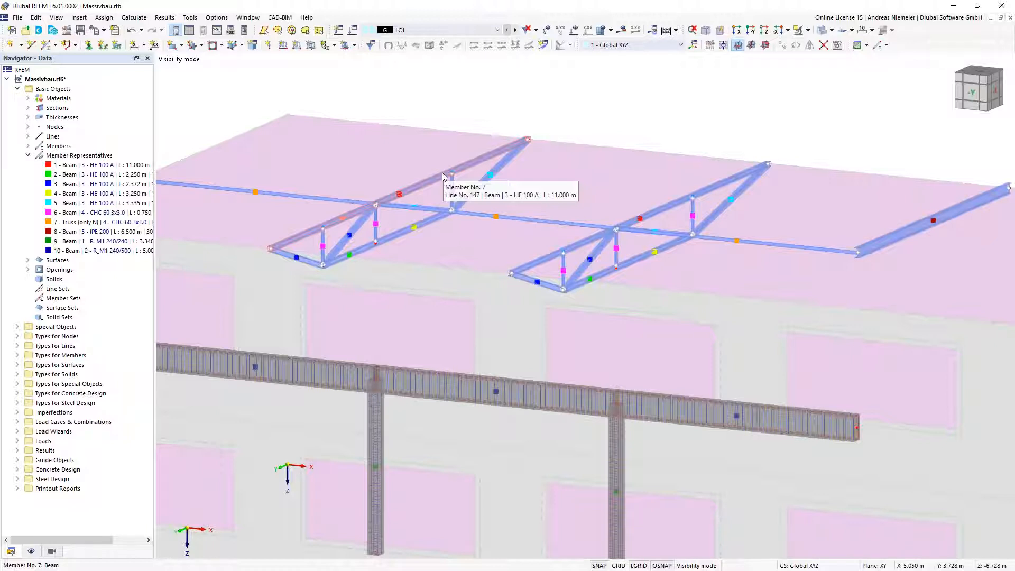
left_click(399, 198)
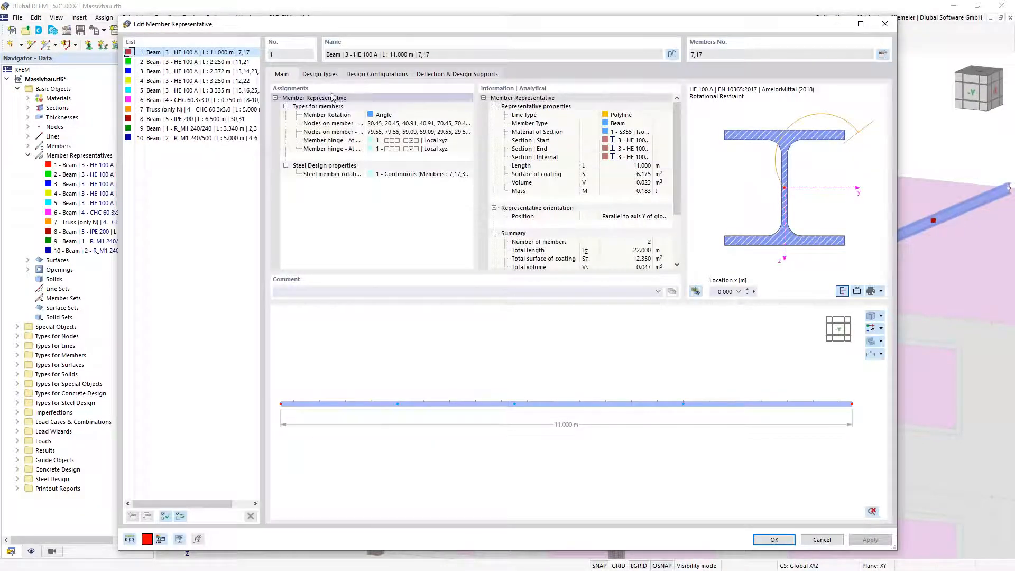
left_click(329, 75)
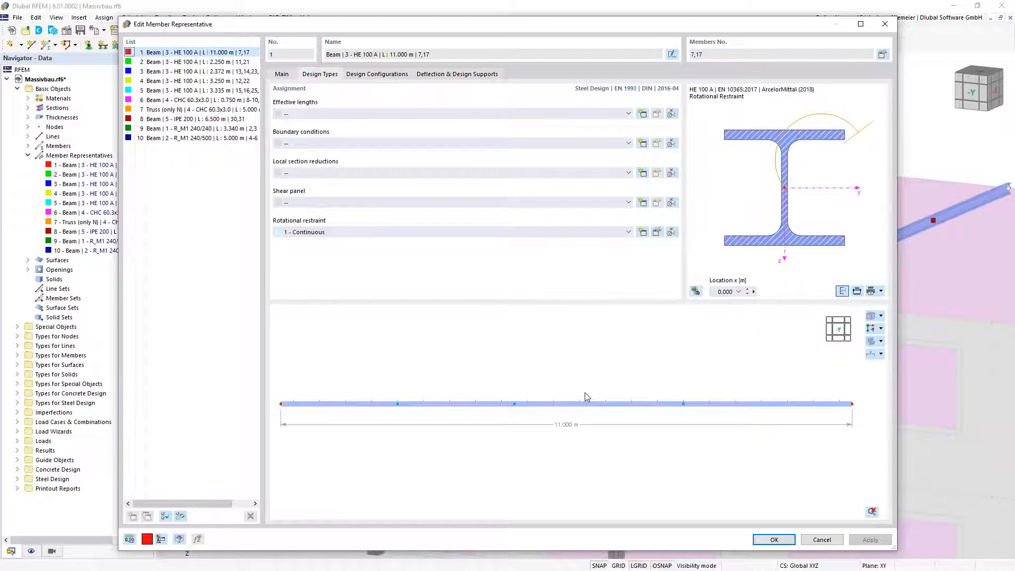
middle_click_drag(736, 374, 650, 396, "ctrl")
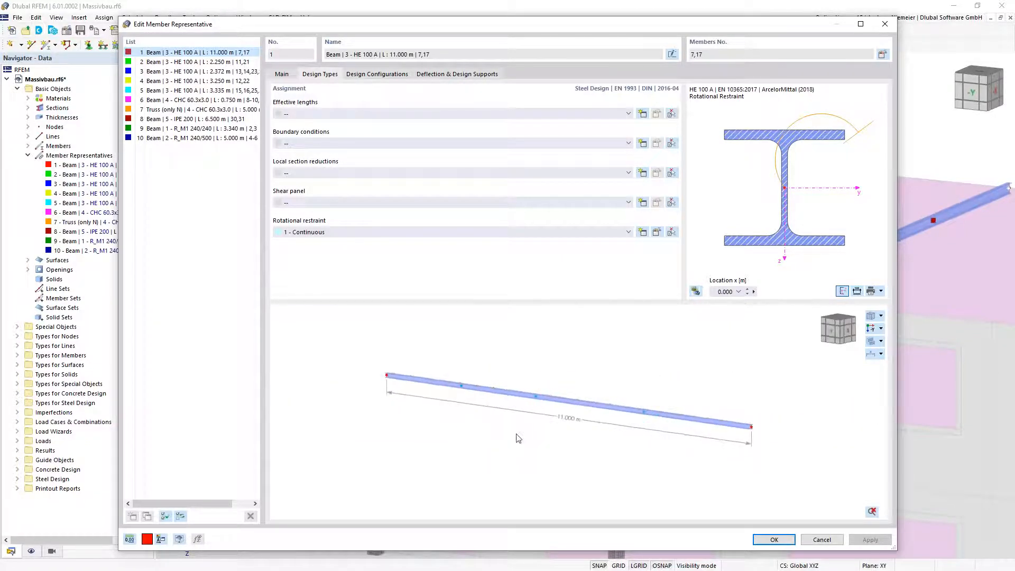
scroll(518, 438, "up", 2)
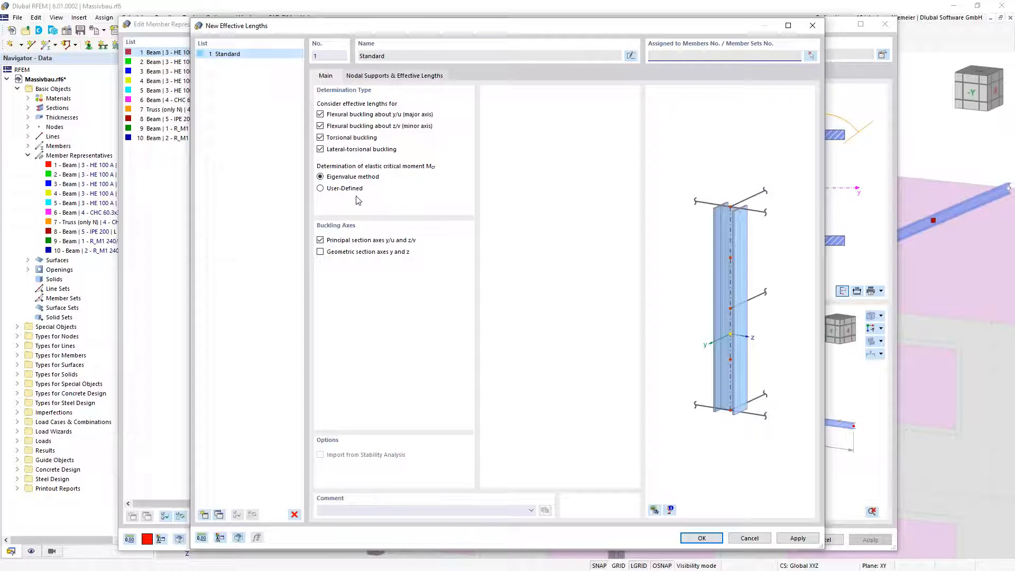
Create Standard effective lengths for the top chord, importing the node sequence from a chord member and fixing intermediate node .2 in y/u
left_click(395, 79)
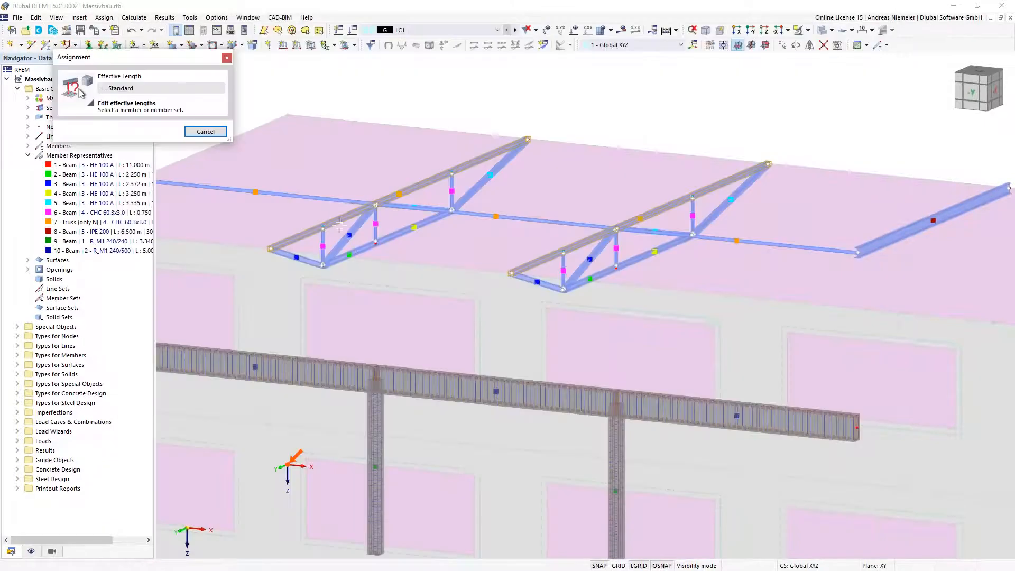
left_click(339, 232)
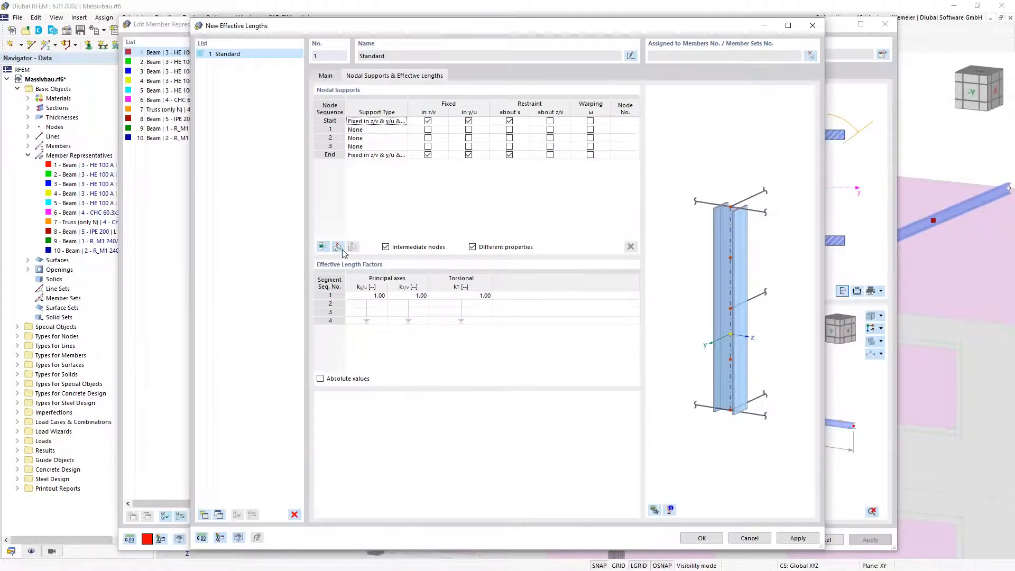
left_click(326, 138)
left_click(468, 138)
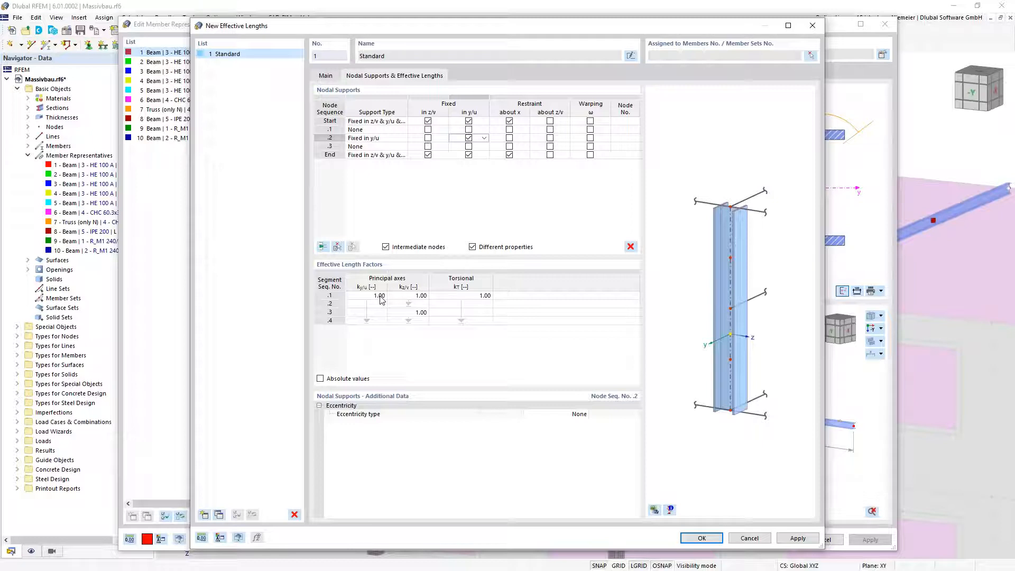
Review the segments' effective length factors and node .2's eccentricity type, and assign the Standard effective lengths to the top chord representative
left_click_drag(379, 297, 385, 340)
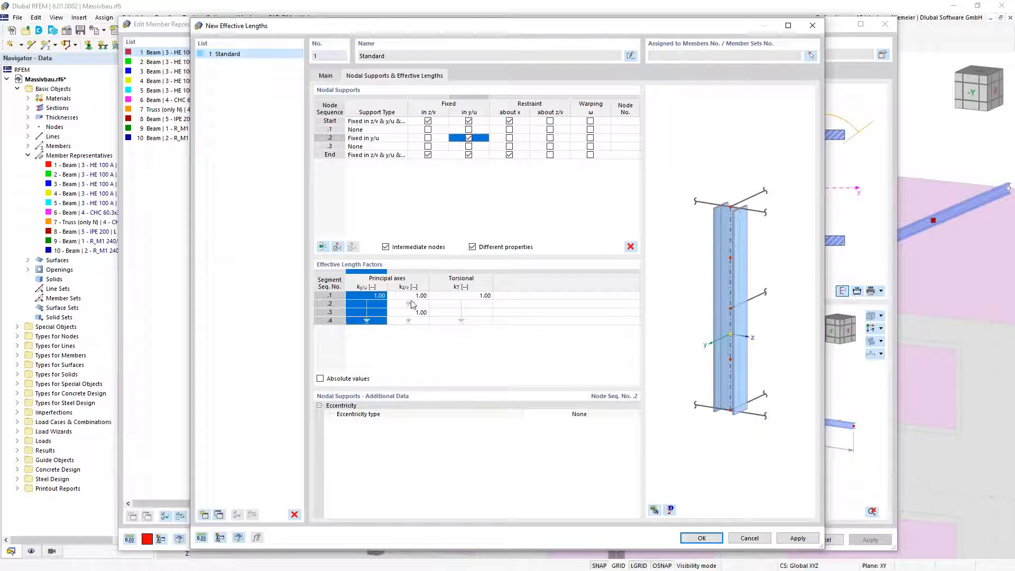
left_click(414, 323)
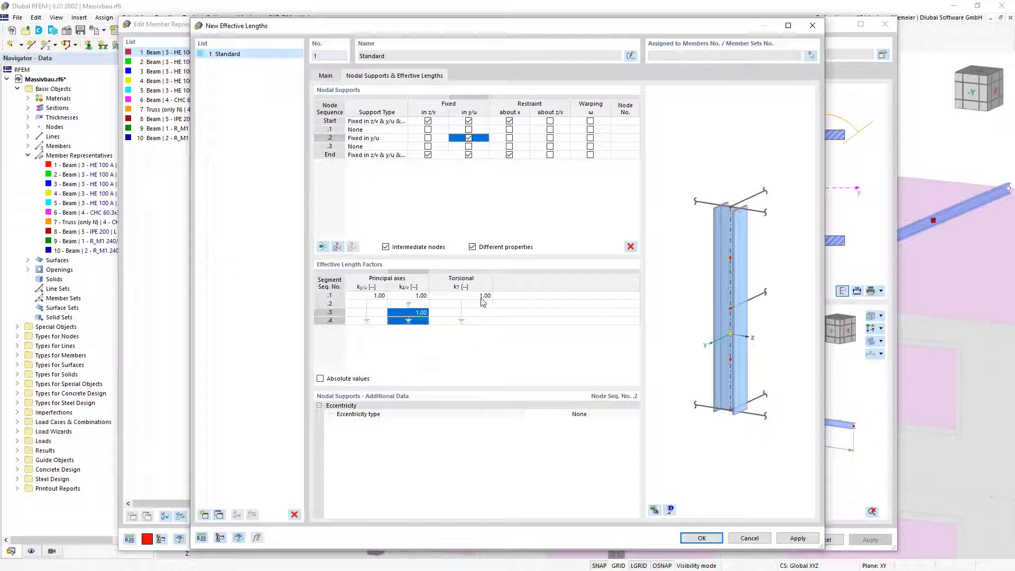
left_click_drag(483, 296, 486, 332)
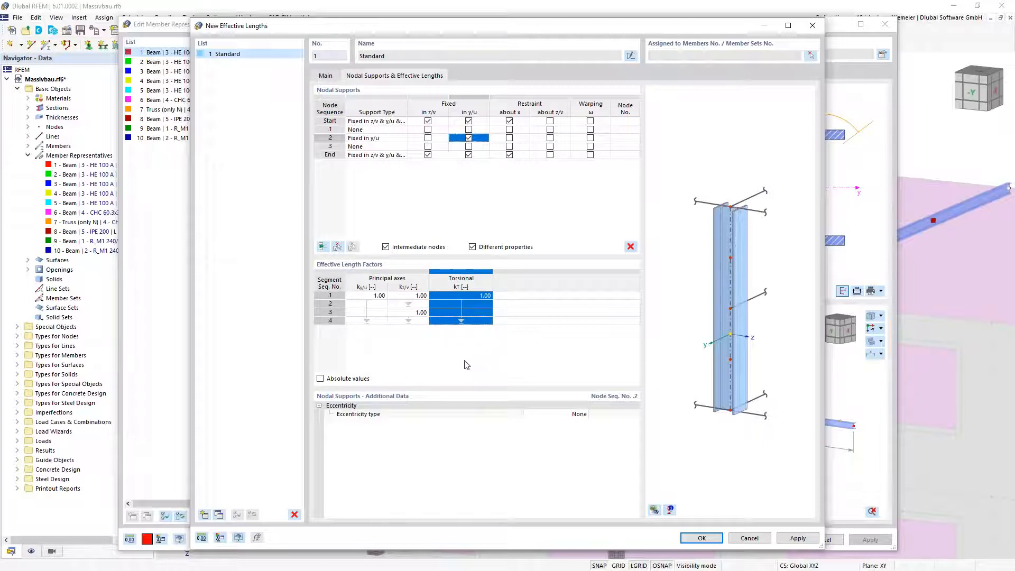
left_click(379, 296)
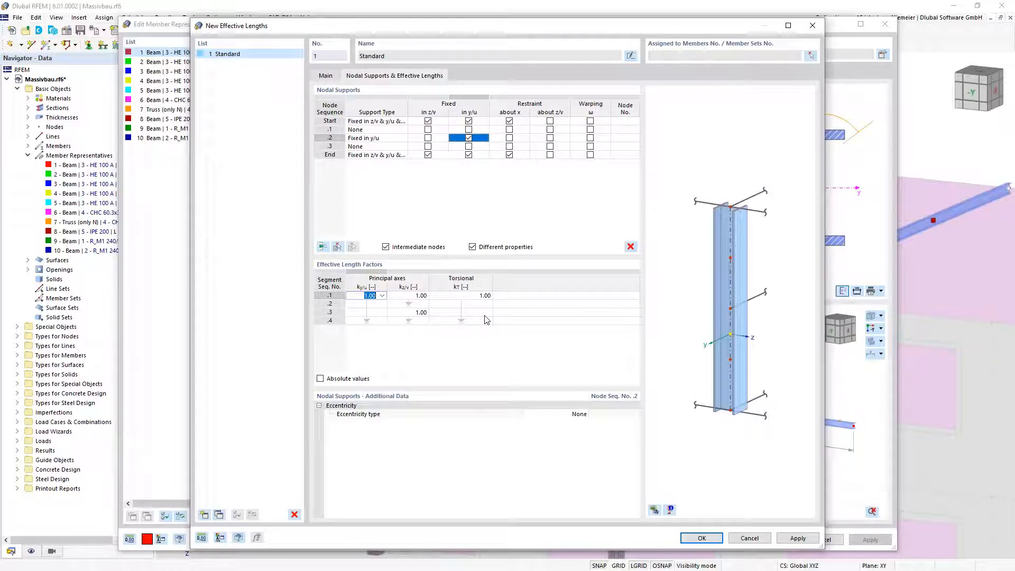
left_click(477, 139)
left_click(582, 413)
left_click(584, 413)
left_click(580, 421)
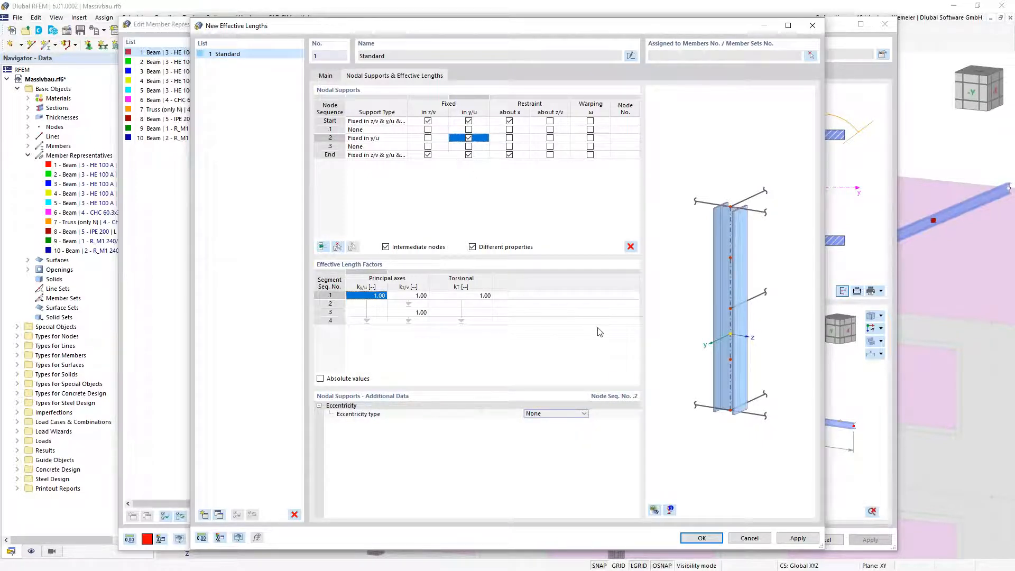
left_click(701, 537)
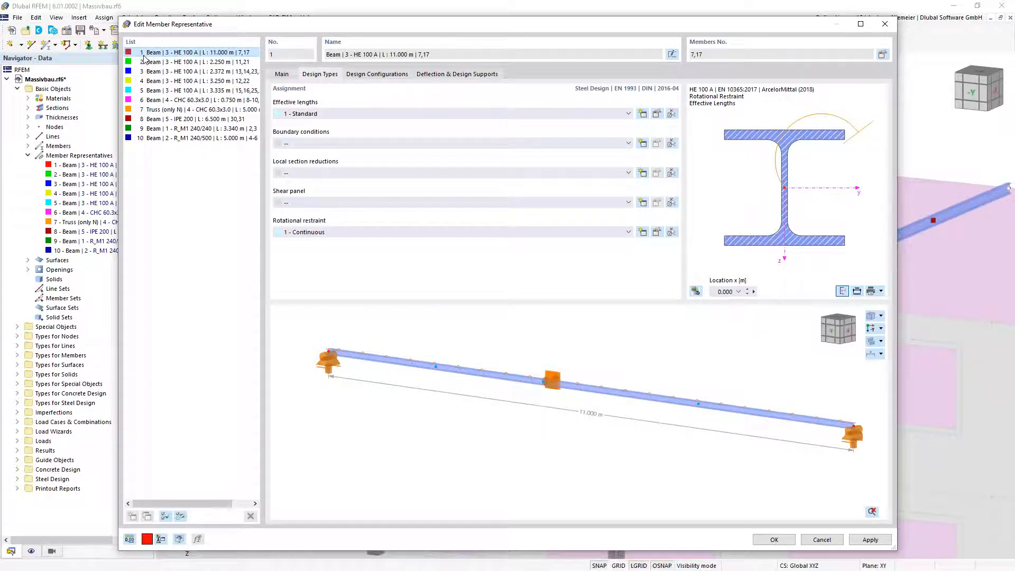
left_click(773, 540)
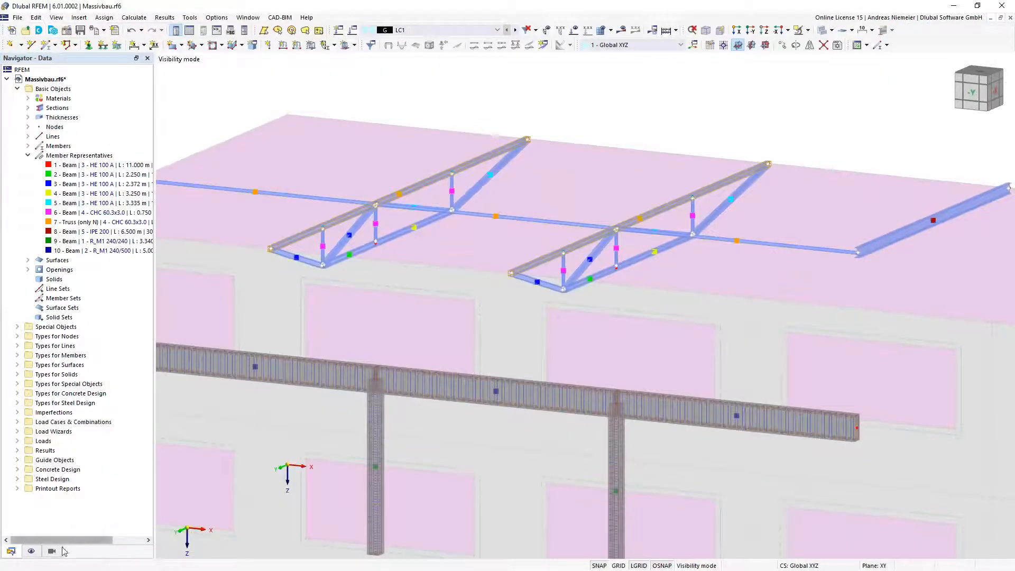
Turn on the display of Types for Steel Design and inspect the effective length supports on both truss top chords
left_click(31, 551)
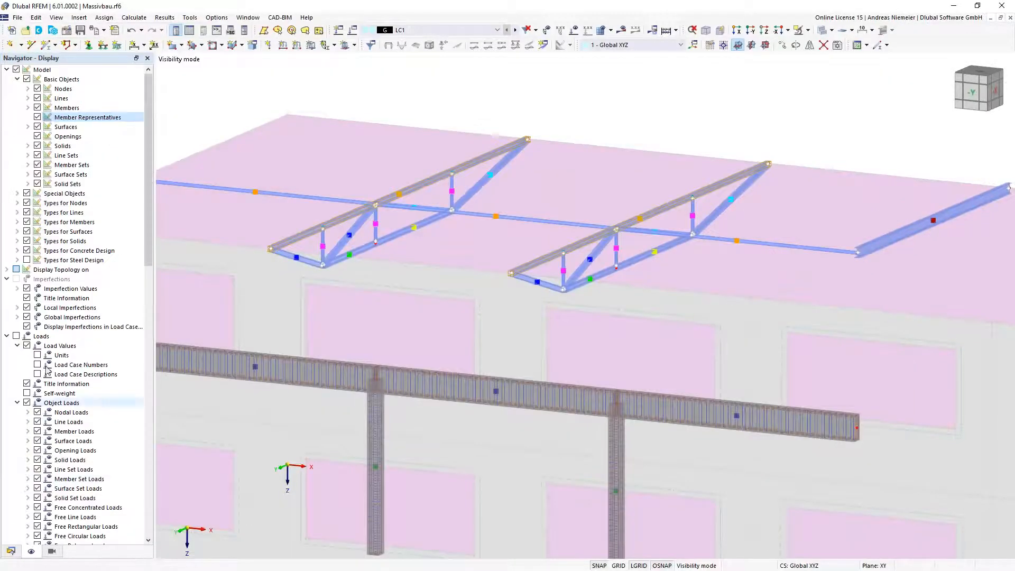
left_click(27, 260)
middle_click_drag(679, 101, 602, 114, "ctrl")
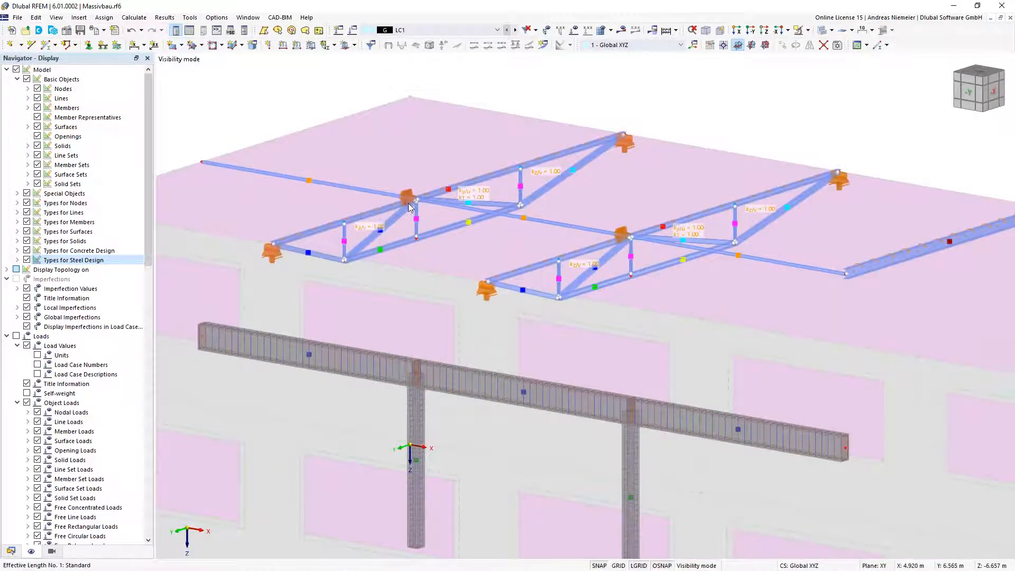
mouse_move(400, 195)
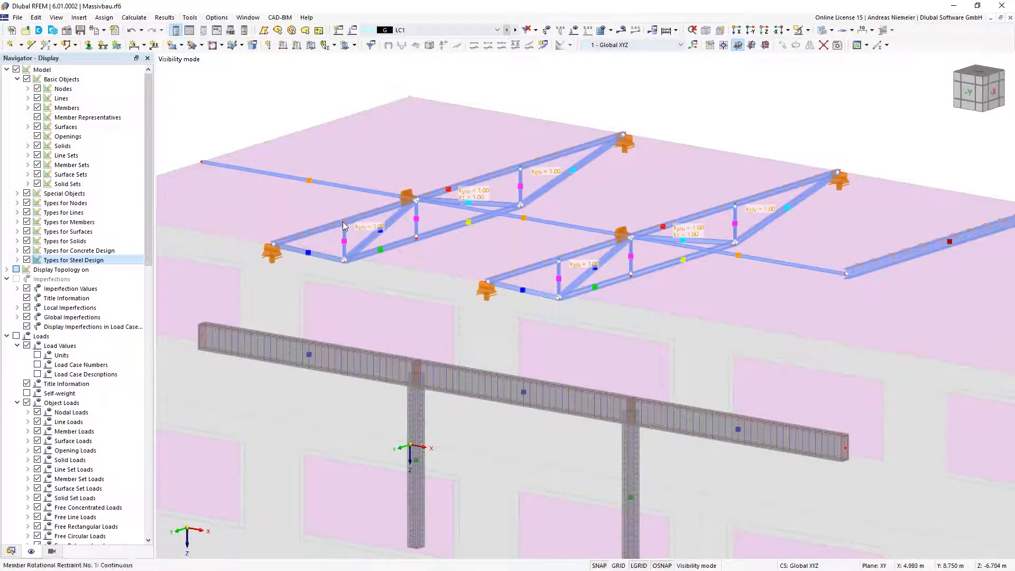
Edit the Standard effective lengths of members 7 and 17 to fix intermediate node .1 in y/u
left_click(11, 551)
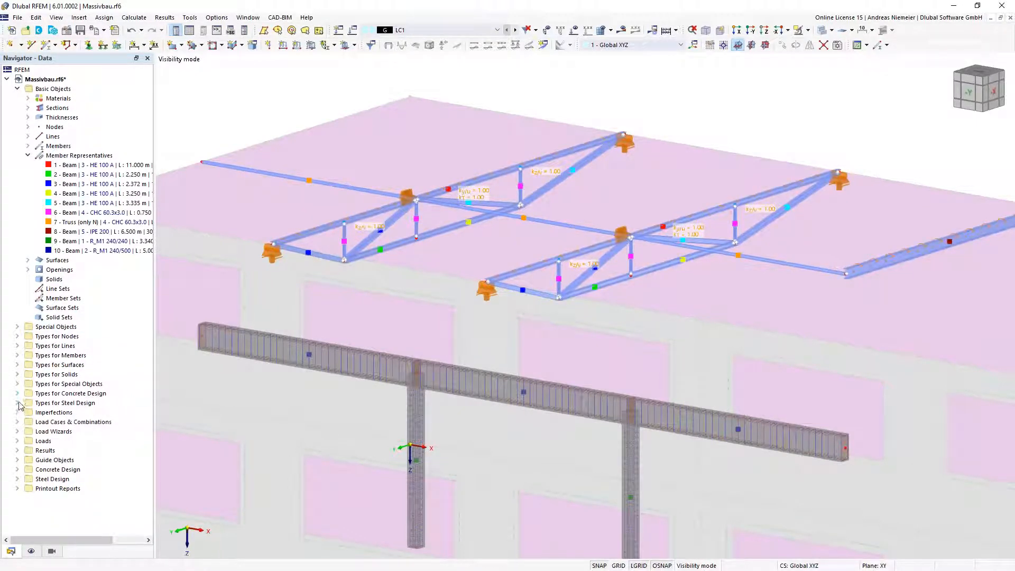
left_click(17, 402)
left_click(28, 412)
double_click(74, 422)
left_click(421, 78)
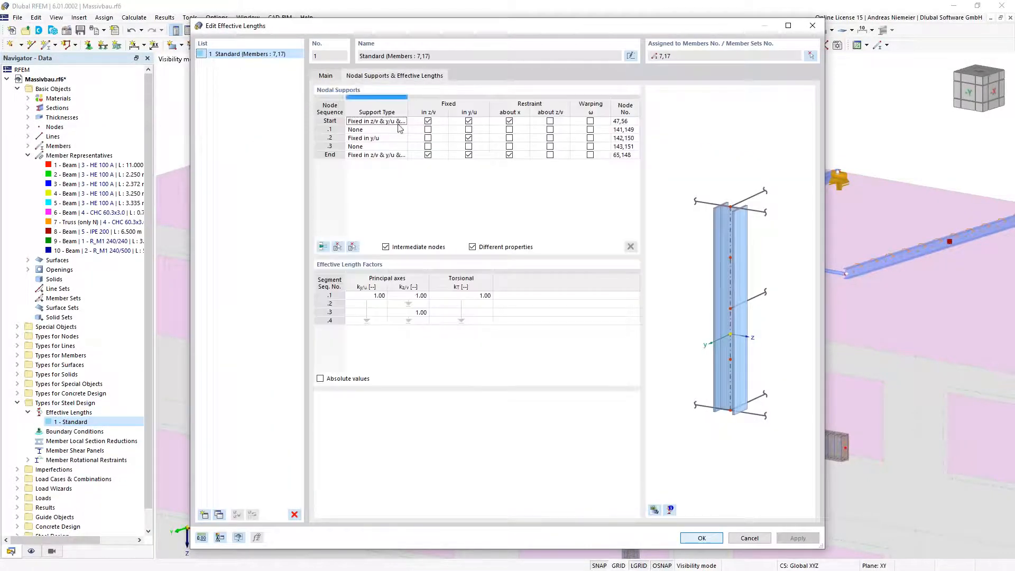
left_click(471, 132)
left_click(711, 539)
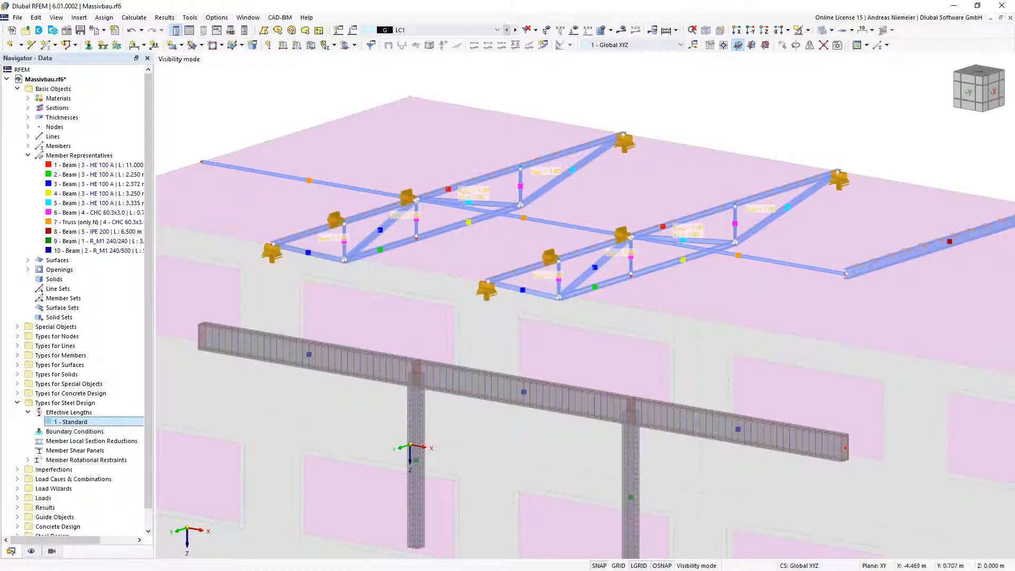
Remove the y/u fixity at intermediate node .1 from the Standard effective lengths
double_click(82, 424)
left_click(429, 78)
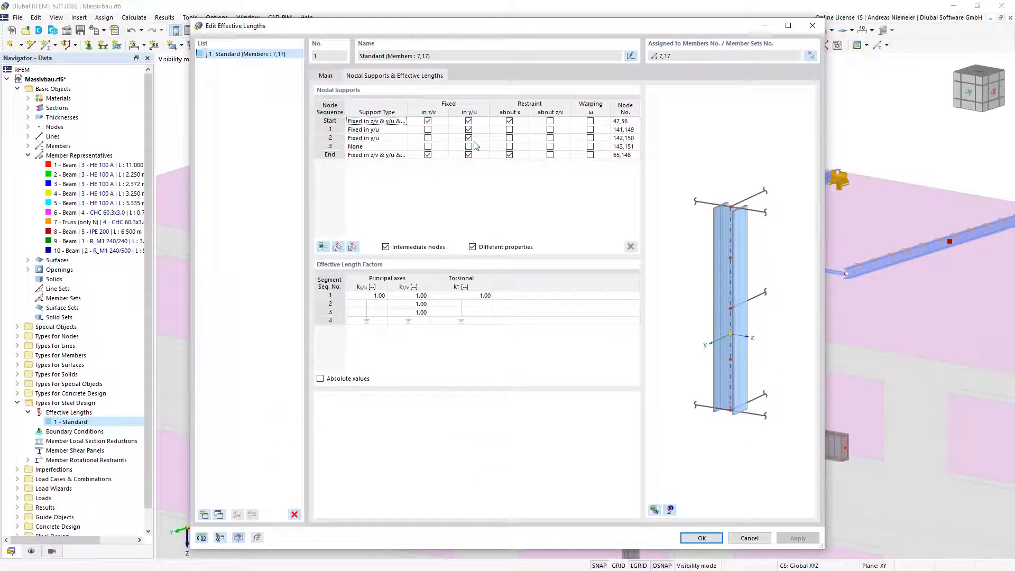
left_click(469, 130)
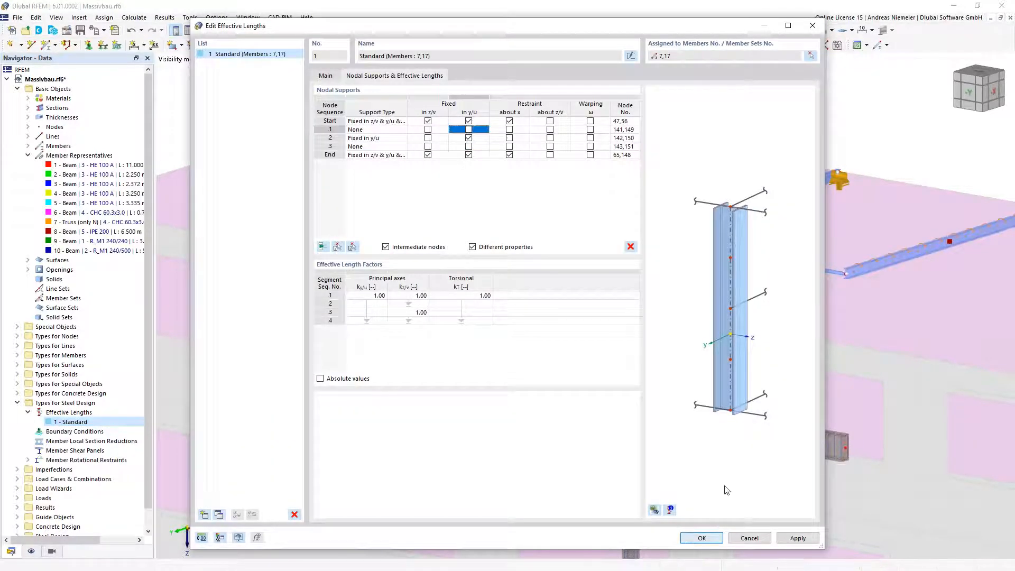
left_click(701, 538)
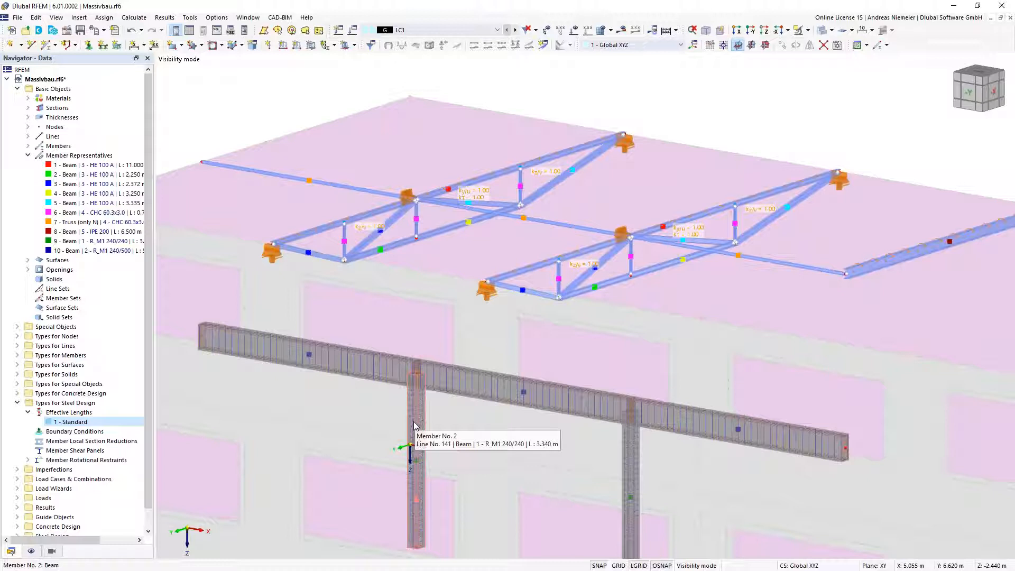
Set the R_M1 240/500 beam representative's longitudinal reinforcement to 4 bars of 20 mm diameter per side and inspect the rebars in the model
left_click(524, 392)
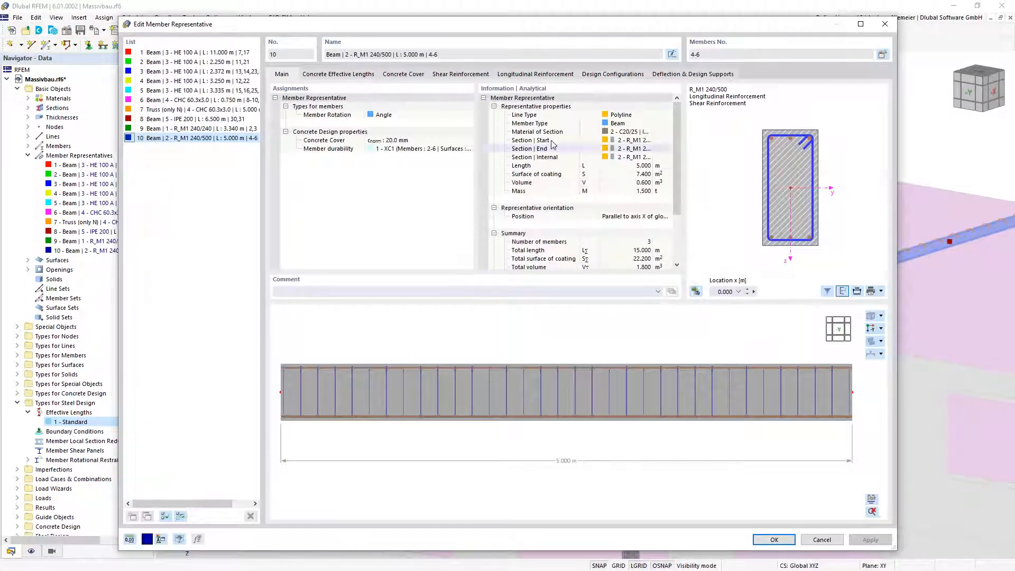
left_click(555, 75)
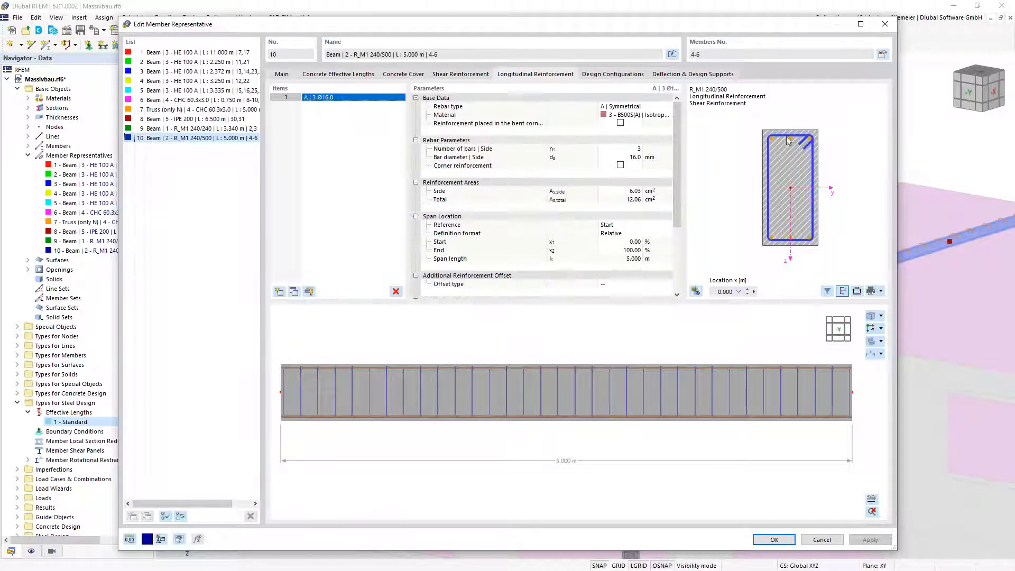
left_click(636, 148)
type("4")
key("Return")
left_click(638, 158)
type("20")
left_click(660, 165)
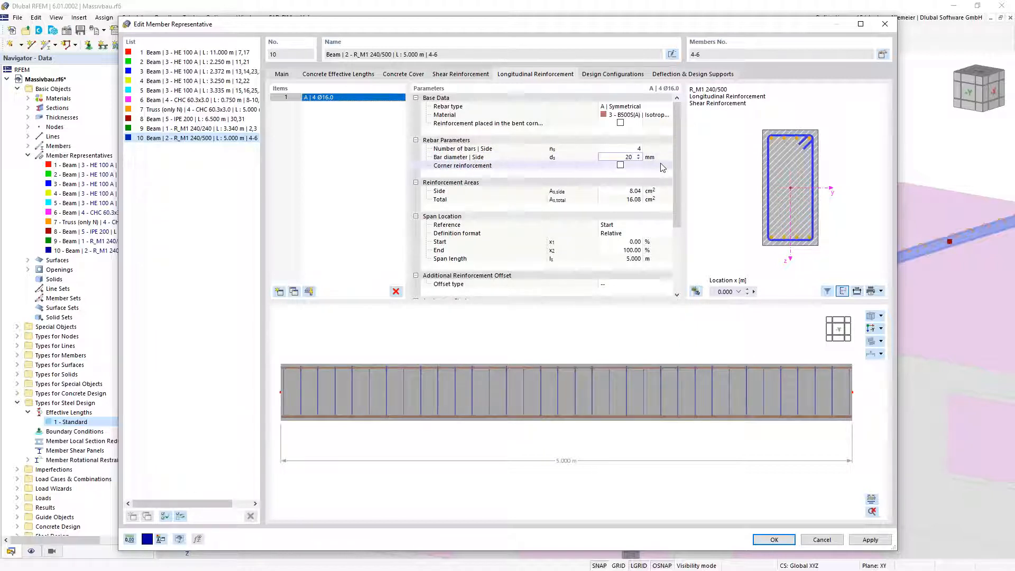
left_click(771, 540)
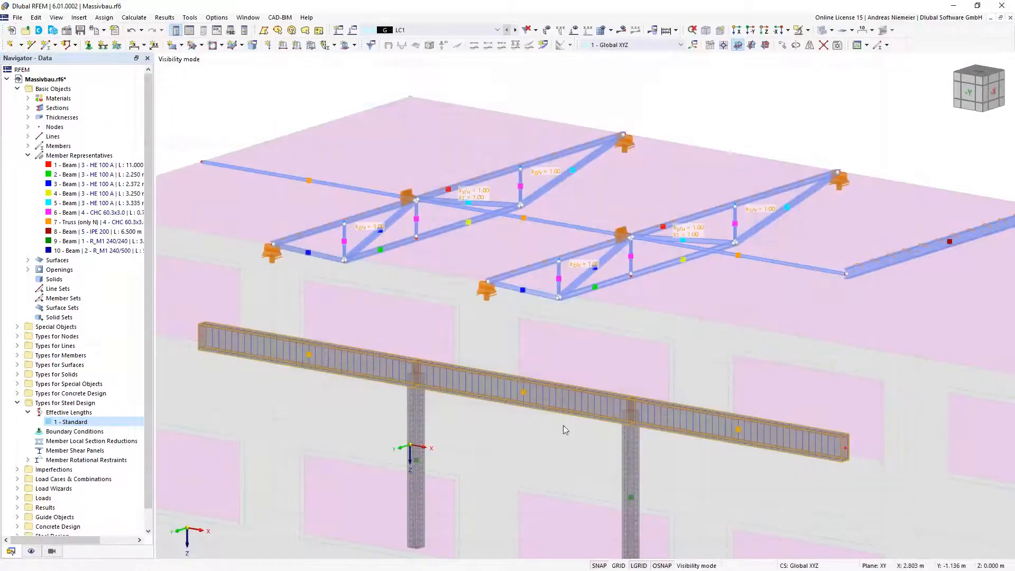
scroll(623, 400, "up", 5)
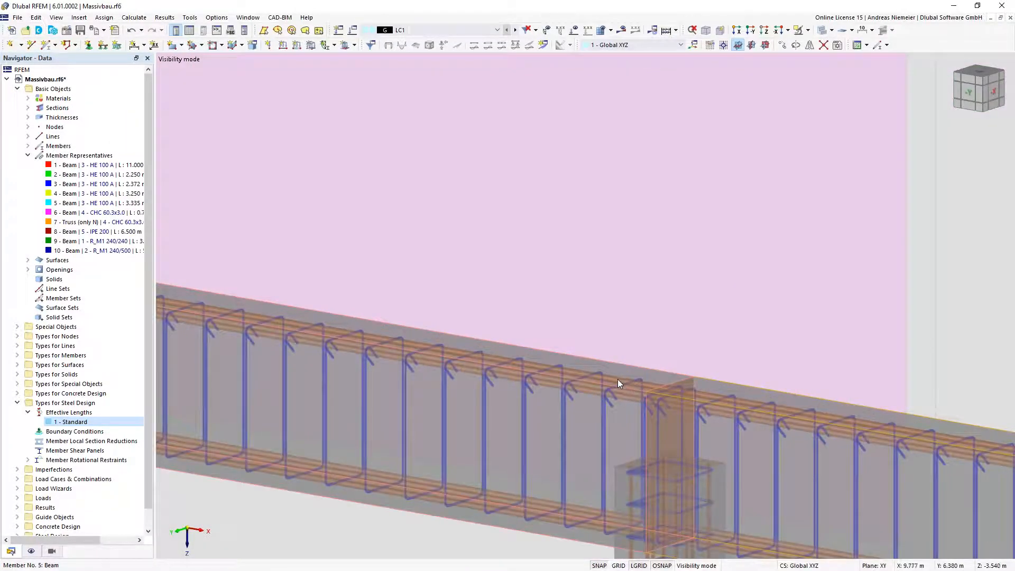
scroll(617, 379, "down", 5)
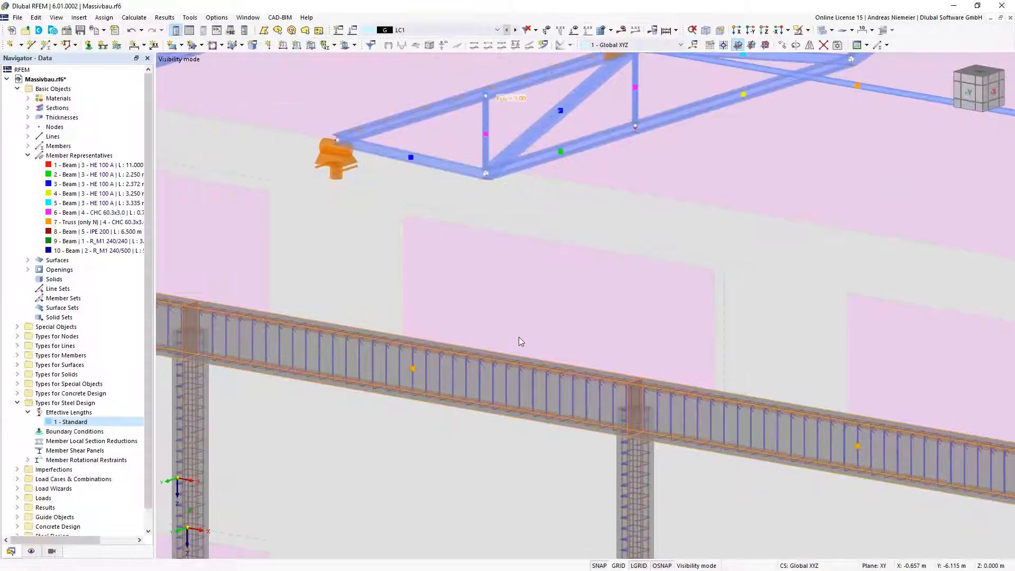
scroll(334, 331, "up", 2)
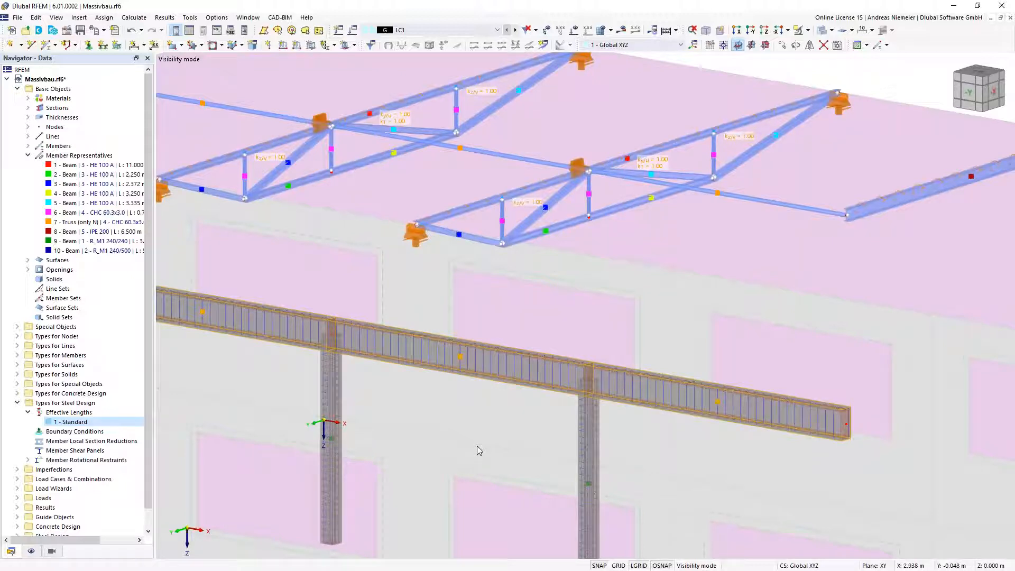
scroll(471, 288, "down", 4)
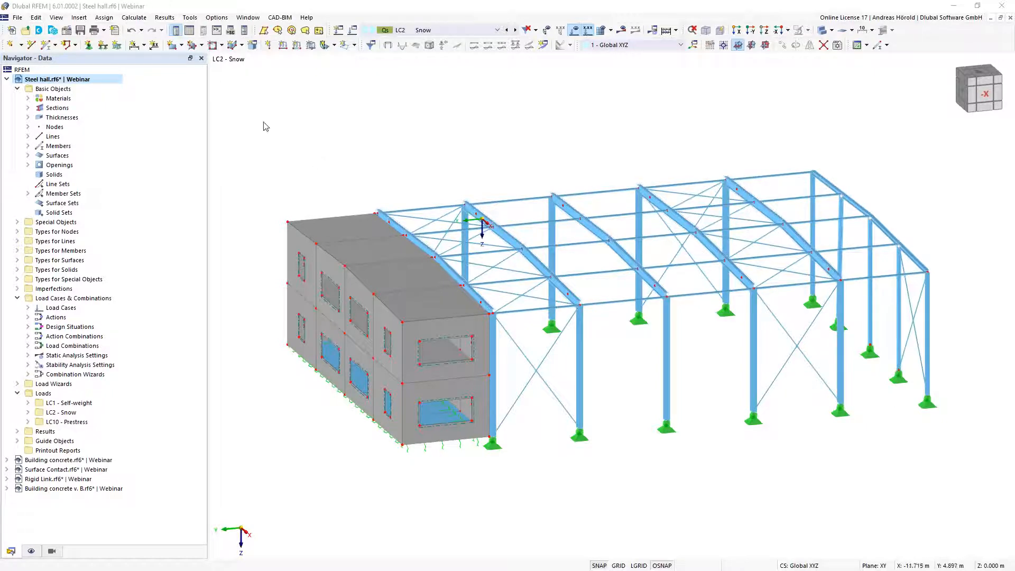
Create a new snow load wizard for the steel hall and set its roof type to Duopitch
left_click(79, 18)
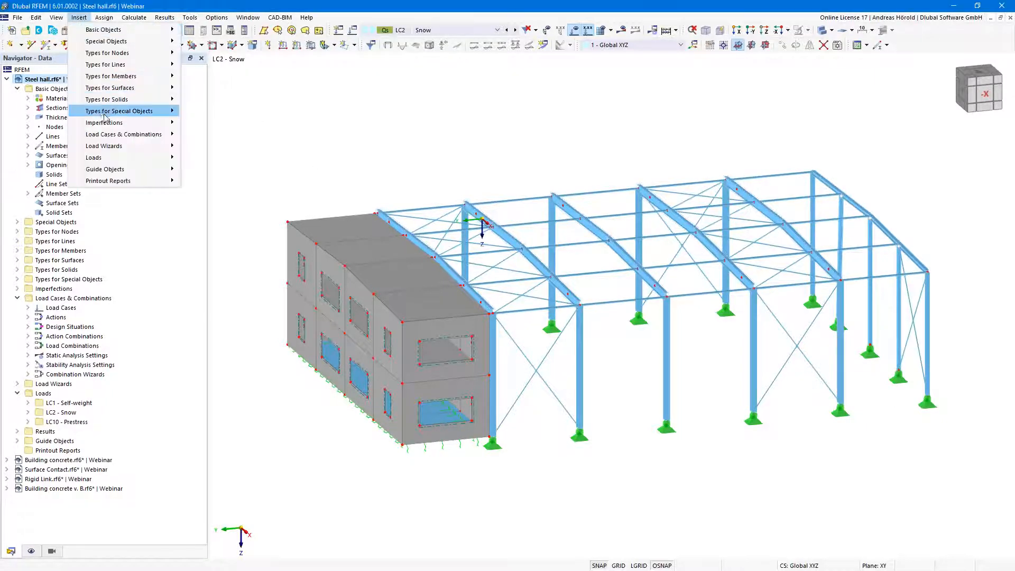
mouse_move(104, 115)
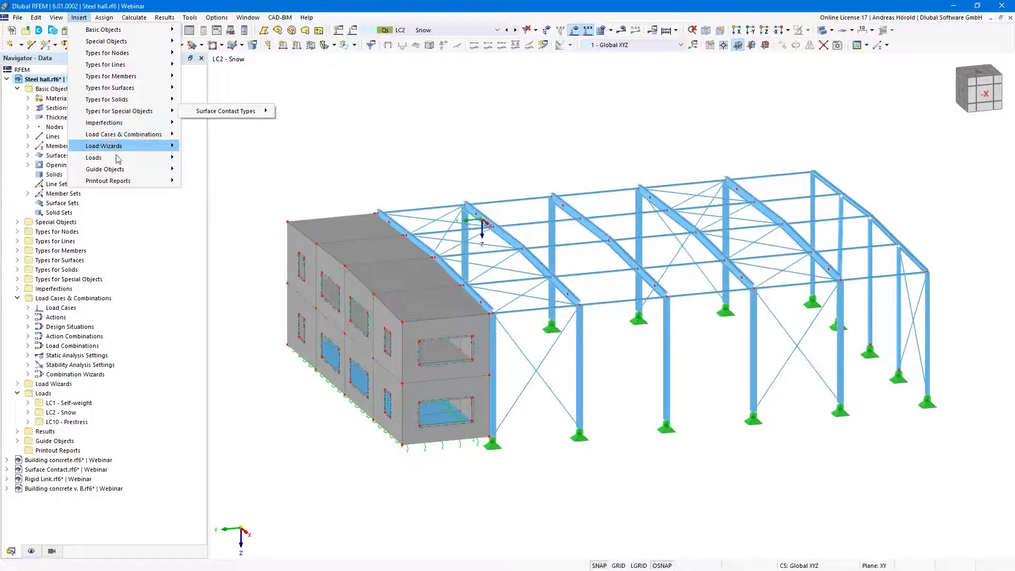
mouse_move(127, 151)
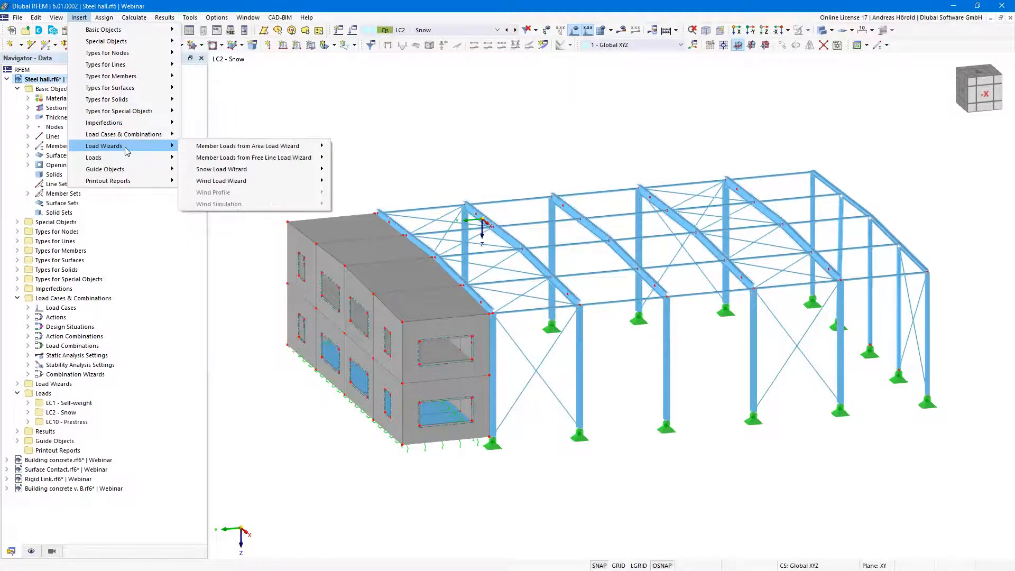
mouse_move(272, 175)
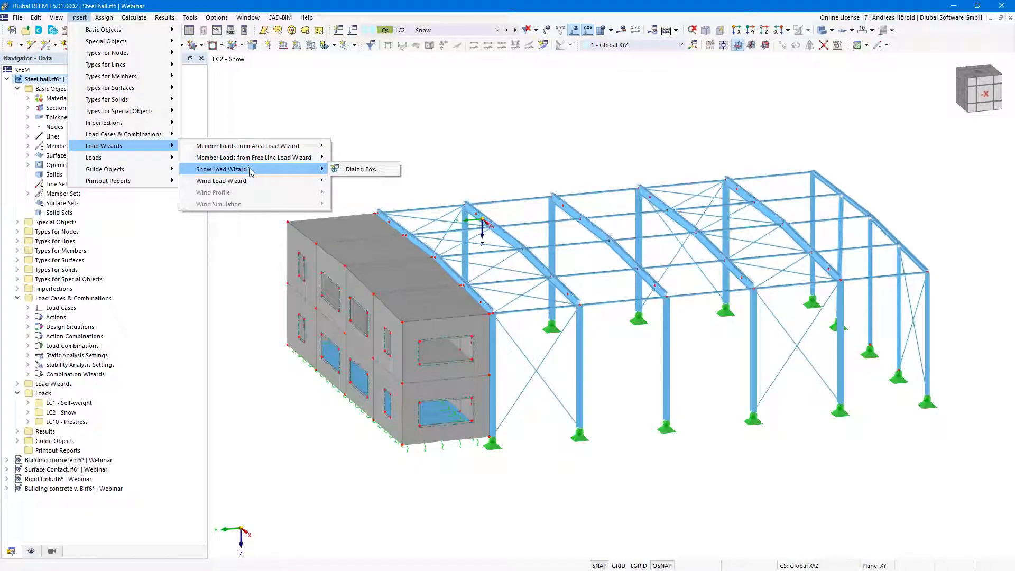
left_click(363, 170)
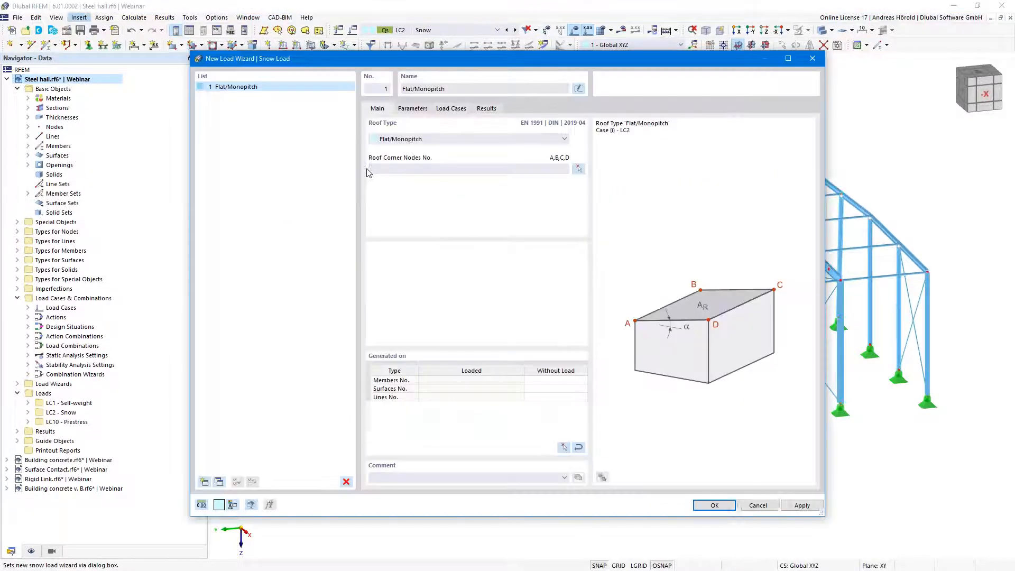
left_click(472, 140)
left_click(456, 157)
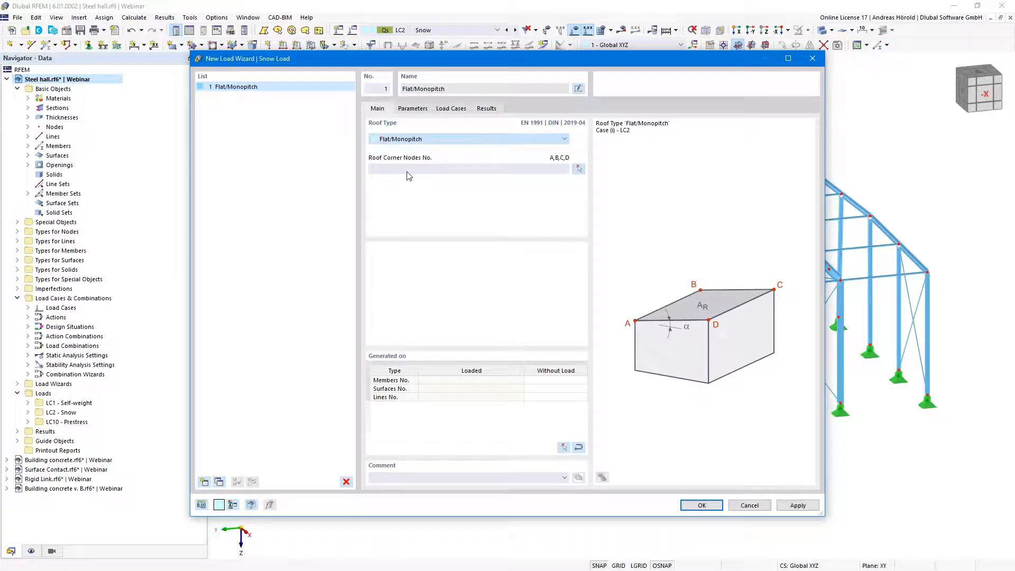
Assign the six roof corner nodes 74, 66-68, 76 and 75 across the concrete annex and steel hall to the snow load wizard
left_click(581, 169)
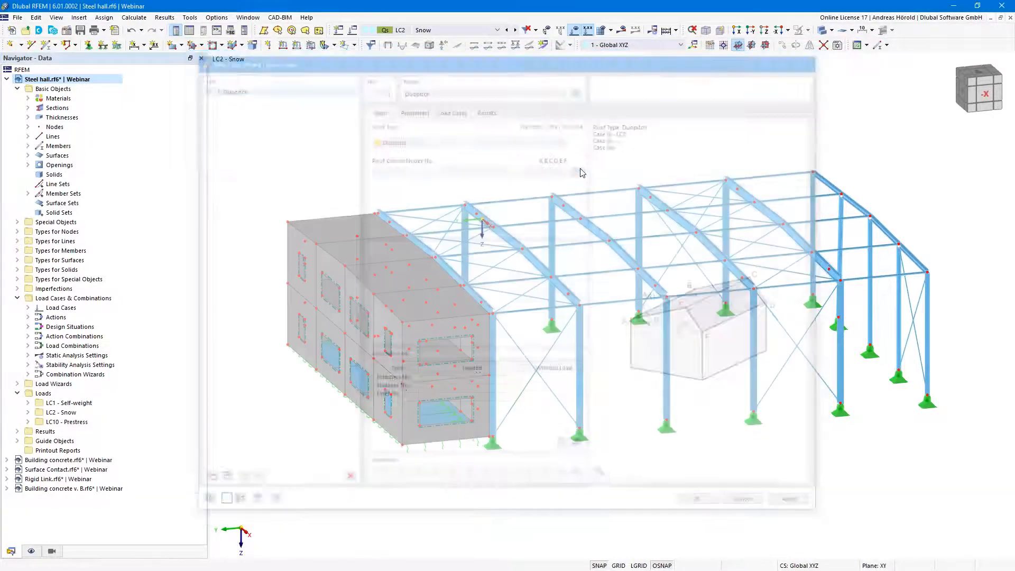
left_click(288, 222)
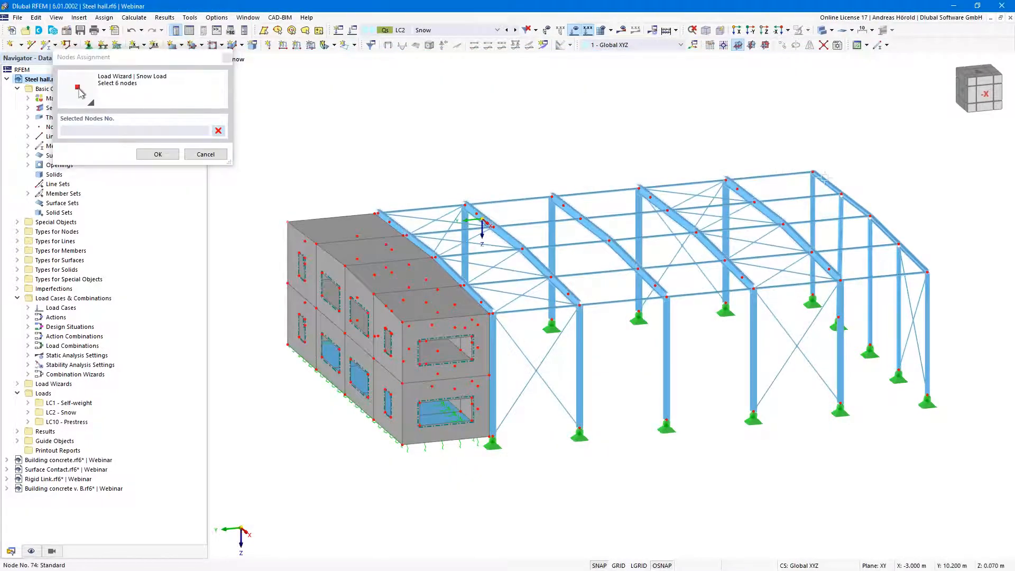
left_click(813, 172)
left_click(871, 216)
left_click(927, 272)
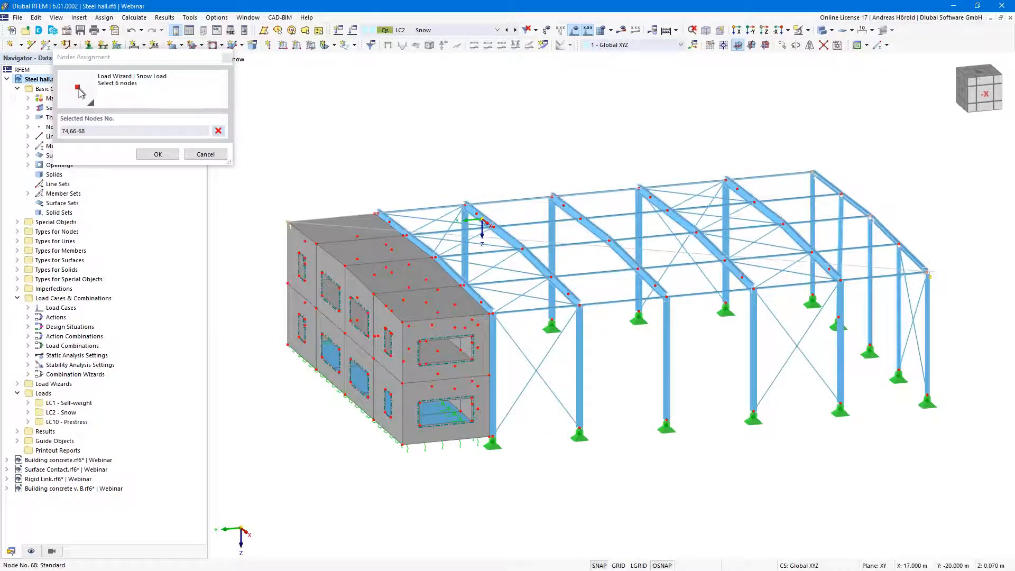
left_click(400, 321)
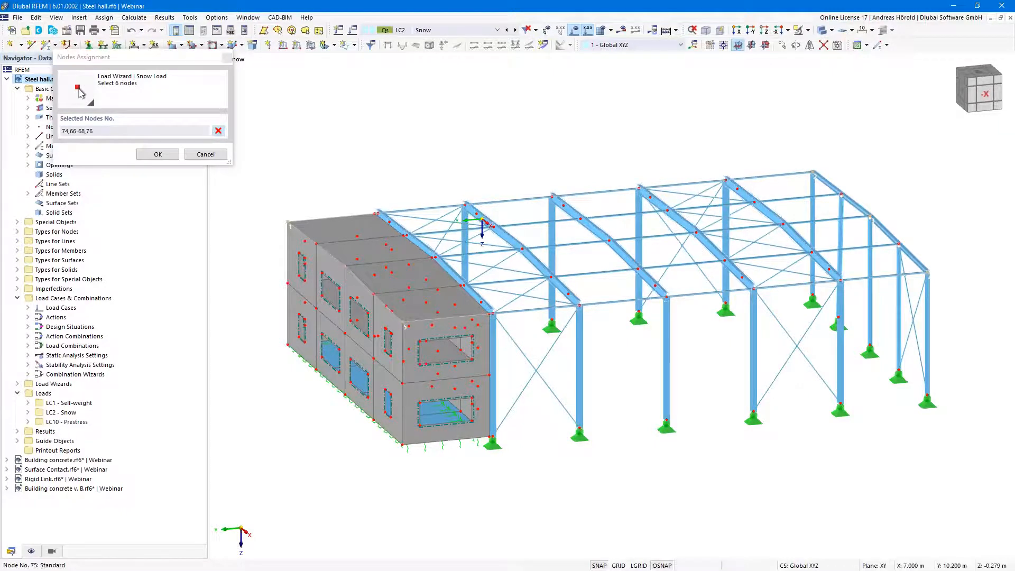
left_click(345, 266)
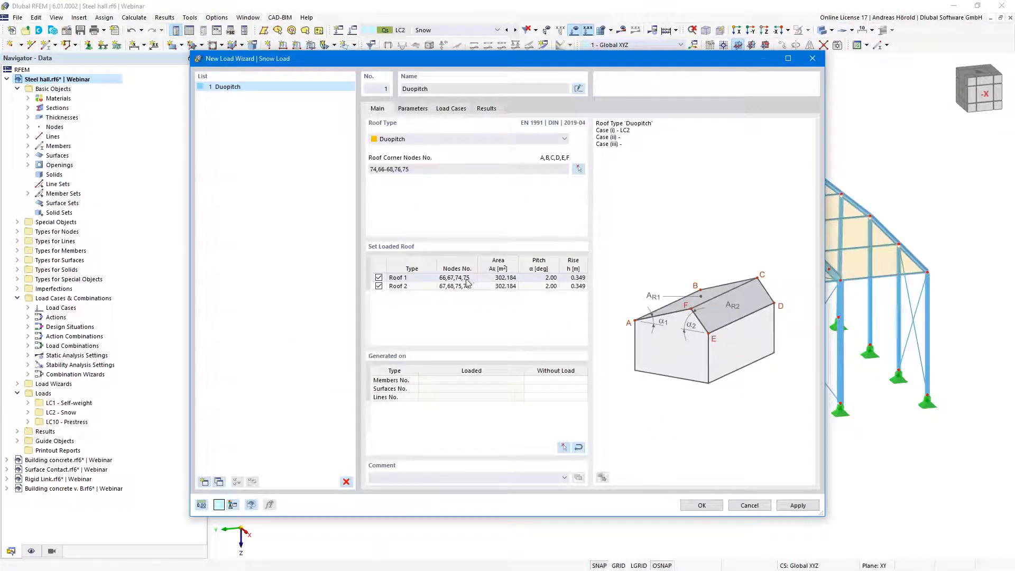
Toggle Roof 2 off and back on in the set of loaded roofs
left_click(378, 286)
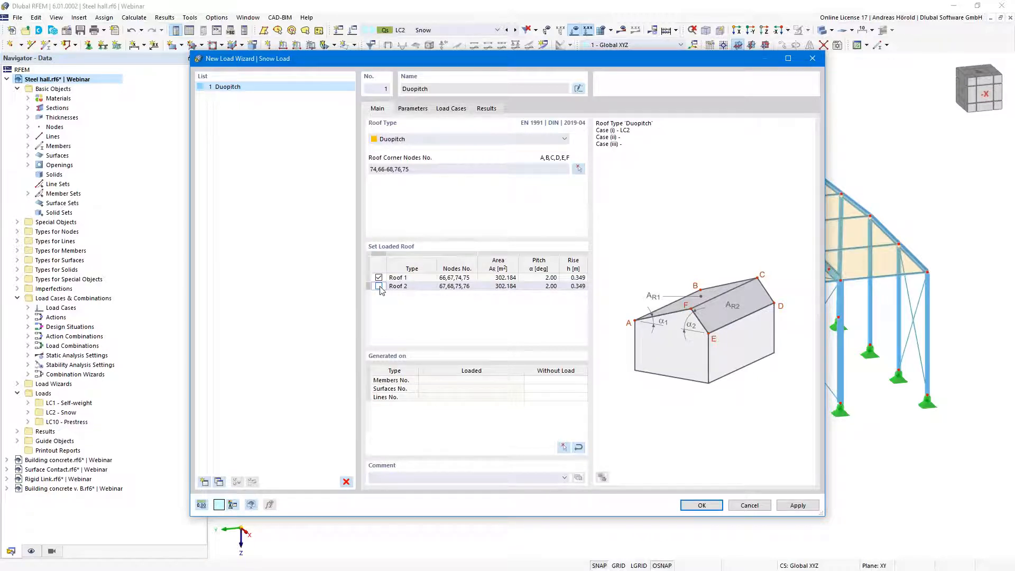
left_click(379, 286)
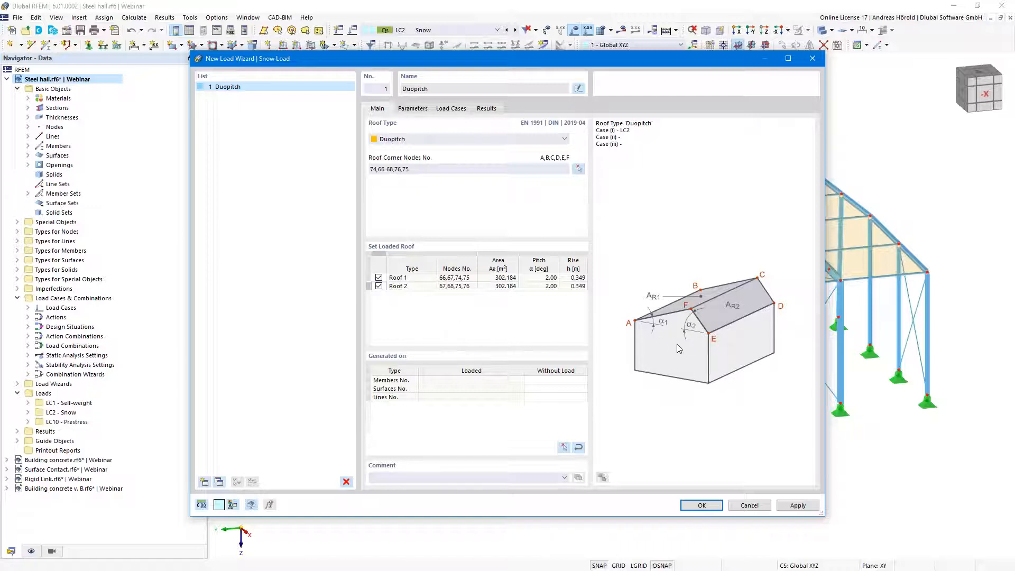
left_click(371, 288)
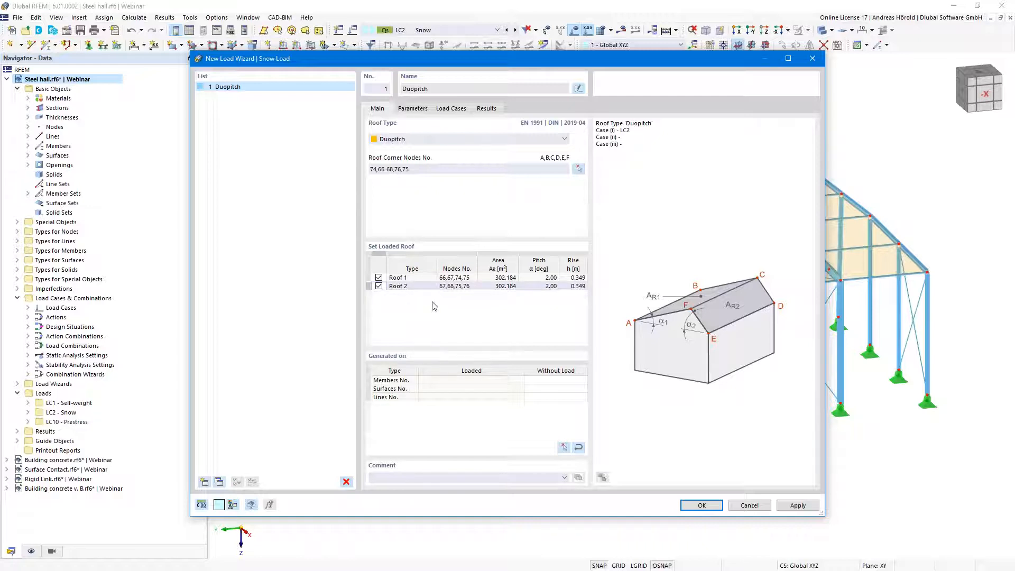
Start picking the members without load for the snow load and restrict the visible members to types Truss (only N) and Tension
left_click(559, 380)
left_click(560, 381)
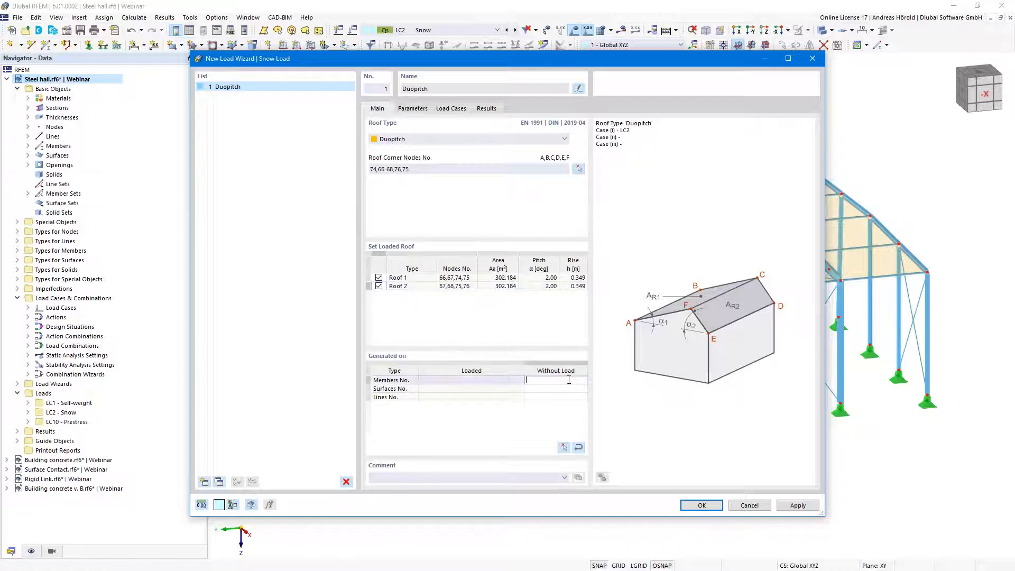
left_click(563, 447)
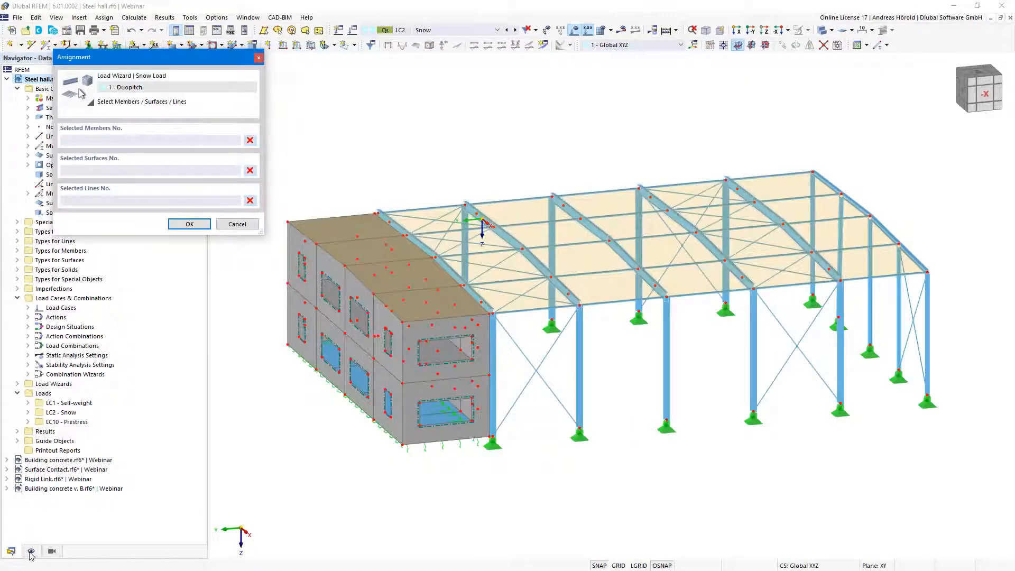
left_click(52, 551)
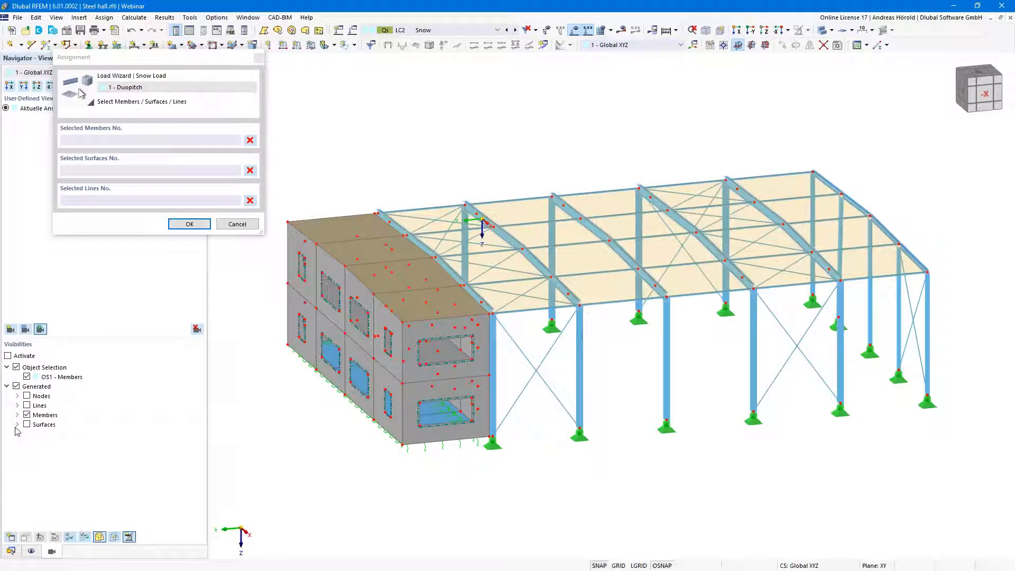
left_click(17, 414)
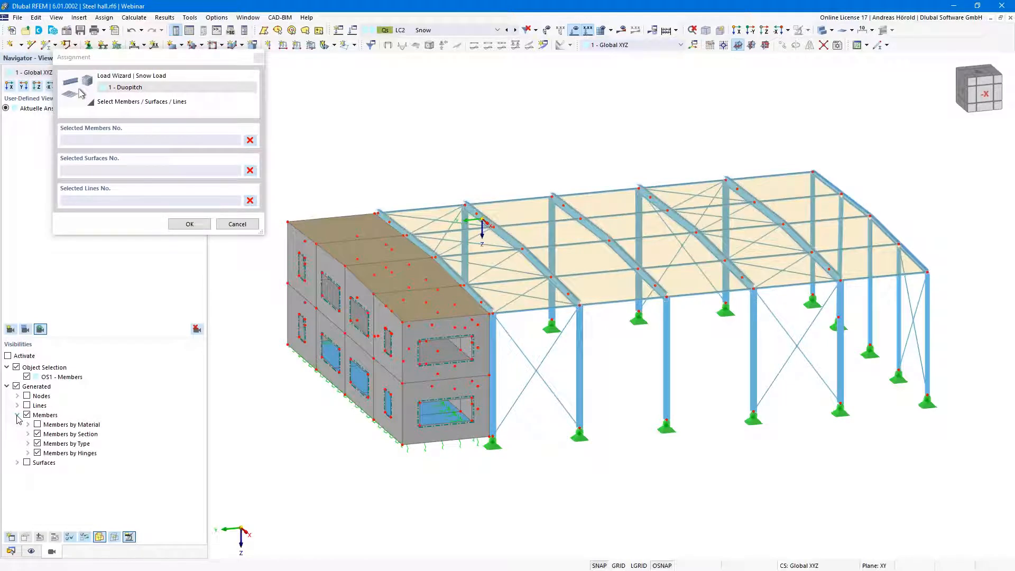
left_click(28, 444)
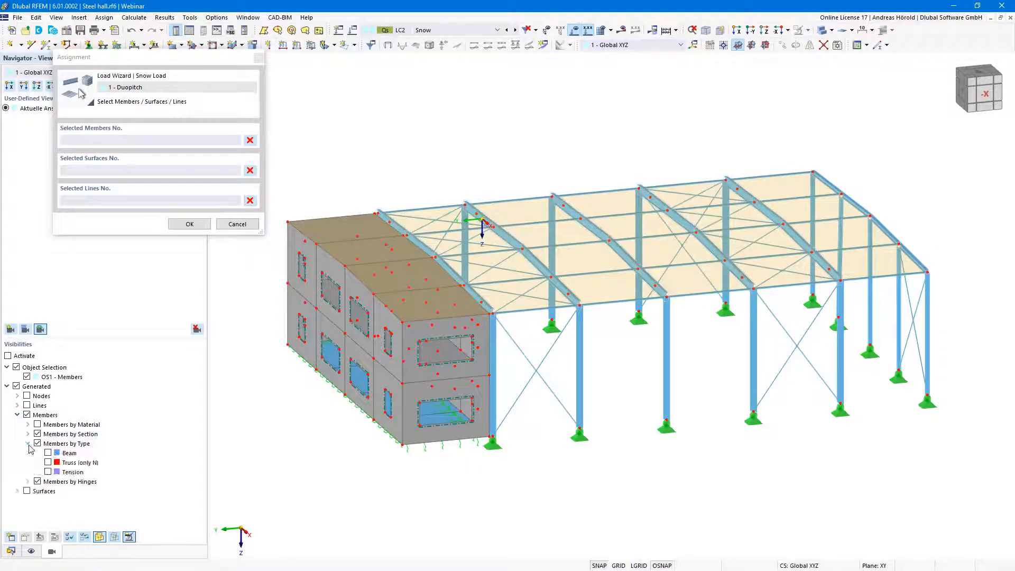
left_click(48, 463)
left_click(48, 472)
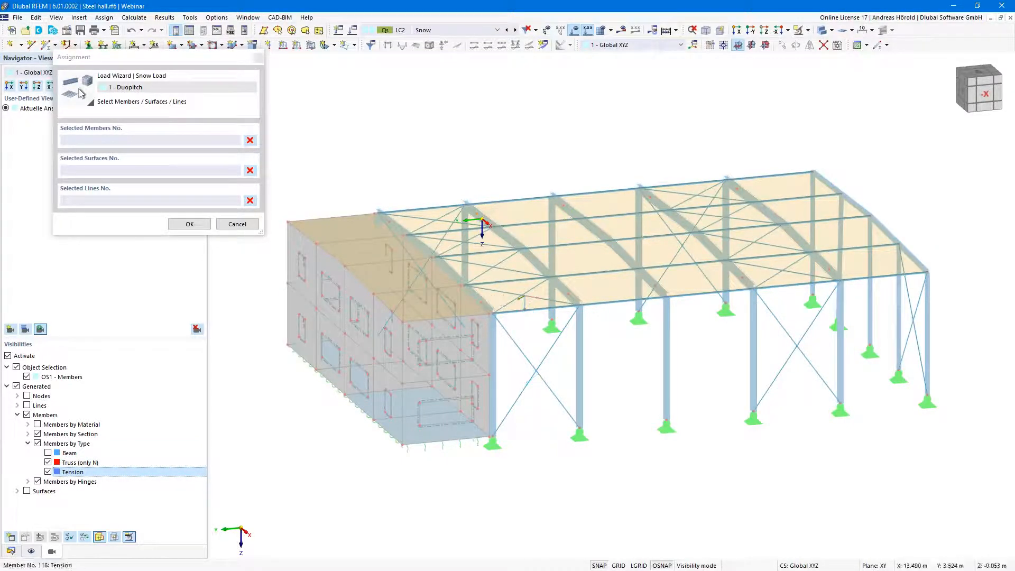
Exclude the roof-level truss and tension members 59-63, 65-69, 71-75, 77-81, 83-87 and 101-116 from the snow load
scroll(661, 360, "up", 3)
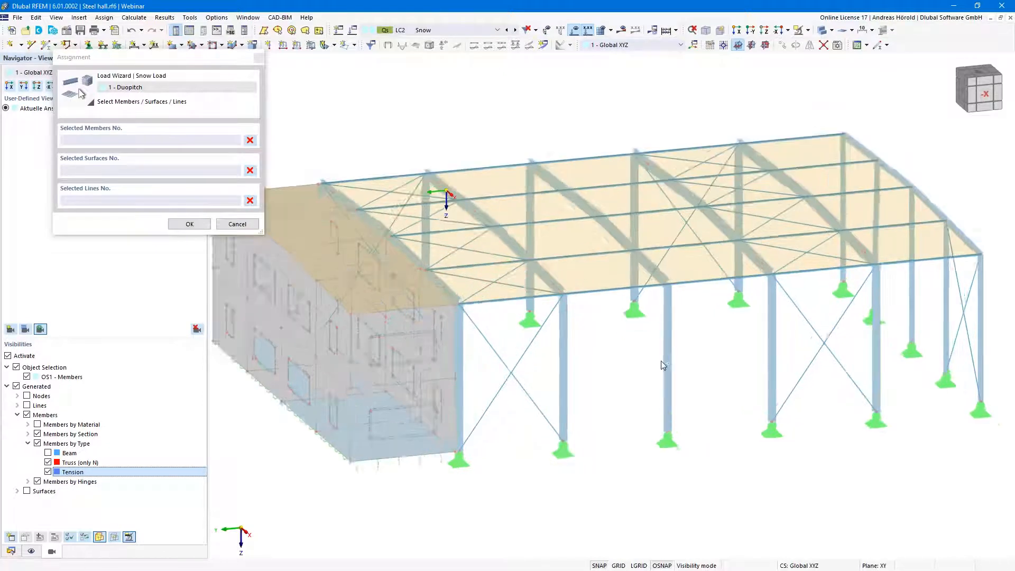
middle_click_drag(647, 358, 609, 331, "ctrl")
scroll(609, 330, "up", 1)
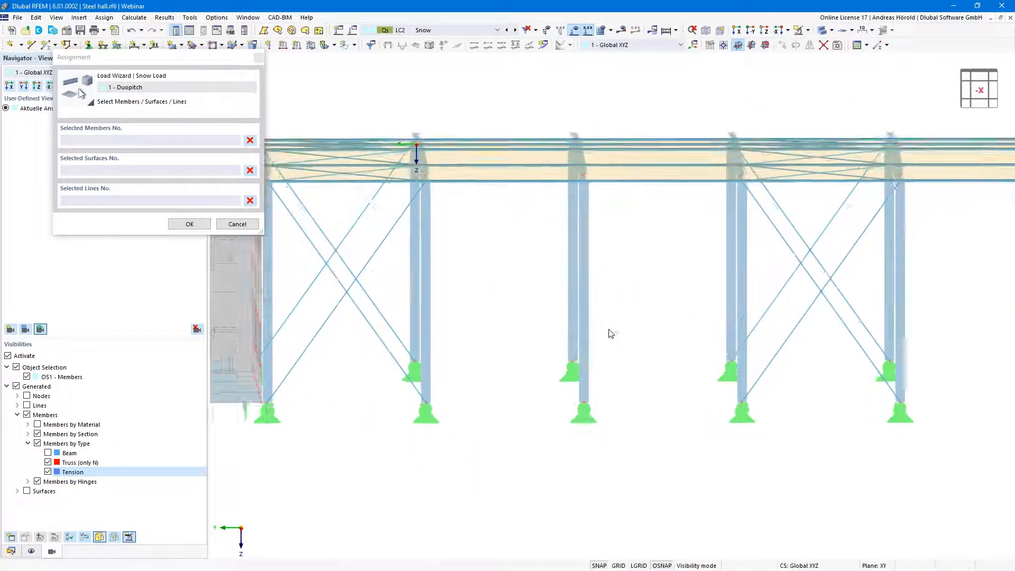
scroll(609, 329, "down", 2)
scroll(610, 333, "down", 1)
left_click_drag(338, 261, 918, 181)
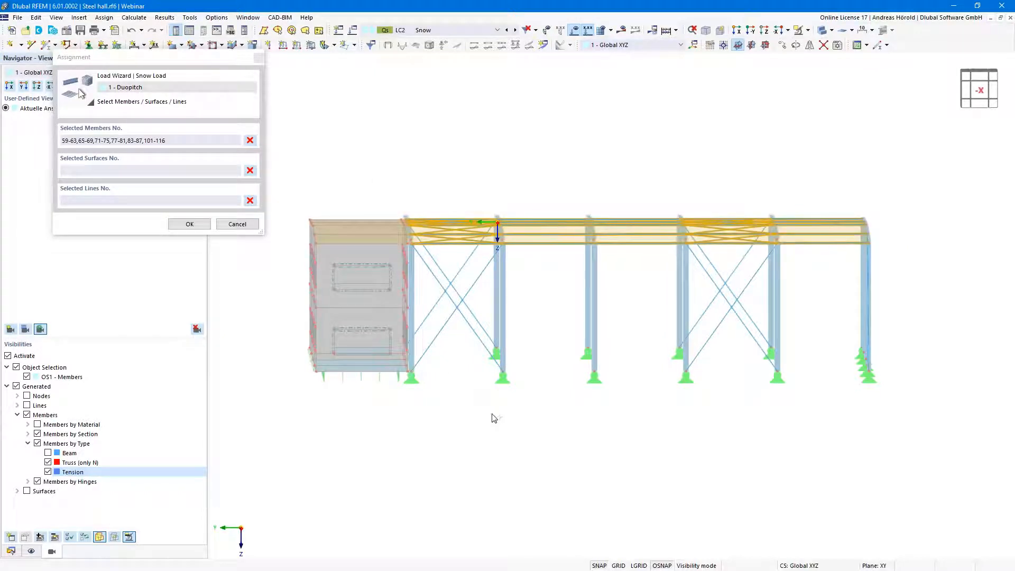
left_click(186, 223)
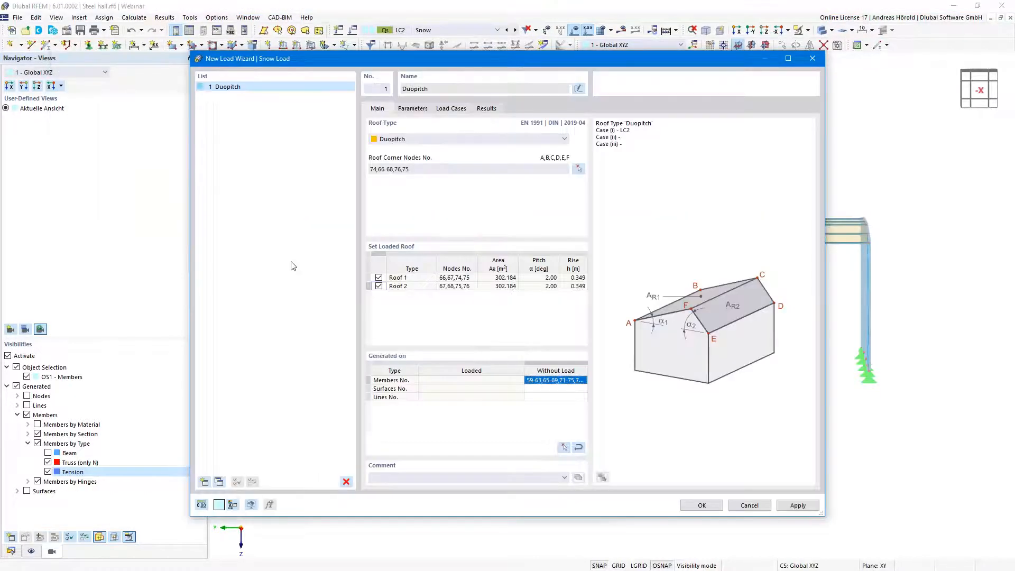
Review the snow load parameters, toggling the manual snow load definition on and off
left_click(411, 109)
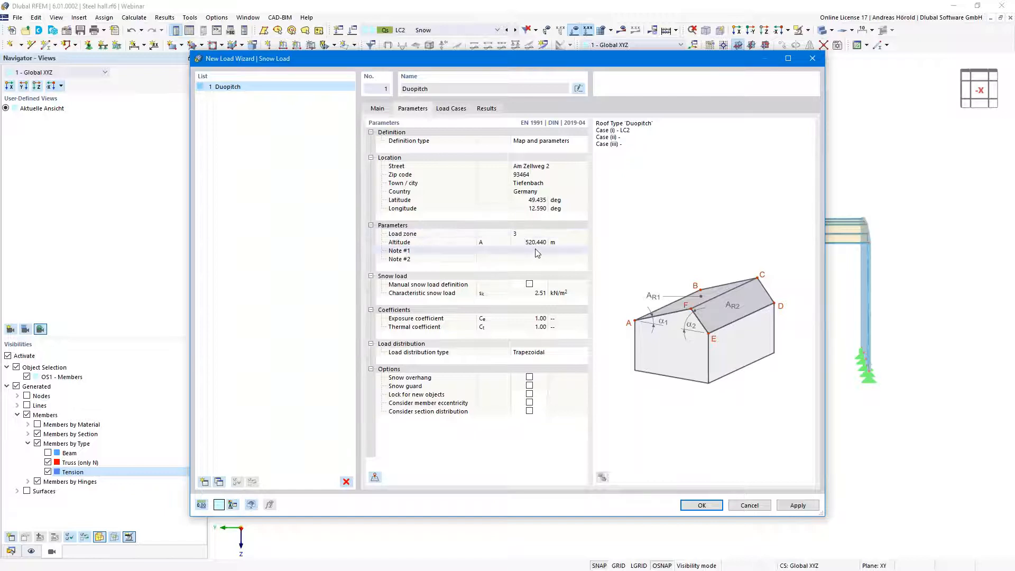
left_click(529, 284)
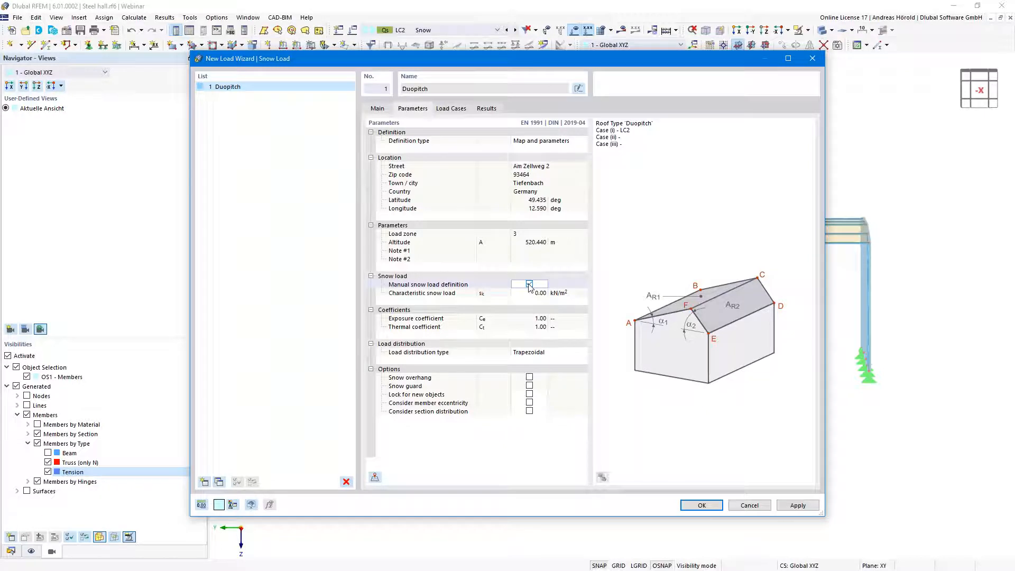
left_click(529, 284)
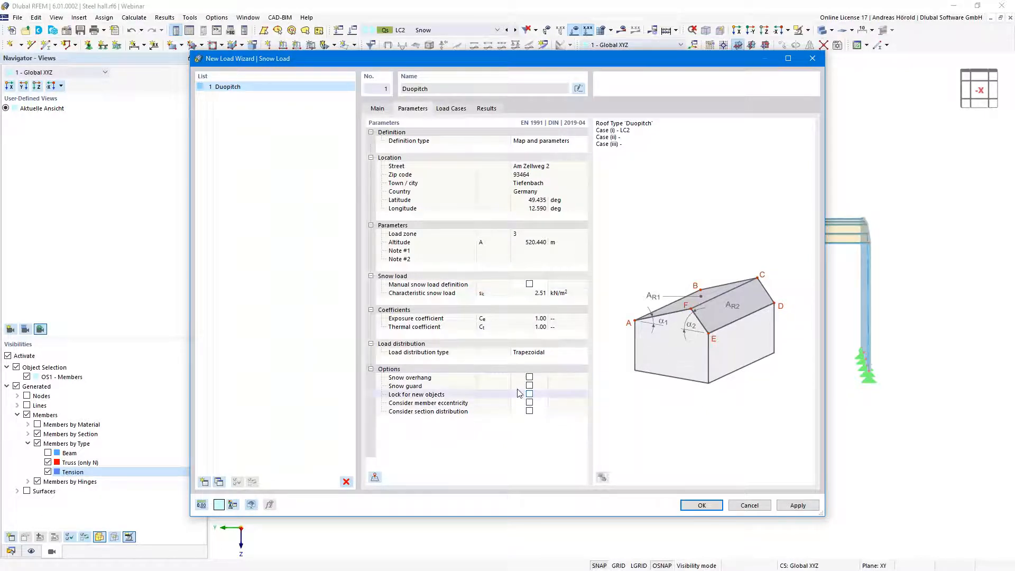
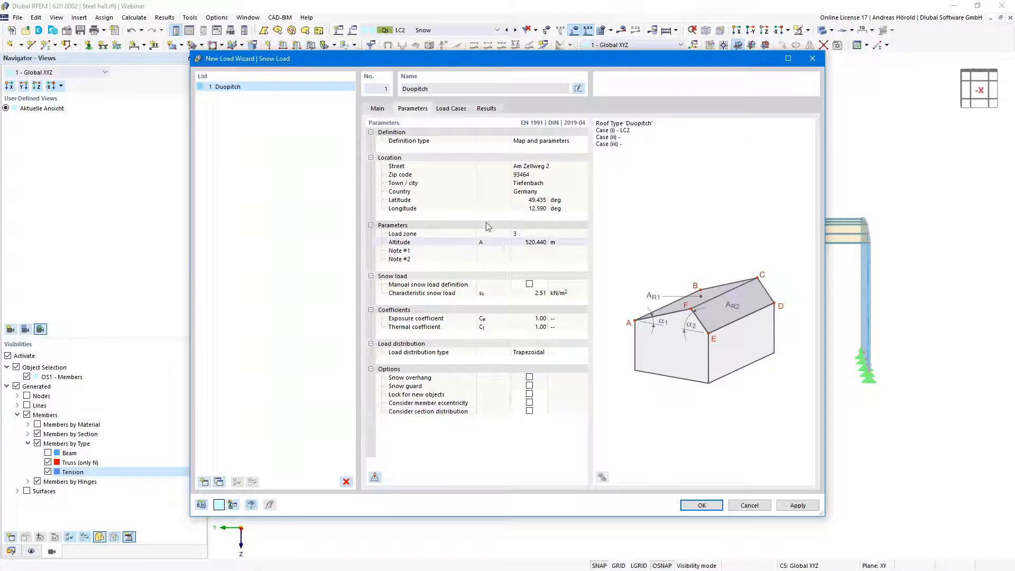
Deactivate cases (ii) and (iii) and generate the duopitch snow load for case (i) in LC2 - Snow
left_click(451, 109)
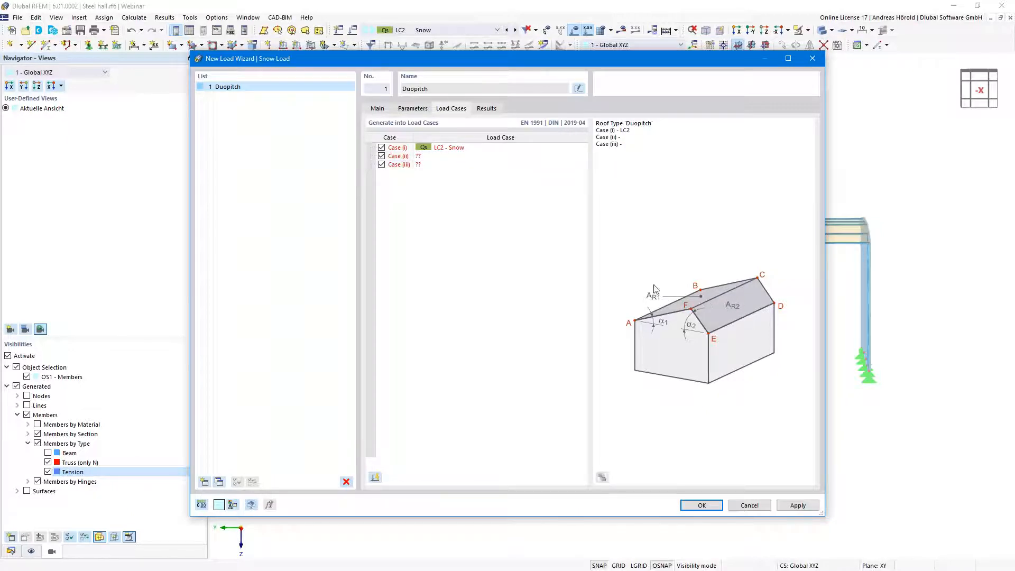
left_click(381, 156)
left_click(381, 164)
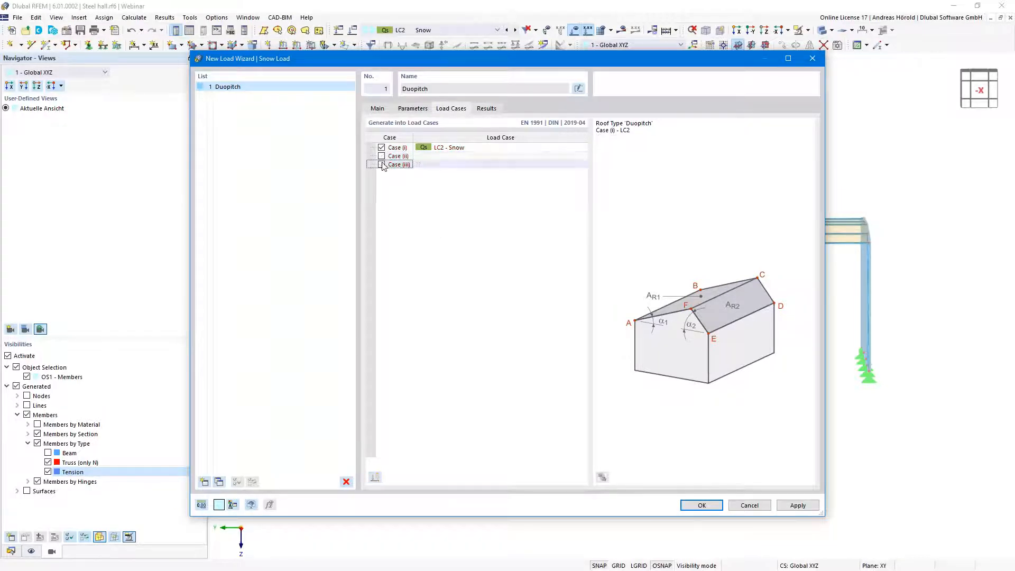
left_click(702, 506)
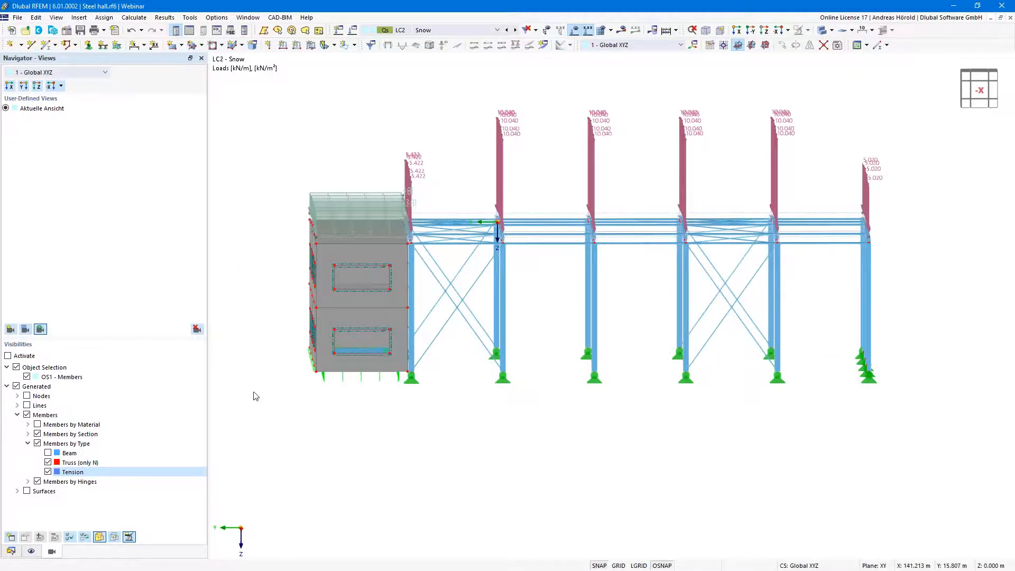
middle_click_drag(296, 434, 322, 465, "ctrl")
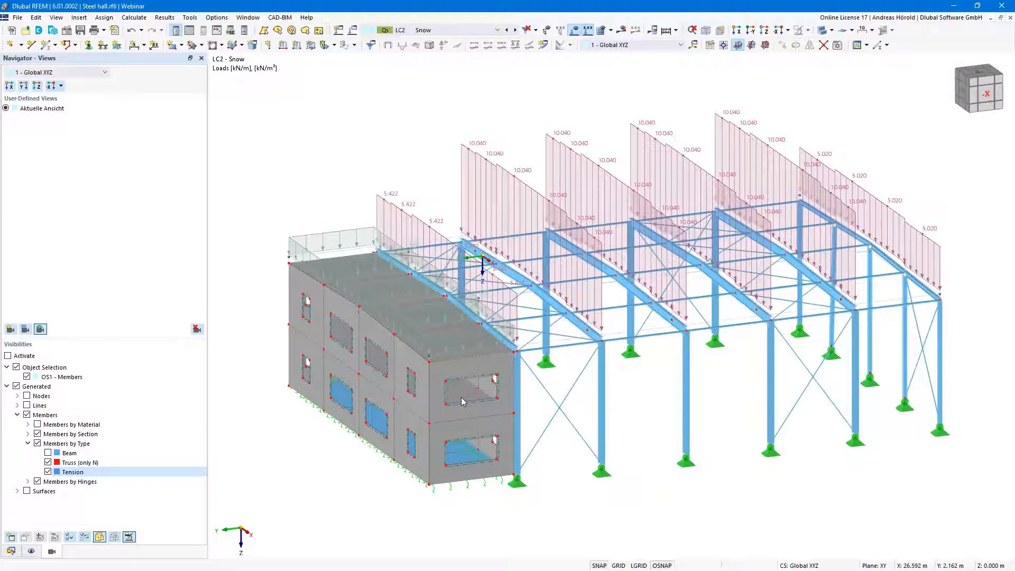
Switch to the Surface Contact model with the column base plate on its slab
left_click(11, 551)
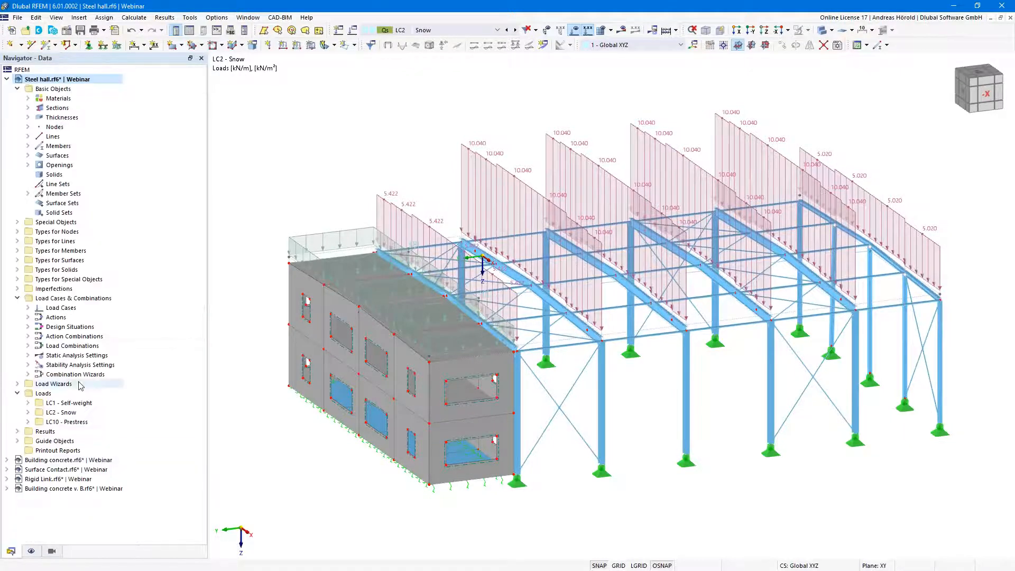
left_click(68, 469)
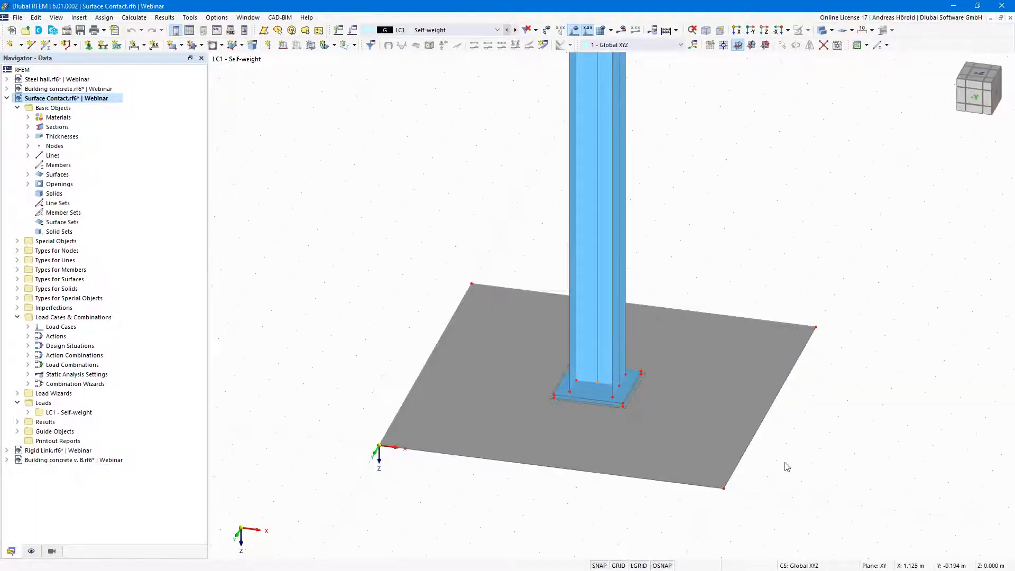
middle_click_drag(771, 462, 876, 410)
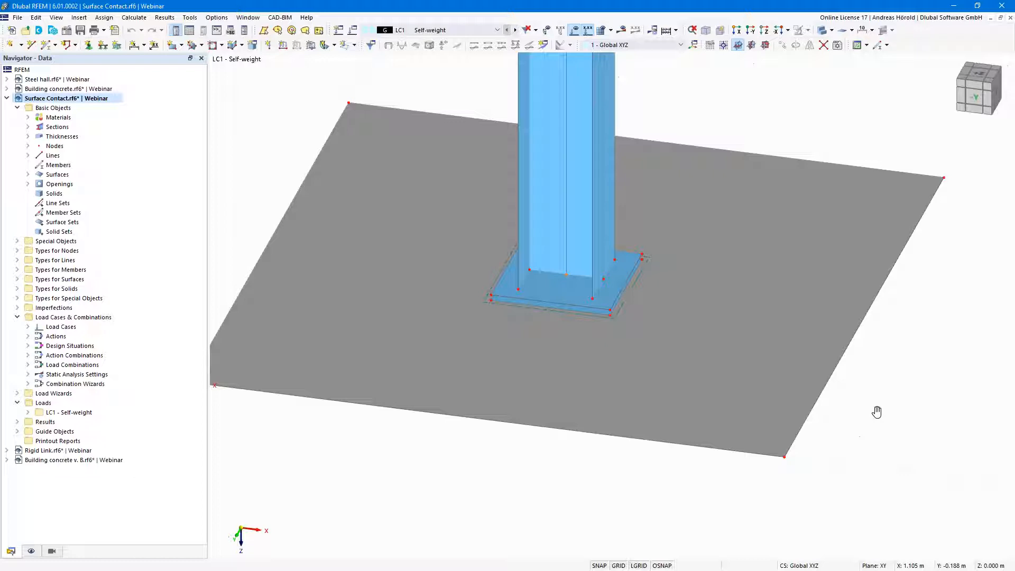
Start a new surface contact, assigning the upper base plate (surface 3) to group 1 and the lower plate (surface 2) to group 2
middle_click_drag(804, 421, 809, 414, "ctrl")
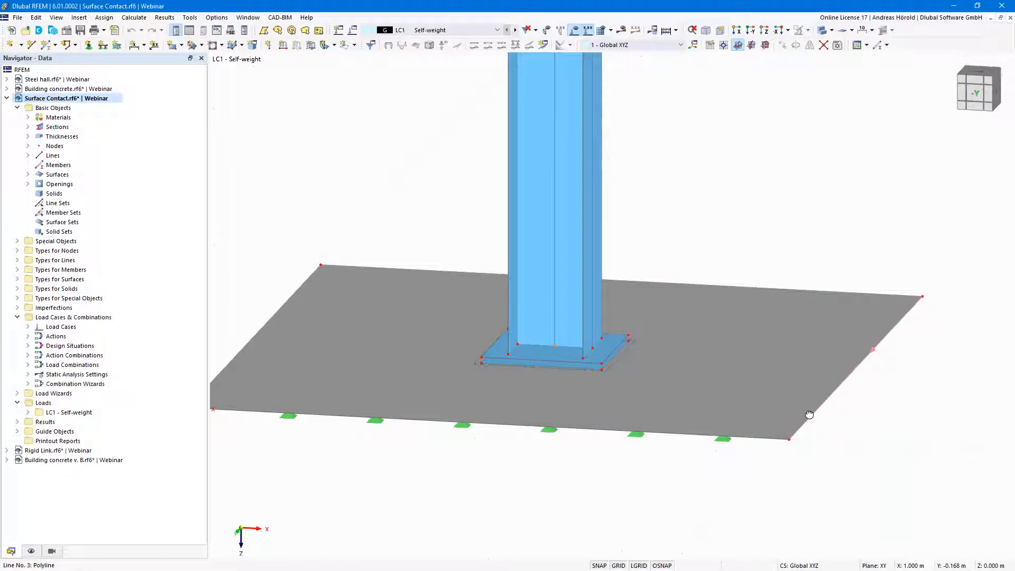
scroll(539, 344, "up", 4)
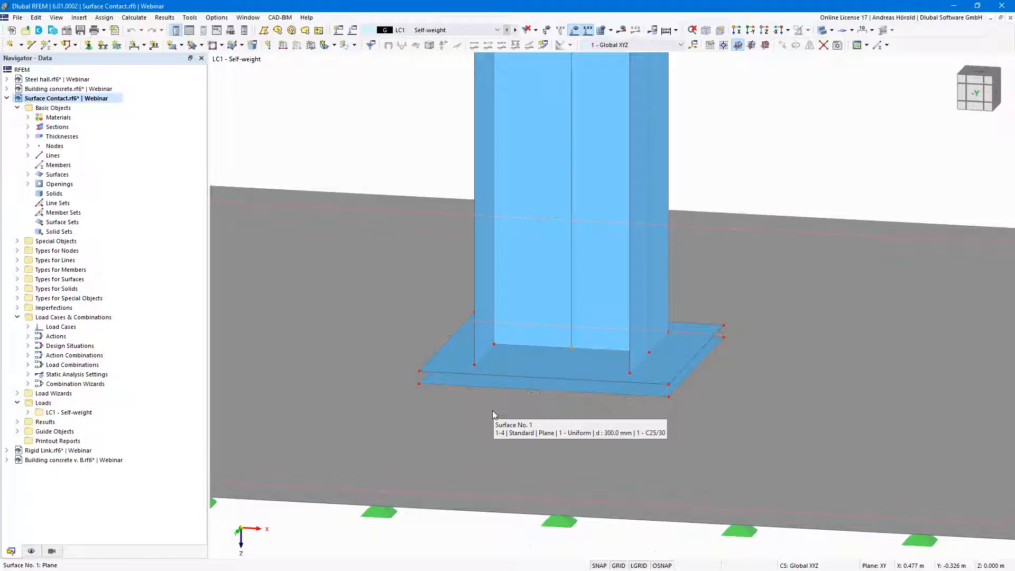
scroll(520, 381, "up", 2)
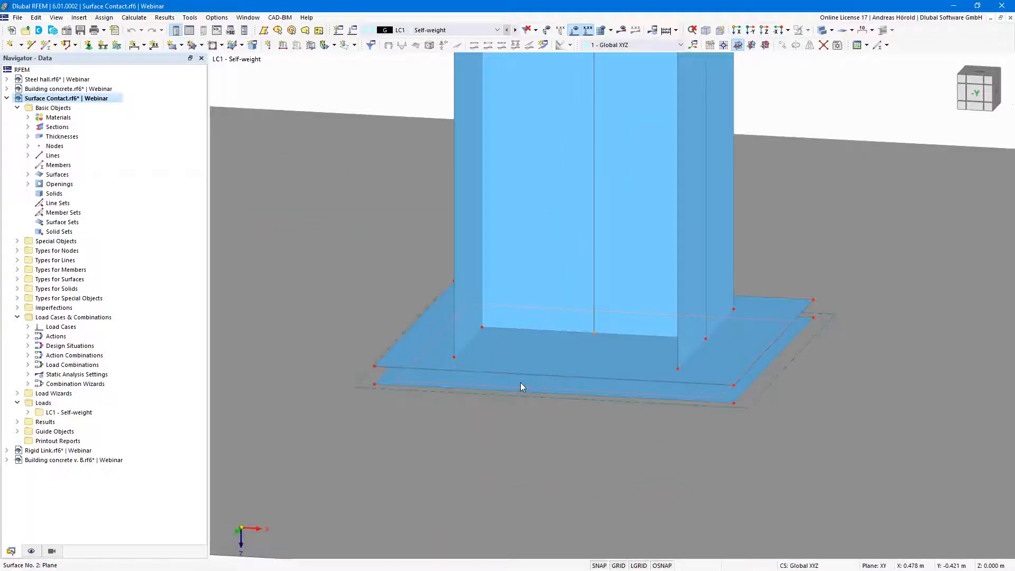
left_click(18, 241)
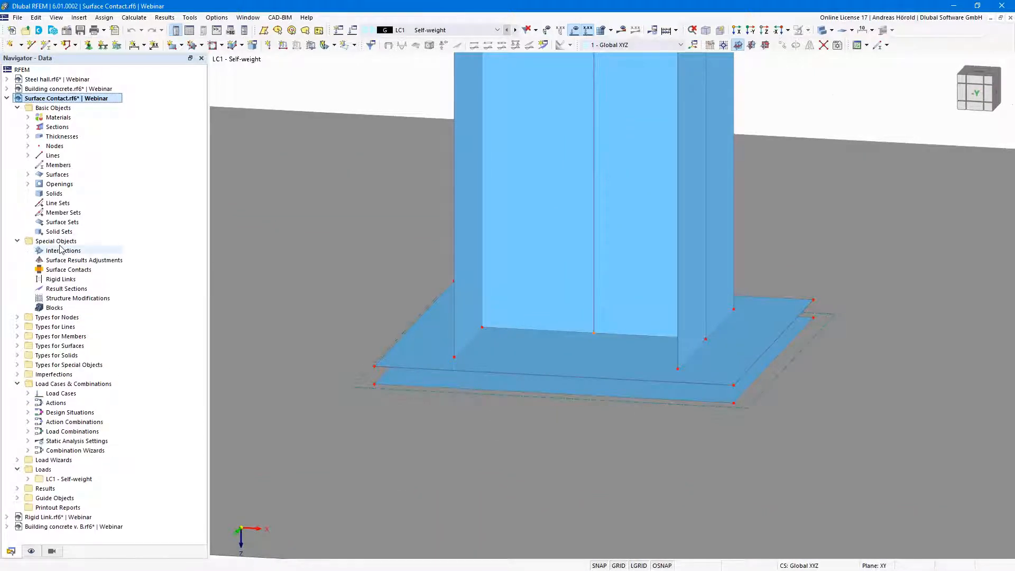
double_click(72, 272)
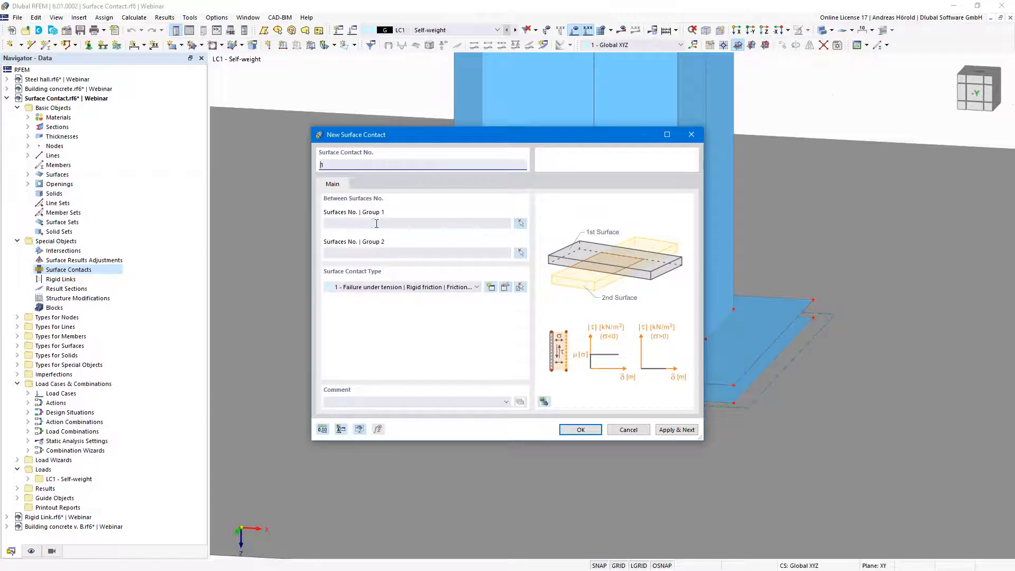
left_click(520, 223)
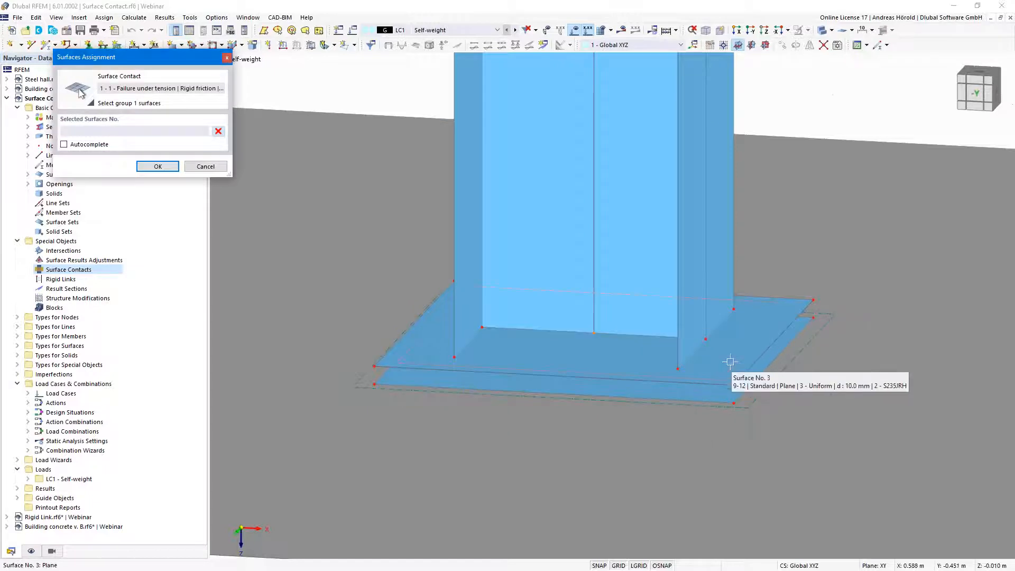
left_click(727, 376)
left_click(157, 166)
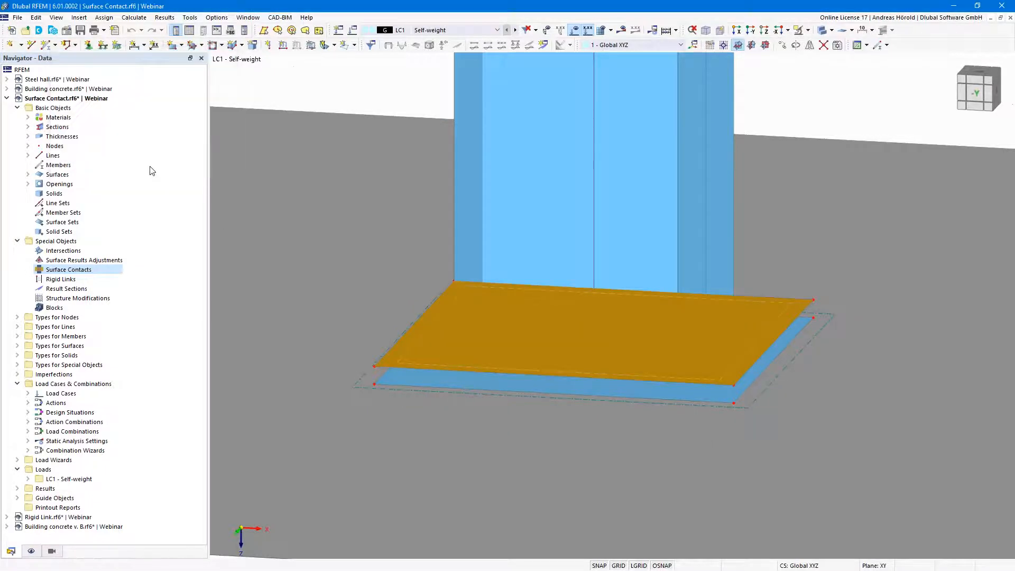
left_click(520, 254)
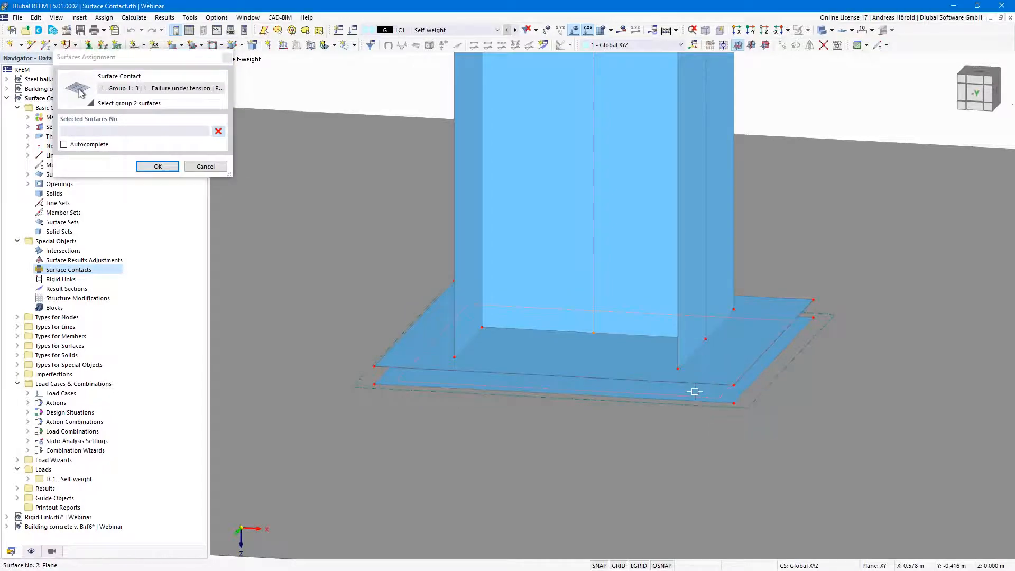
left_click(696, 393)
left_click(157, 166)
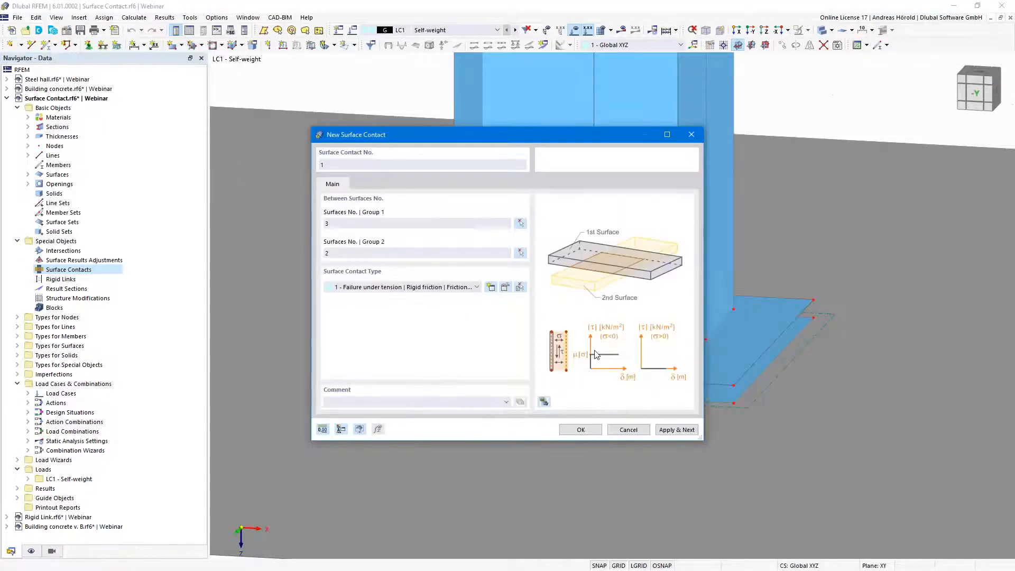
Review the contact type with failure under tension, rigid friction and friction coefficient 0.20, and create the surface contact
left_click(504, 288)
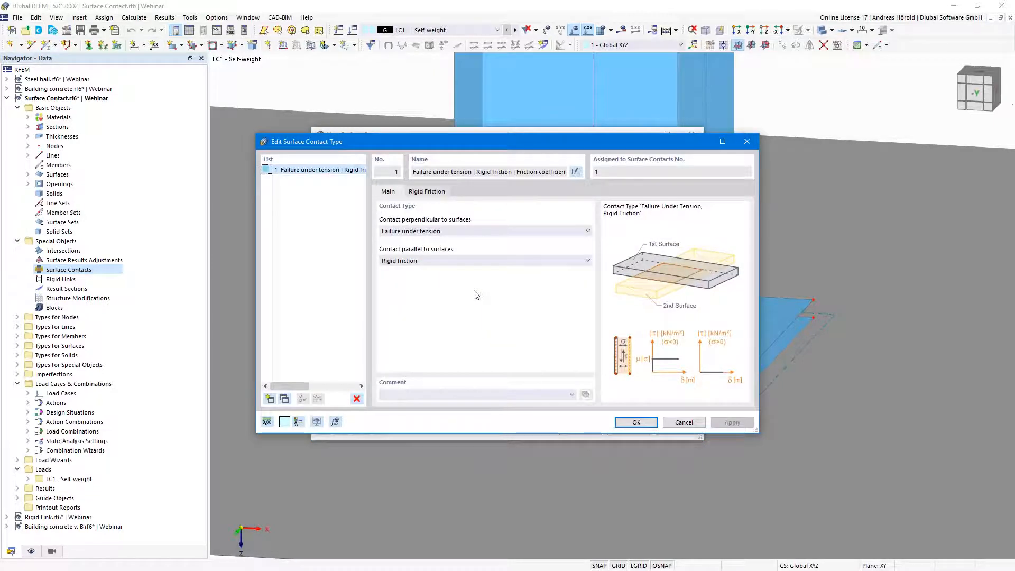
left_click(446, 233)
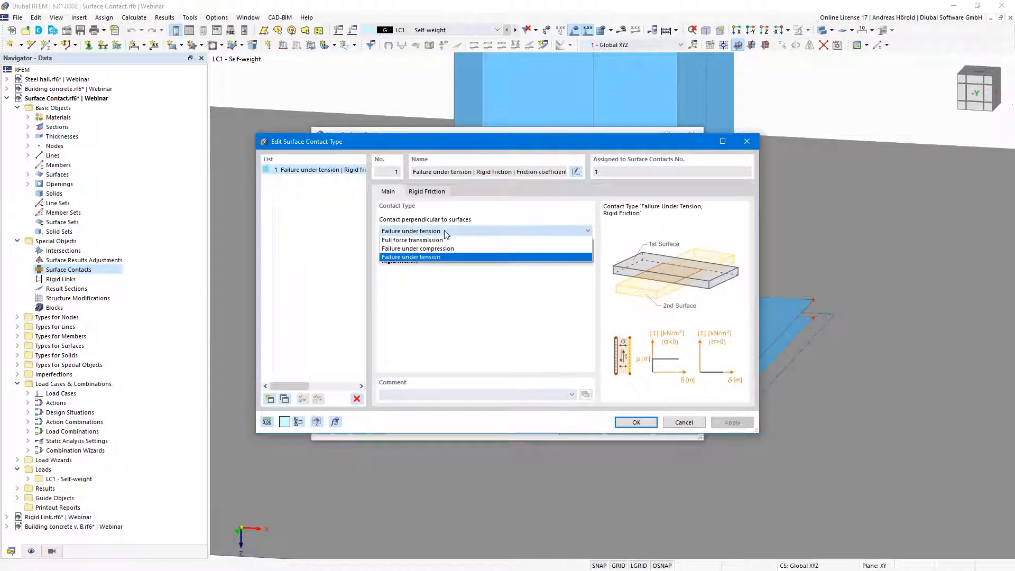
left_click(492, 257)
left_click(487, 260)
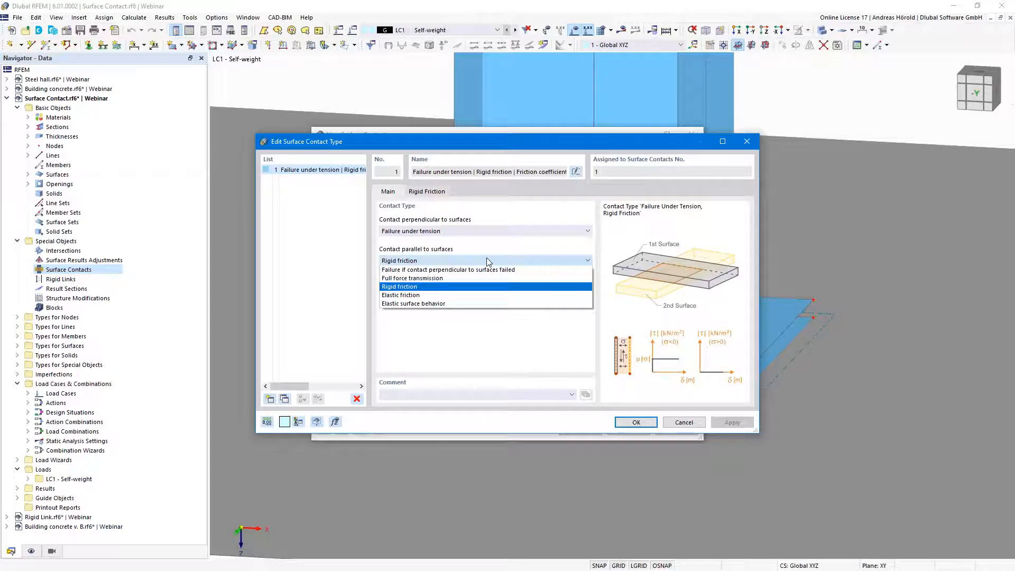
left_click(487, 260)
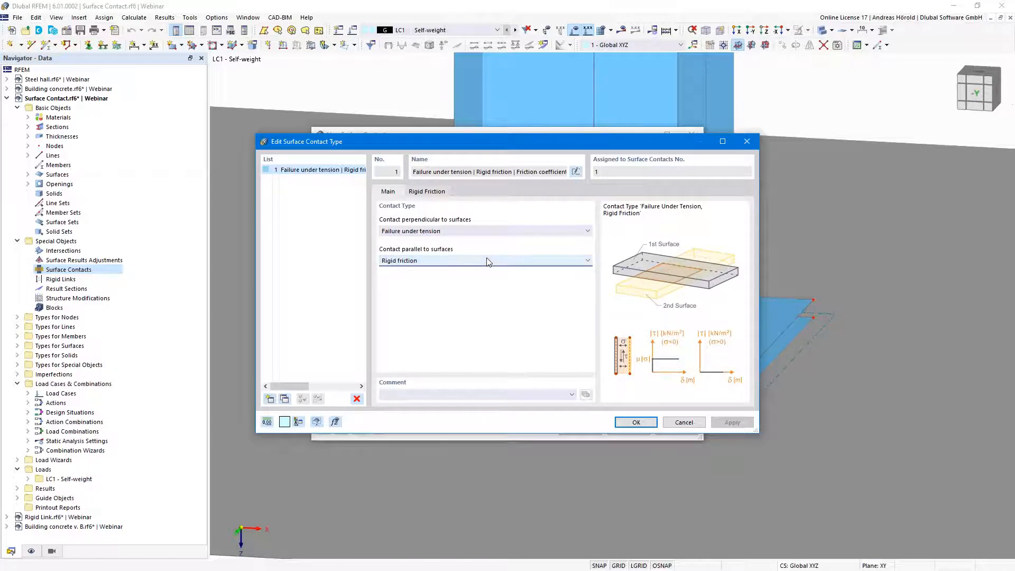
left_click(423, 191)
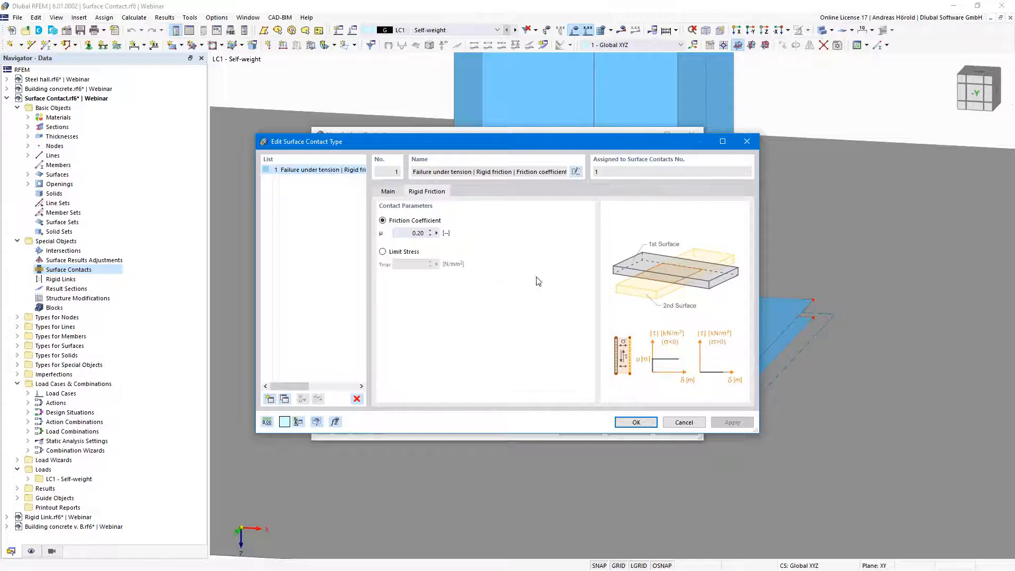
left_click(633, 423)
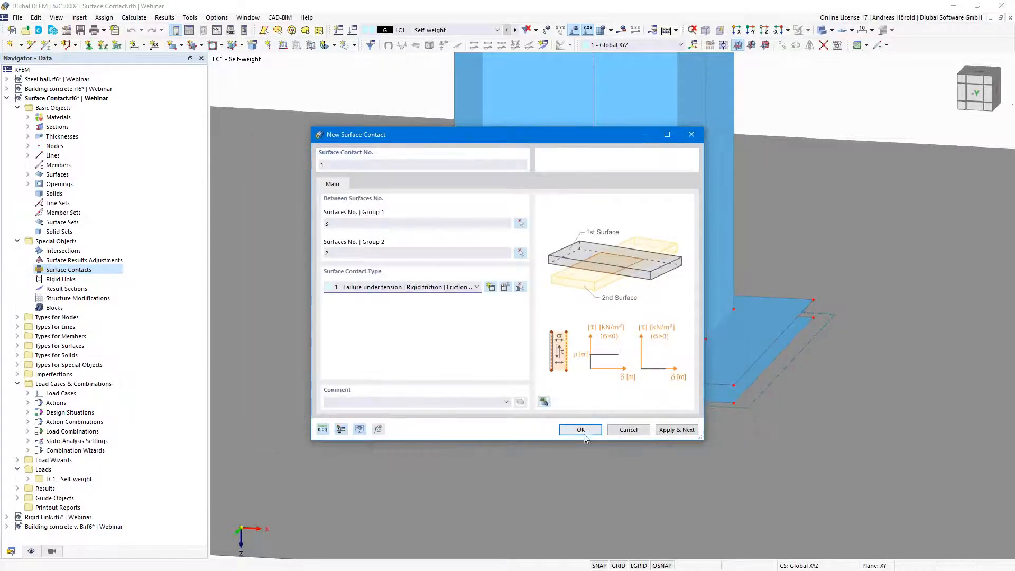
left_click(581, 429)
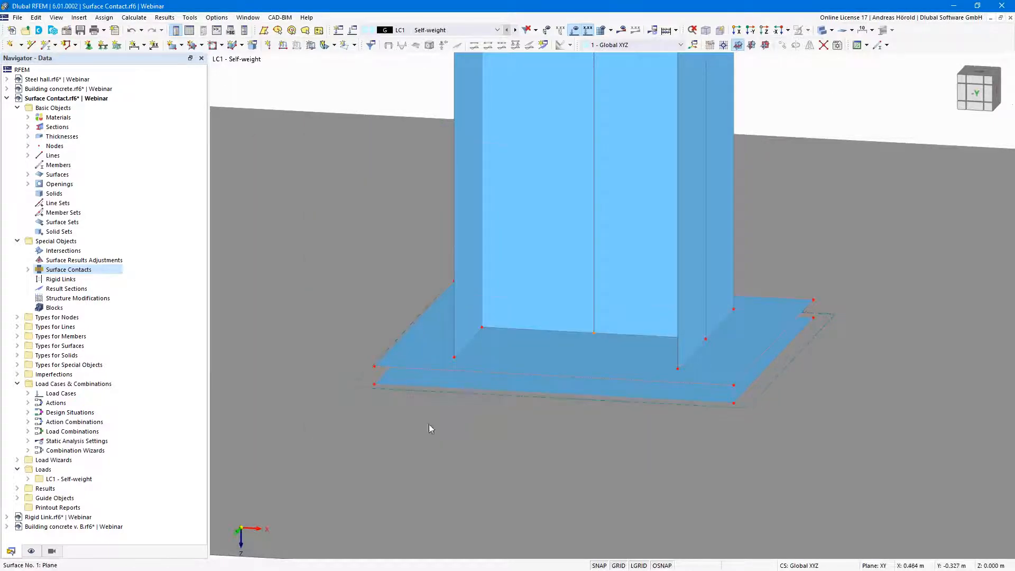
Apply a nodal load with Fx 1 kN and Fz 30 kN to the centre node at the column head in LC1
scroll(395, 407, "up", 5)
scroll(358, 349, "up", 3)
scroll(360, 355, "down", 2)
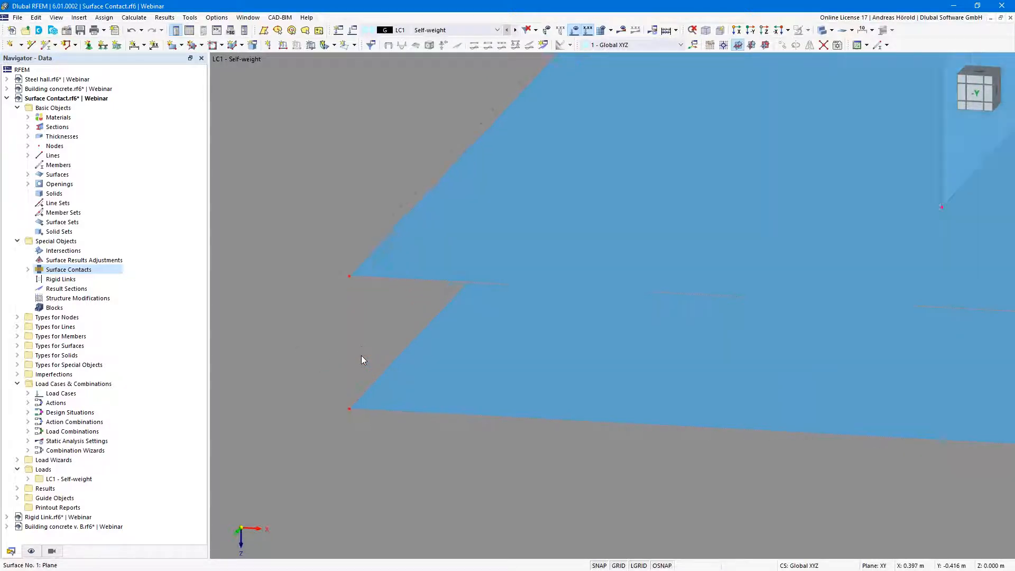
scroll(361, 359, "down", 1)
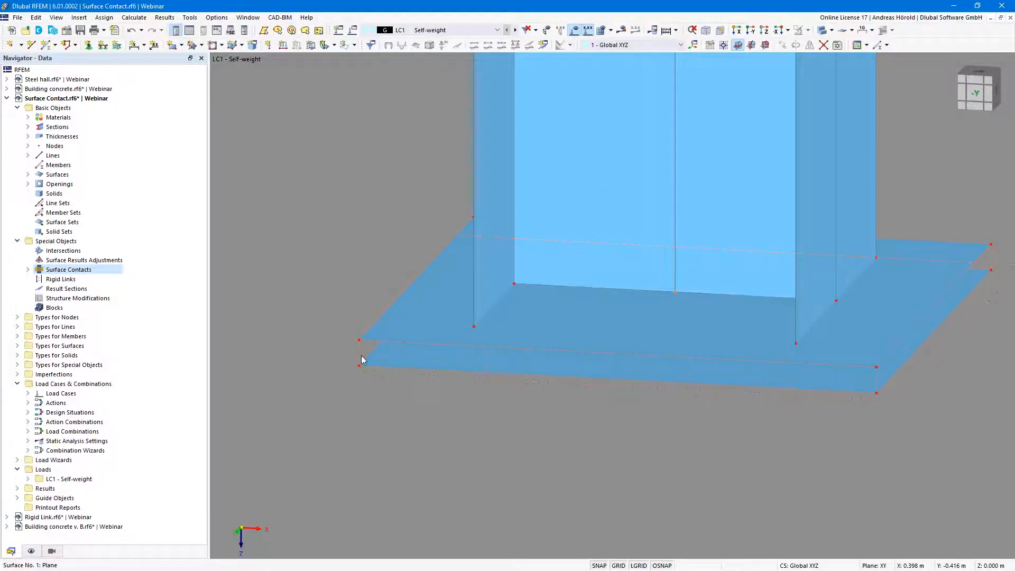
scroll(360, 355, "down", 4)
scroll(443, 427, "down", 5)
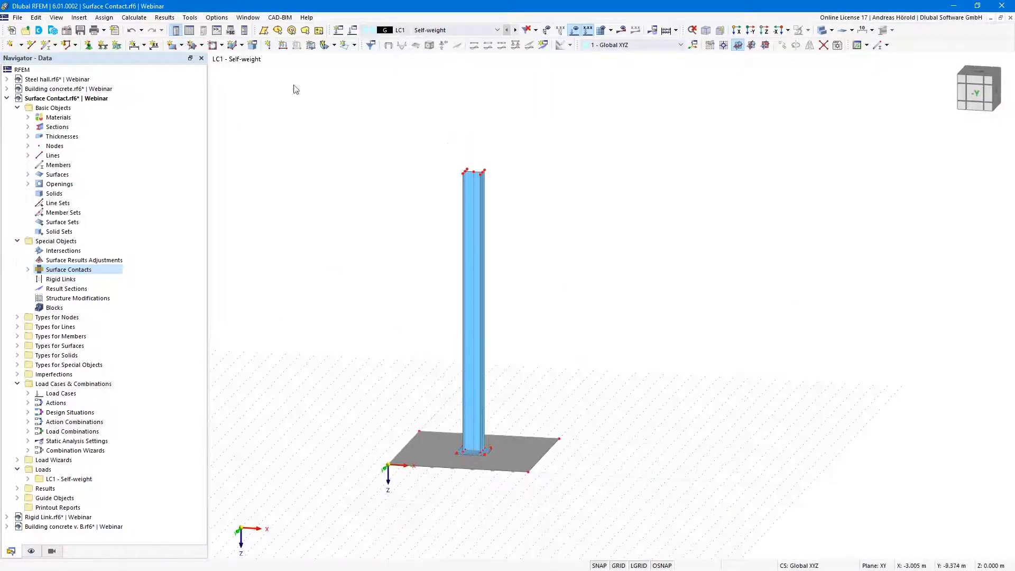
left_click(268, 45)
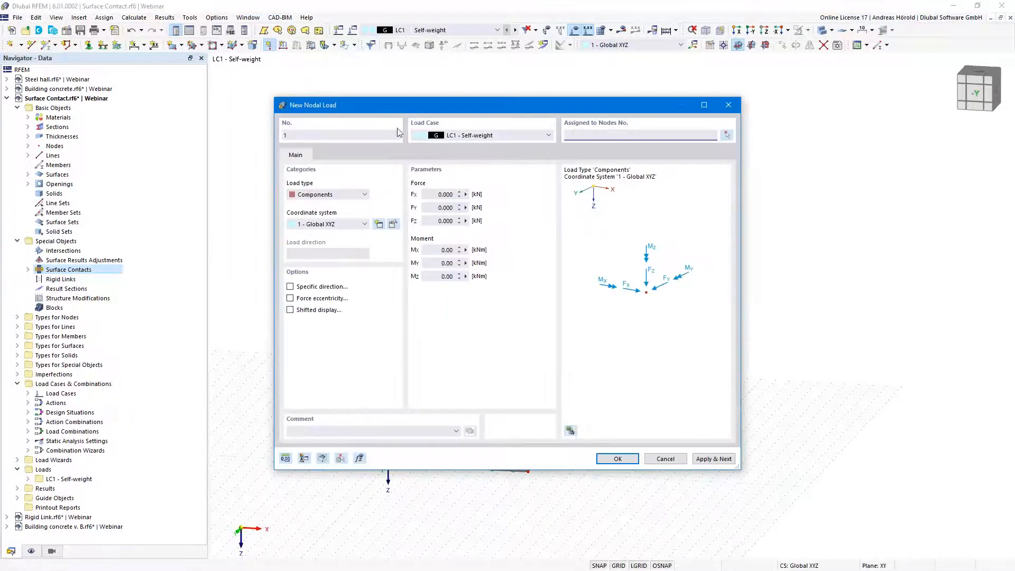
left_click(423, 193)
type("1")
double_click(437, 220)
type("30")
left_click(615, 458)
left_click(474, 171)
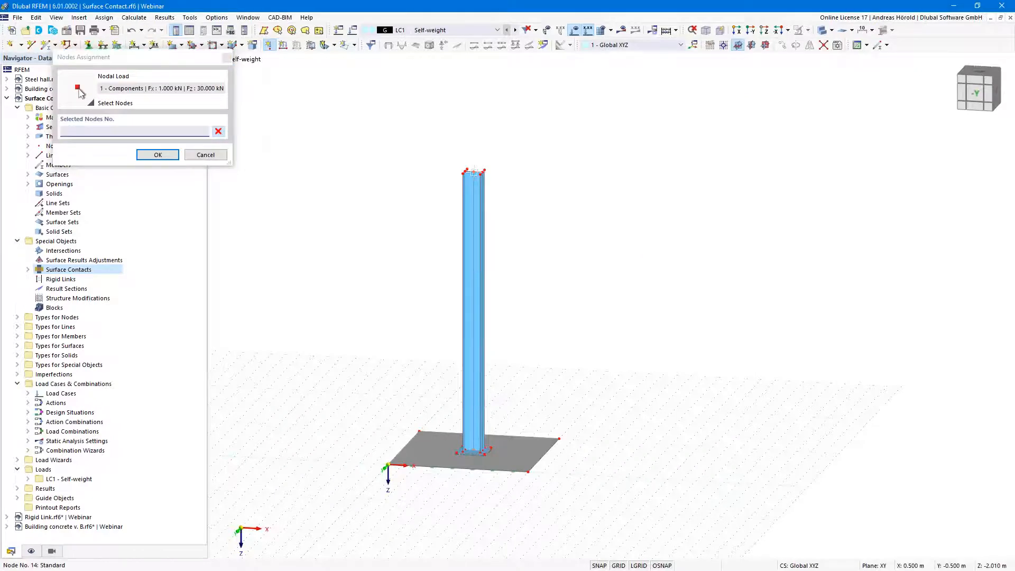
left_click(158, 155)
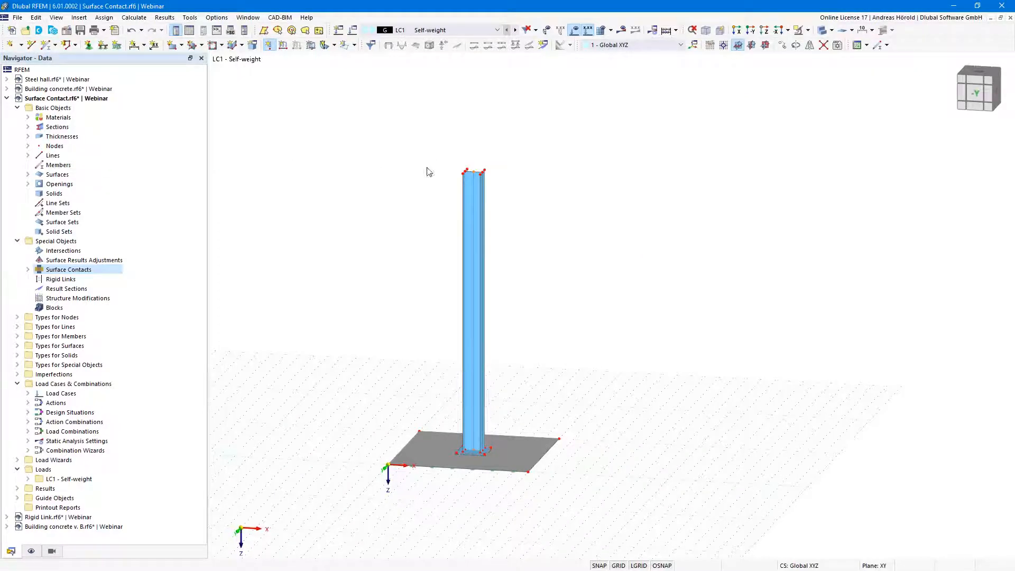
Calculate LC1 - Self-weight and examine the global deformation at the column base plate from the side
left_click(621, 32)
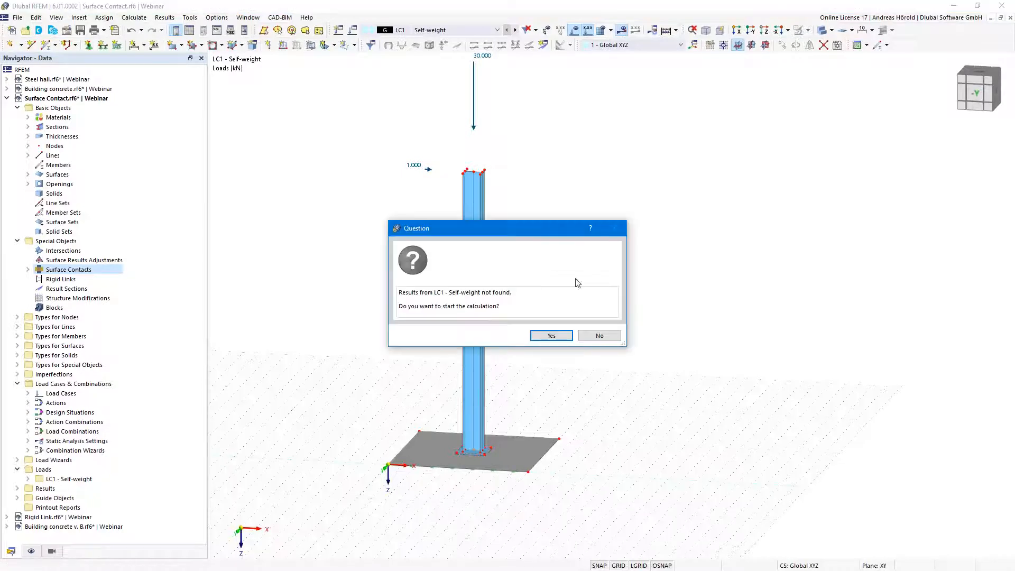
left_click(550, 335)
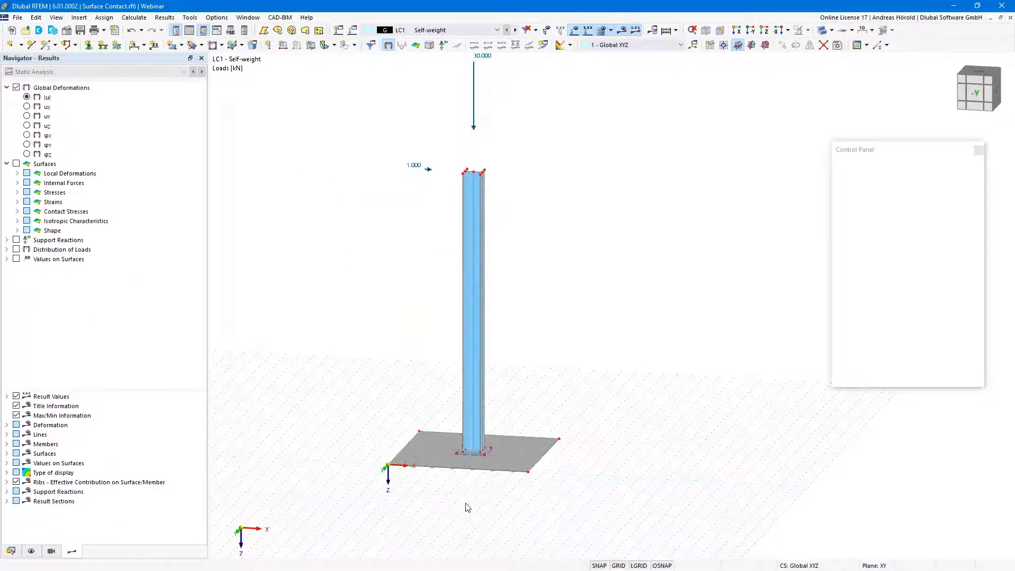
scroll(457, 492, "up", 5)
middle_click_drag(483, 442, 521, 380, "ctrl")
scroll(445, 368, "up", 6)
middle_click_drag(349, 467, 349, 459, "ctrl")
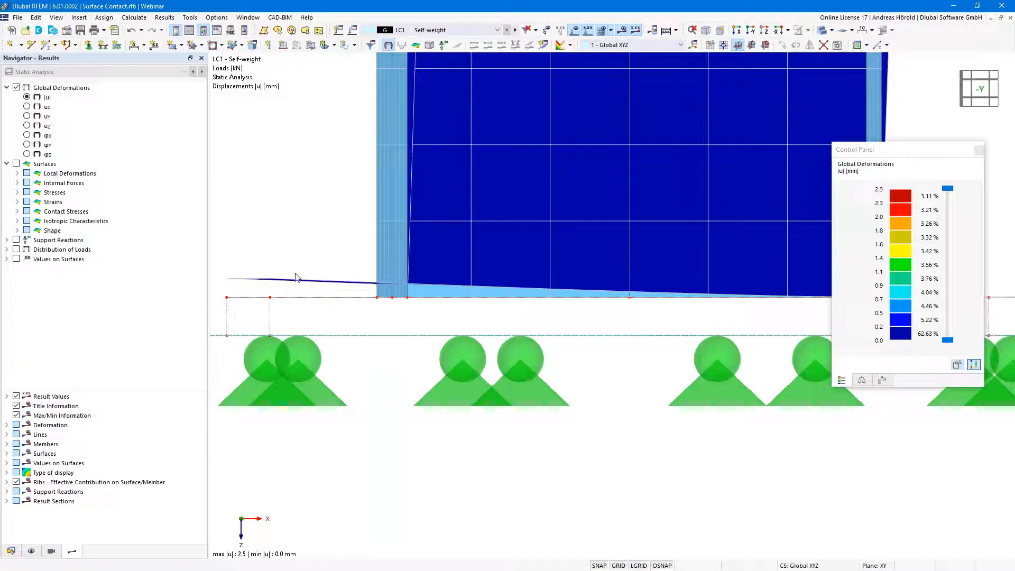
scroll(369, 430, "down", 5)
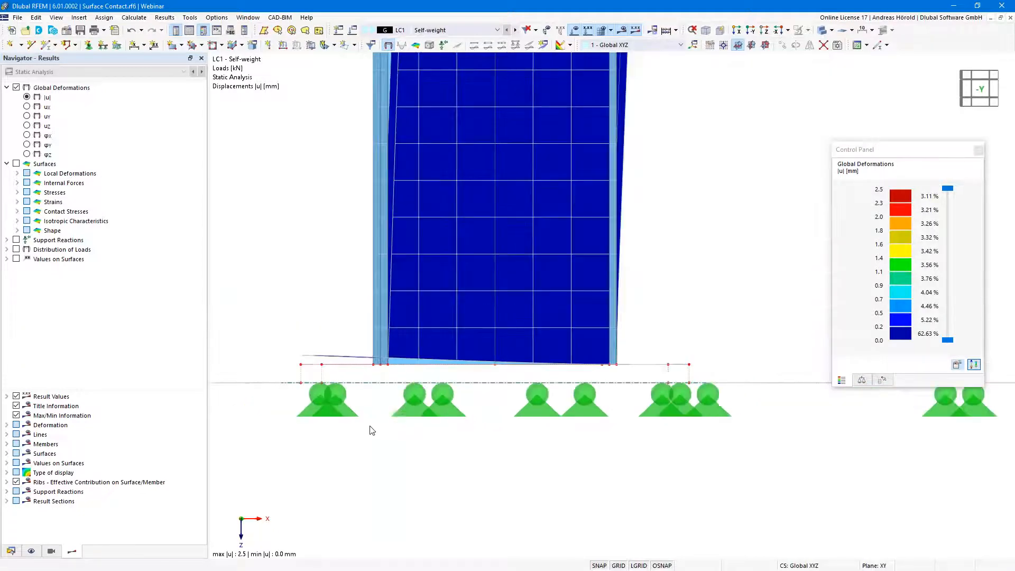
scroll(371, 425, "down", 3)
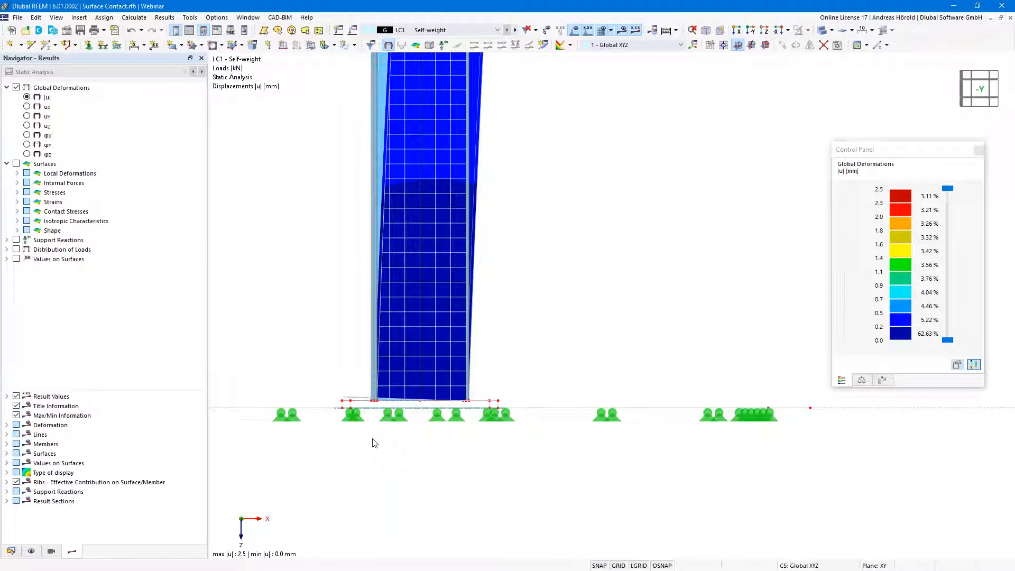
middle_click_drag(372, 446, 376, 460, "ctrl")
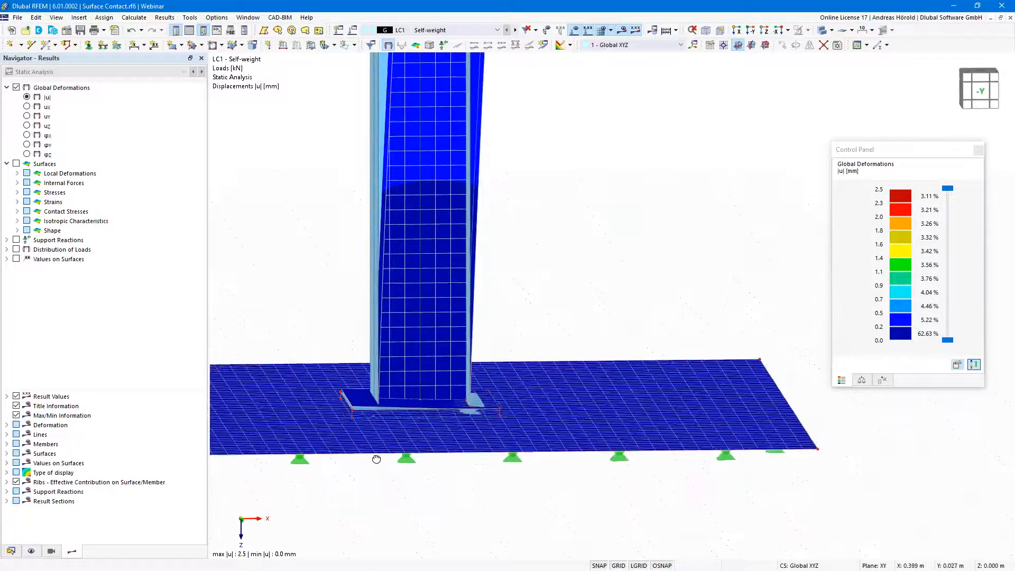
right_click(374, 458)
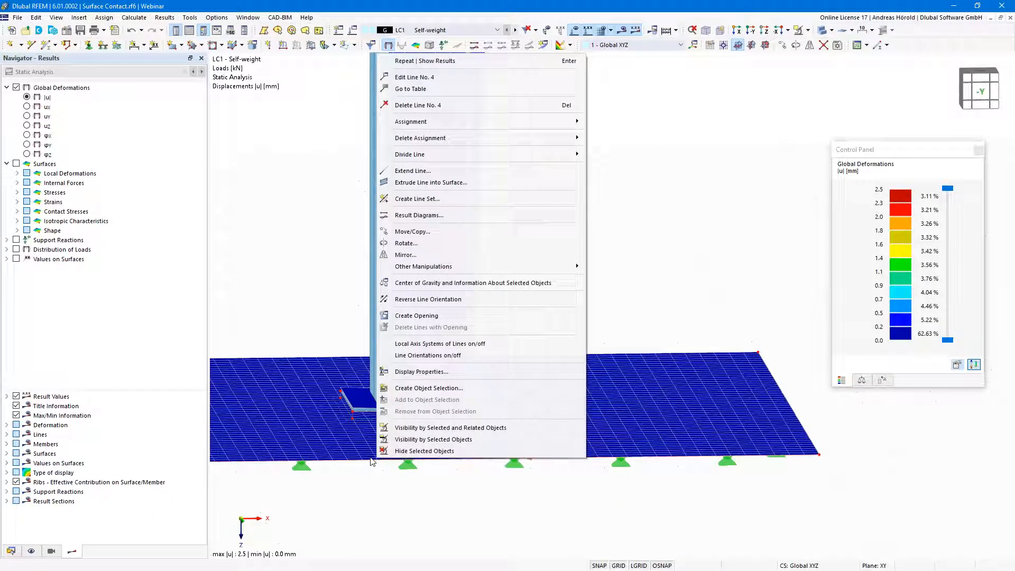
Switch to the Rigid Link model and view the two separate plates at an angle
left_click(10, 551)
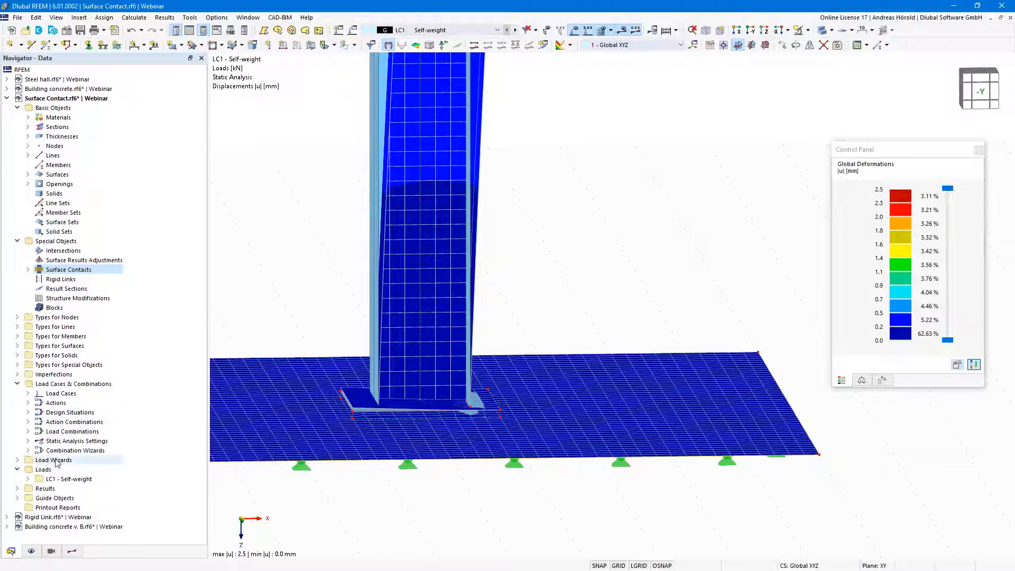
left_click(48, 517)
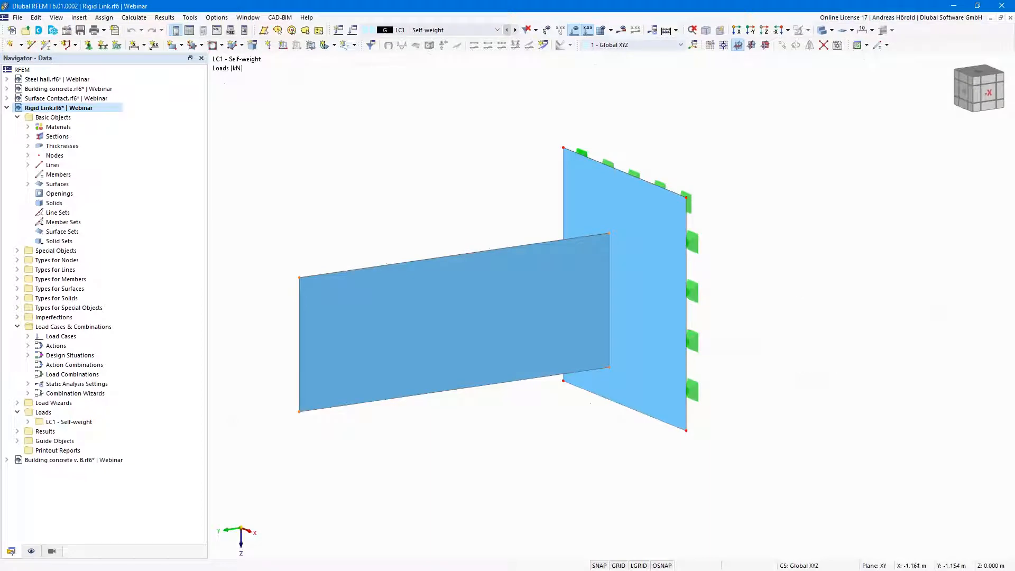
middle_click_drag(783, 298, 745, 310, "ctrl")
middle_click_drag(734, 313, 751, 311, "ctrl")
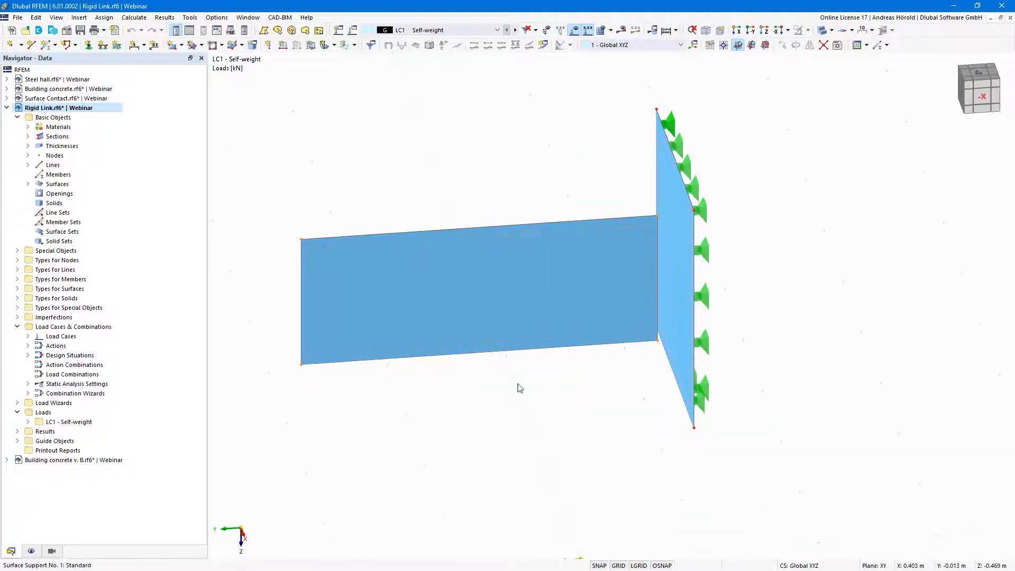
middle_click_drag(546, 414, 556, 405, "ctrl")
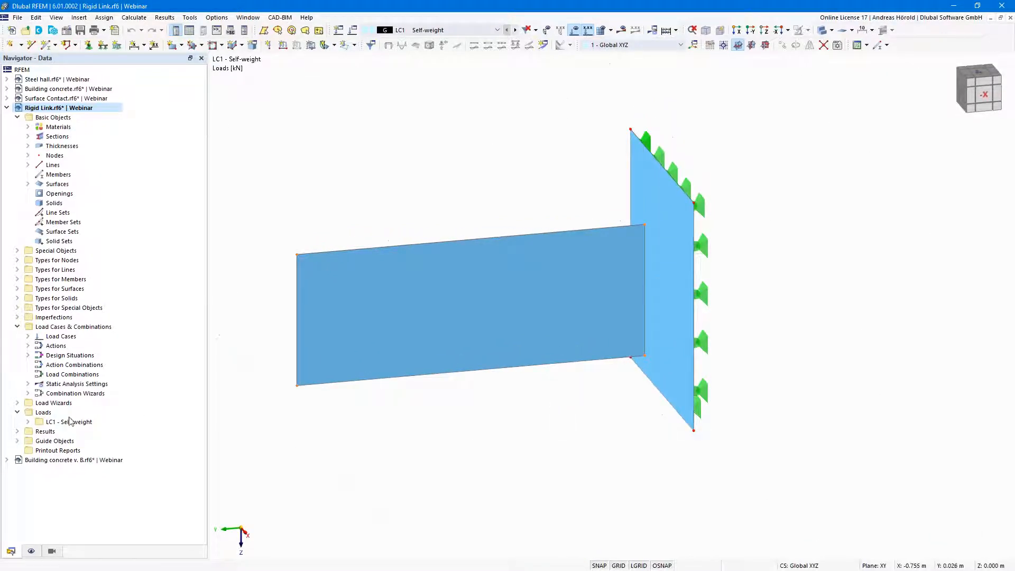
Render the surfaces as Filled incl. Thickness, inspect the plates' junction at an angle, and return the rendering to Filled
left_click(31, 551)
scroll(22, 518, "down", 10)
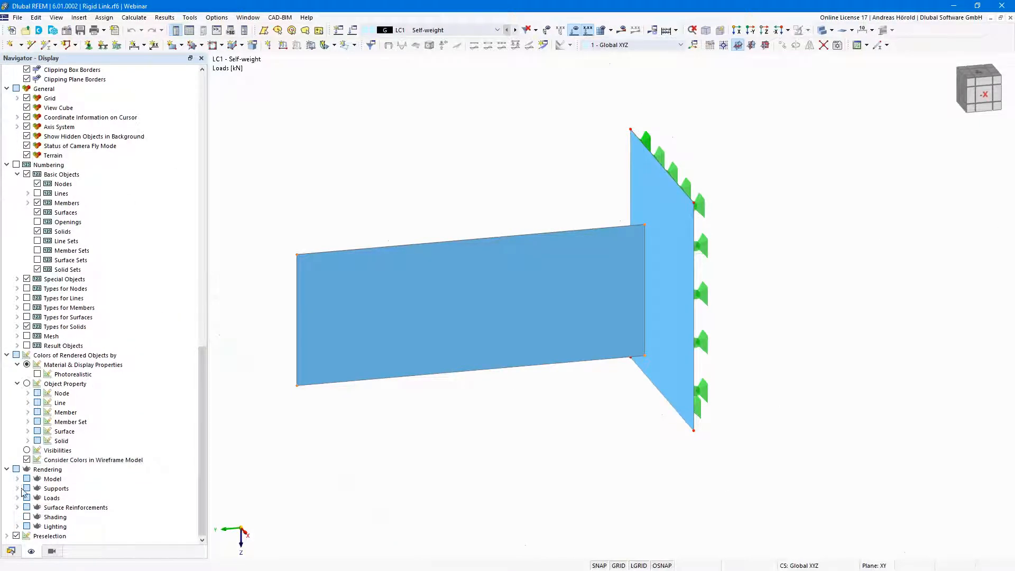
left_click(17, 479)
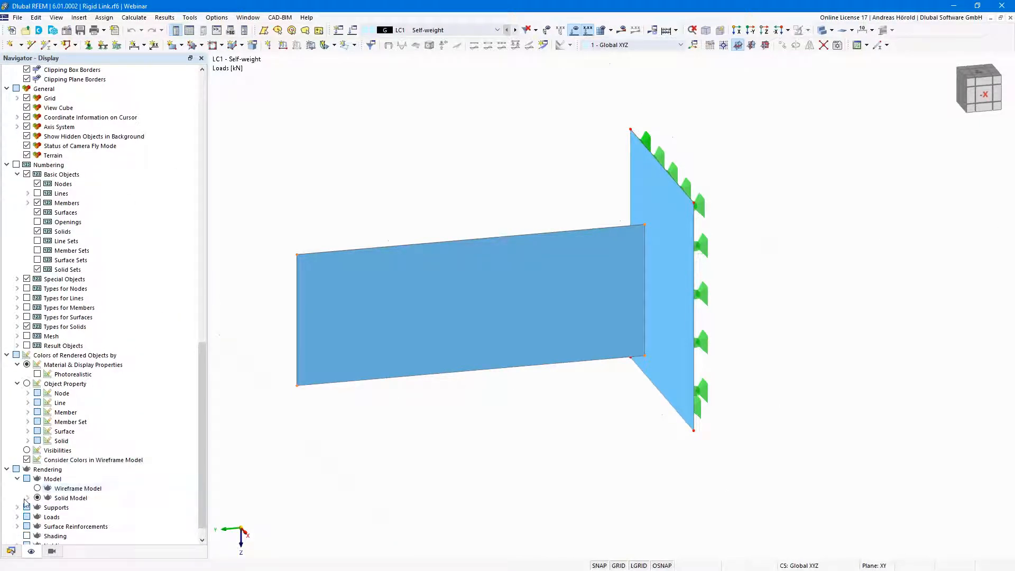
scroll(28, 499, "down", 2)
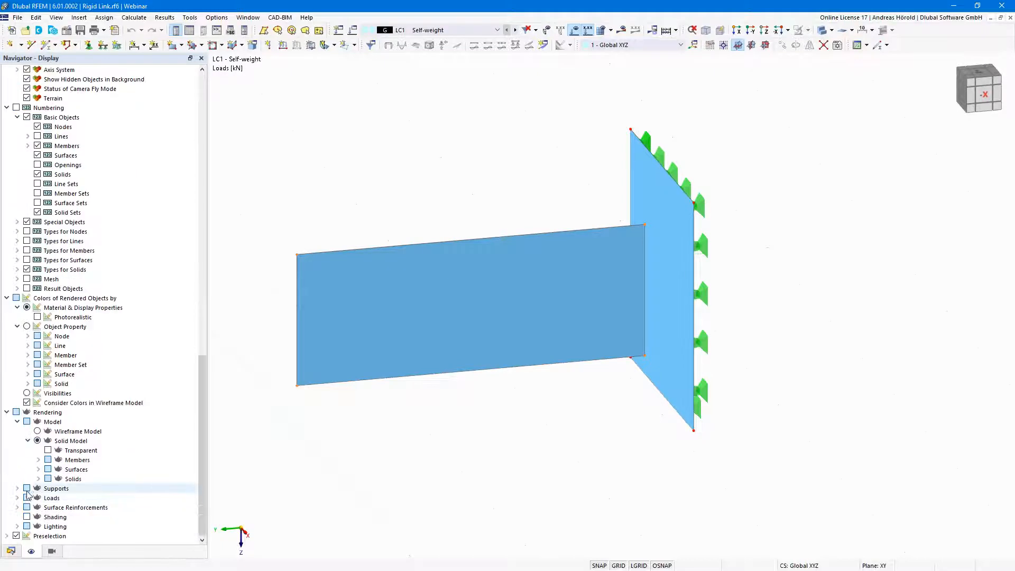
left_click(39, 469)
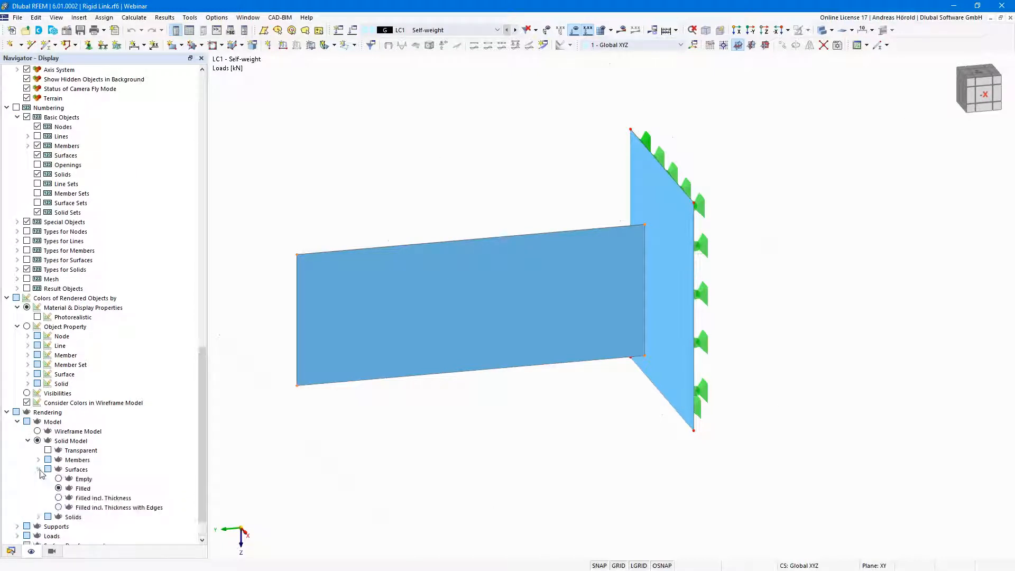
left_click(59, 489)
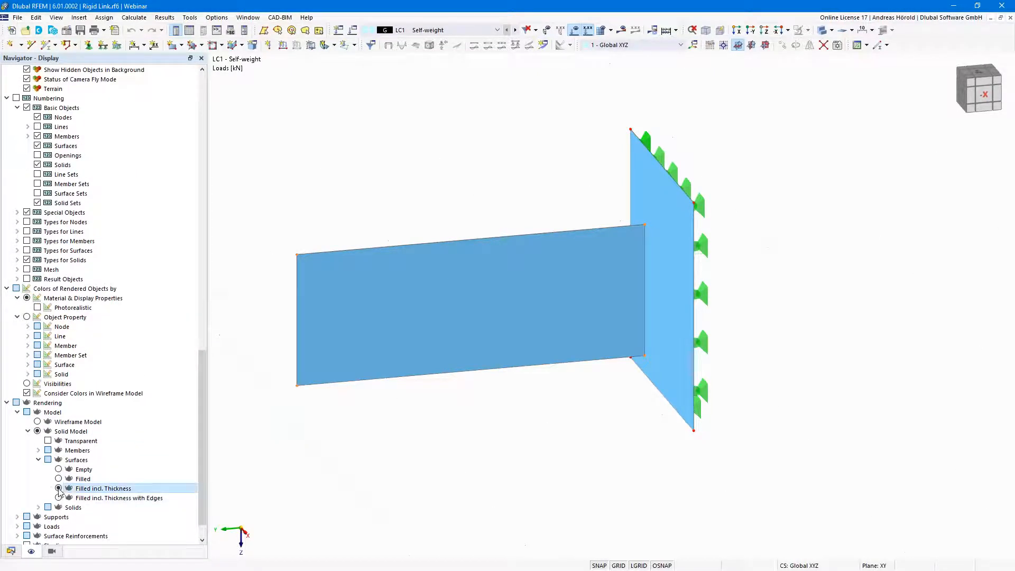
middle_click_drag(745, 445, 766, 435, "ctrl")
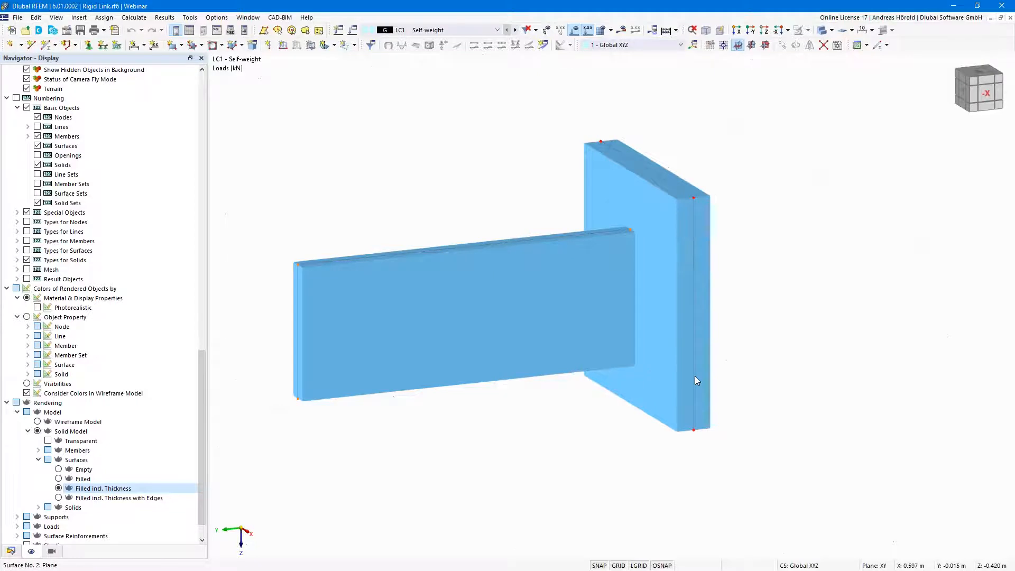
left_click(58, 479)
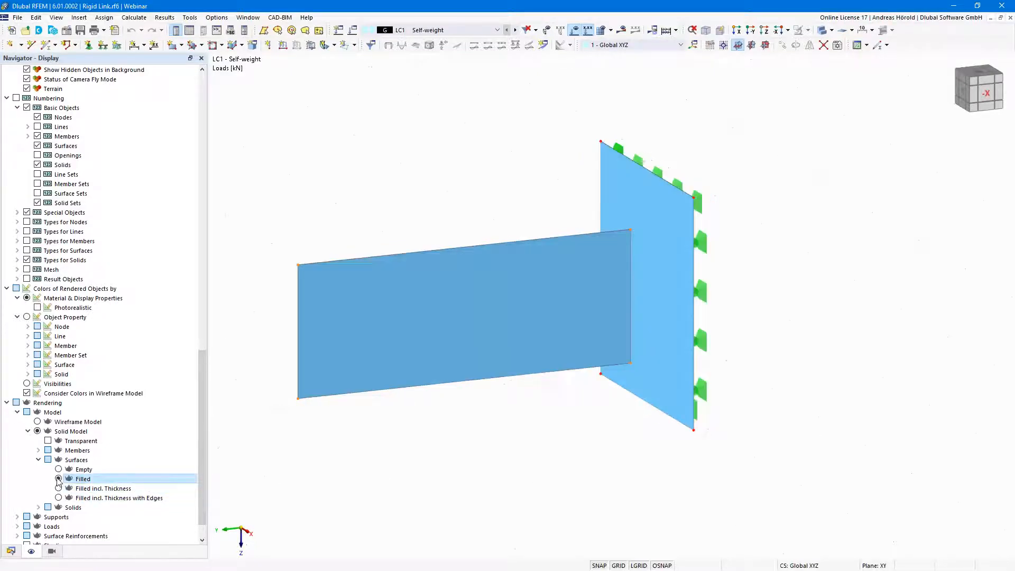
Start a new rigid link and review the Line to line, Line to surface and Diaphragm types
left_click(10, 551)
left_click(18, 251)
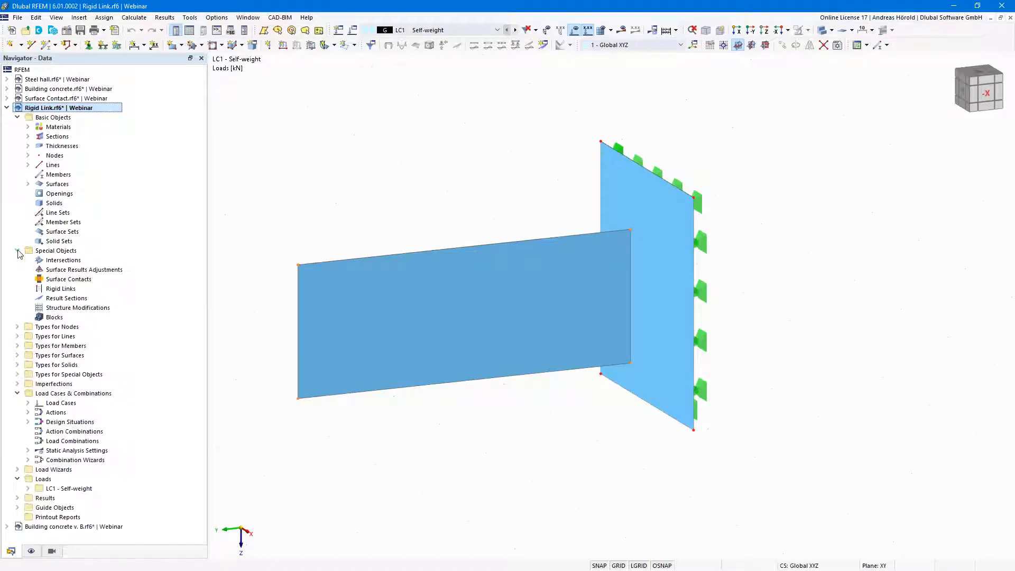
left_click(60, 289)
double_click(68, 293)
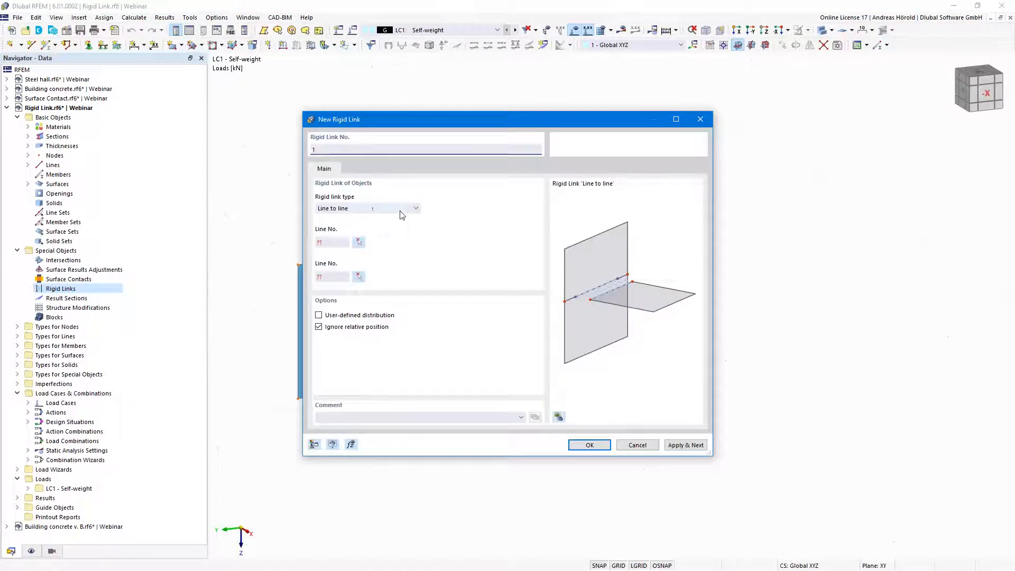
left_click(376, 209)
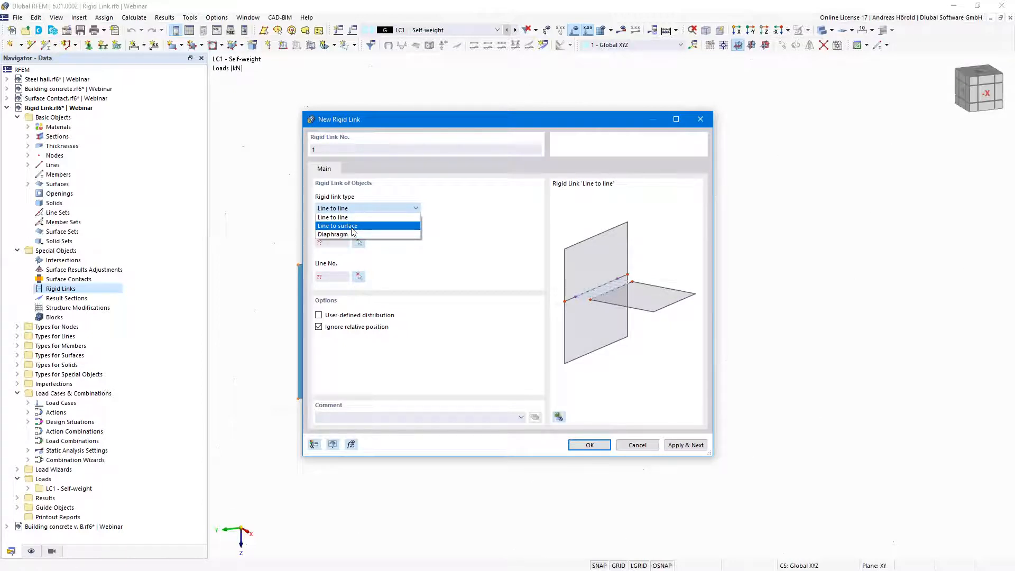
left_click(353, 227)
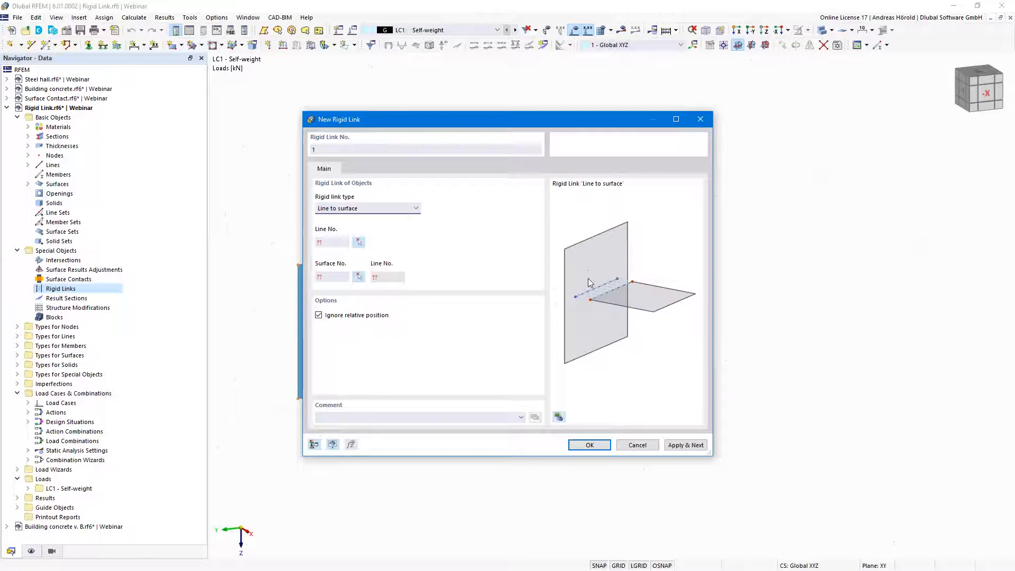
left_click(380, 211)
left_click(371, 236)
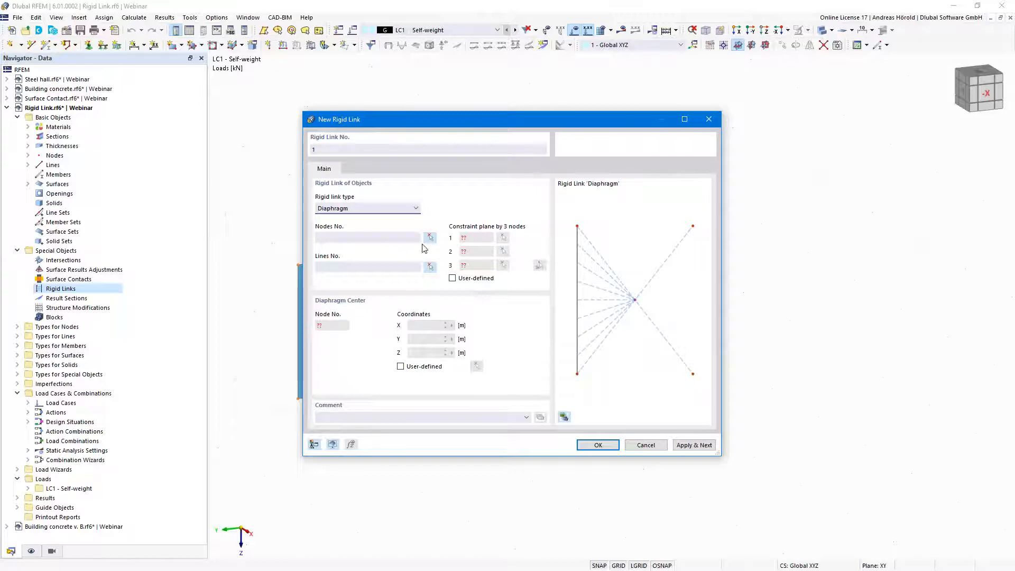
Create a Line to surface rigid link joining the projecting plate's end line 9 to the supported plate, surface 2
left_click(407, 211)
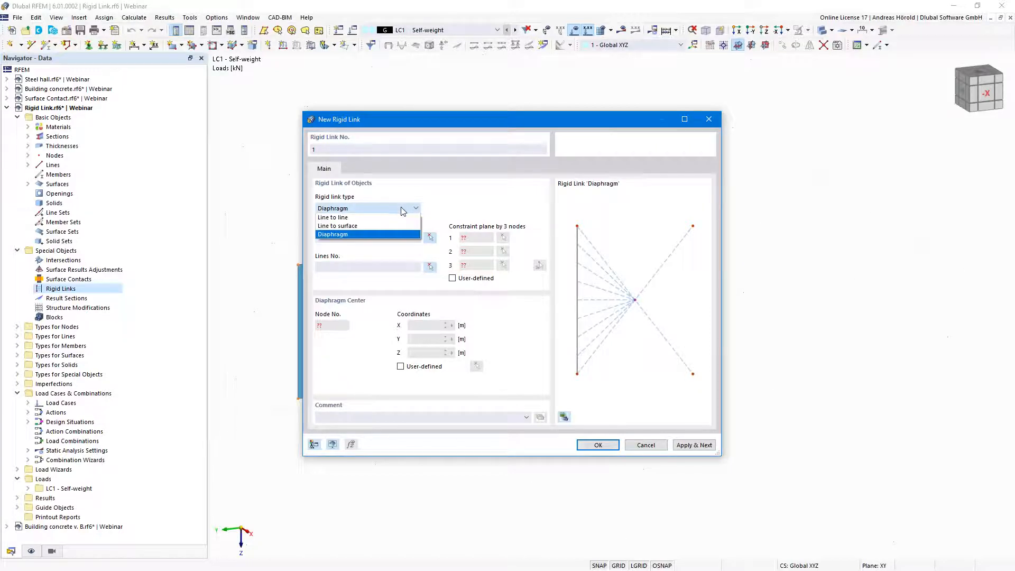
left_click(372, 226)
left_click(358, 242)
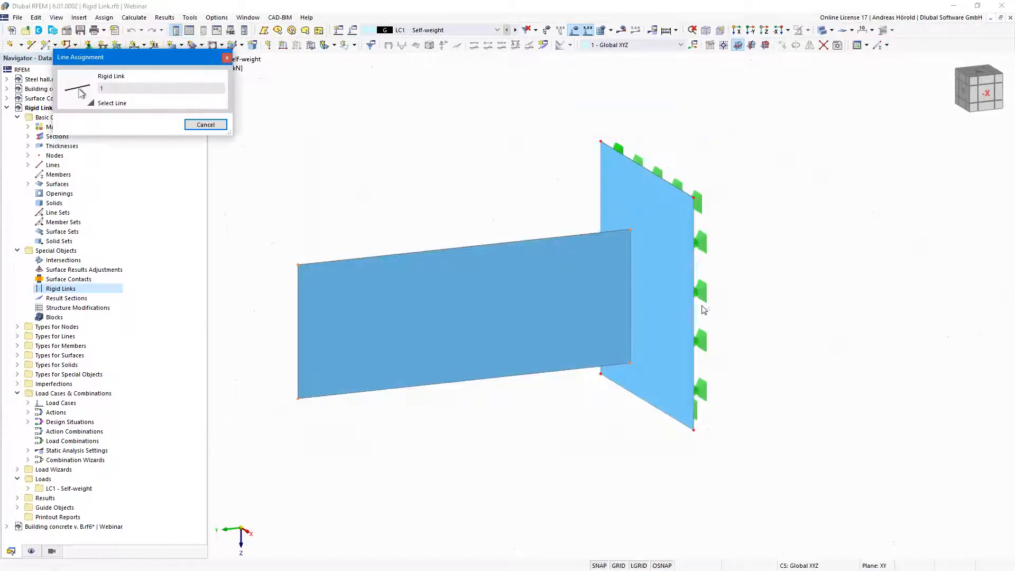
left_click(629, 297)
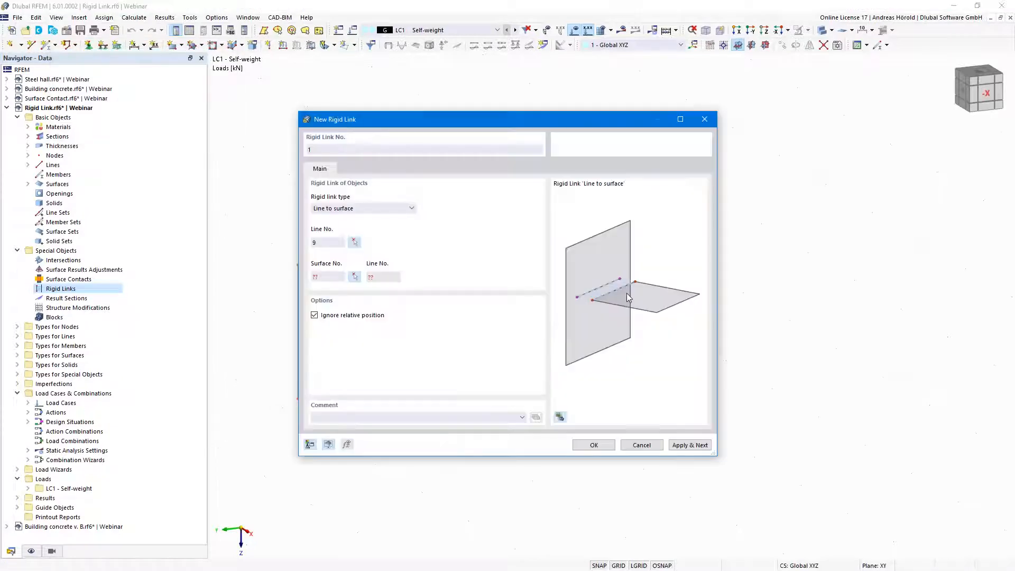
left_click(354, 277)
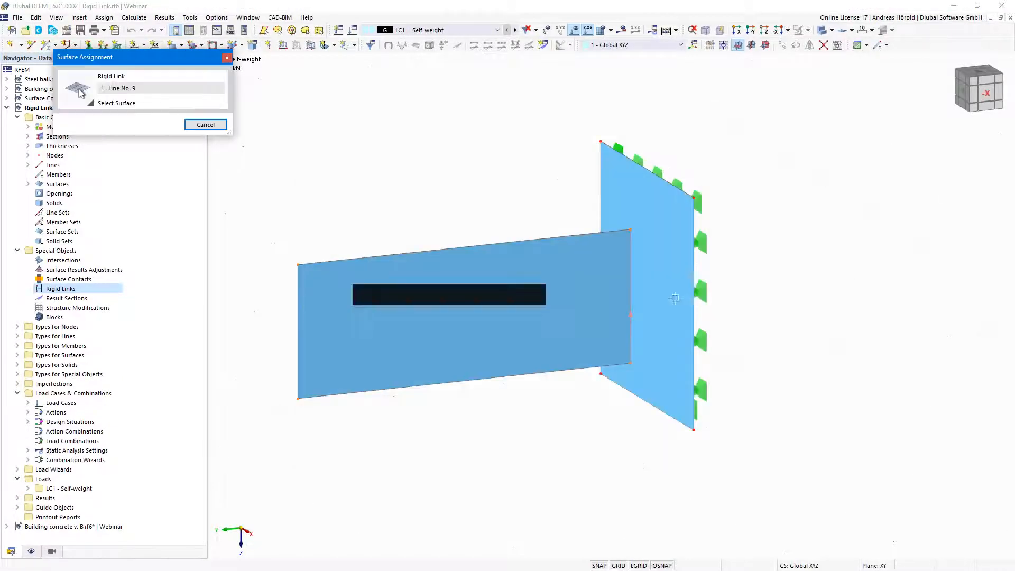
left_click(682, 292)
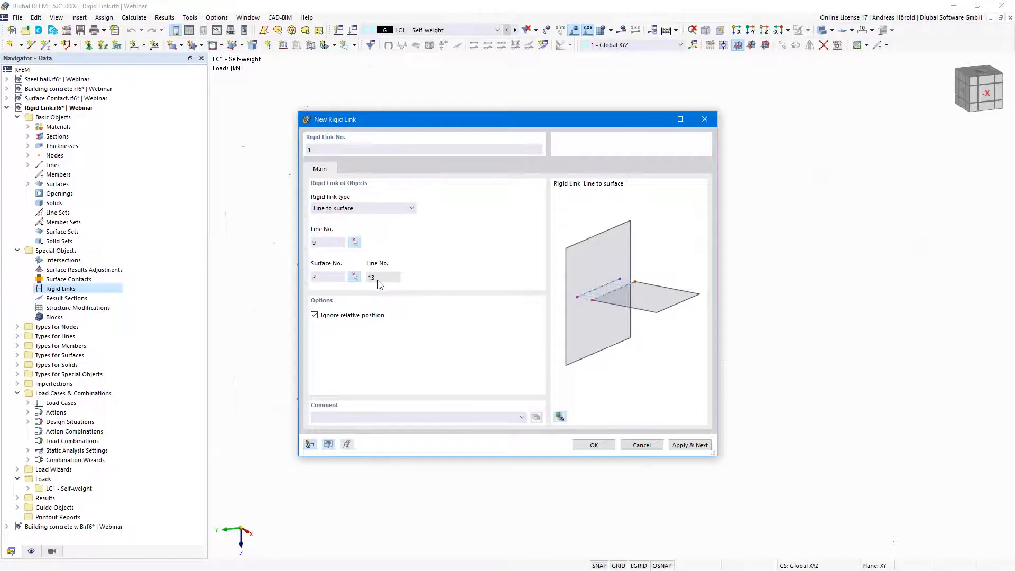
left_click(592, 444)
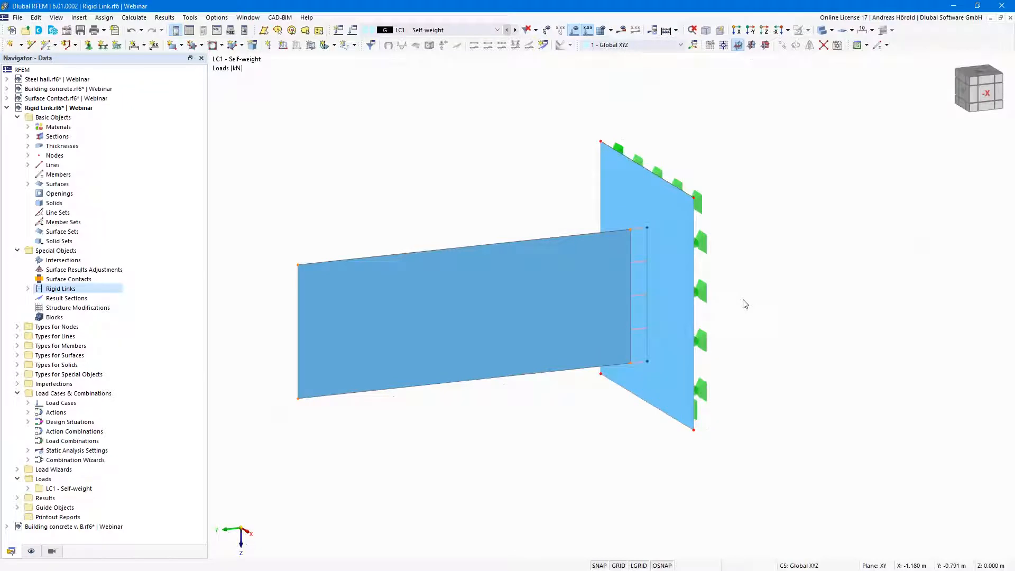
Calculate LC1 - Self-weight and examine the nodal load and the global deformation of the linked plates
left_click(621, 29)
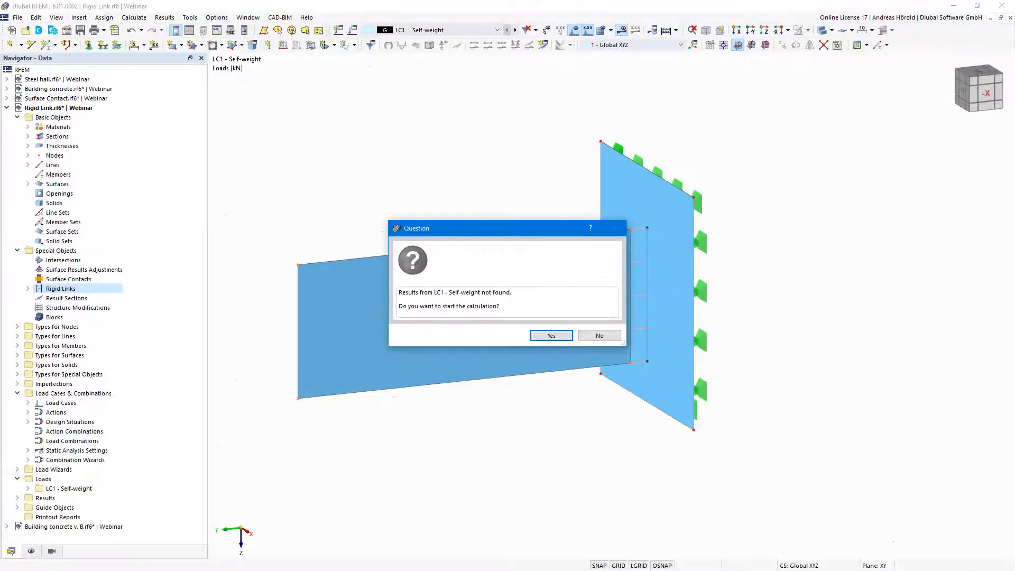
left_click(551, 335)
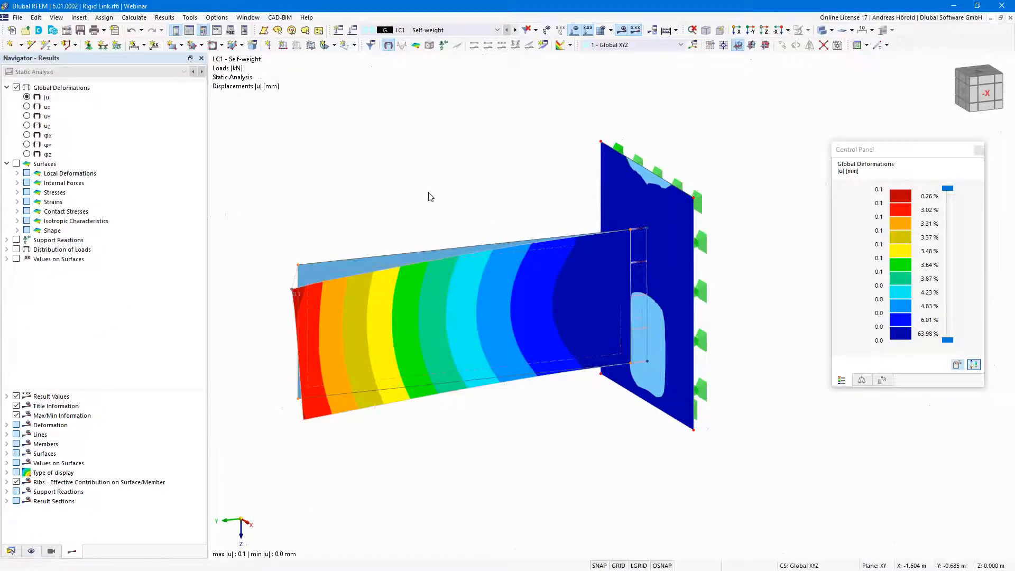
scroll(431, 195, "down", 2)
middle_click_drag(438, 254, 481, 409)
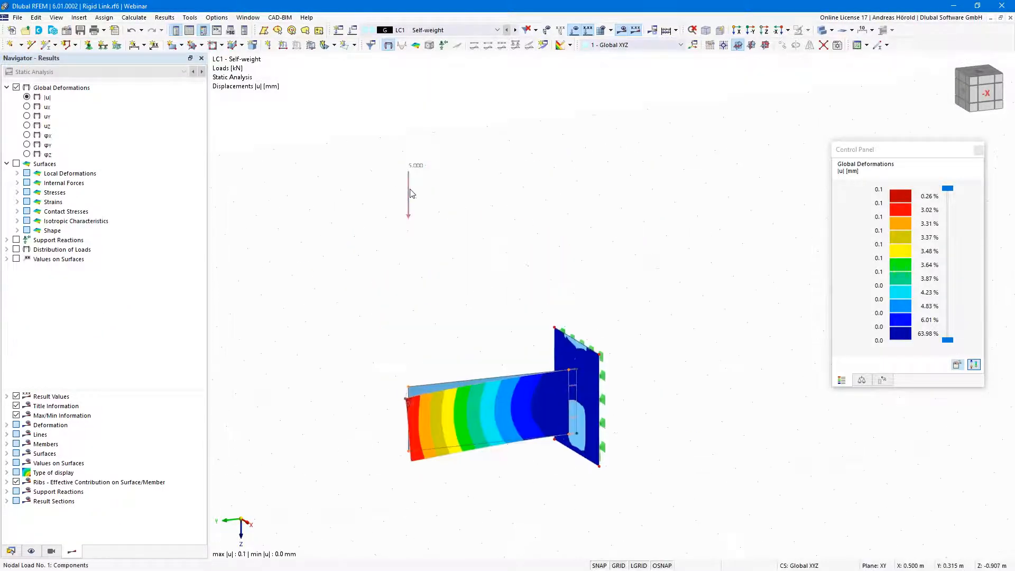
middle_click_drag(530, 374, 530, 351)
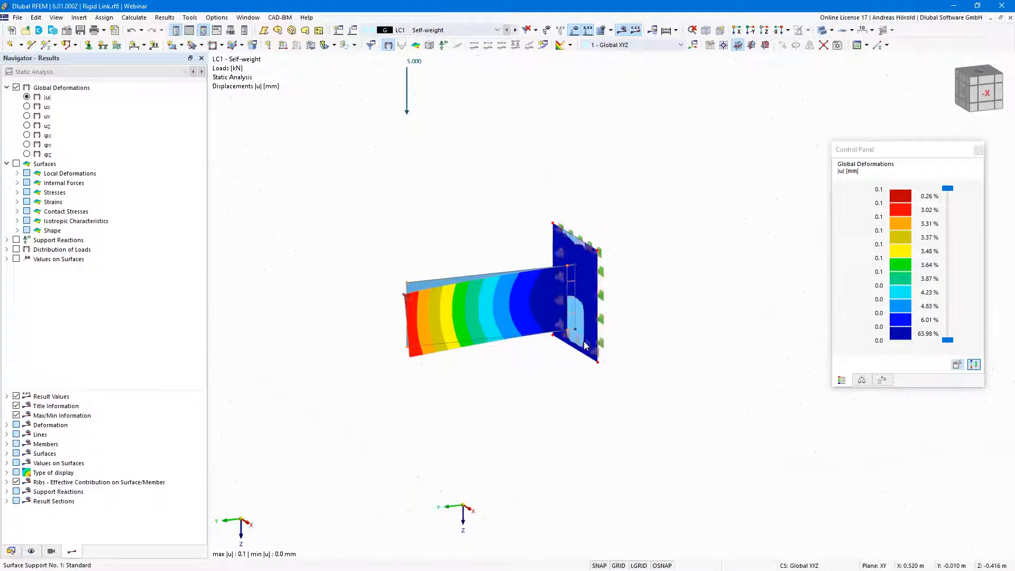
scroll(586, 339, "up", 4)
middle_click_drag(611, 438, 619, 437)
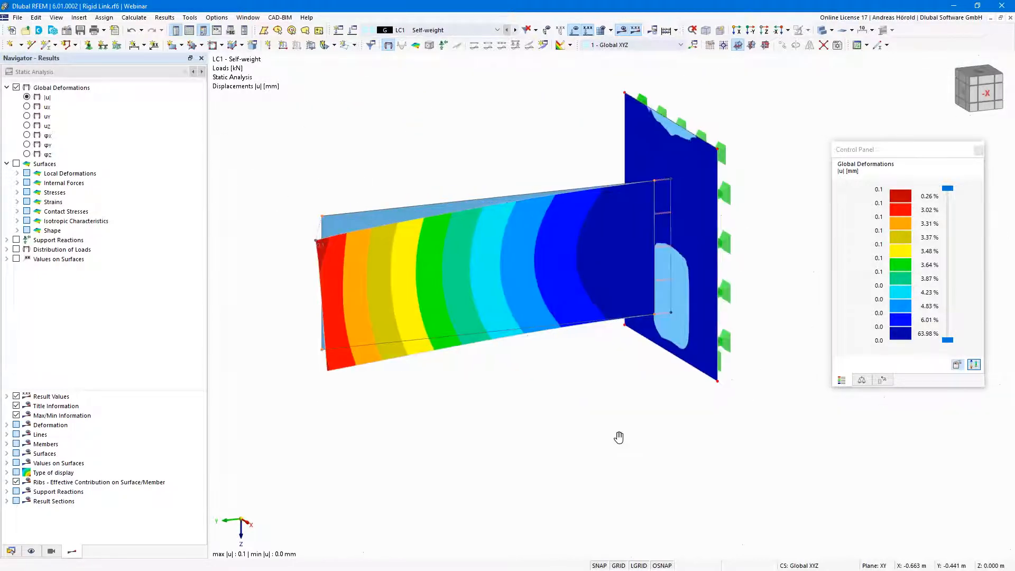
Switch to the Steel hall model and calculate the results for LC2 - Snow
left_click(11, 551)
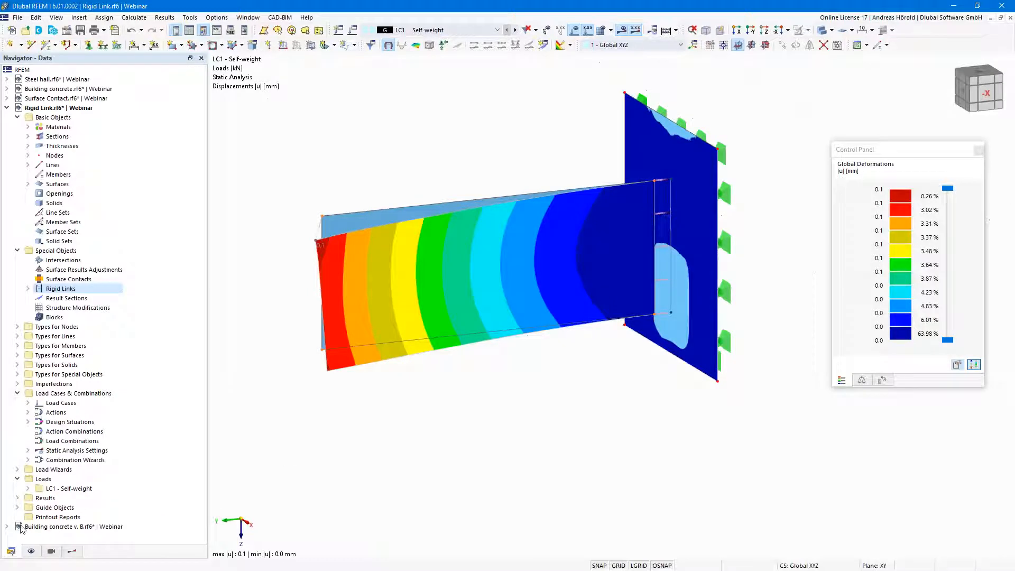
left_click(57, 80)
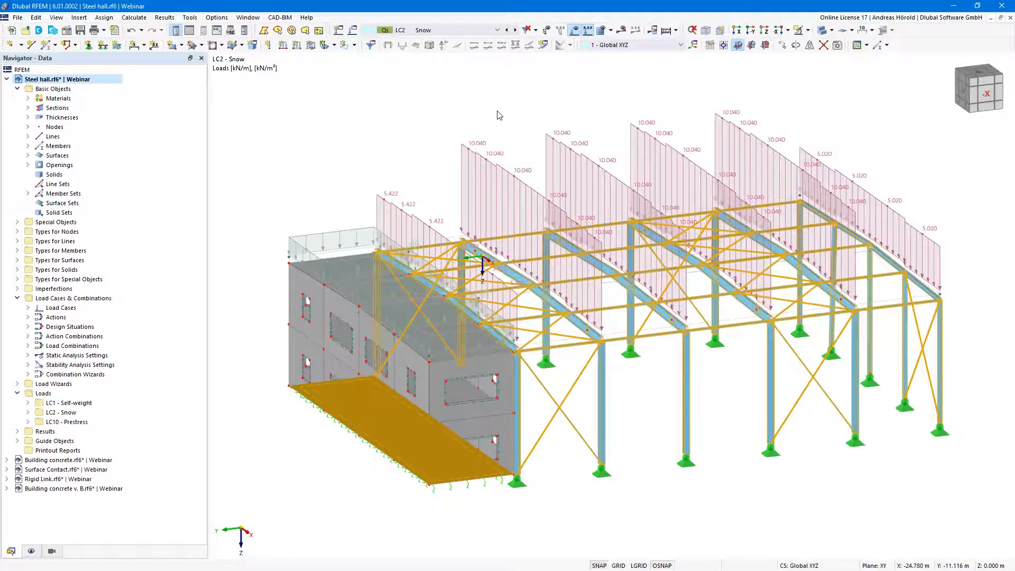
left_click(621, 31)
left_click(551, 336)
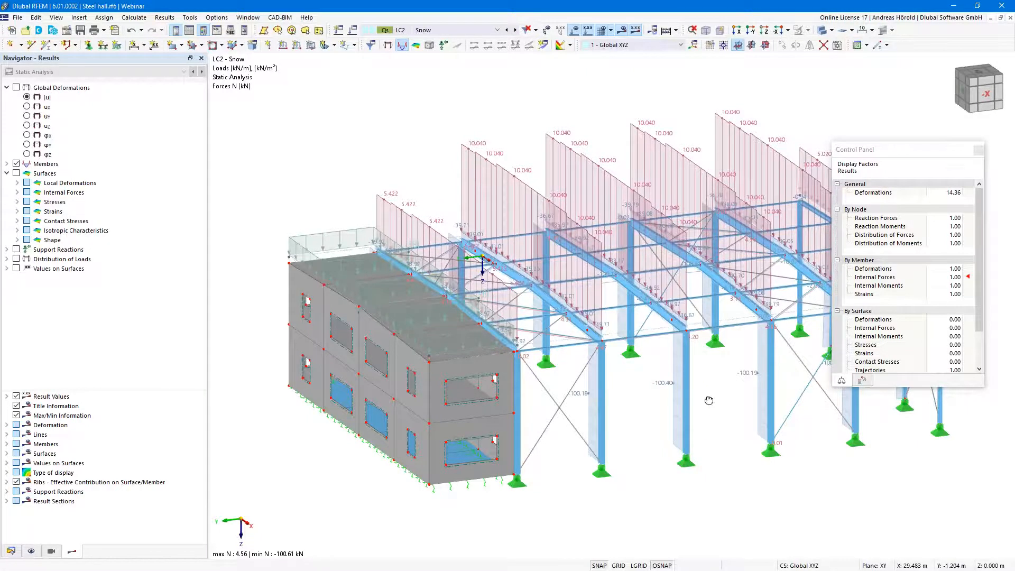
Examine the member forces N in the steel frames beside the concrete building and bring up the available actions for a member set
middle_click_drag(697, 401, 516, 382, "ctrl")
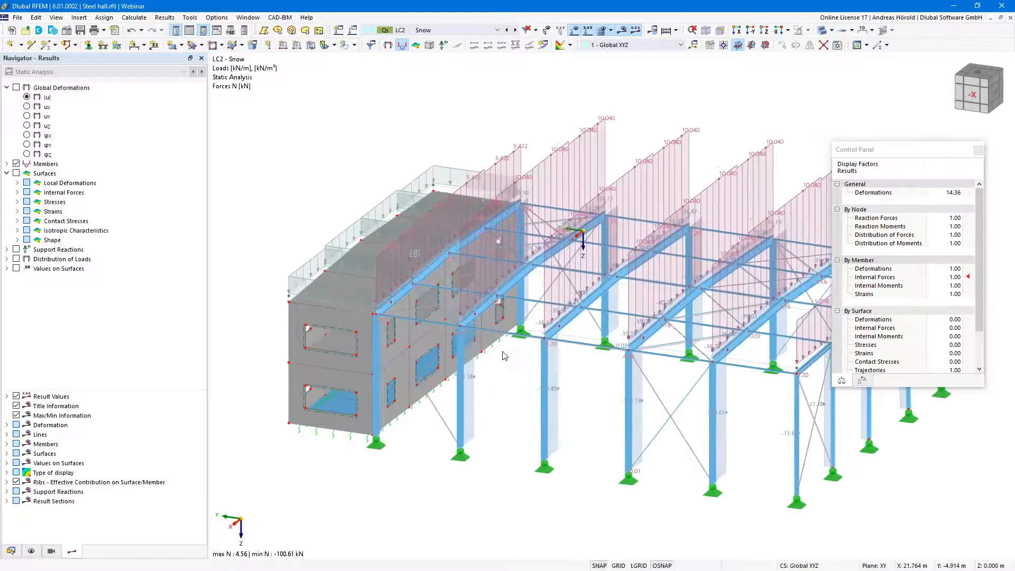
scroll(502, 354, "up", 1)
scroll(504, 358, "up", 2)
scroll(555, 408, "up", 3)
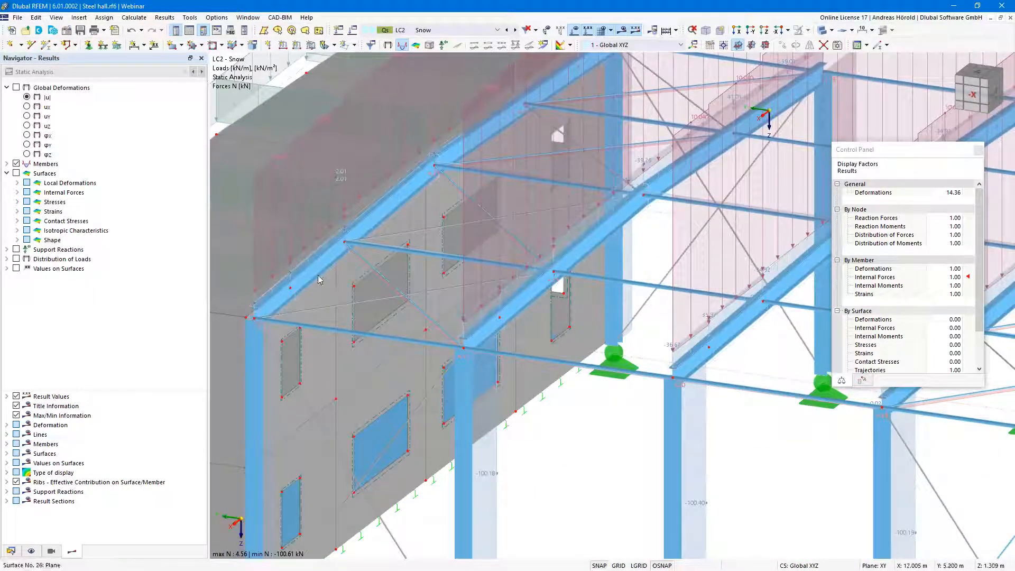
scroll(490, 227, "down", 3)
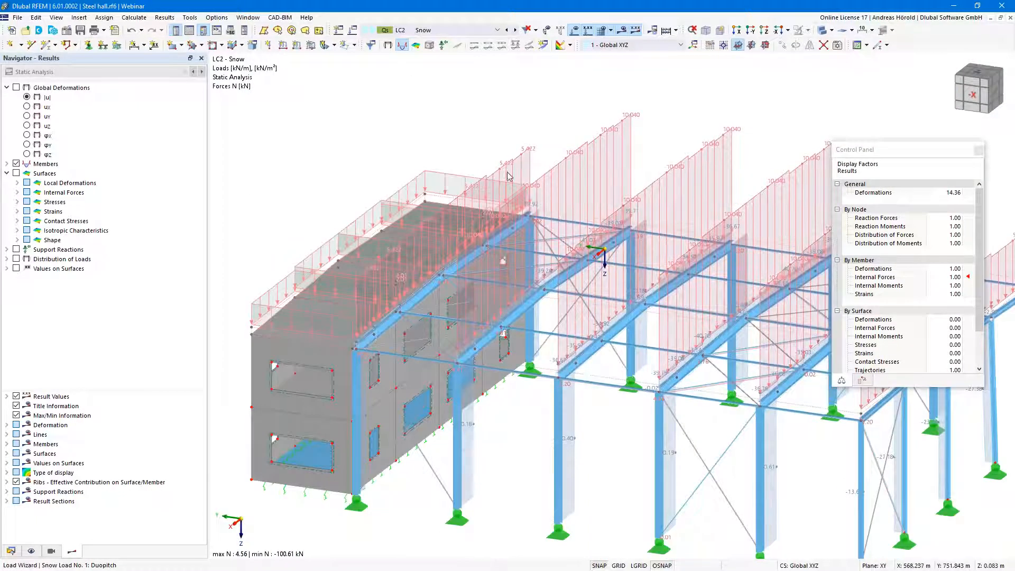
scroll(512, 425, "up", 4)
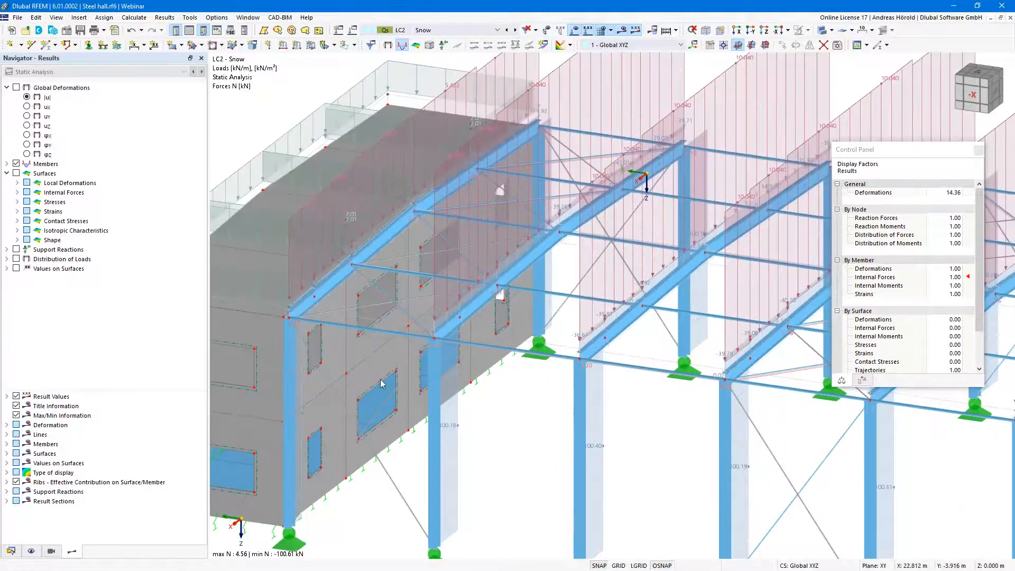
scroll(301, 318, "up", 3)
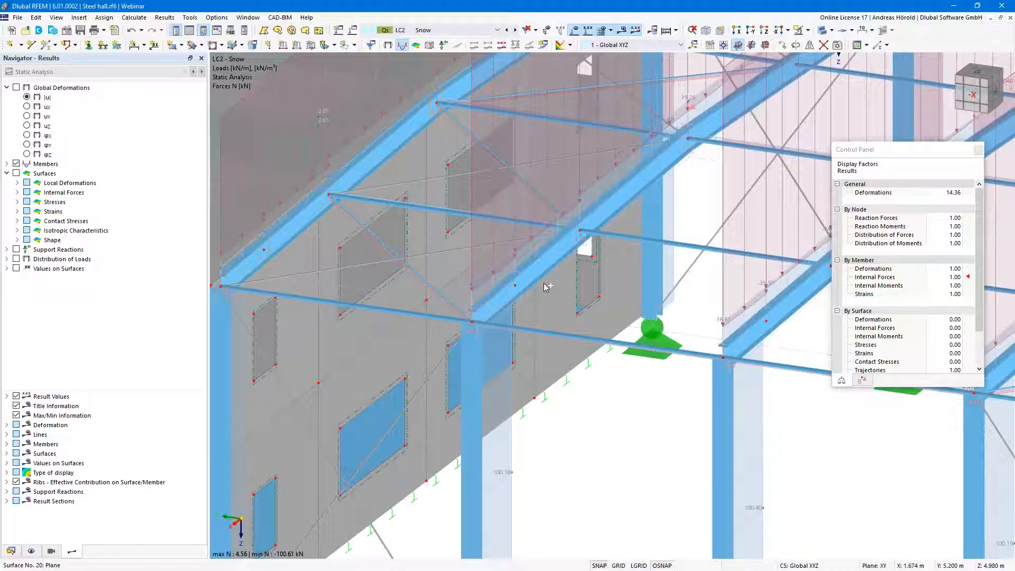
right_click(783, 334)
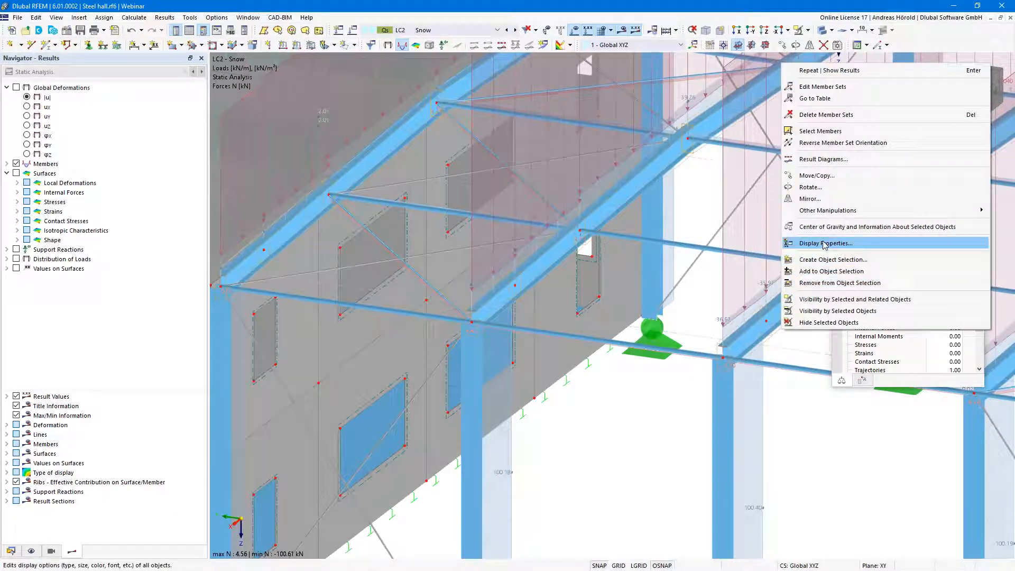
Open the result diagrams of the selected member sets and display the My/Mu moments instead of the N axial forces
left_click(823, 158)
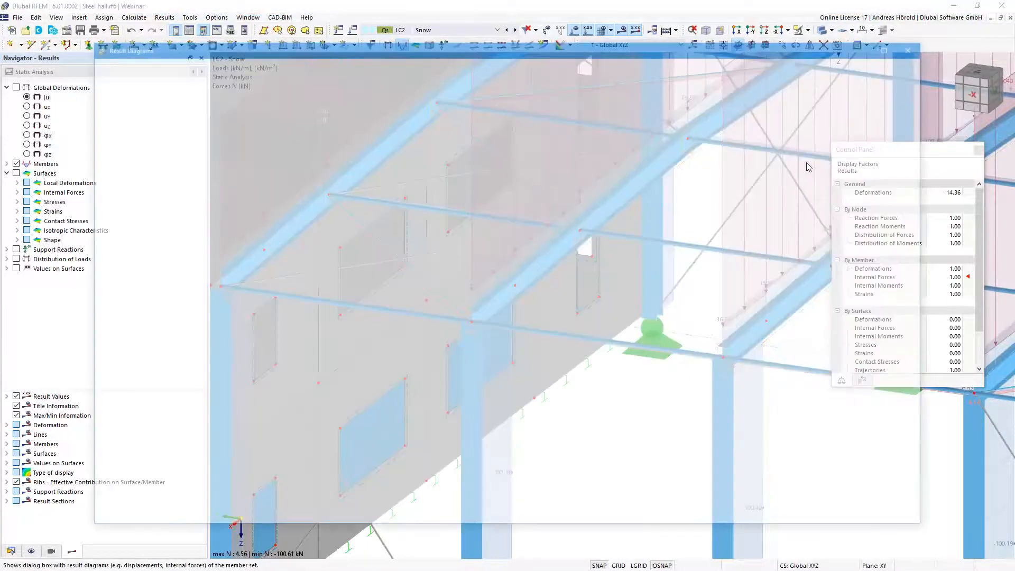
left_click_drag(930, 262, 810, 264)
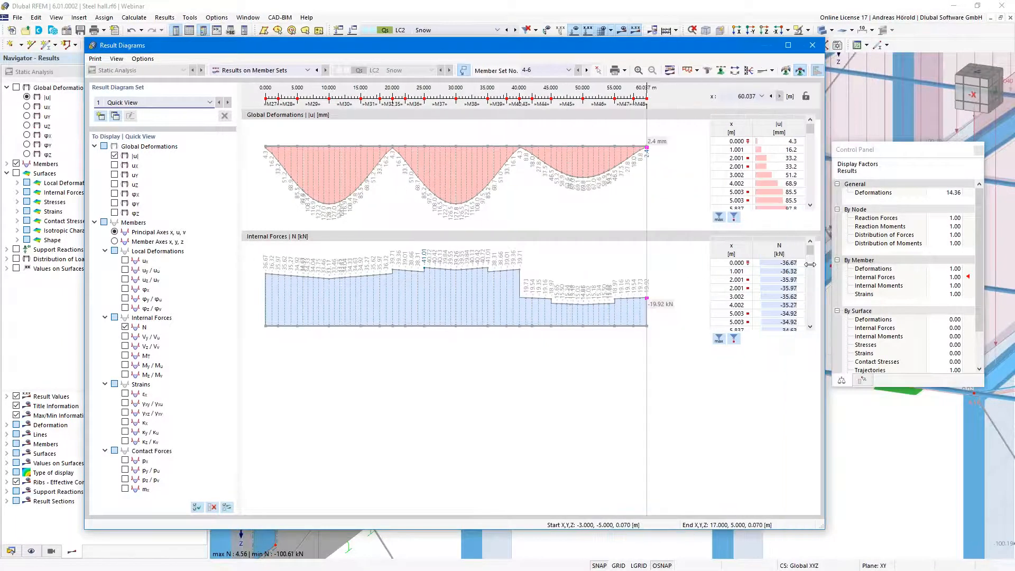
left_click(124, 366)
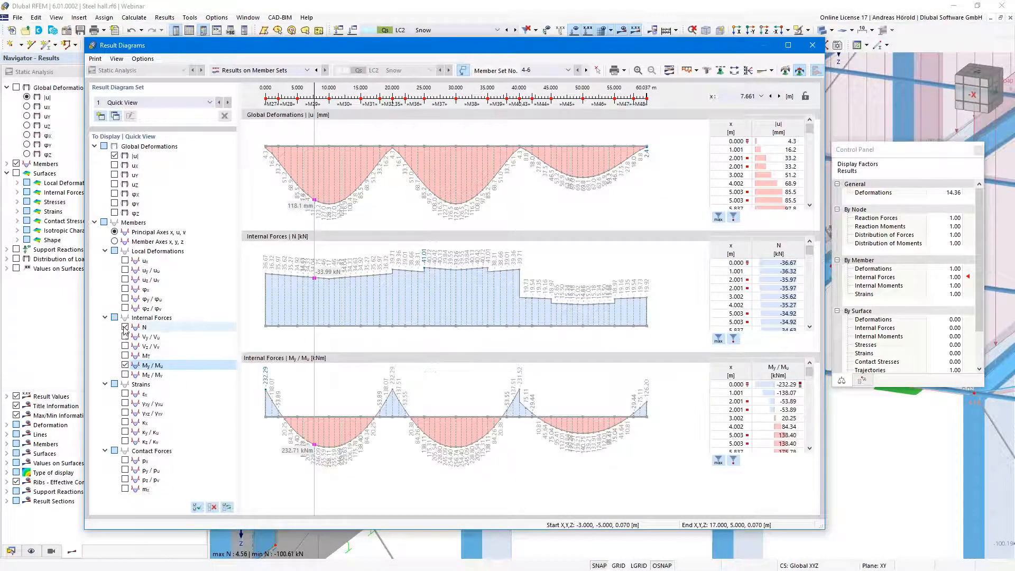
left_click(126, 328)
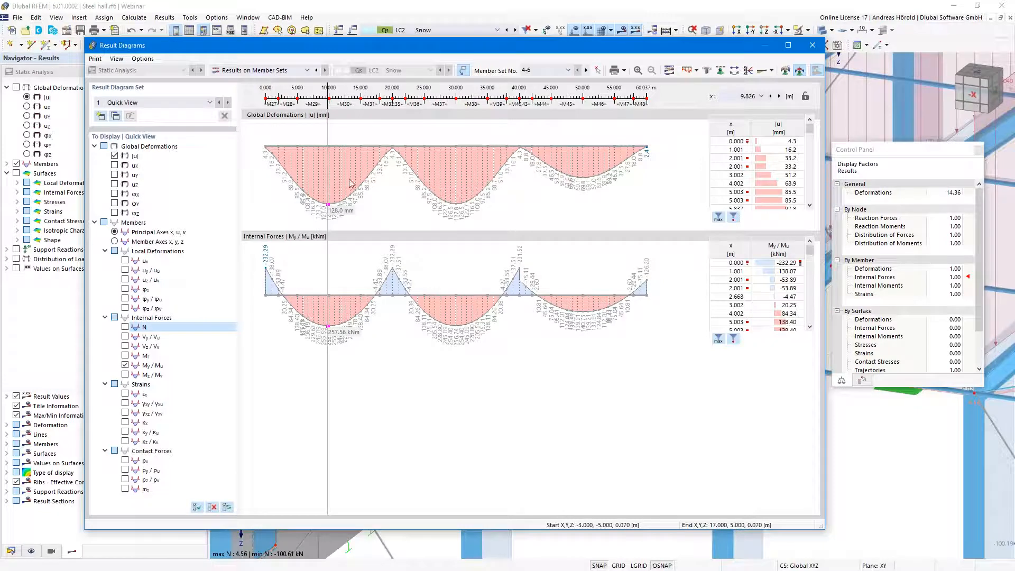
Switch the member set diagrams to Overlapped, then Overlapped | Envelope Only, and finally Overlapped | Descriptions
left_click(697, 71)
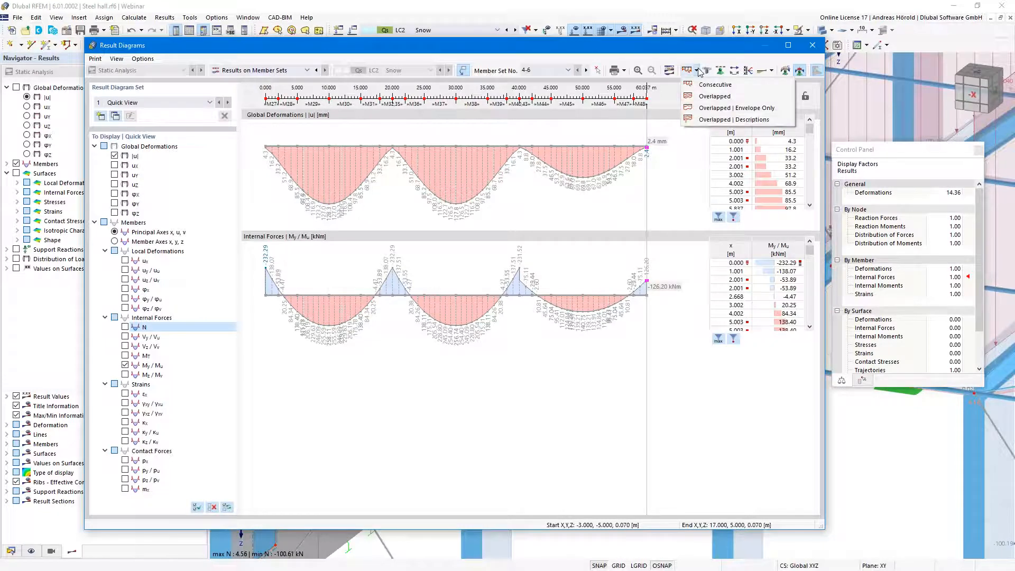
left_click(714, 97)
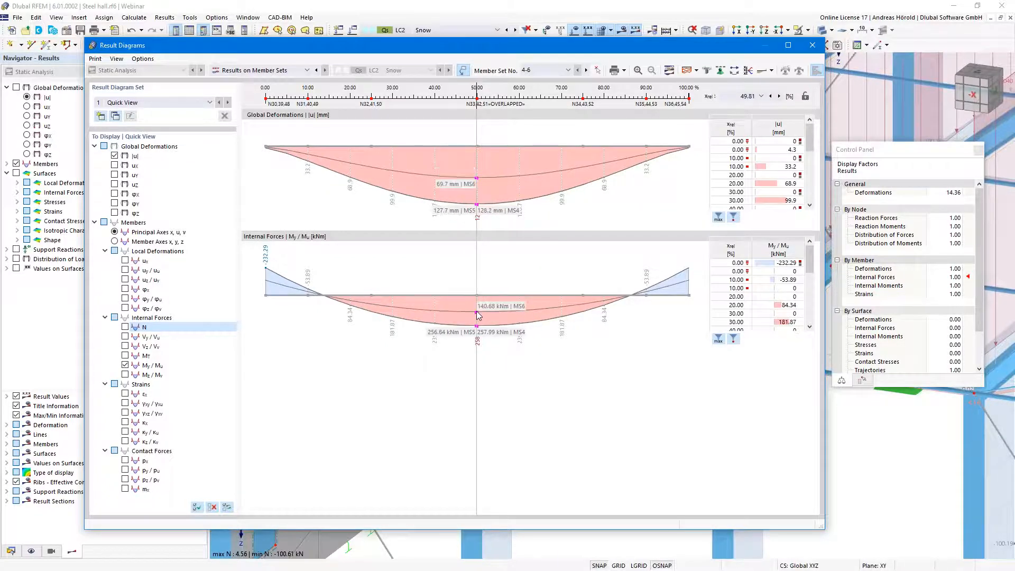
left_click(697, 73)
left_click(717, 112)
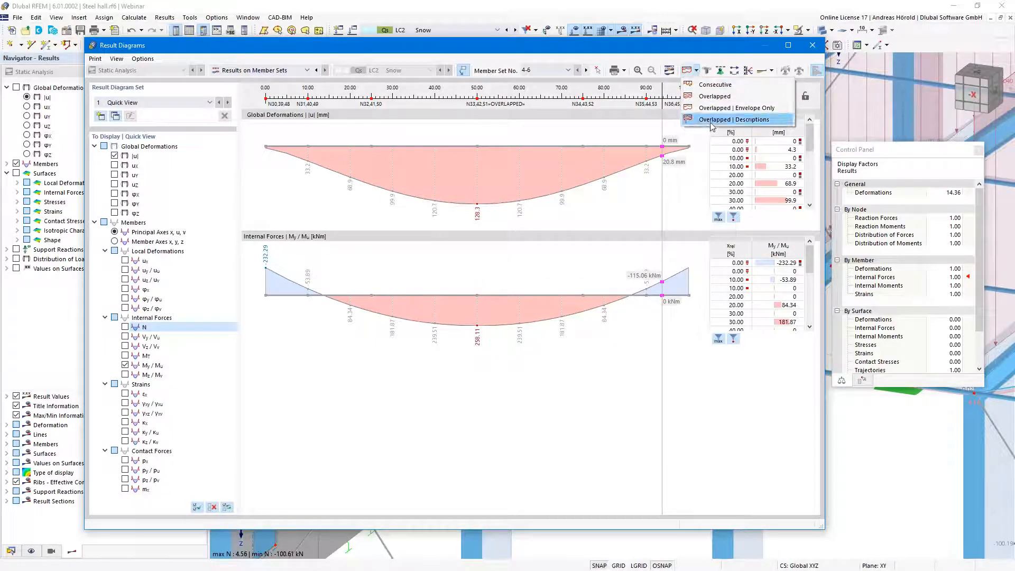
left_click(734, 120)
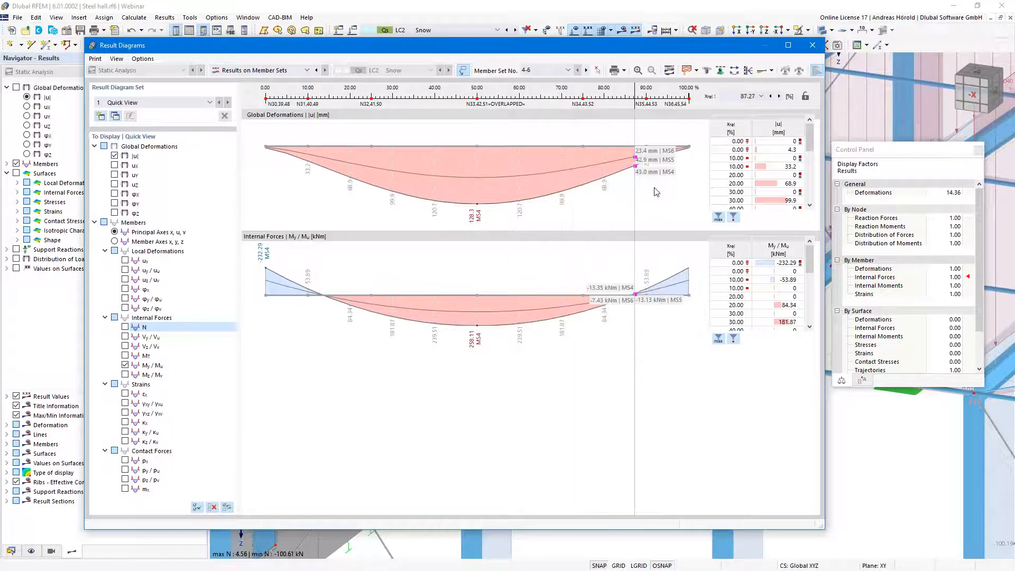
left_click(772, 72)
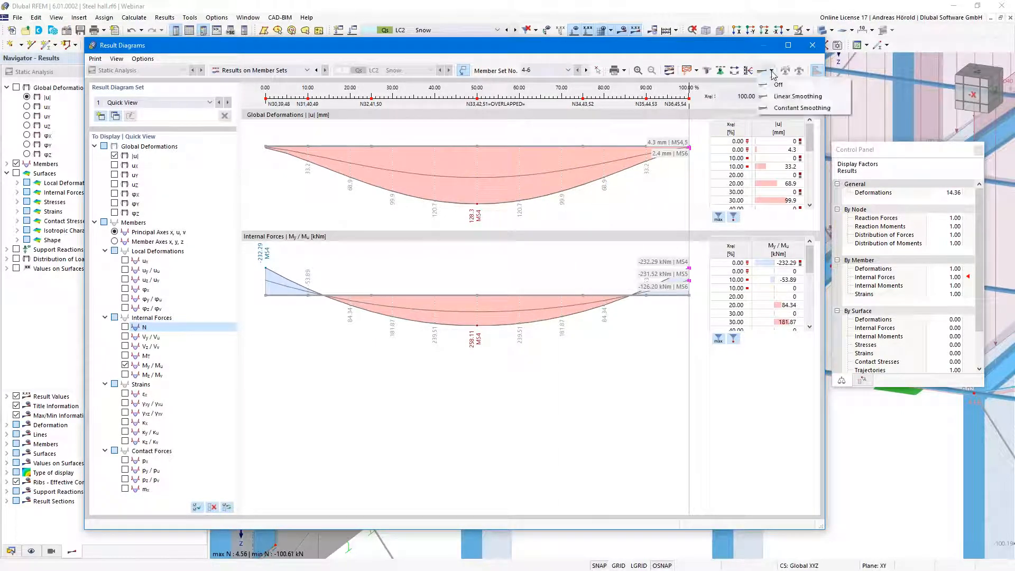
left_click(668, 219)
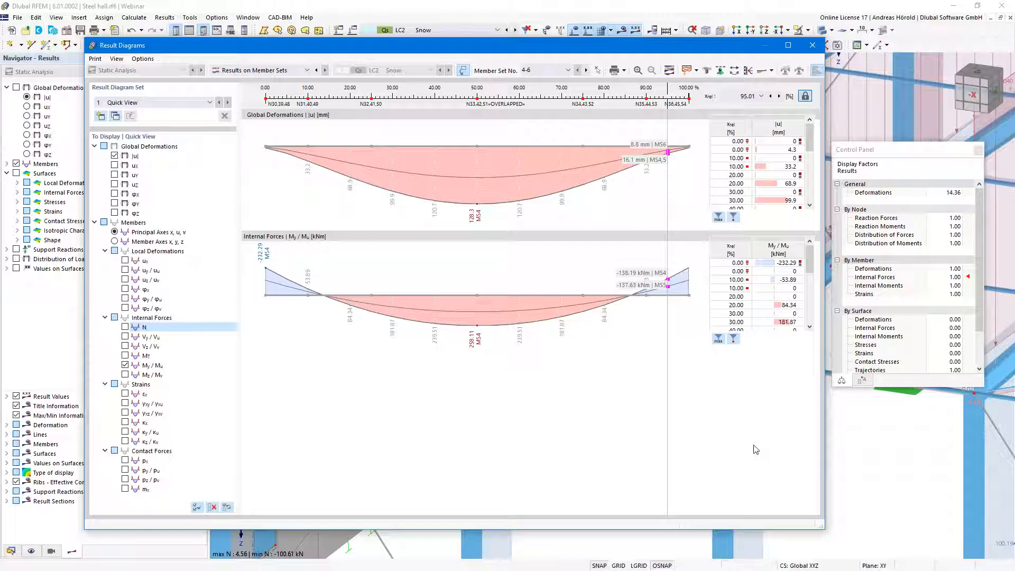
left_click(883, 449)
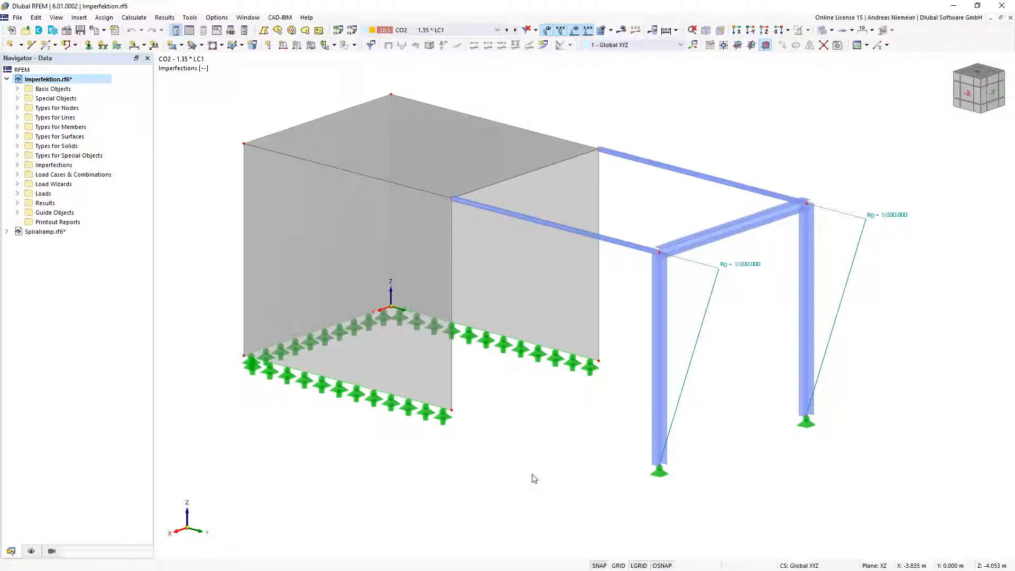
View imperfection cases IC1 - In X and IC2 - In Y on the frame model and list the imperfection cases in the project data
middle_click_drag(543, 426, 574, 428, "ctrl")
scroll(578, 468, "down", 2)
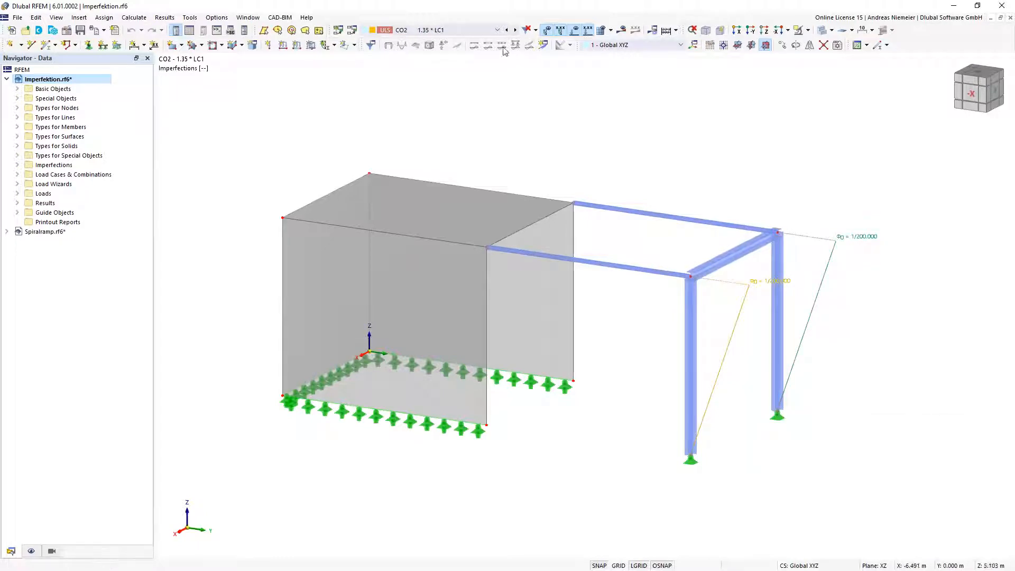
left_click(497, 31)
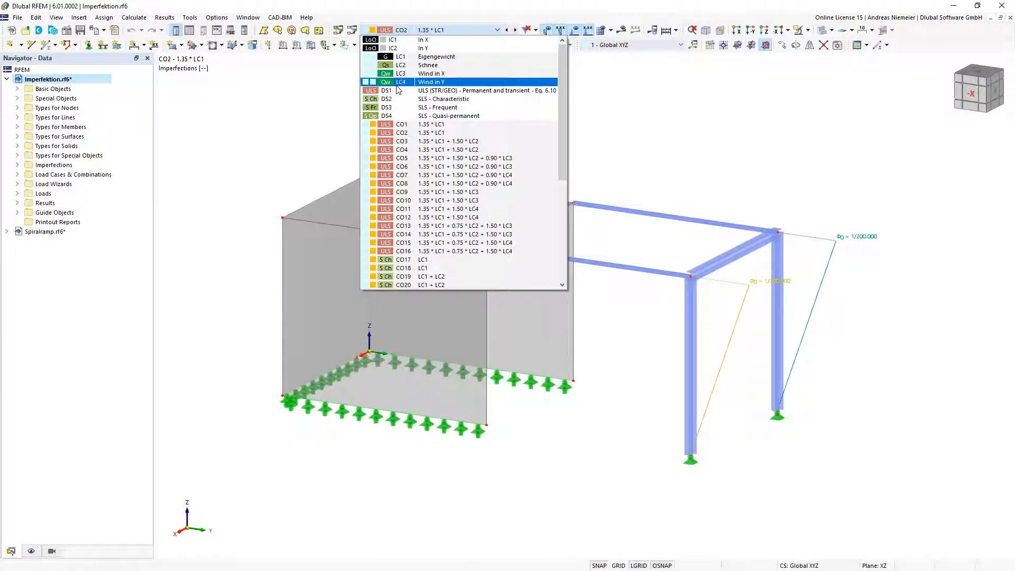
left_click(399, 43)
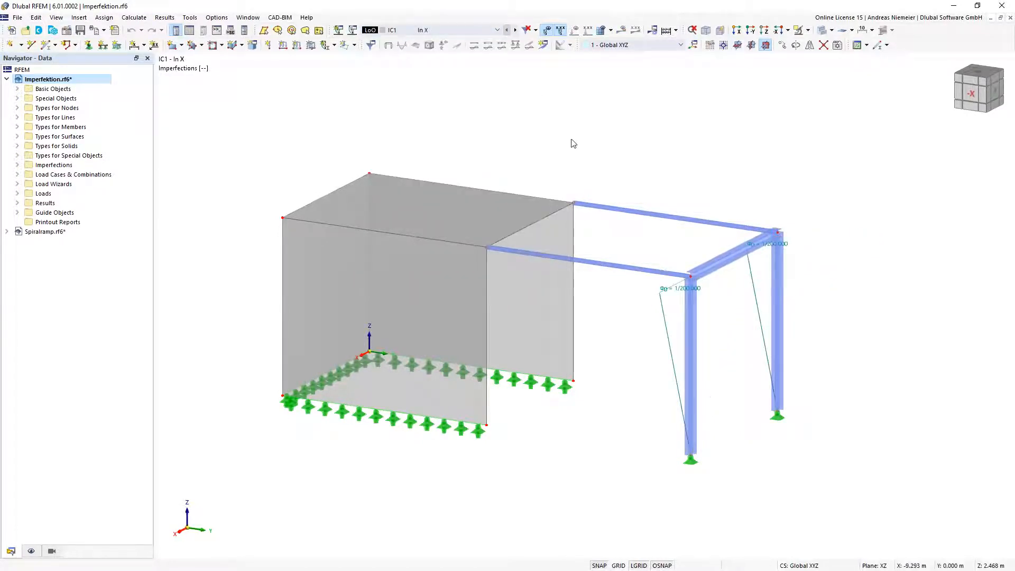
middle_click_drag(585, 170, 560, 159)
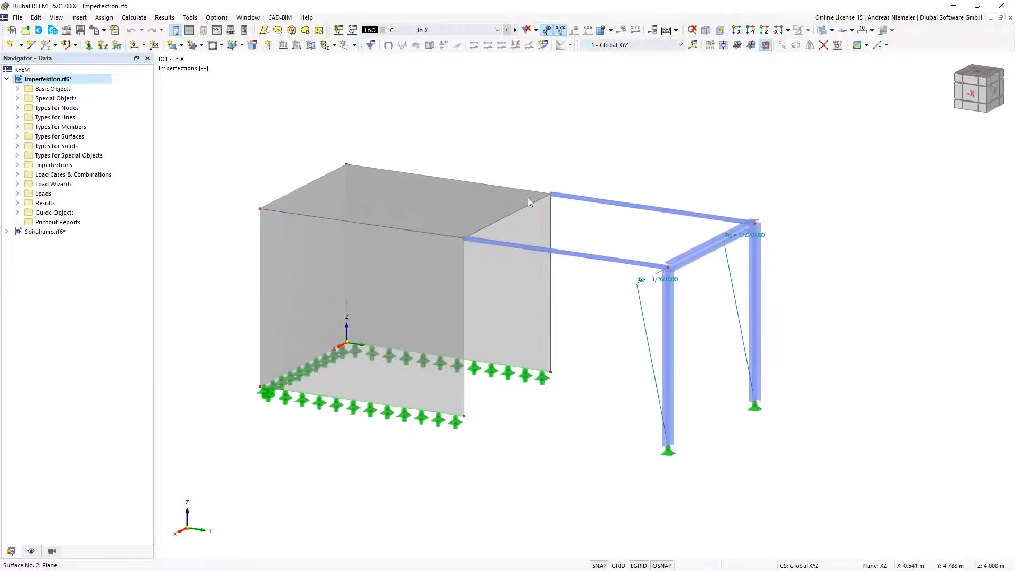
left_click(516, 31)
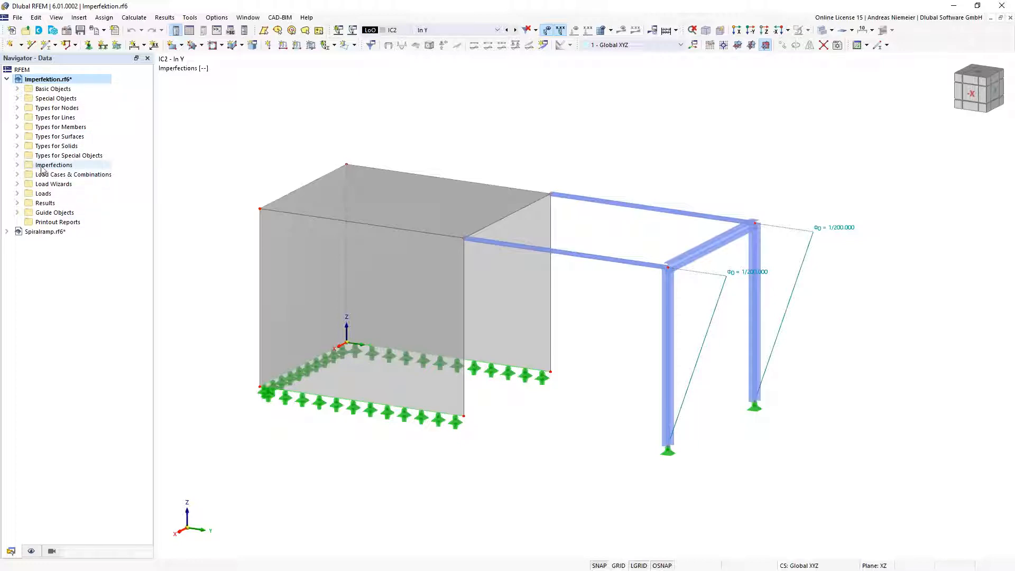
left_click(17, 164)
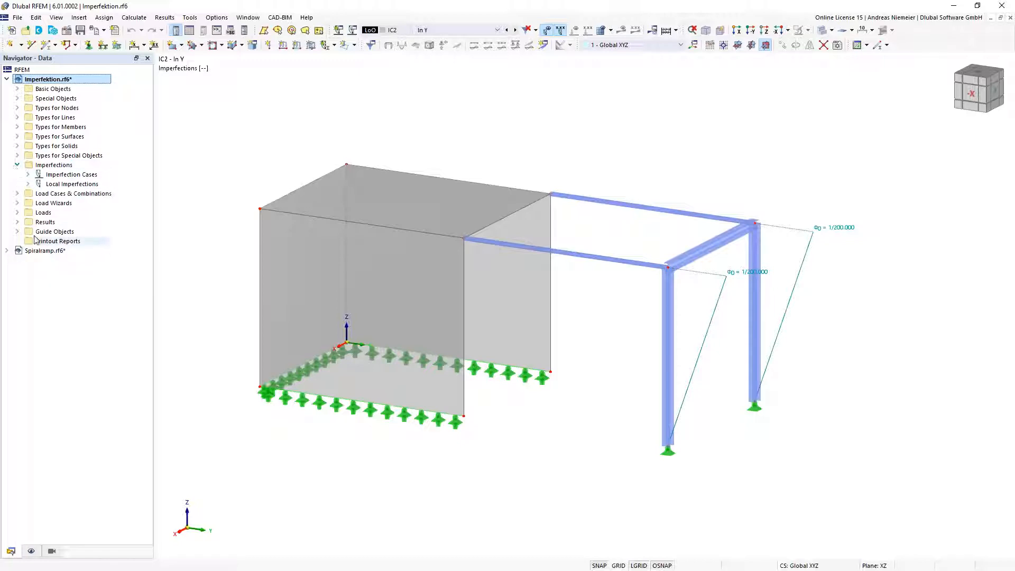
left_click(28, 174)
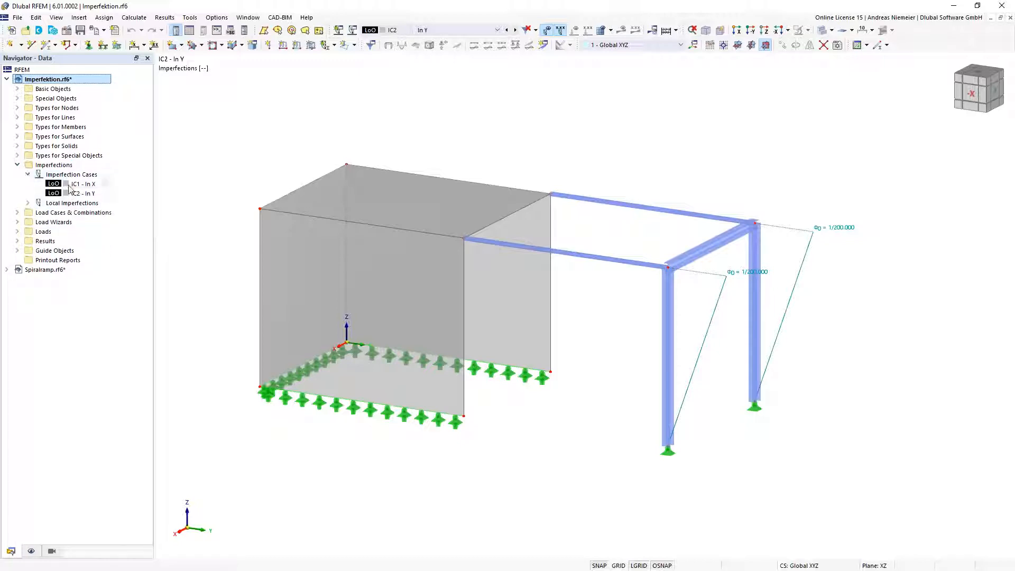
Try the Consider imperfection option on load case LC1 Eigengewicht and discard the load case changes
right_click(90, 213)
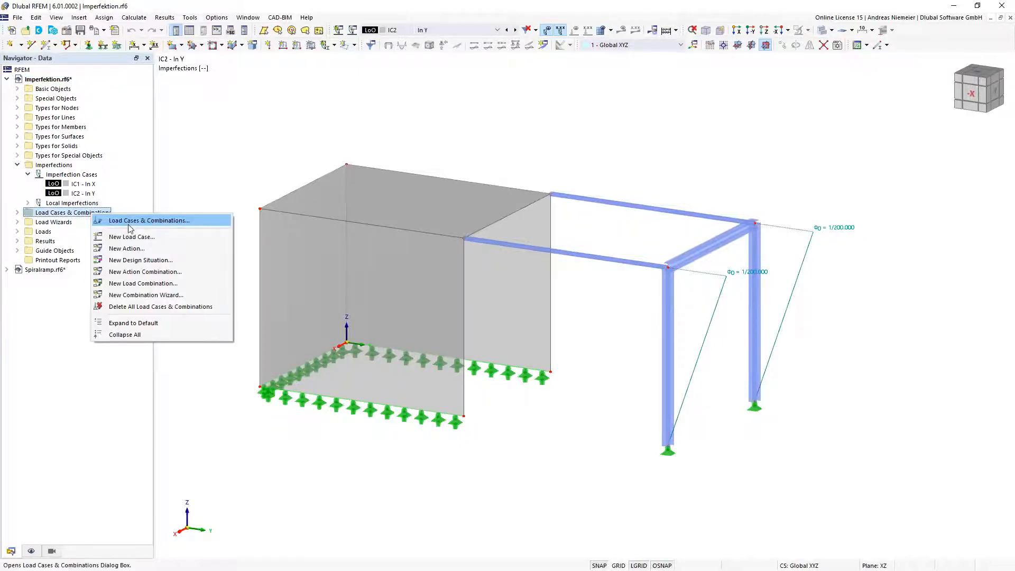
left_click(131, 222)
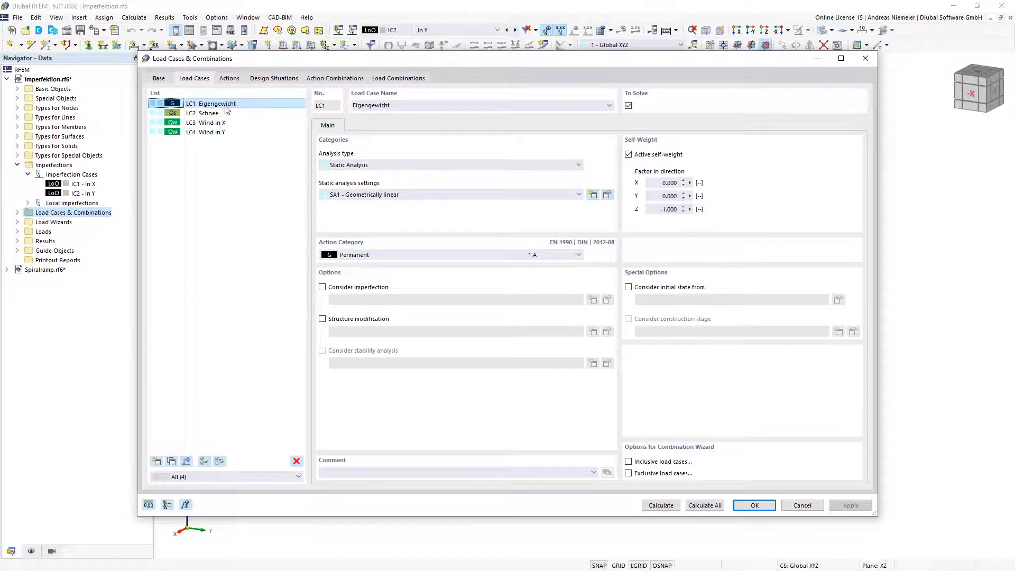
left_click(322, 287)
left_click(375, 299)
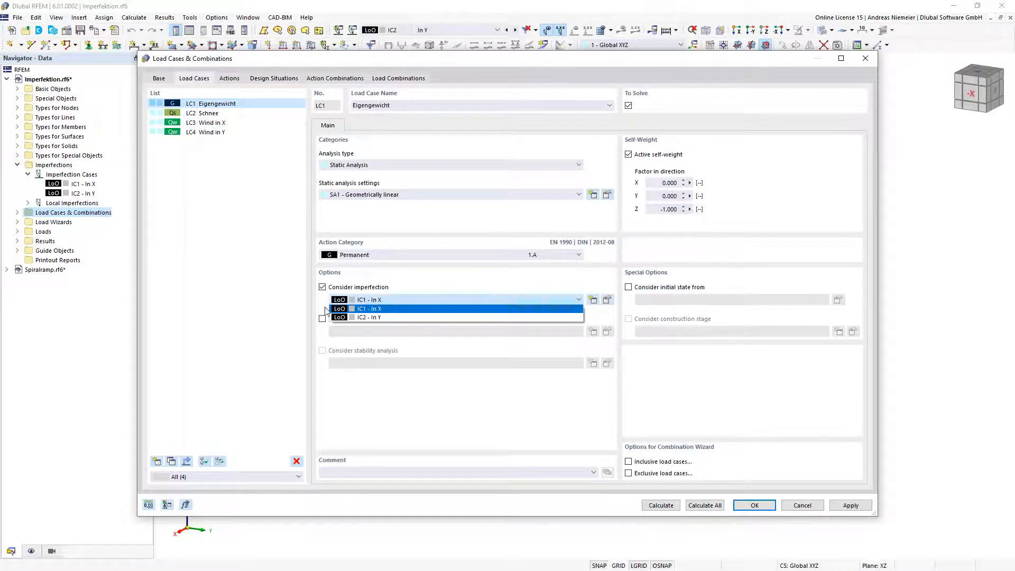
left_click(323, 288)
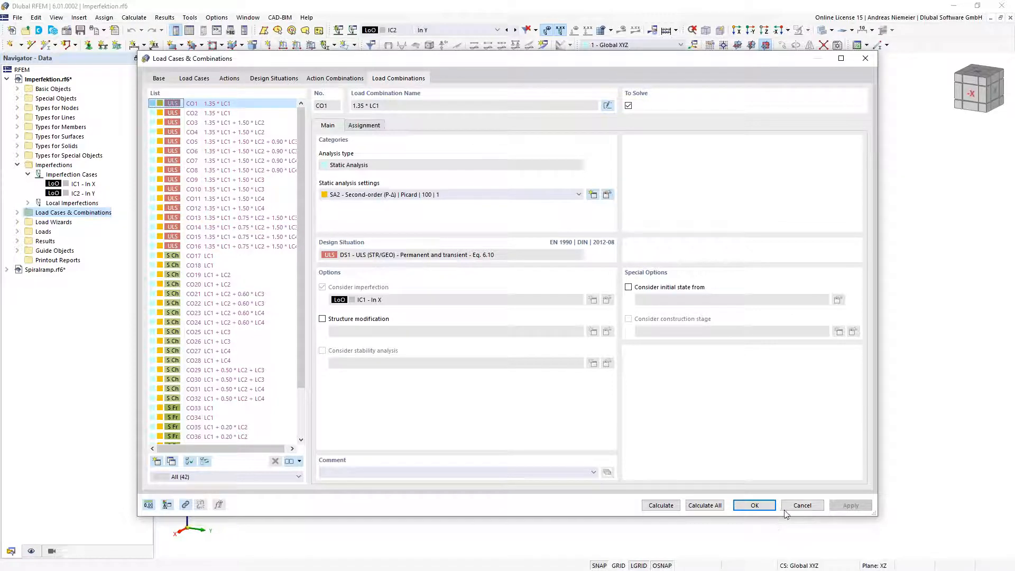
left_click(802, 512)
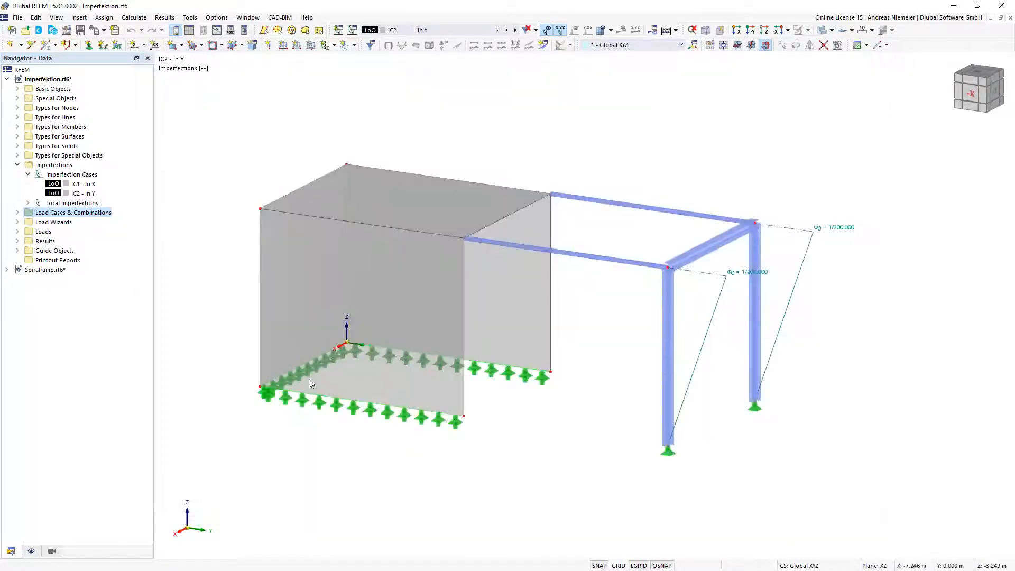
Assign load case LC3 Wind in X to imperfection case IC1 and load case LC4 Wind in Y to imperfection case IC2
right_click(82, 185)
left_click(112, 196)
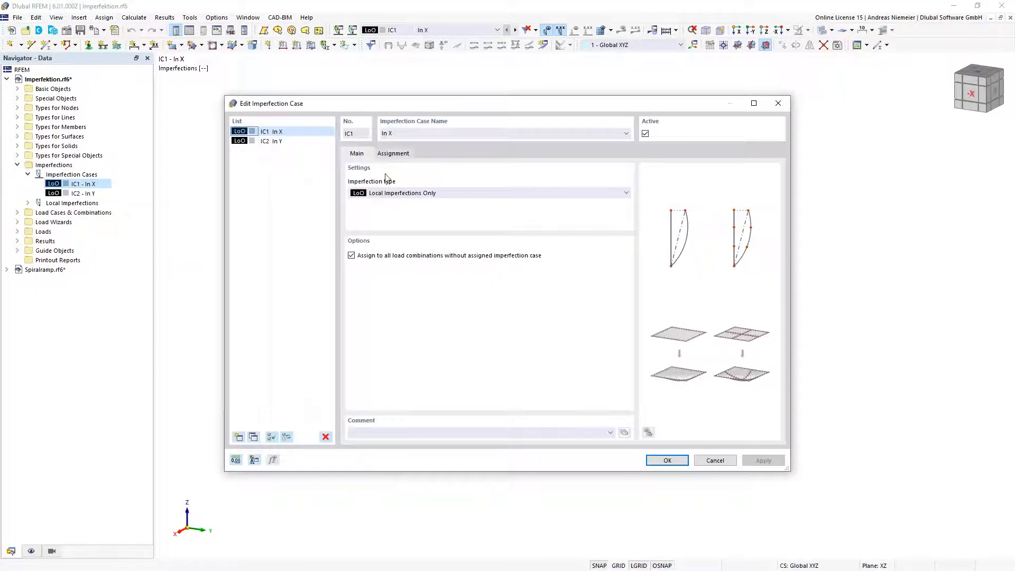
left_click(394, 153)
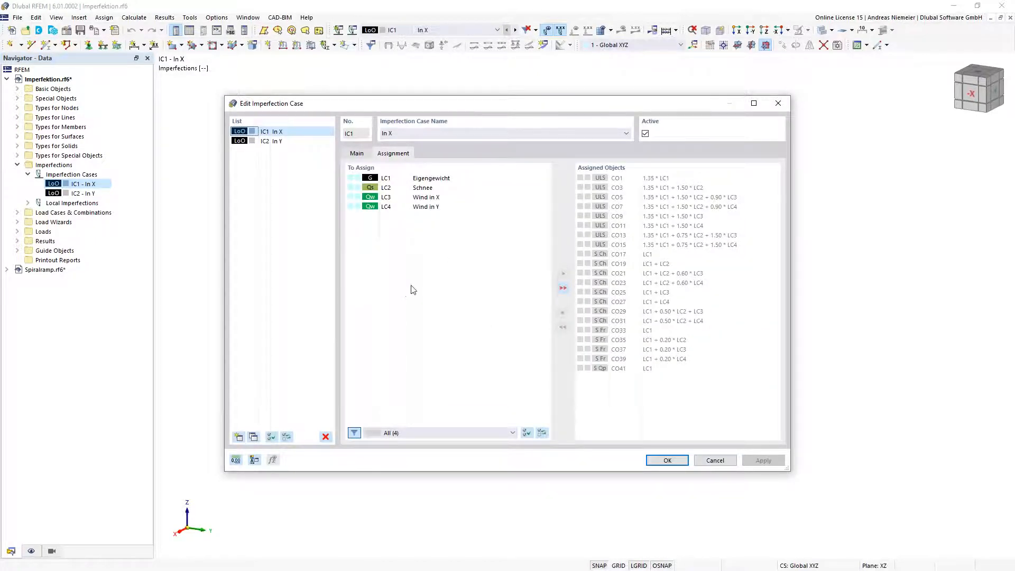
double_click(435, 198)
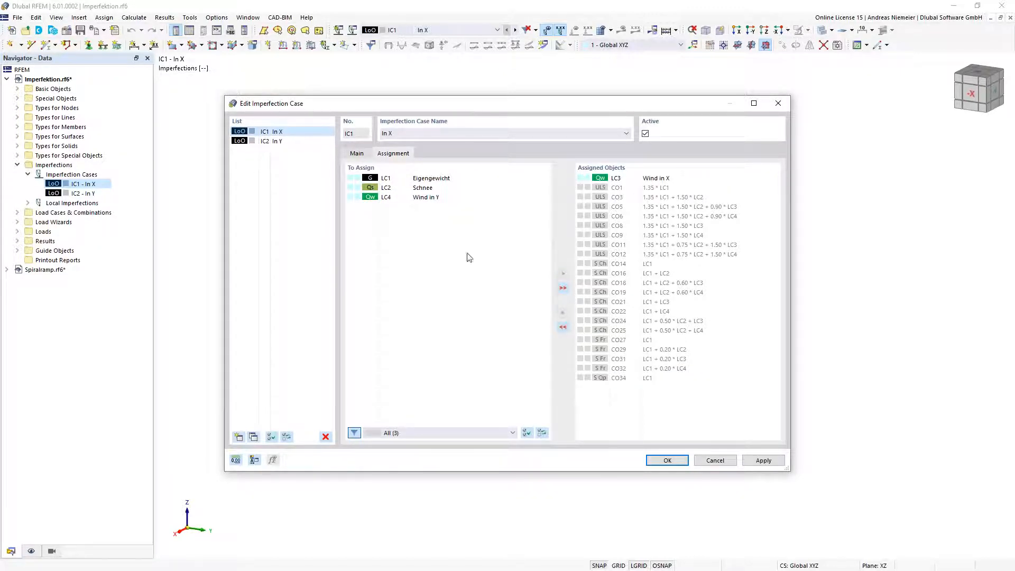
left_click(282, 141)
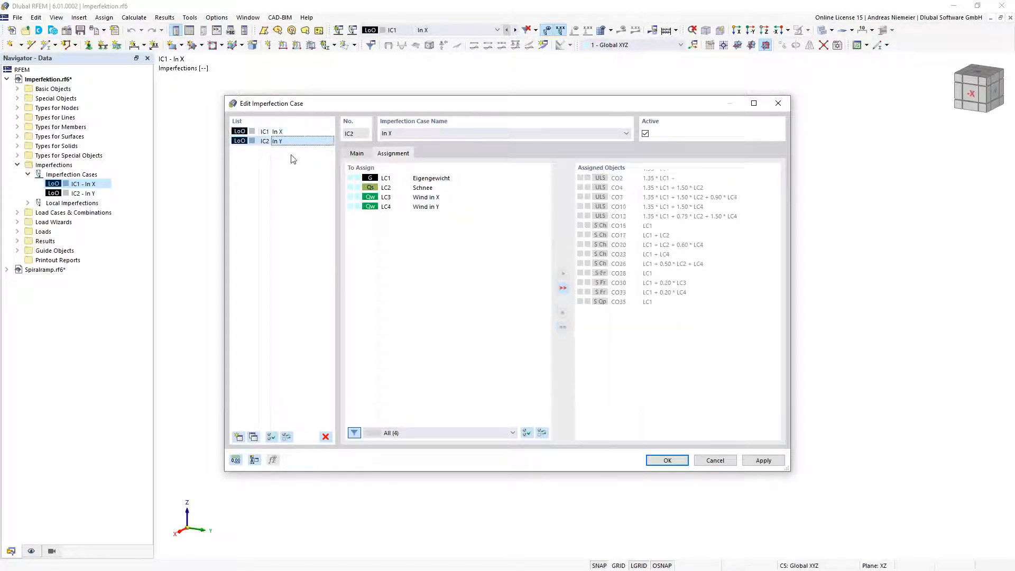
double_click(432, 206)
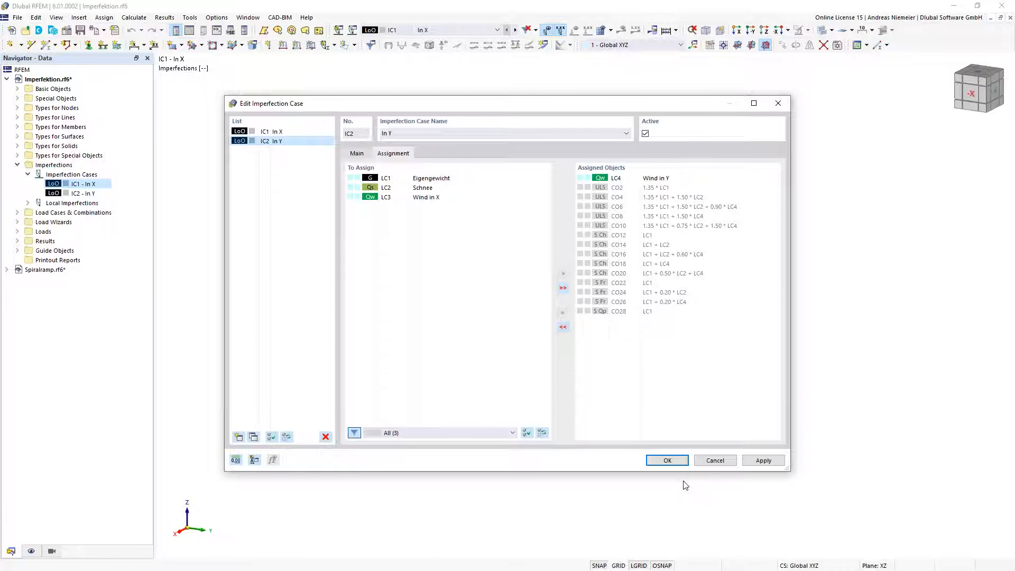
left_click(667, 460)
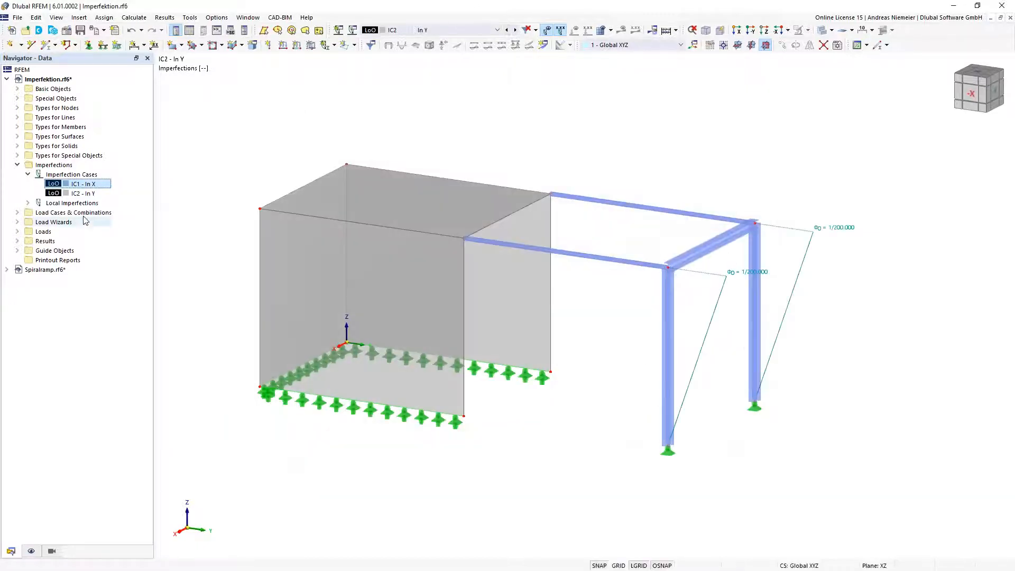
Examine the generated load combinations, comparing the assigned load cases and considered imperfections of CO1 and CO2
right_click(86, 212)
left_click(116, 224)
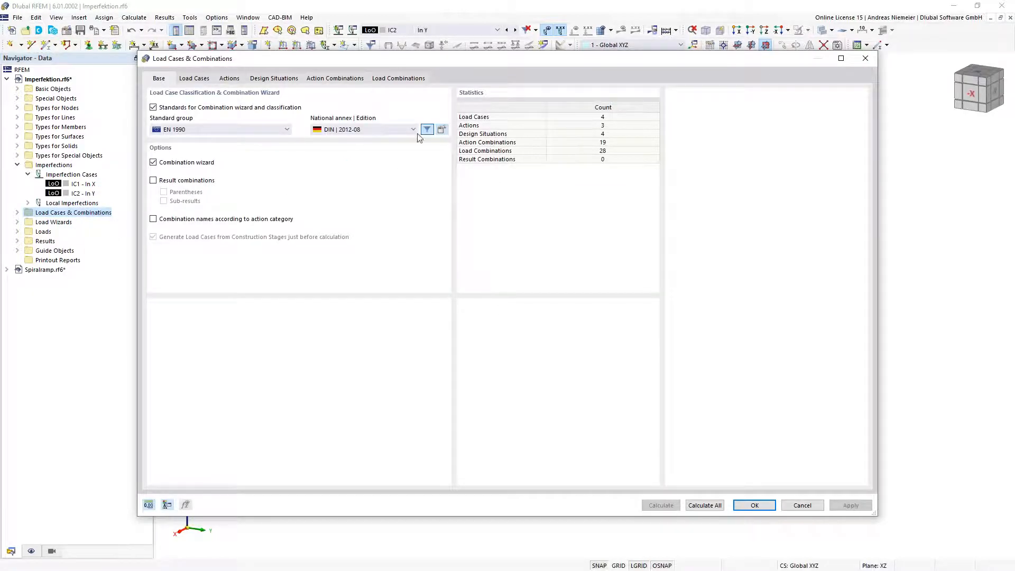
left_click(398, 78)
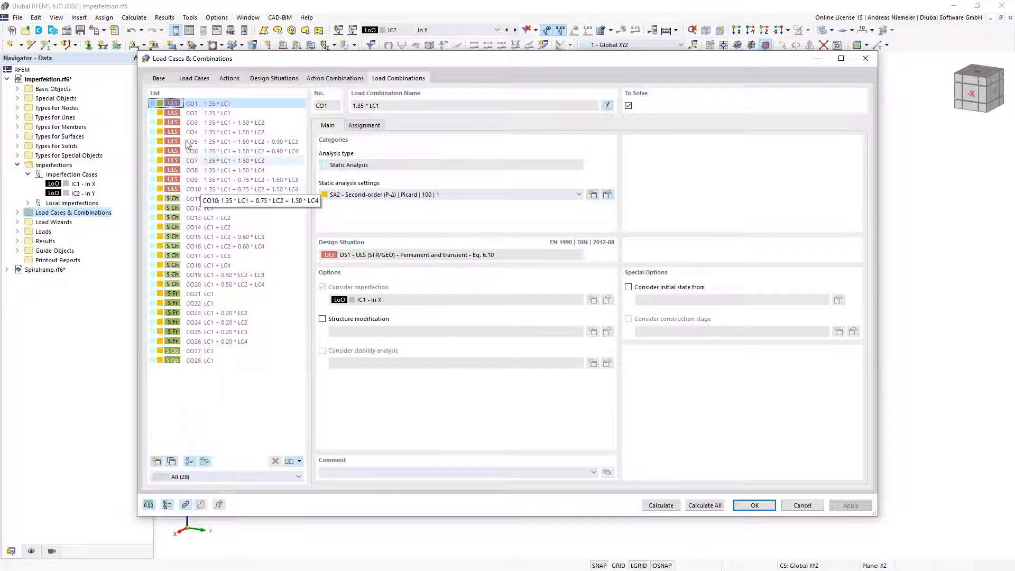
left_click(364, 126)
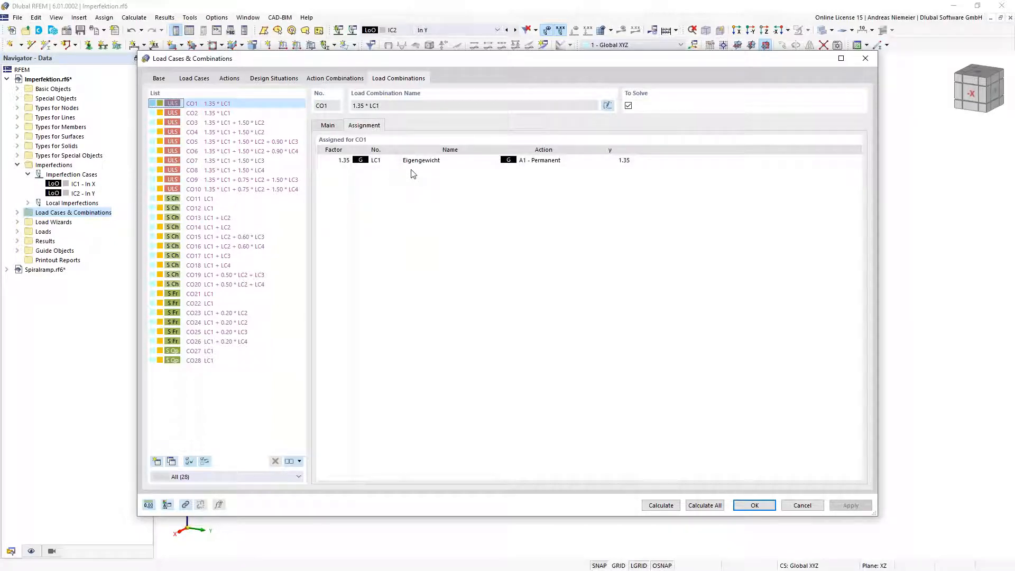
left_click(228, 113)
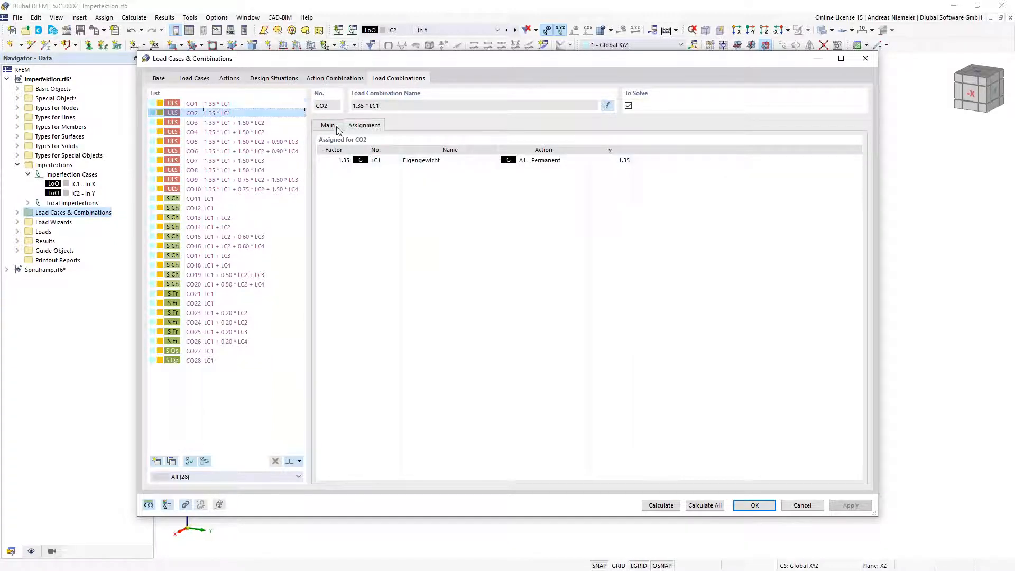
left_click(333, 127)
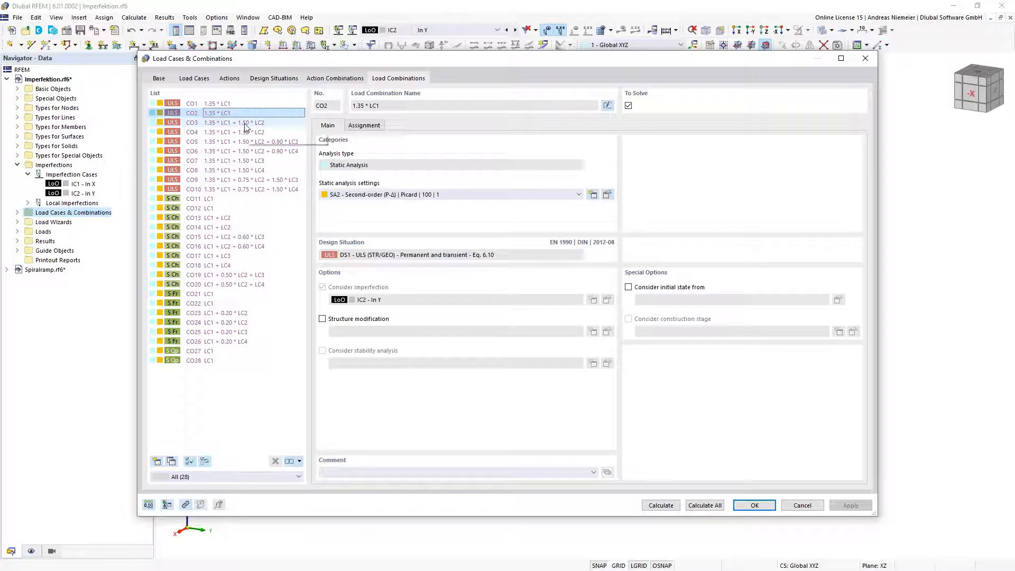
key("Up")
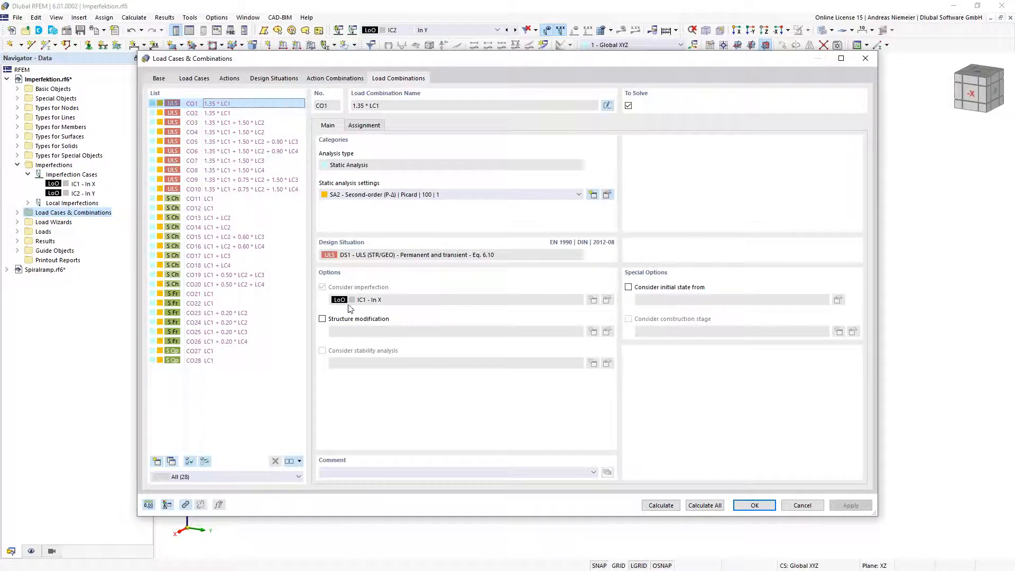
Compare the considered imperfections of load combinations CO2, CO3 and CO4 and check the load cases assigned to CO3
left_click(225, 113)
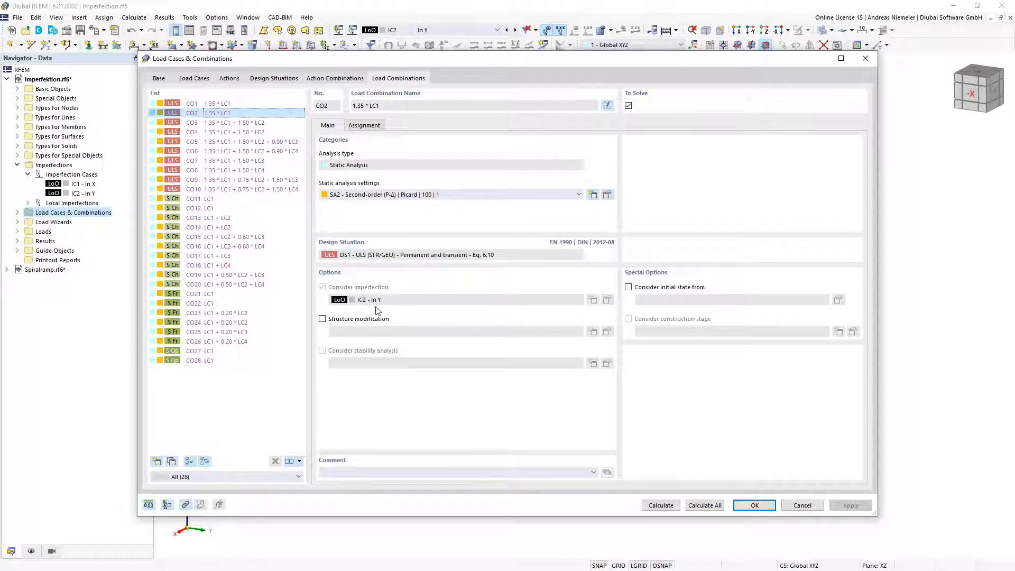
left_click(247, 122)
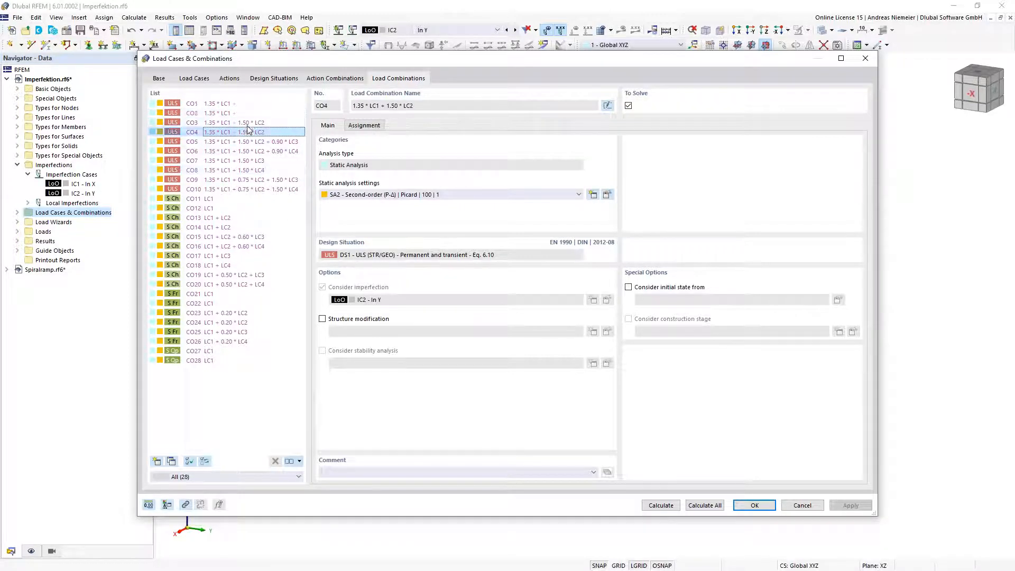
left_click(364, 127)
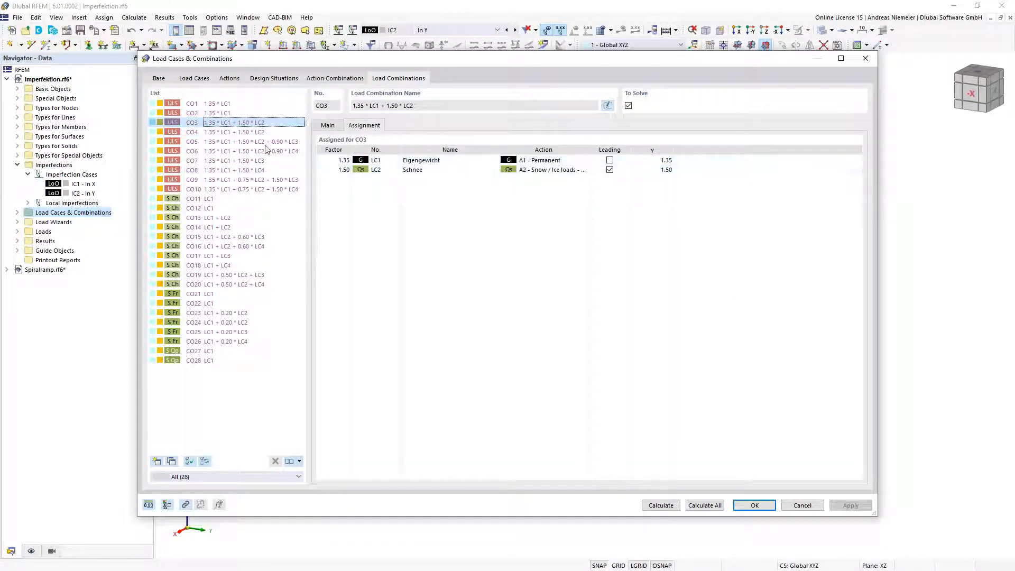
left_click(327, 126)
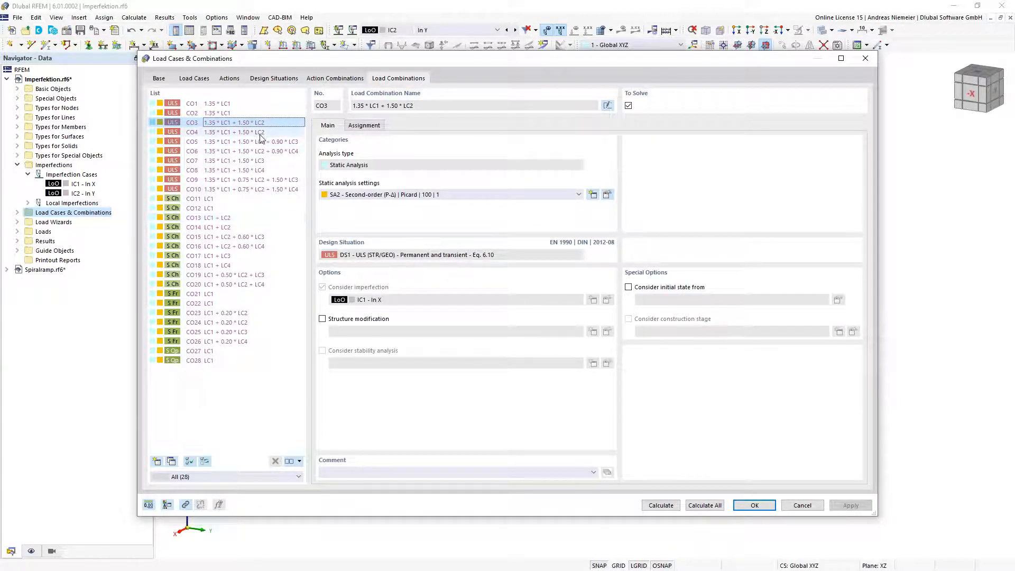
left_click(238, 132)
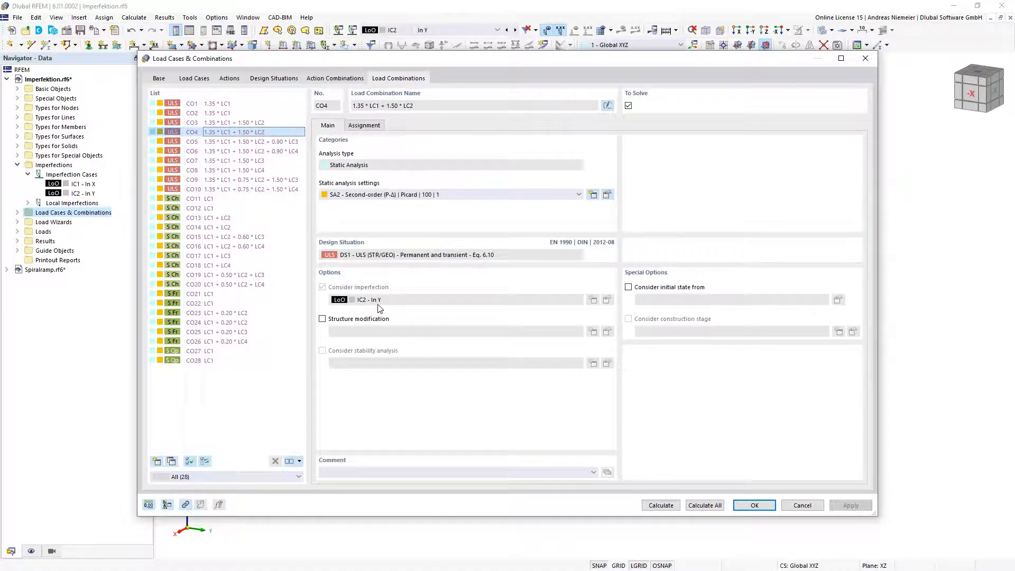
Compare the assigned load cases and considered imperfections of CO5 and CO6, and close the load combination settings
left_click(244, 143)
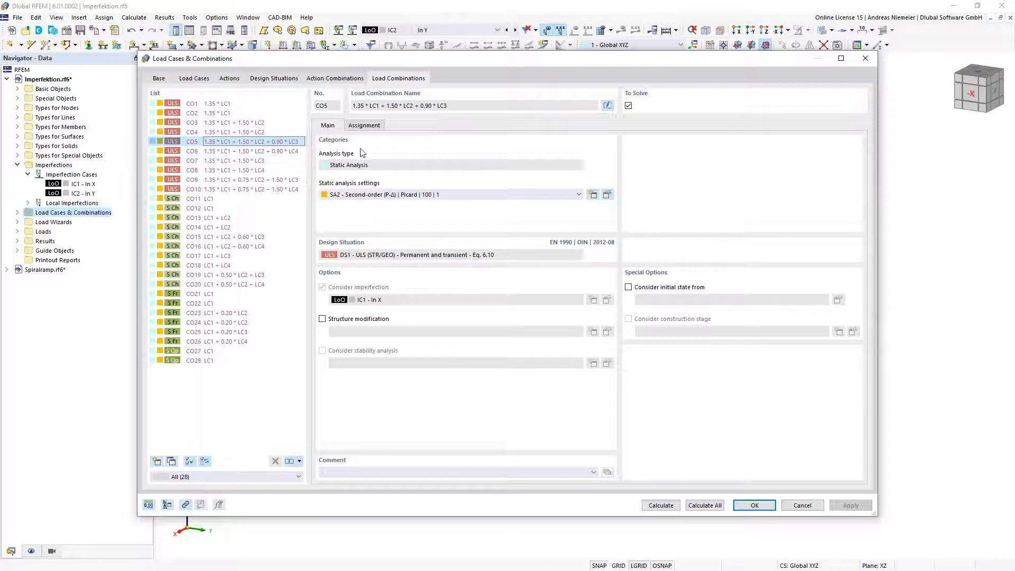
left_click(364, 125)
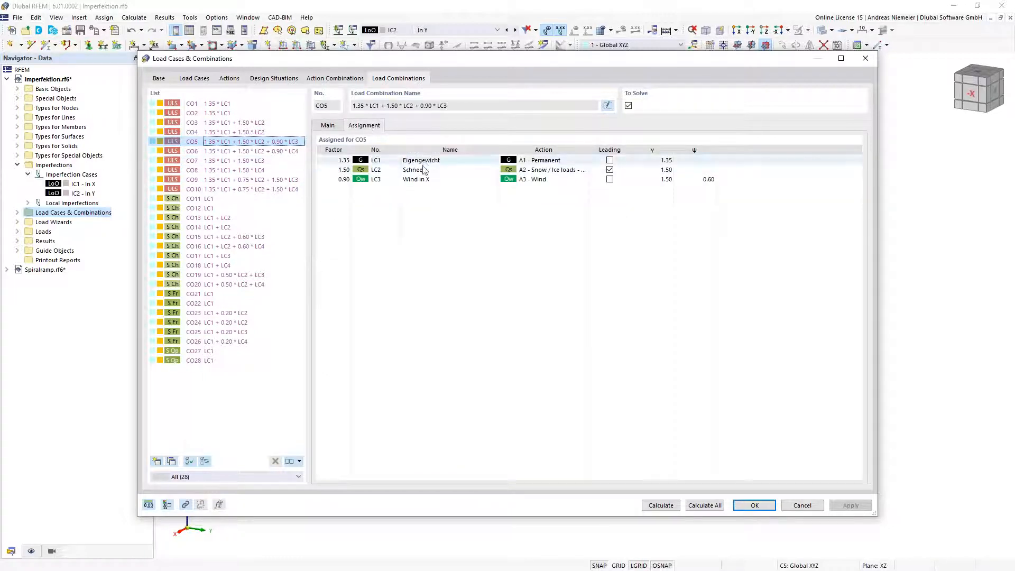
left_click(327, 125)
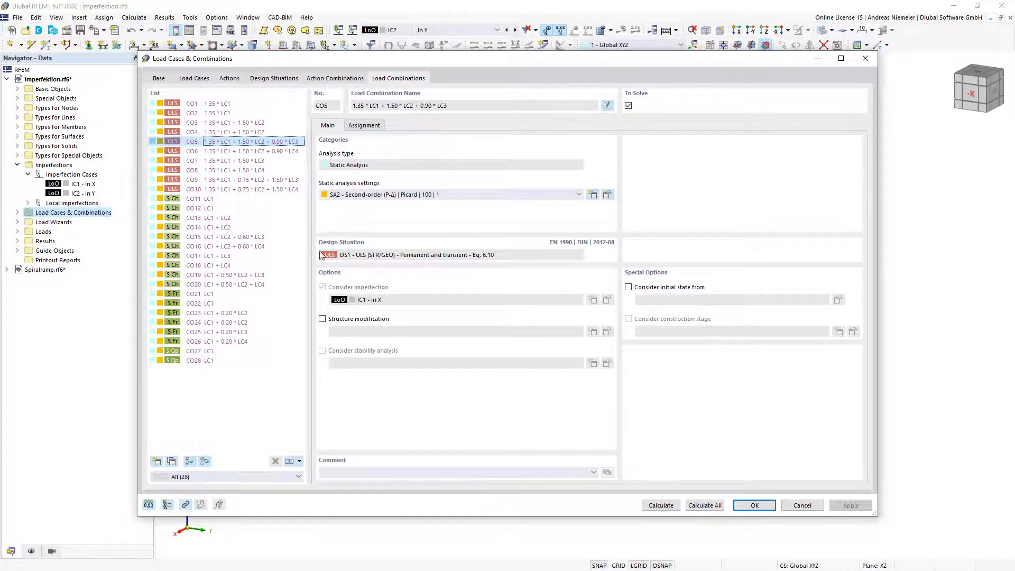
left_click(289, 153)
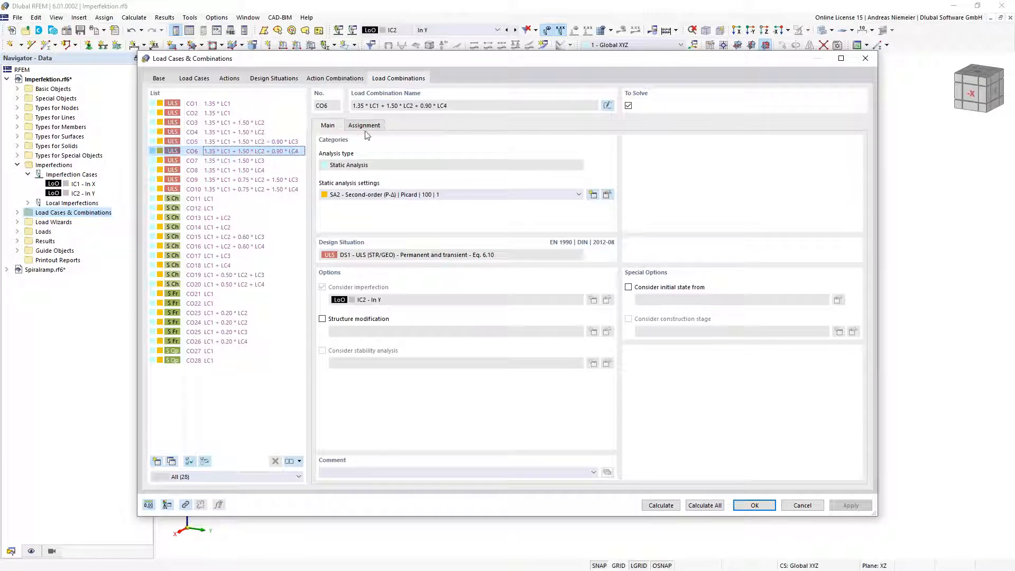
left_click(364, 125)
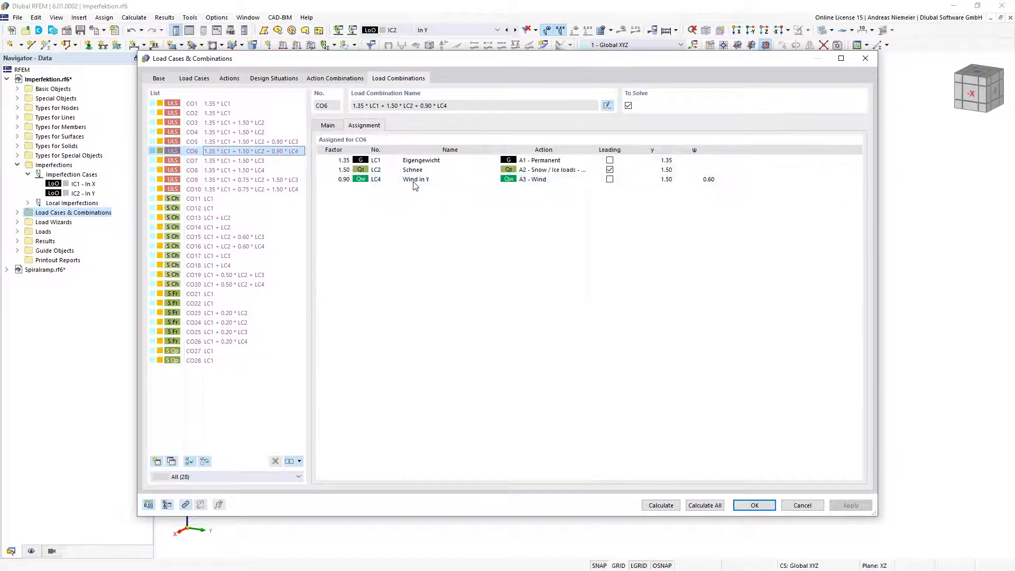
left_click(335, 126)
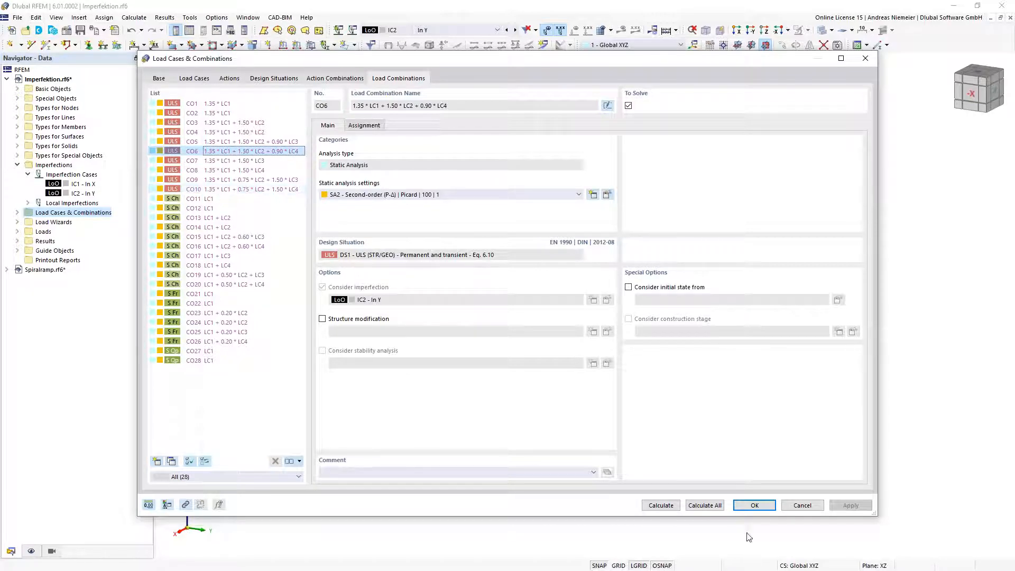
left_click(763, 506)
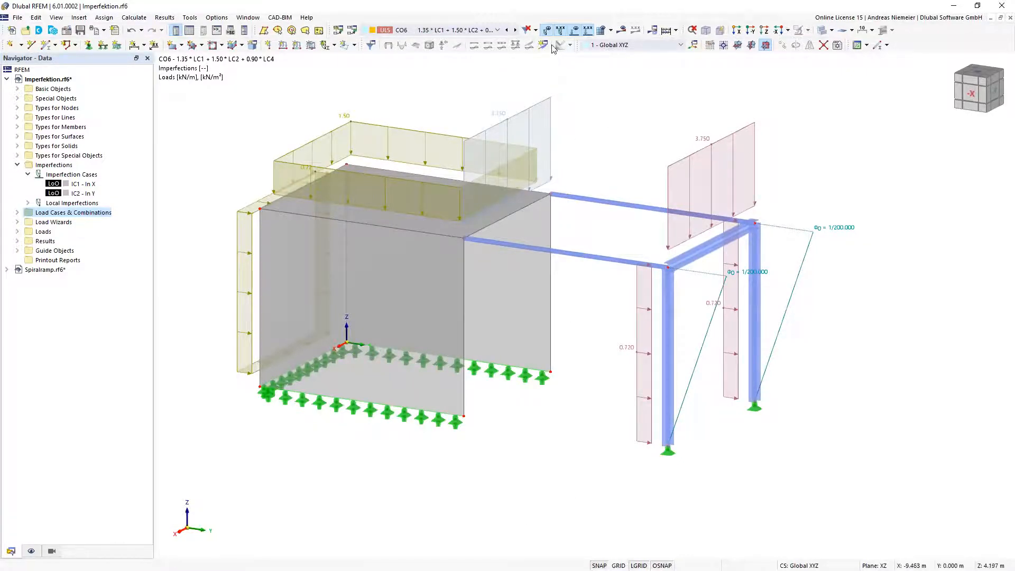
Hide the loads on the model and display imperfection case IC1 - In X
left_click(574, 30)
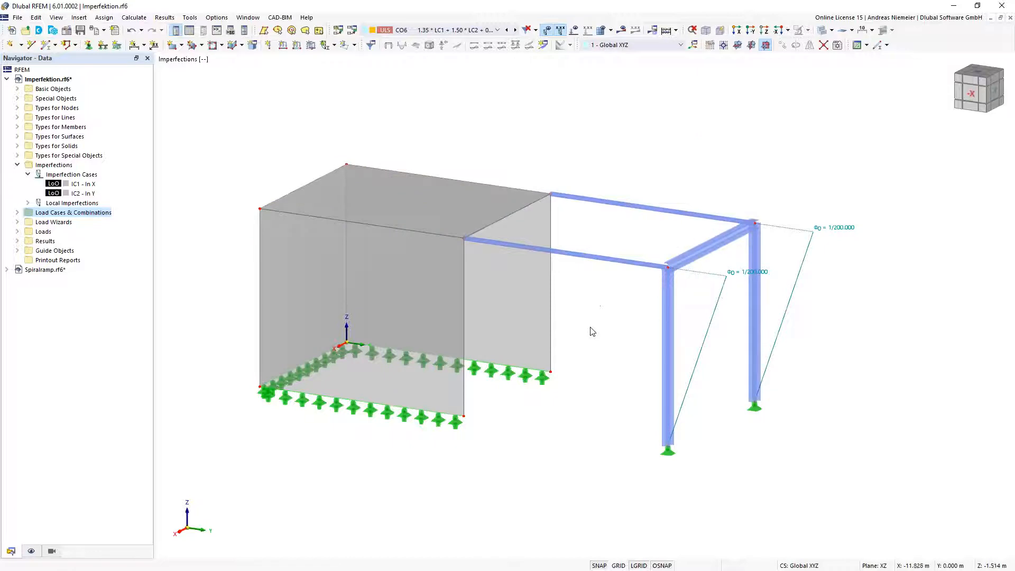
middle_click_drag(609, 380, 617, 359)
mouse_move(497, 328)
middle_mouse_down("ctrl")
mouse_move(611, 349)
mouse_move(511, 336)
middle_mouse_up("ctrl")
left_click(496, 30)
scroll(481, 79, "up", 5)
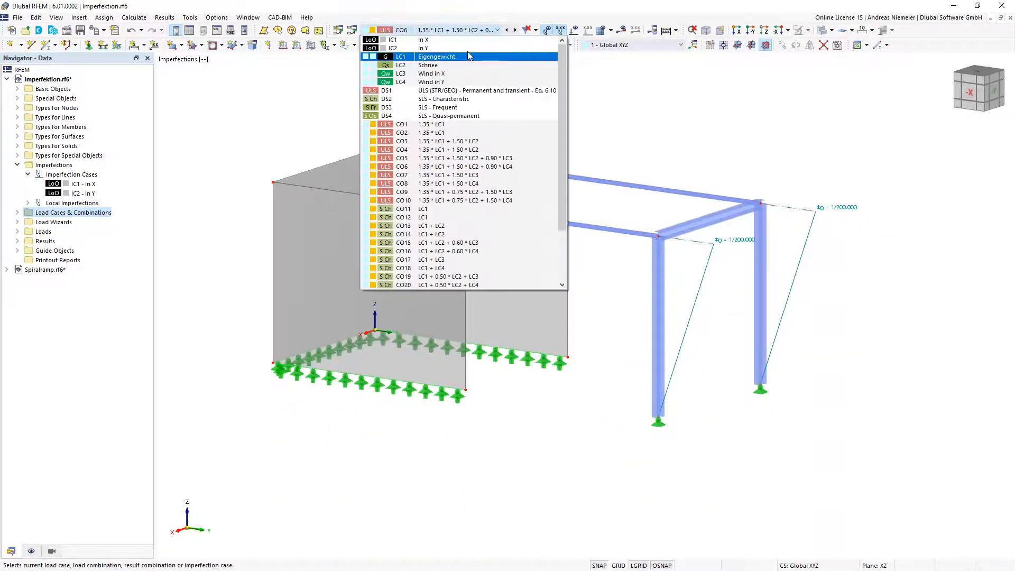
left_click(477, 51)
middle_click_drag(715, 301, 558, 349, "ctrl")
left_click(527, 389)
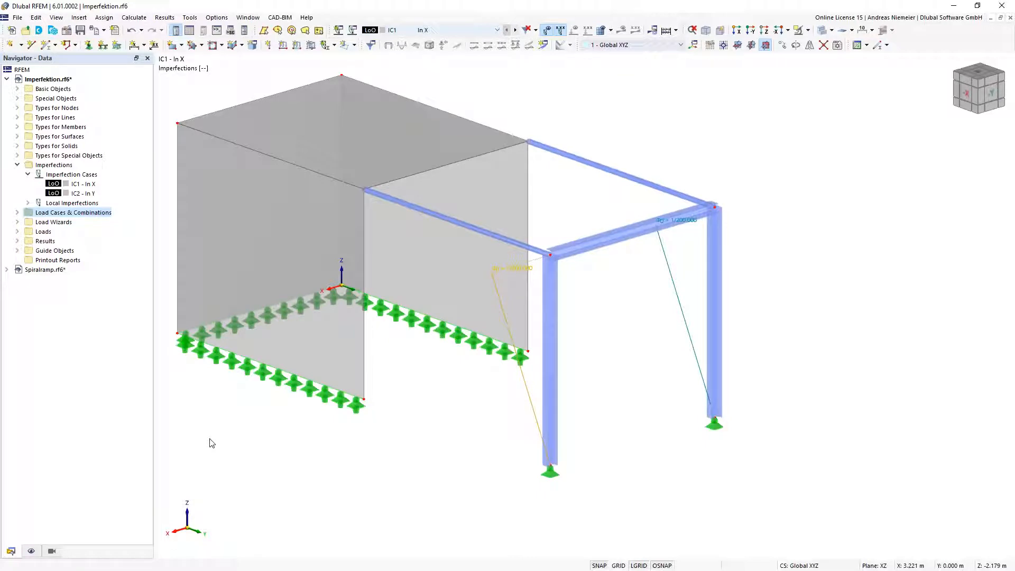
left_click(413, 429)
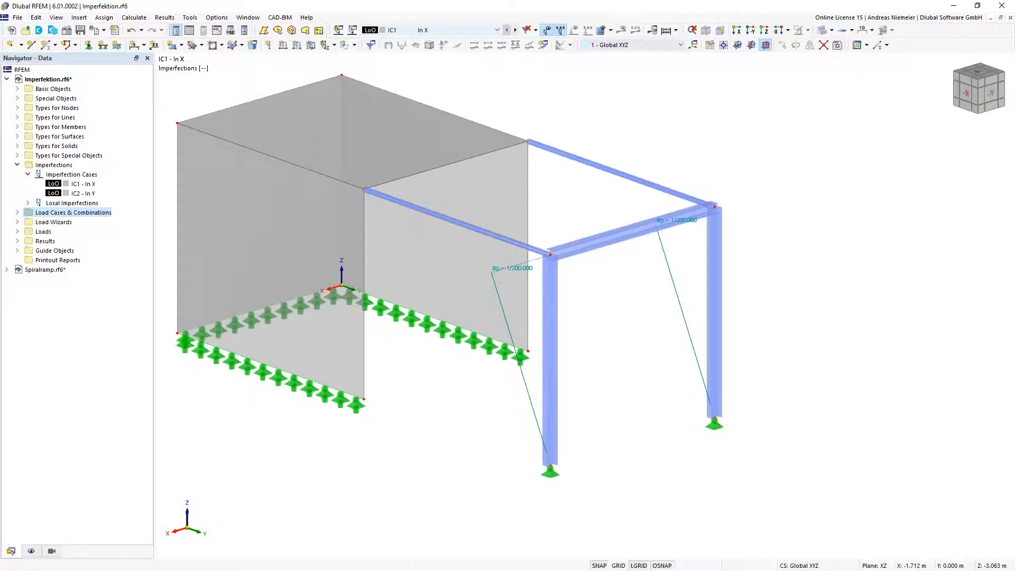
scroll(433, 417, "up", 3)
scroll(438, 420, "down", 3)
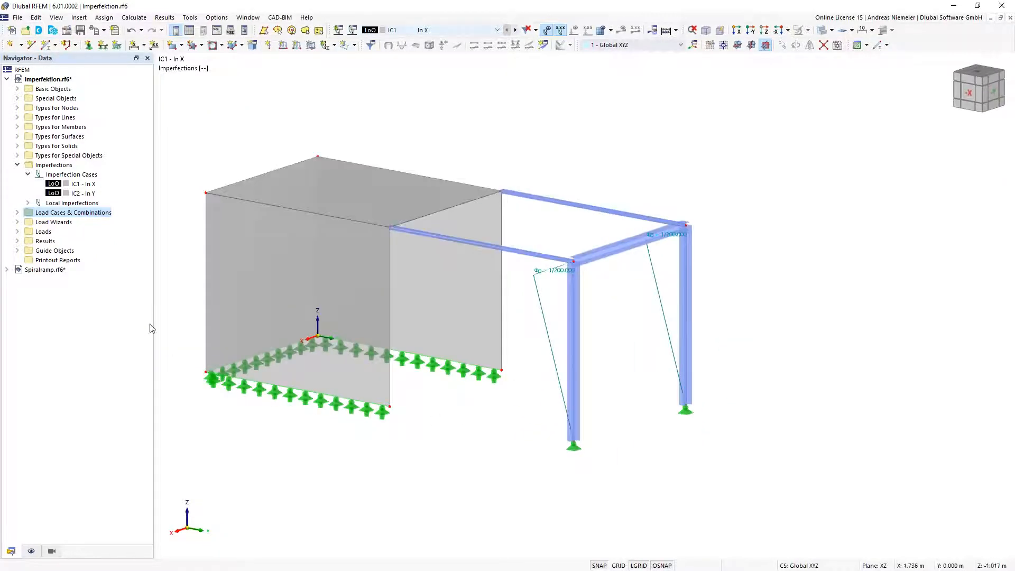
Change the imperfection type of IC1 - In X to Initial Sway via Table and show its level table
double_click(85, 184)
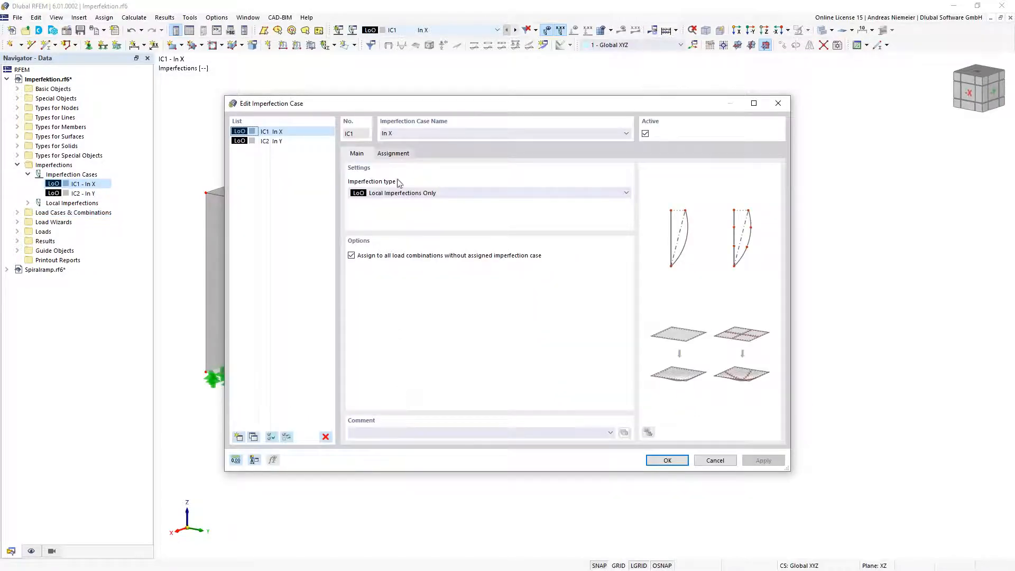
left_click(389, 194)
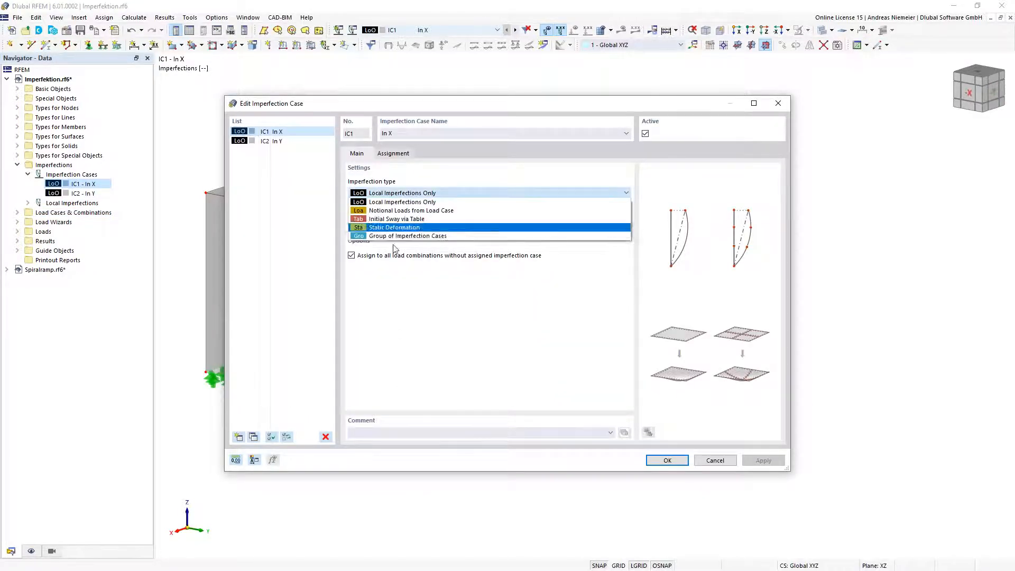
left_click(404, 219)
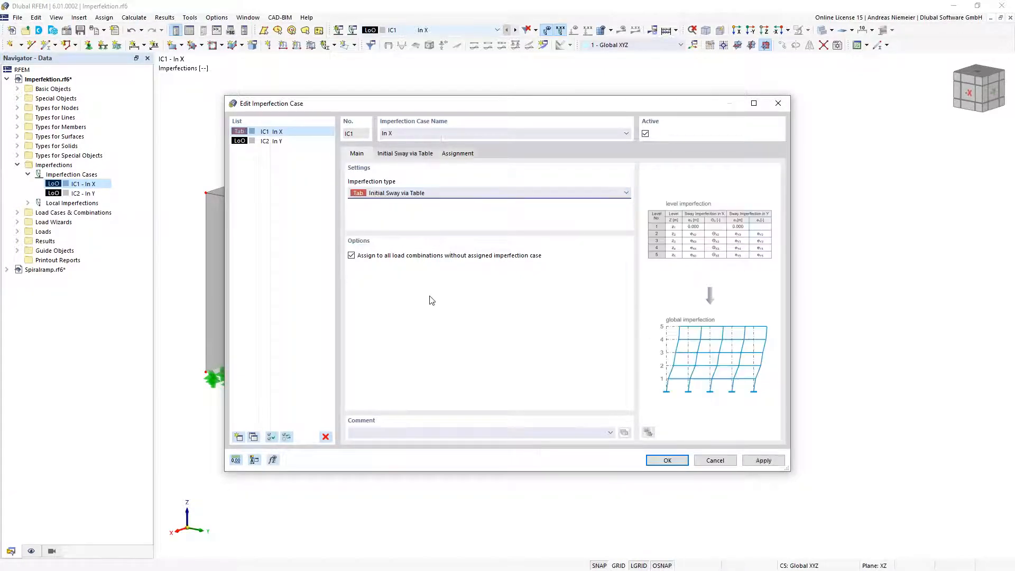
left_click(415, 155)
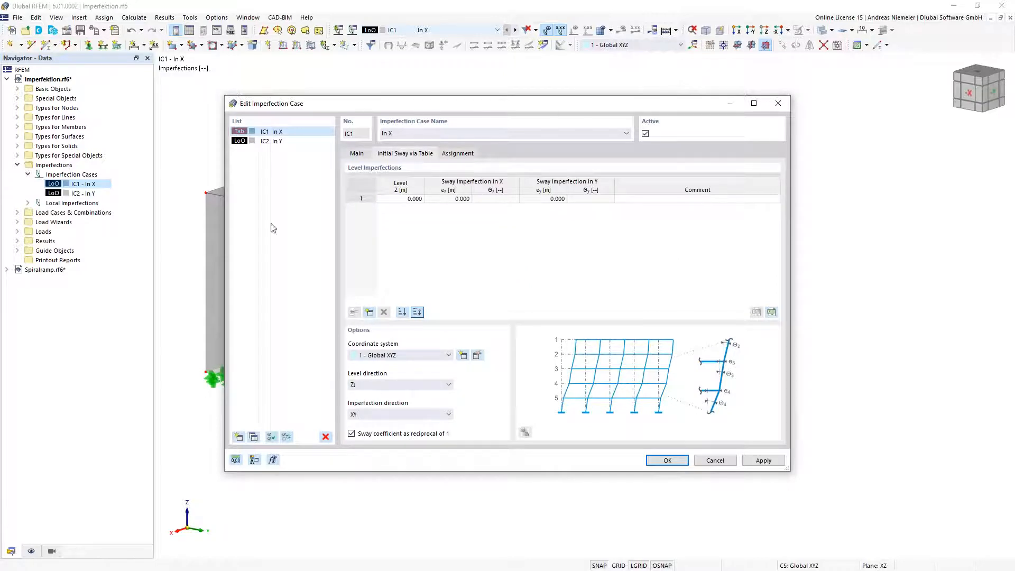
Restrict the initial sway of IC1 to imperfection direction X
left_click_drag(377, 106, 493, 116)
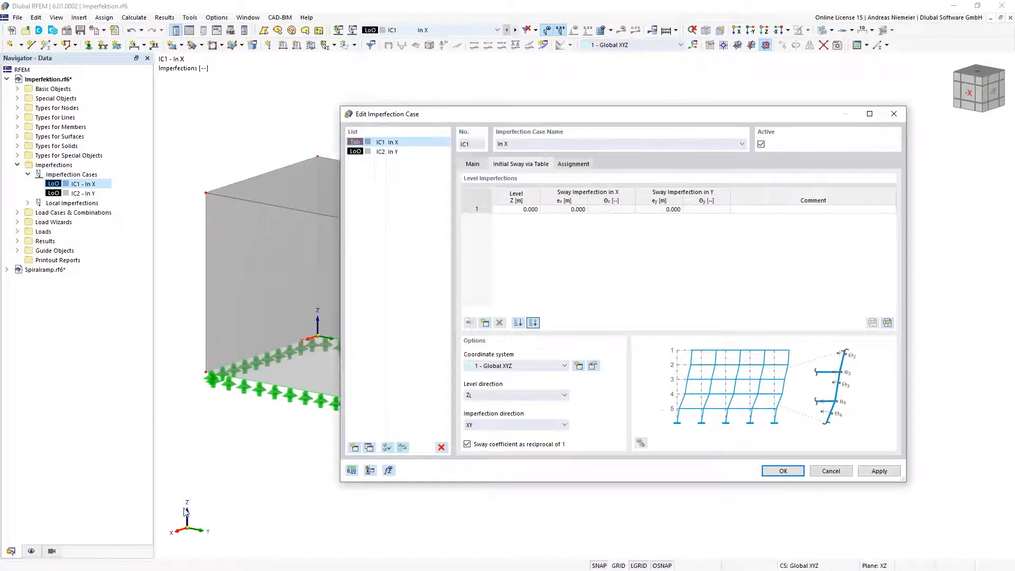
left_click(517, 427)
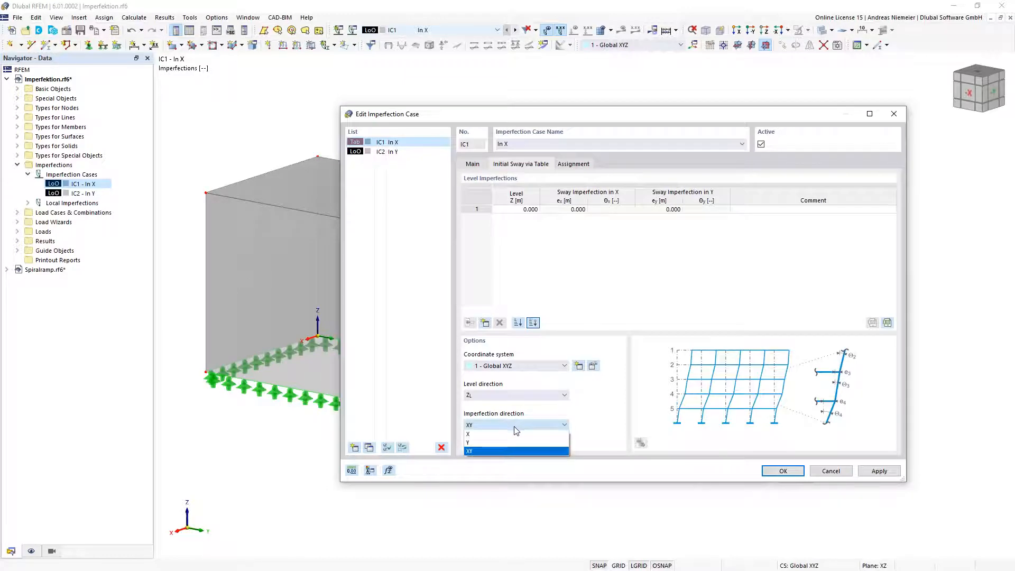
left_click(514, 433)
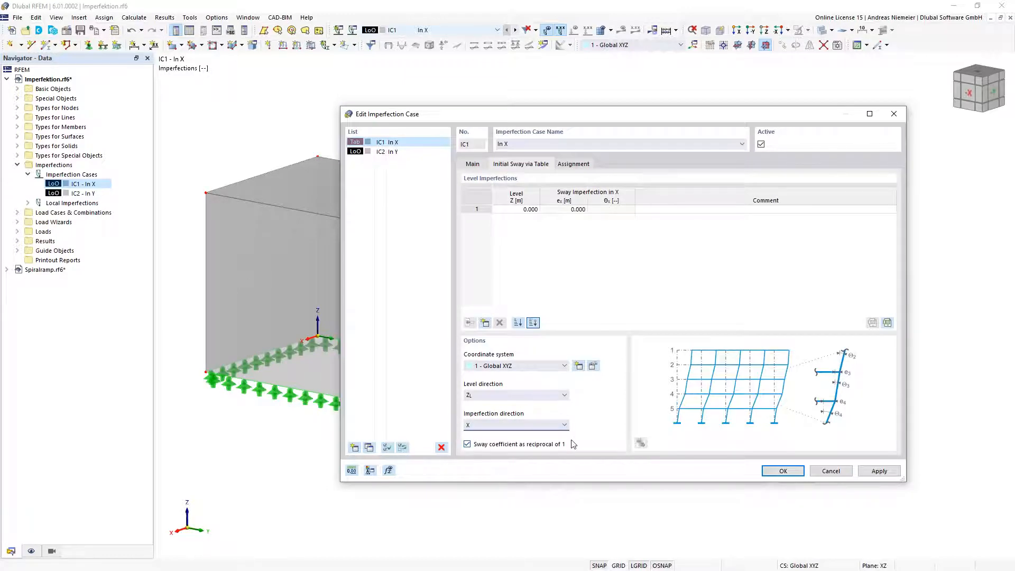
Define IC1 levels at Z = 4 m and 0 m with a sway of 1/200 in X at the upper level, and accept the imperfection case
left_click(482, 325)
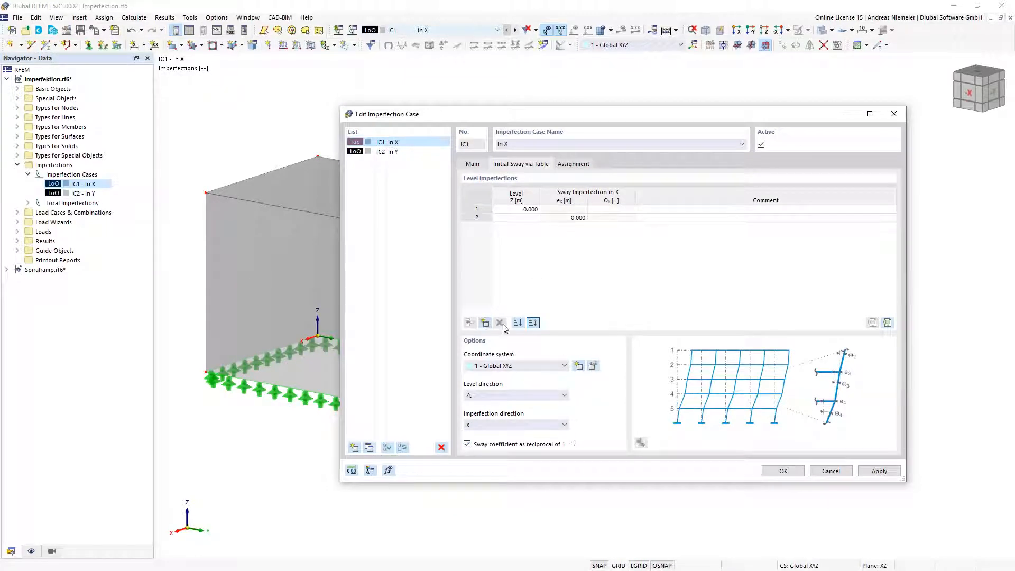
double_click(533, 218)
type("0")
left_click(597, 219)
double_click(519, 209)
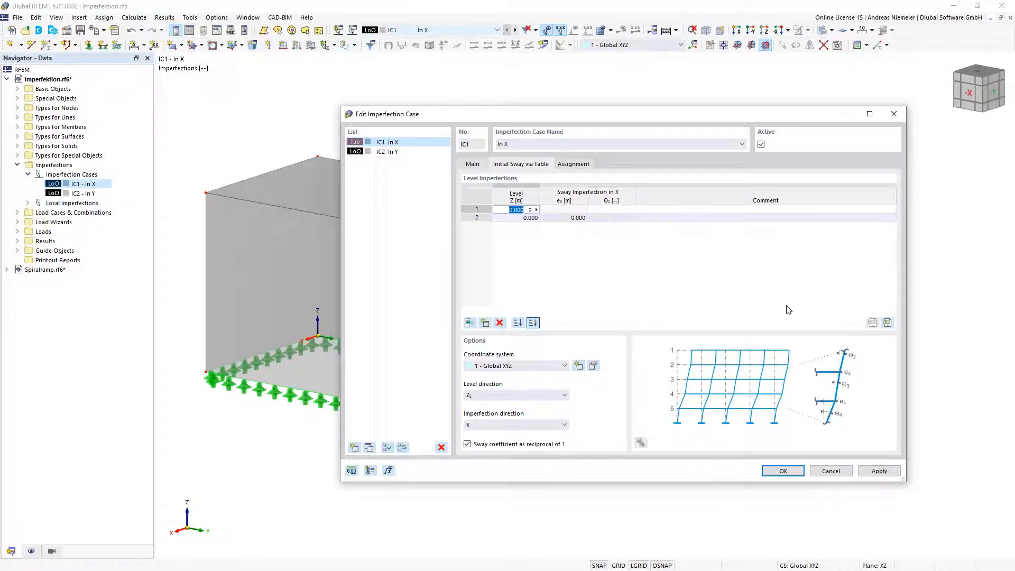
type("4")
key("Tab")
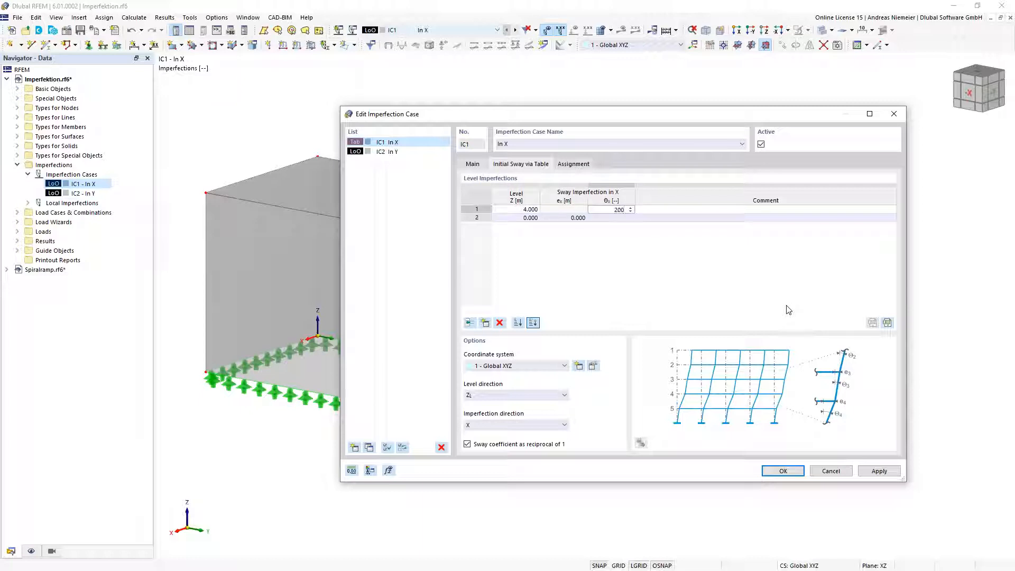
key("Tab")
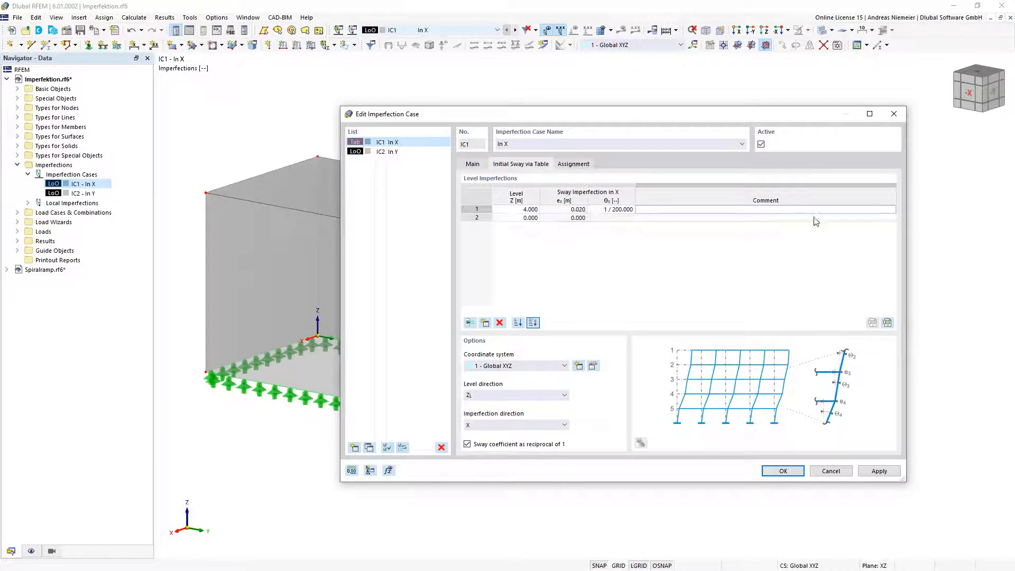
left_click(794, 473)
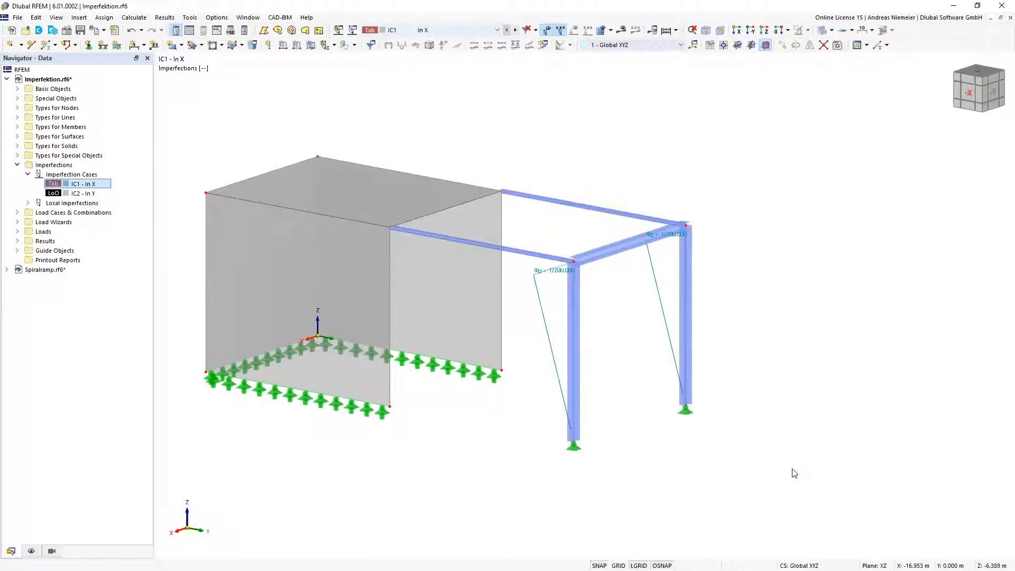
Delete the two initial sway member imperfections on the frame columns in IC1
left_click(665, 320)
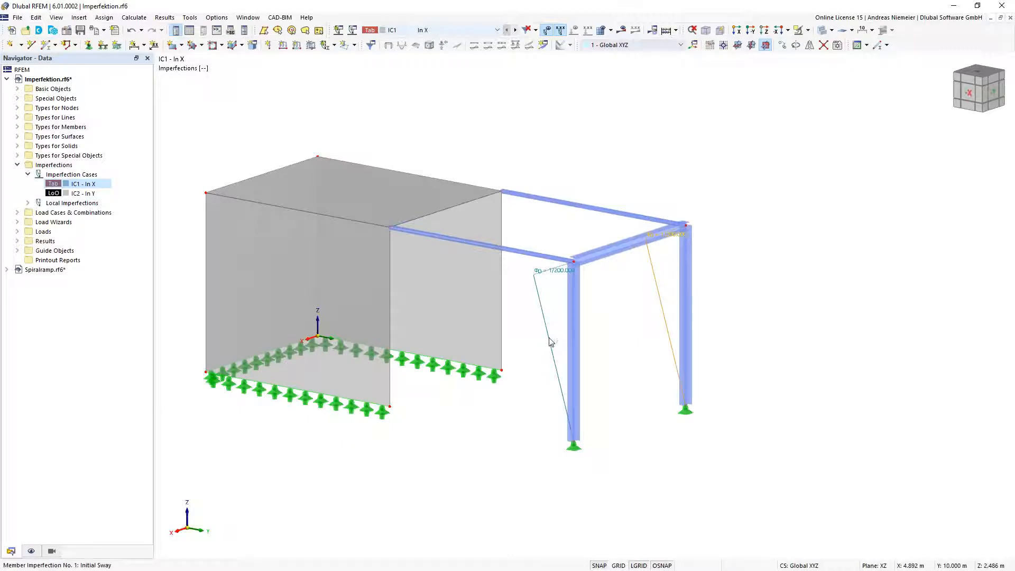
key("Delete")
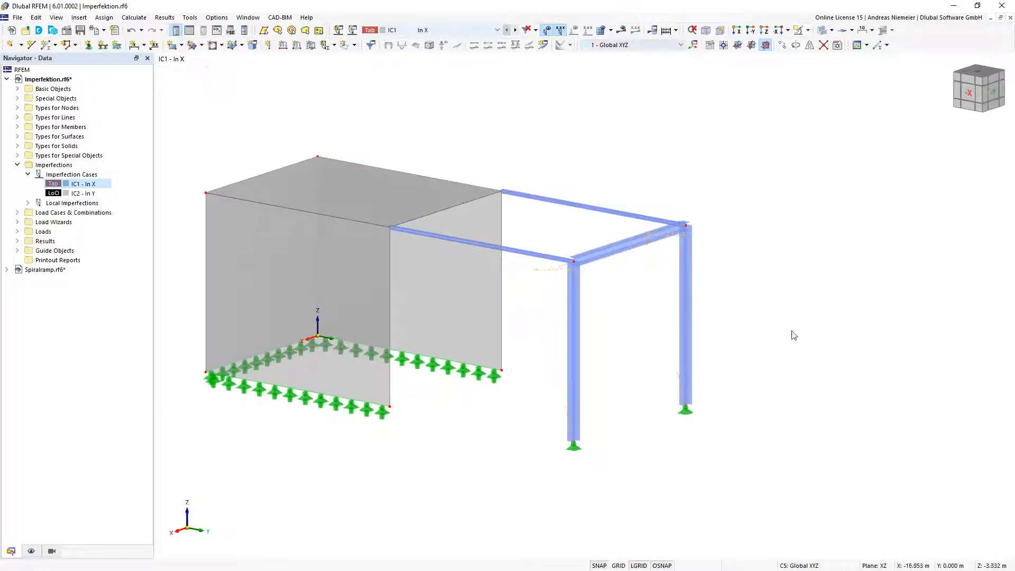
Calculate imperfection case IC1 - In X and view its global deformations on the model
left_click(627, 32)
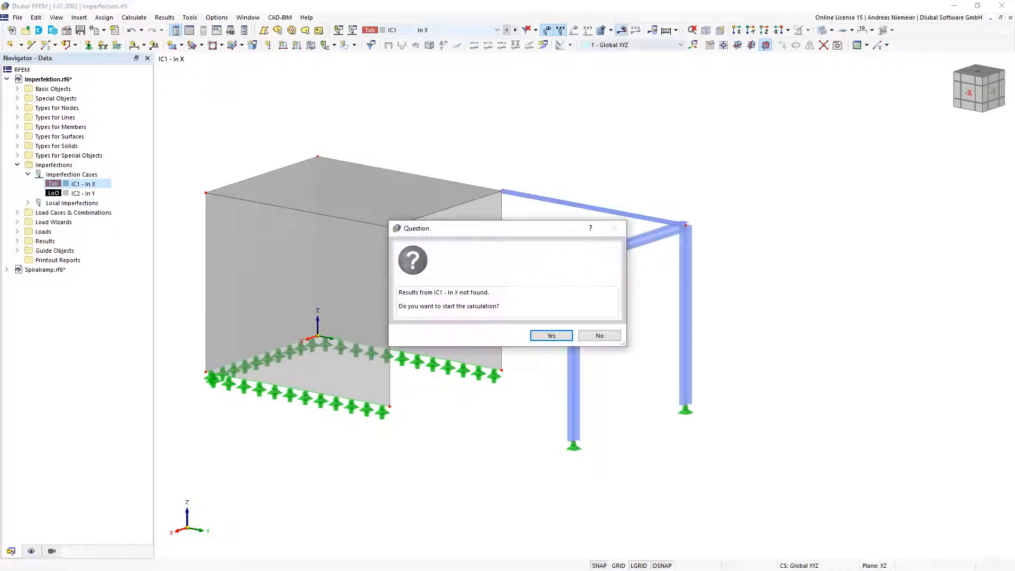
left_click(549, 333)
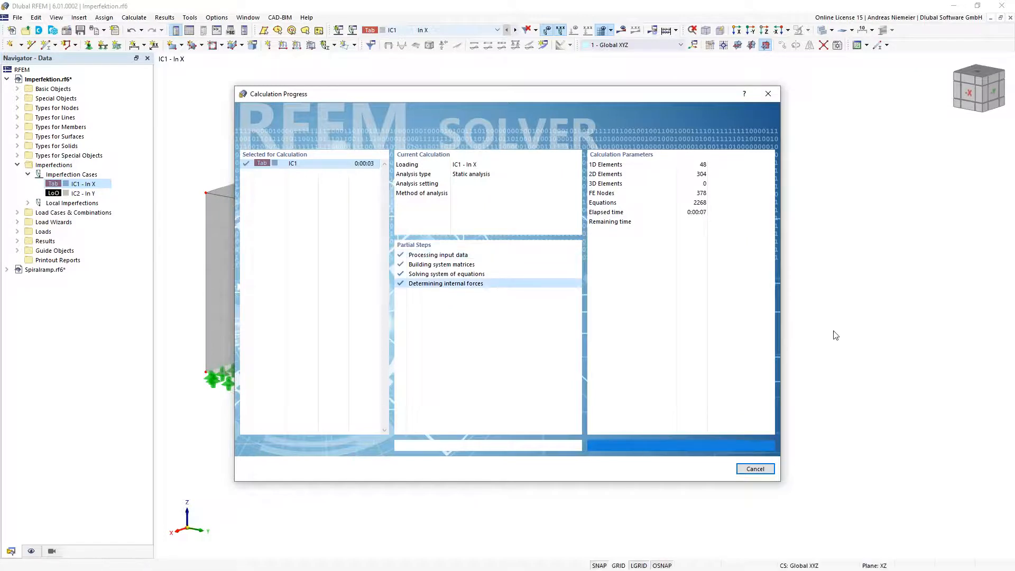
middle_click_drag(613, 299, 682, 288)
scroll(682, 286, "down", 1)
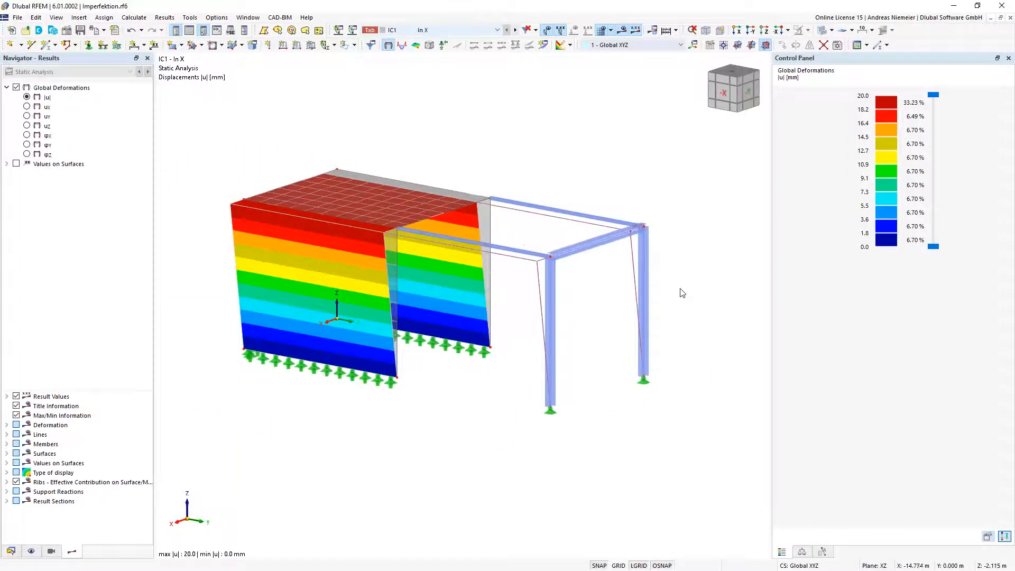
mouse_move(609, 310)
middle_mouse_down("ctrl")
mouse_move(425, 314)
mouse_move(588, 313)
mouse_move(594, 321)
middle_mouse_up("ctrl")
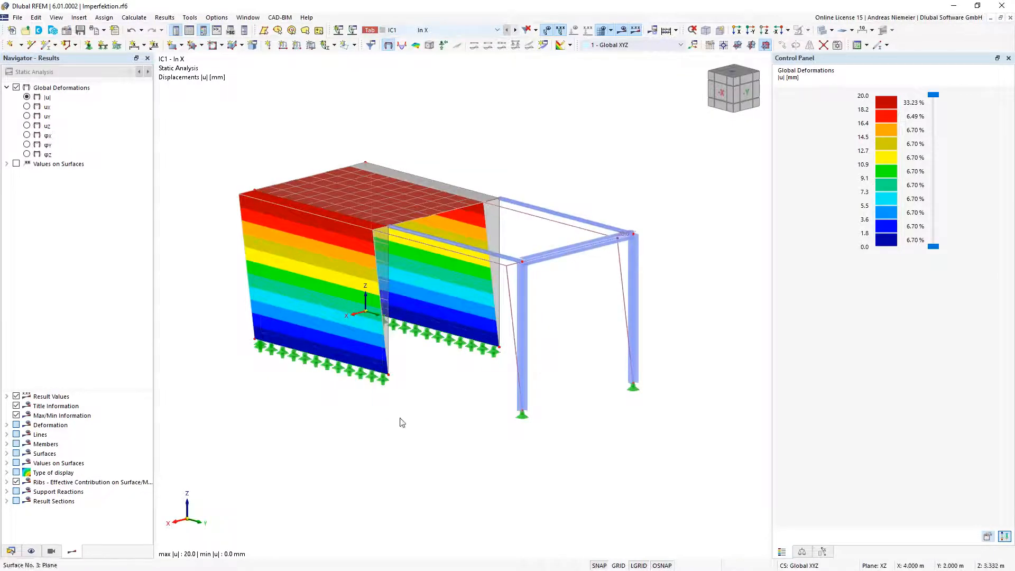
Inspect the IC1 deformations from the side and in isometric view, then close the Imperfektion model to return to Spiralramp
middle_click_drag(483, 394, 373, 360)
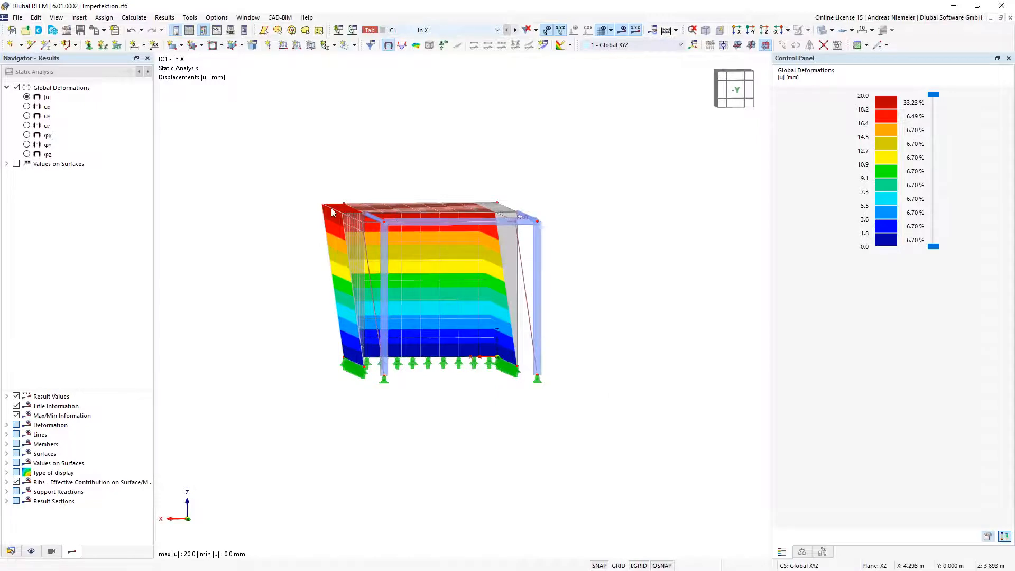
scroll(349, 182, "down", 3)
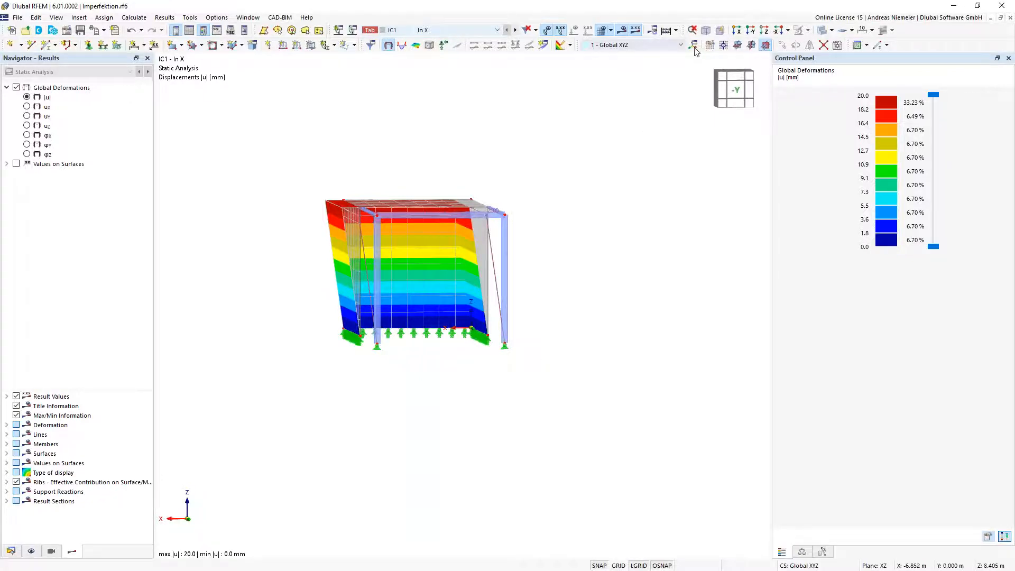
left_click(705, 30)
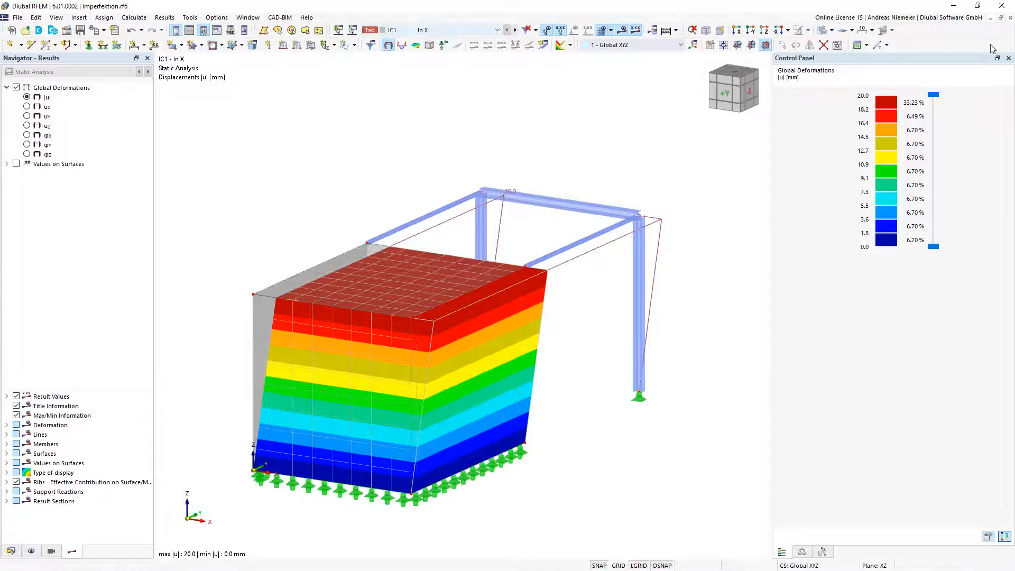
left_click(1009, 18)
left_click(554, 334)
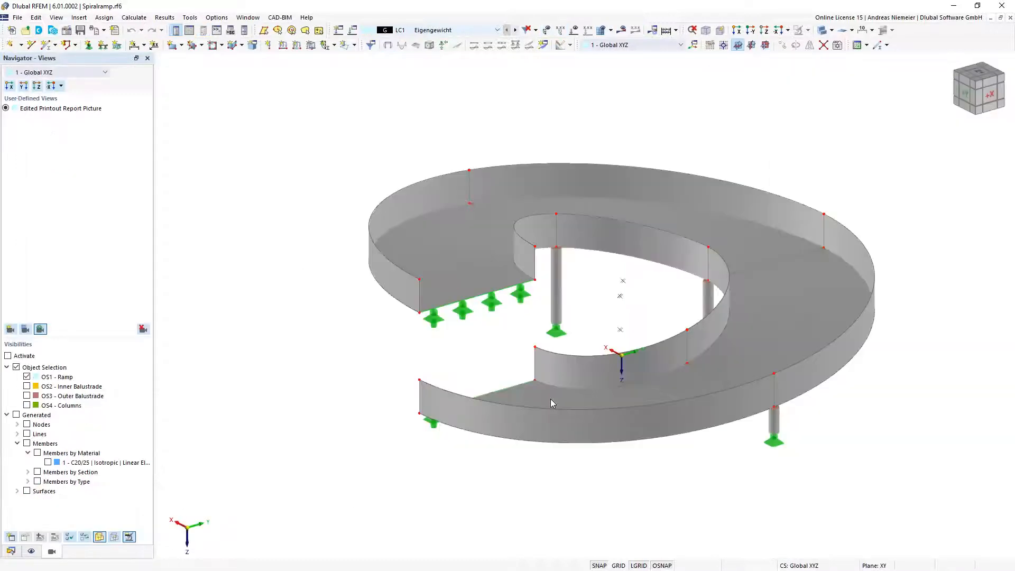
Create a new printout report for the spiral ramp model
middle_click_drag(584, 291, 480, 328)
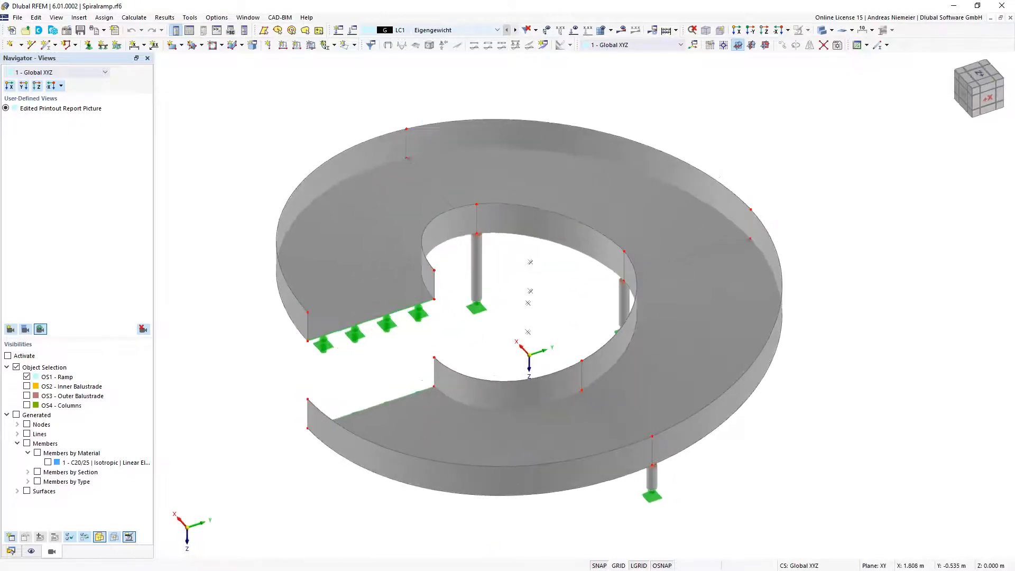
scroll(480, 329, "down", 2)
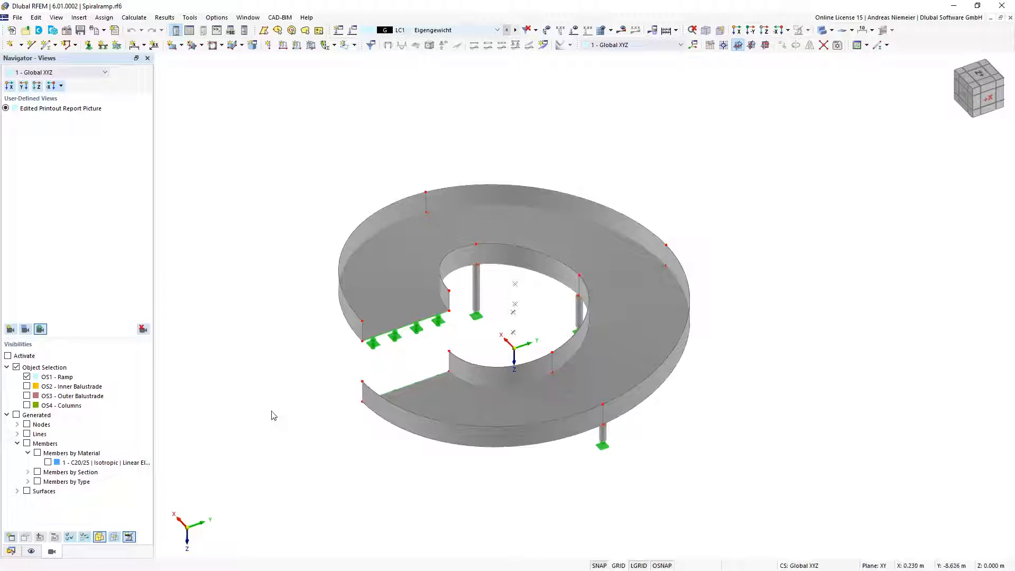
left_click(12, 551)
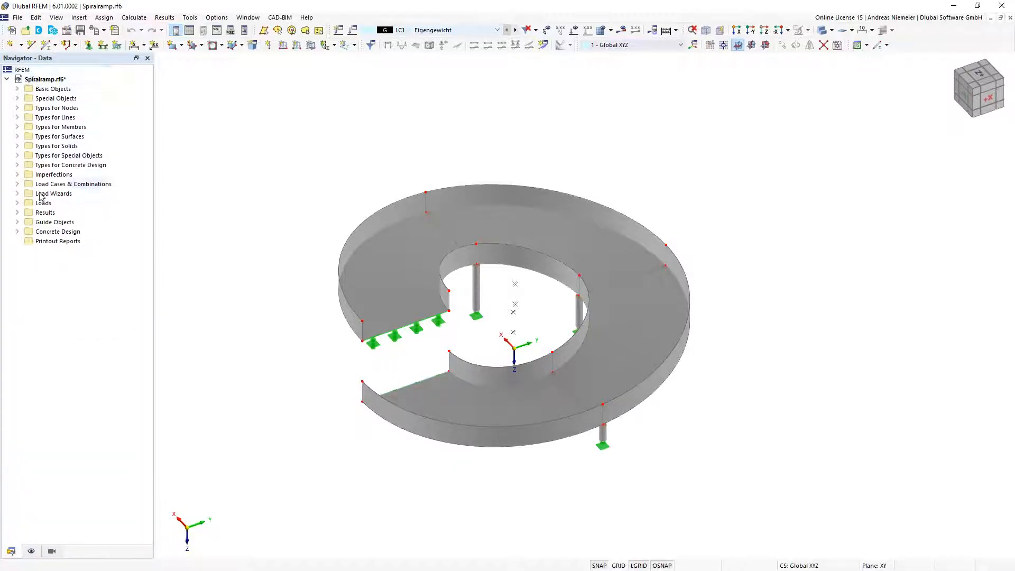
right_click(42, 243)
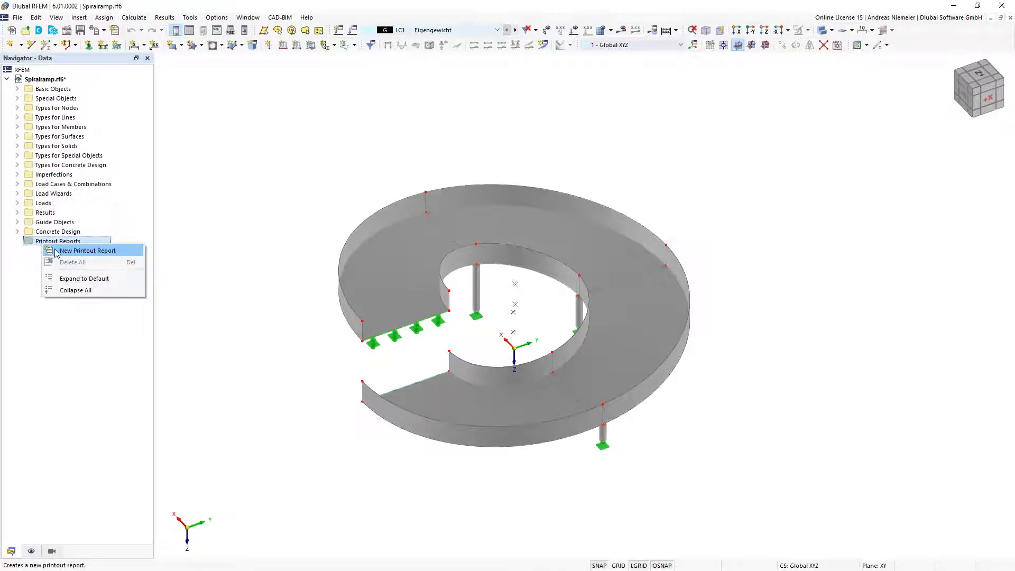
left_click(56, 251)
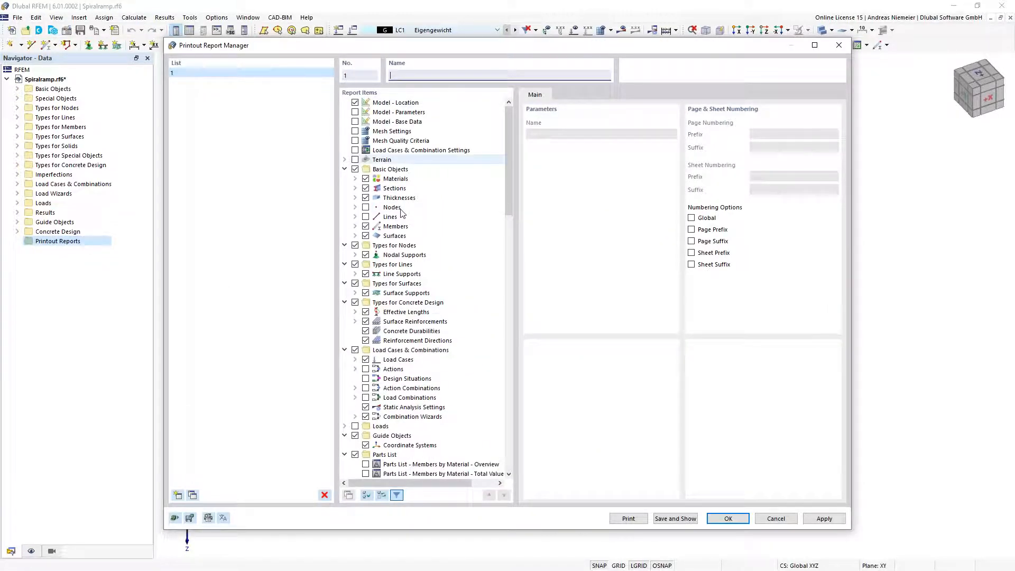
Look through the available report items and collapse all their categories
scroll(472, 295, "down", 12)
scroll(482, 264, "up", 11)
scroll(482, 265, "up", 1)
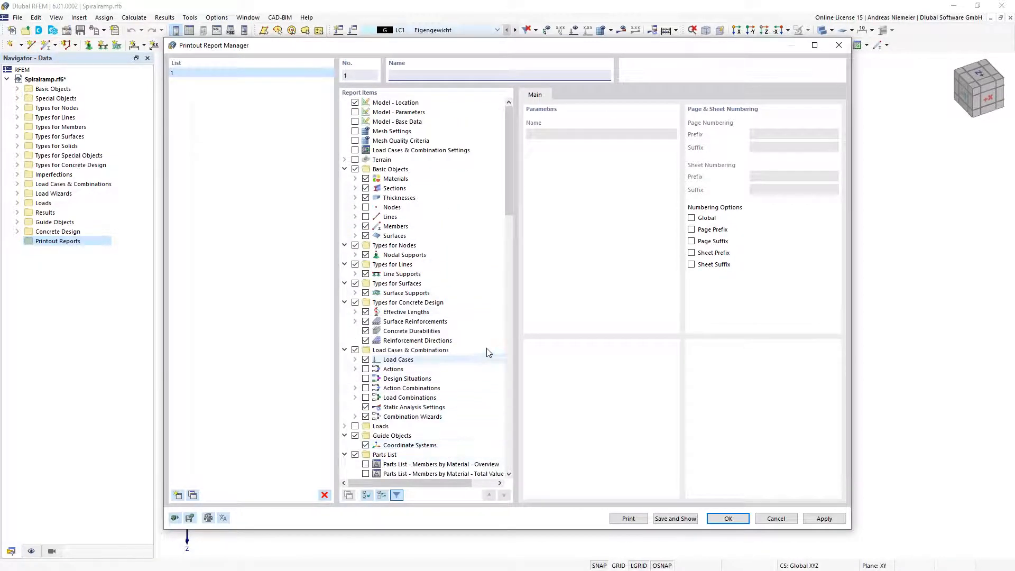
right_click(481, 291)
left_click(506, 376)
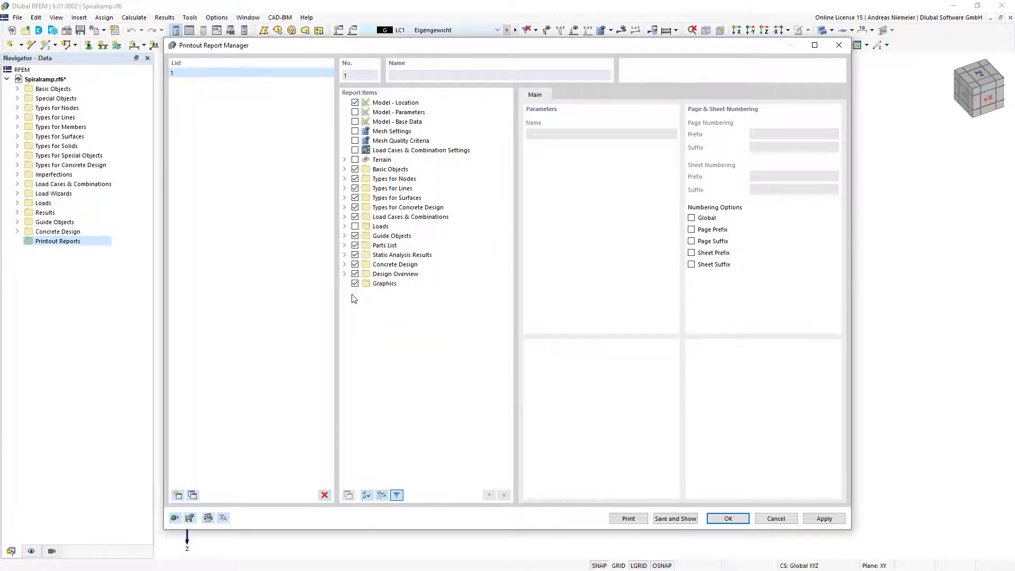
Exclude nodal support forces, line support forces and member internal forces by section from the static analysis results in the report
left_click(345, 255)
scroll(404, 289, "down", 3)
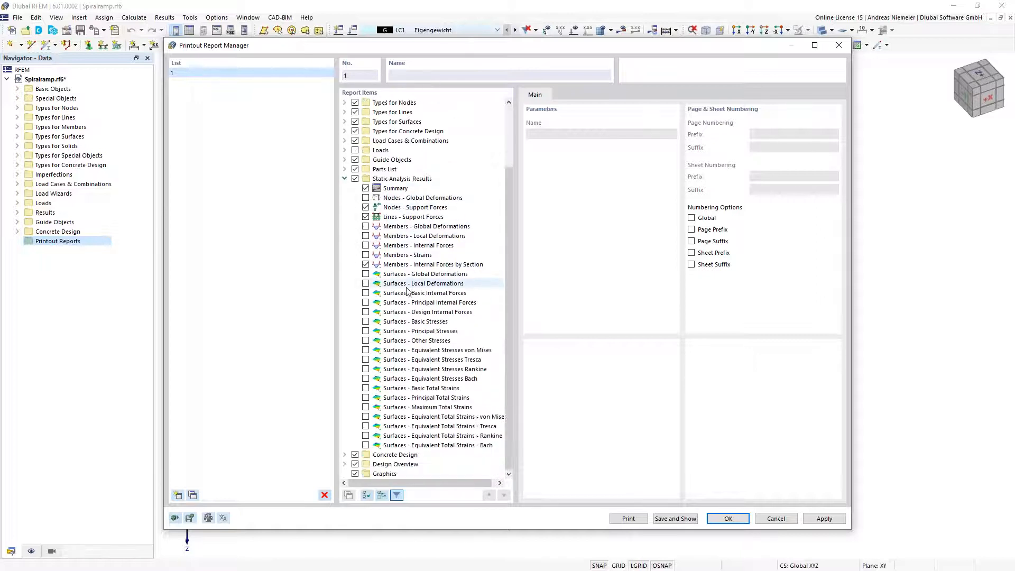
left_click(365, 208)
left_click(365, 217)
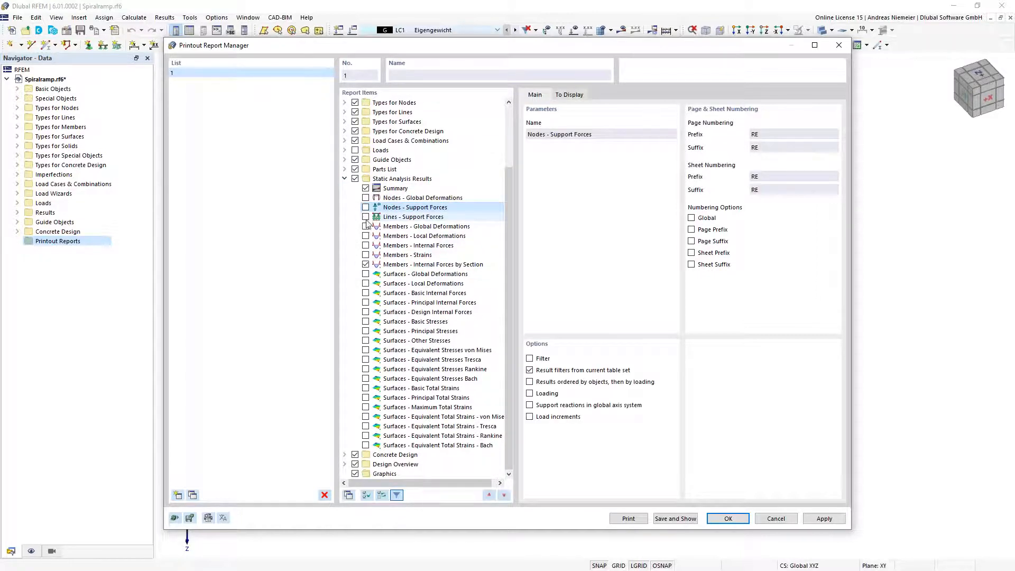
left_click(365, 264)
left_click(344, 179)
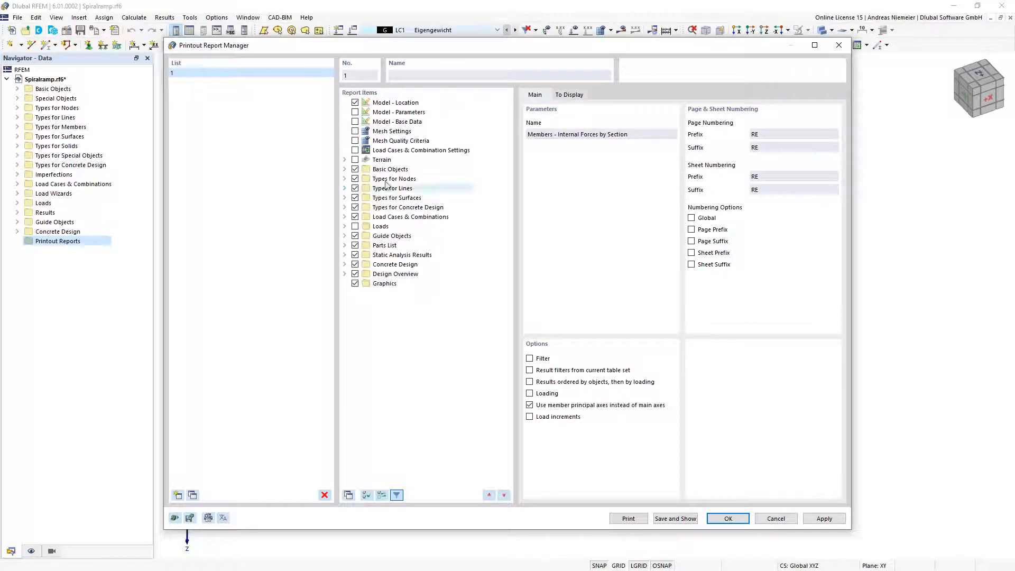
Exclude Errors & Warnings, Not Valid / Deactivated, Reinforcement on Members and Reinforcement on Surfaces from the report's concrete design results
left_click(344, 264)
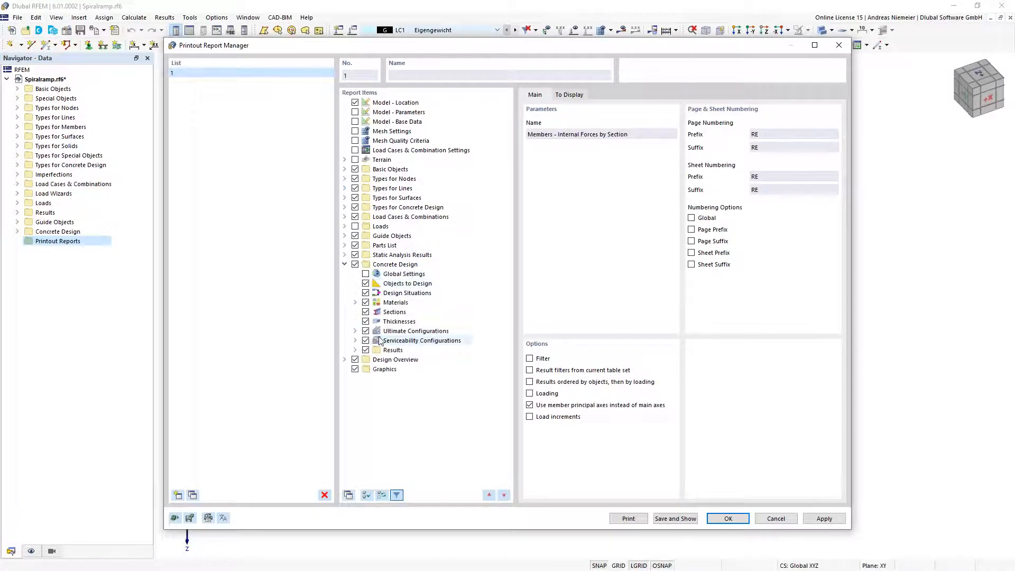
left_click(355, 350)
scroll(378, 296, "down", 3)
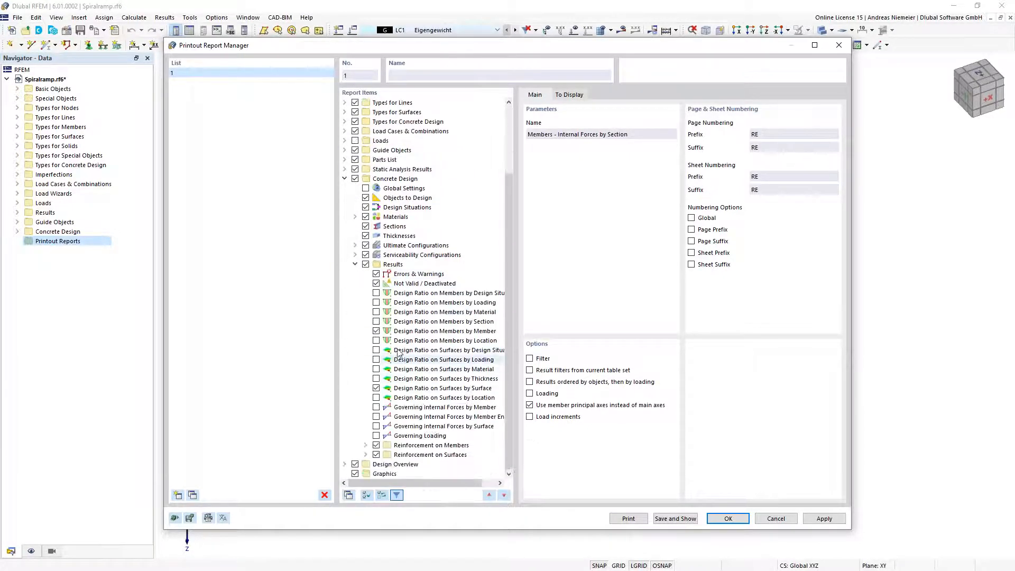
left_click(376, 274)
left_click(376, 284)
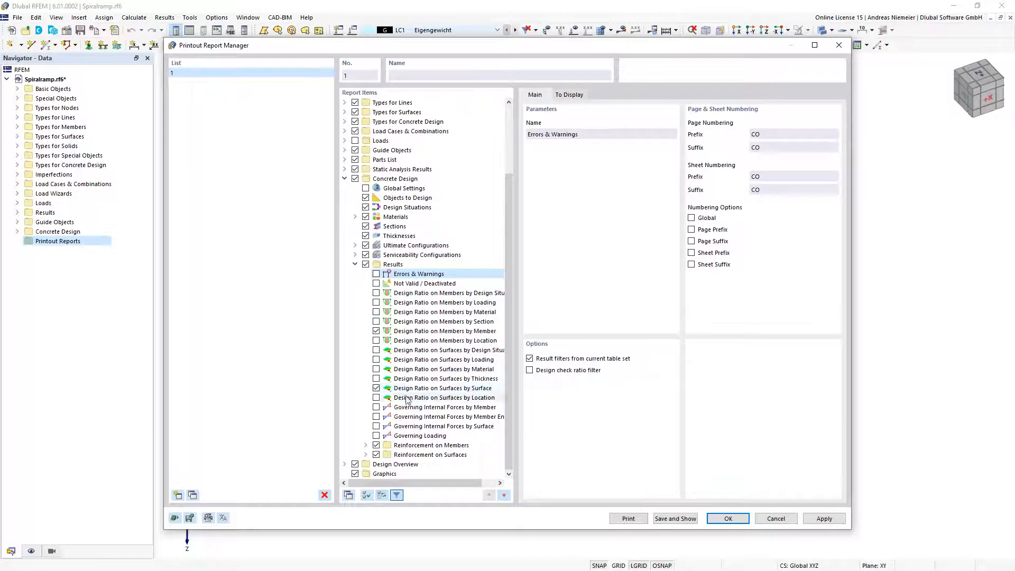
left_click(439, 331)
left_click(429, 391)
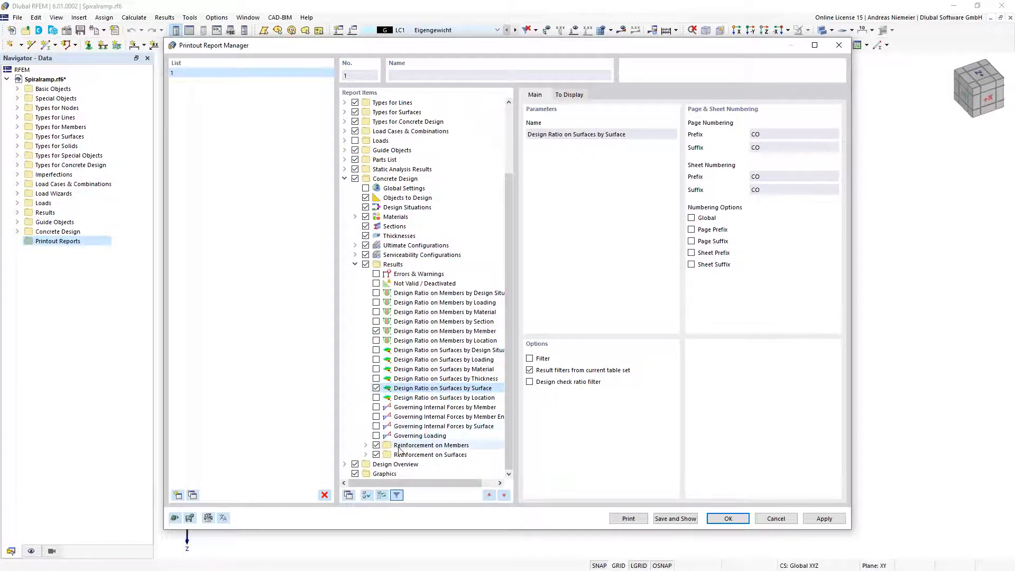
left_click(376, 446)
left_click(376, 455)
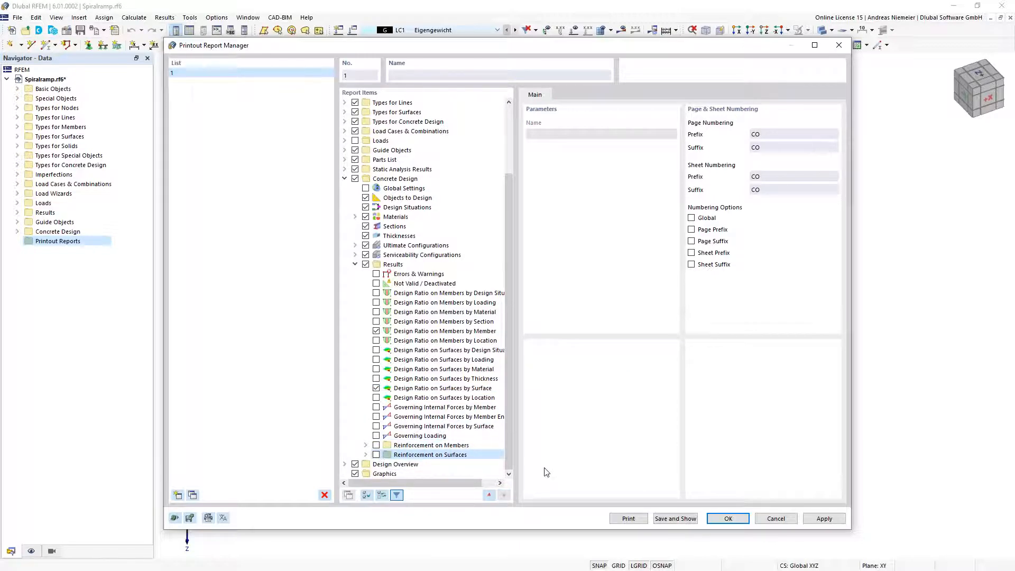
Save and display the printout report, reduce its window to a floating size and continue in the model window
left_click(676, 518)
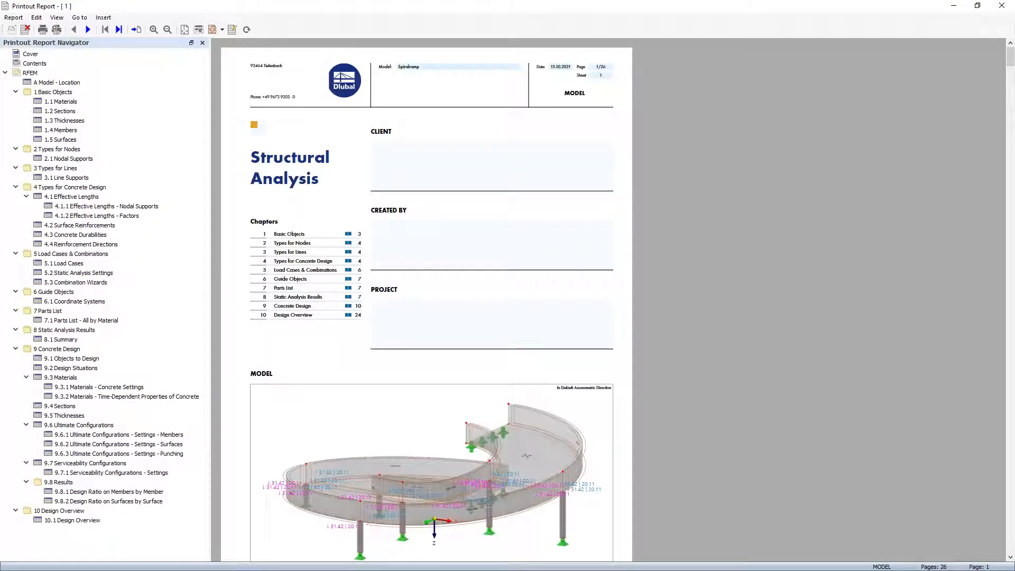
left_click(977, 5)
left_click_drag(581, 74, 569, 84)
left_click(792, 204)
middle_click_drag(787, 207, 779, 205)
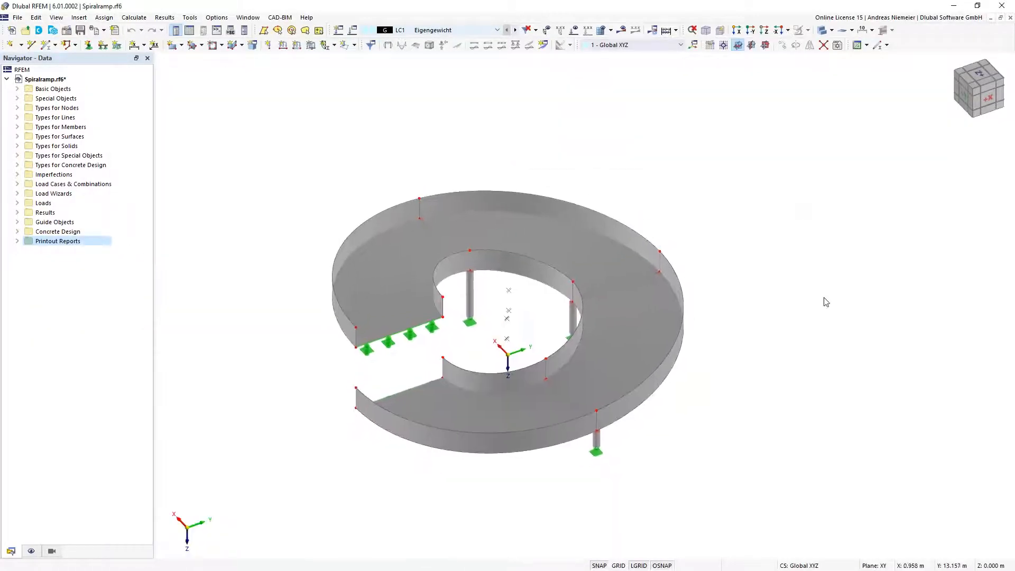
Bring the printout report back at full size and review its cover, contents, basic objects, surface reinforcements and concrete durabilities
key("alt+Tab")
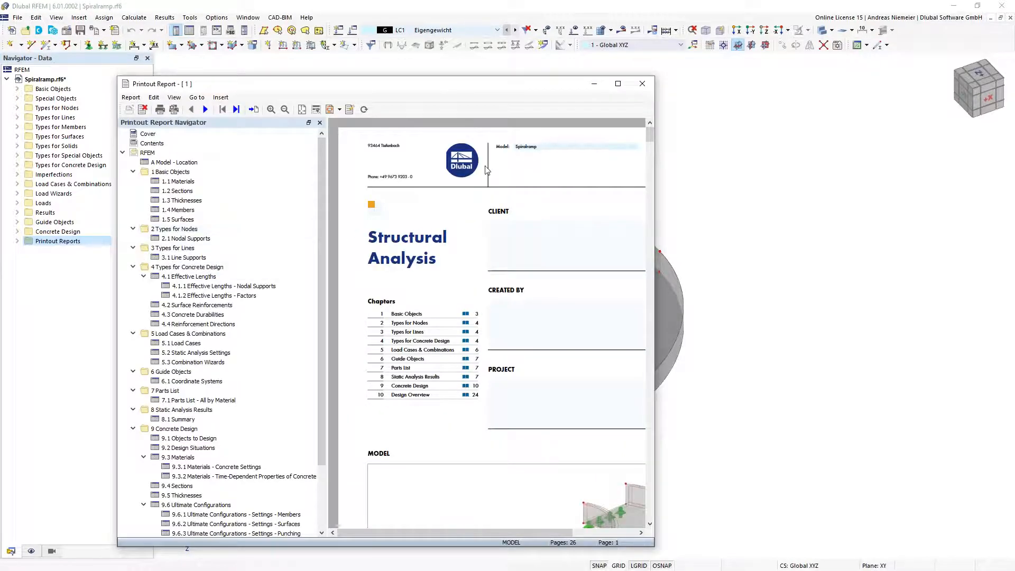
left_click(618, 86)
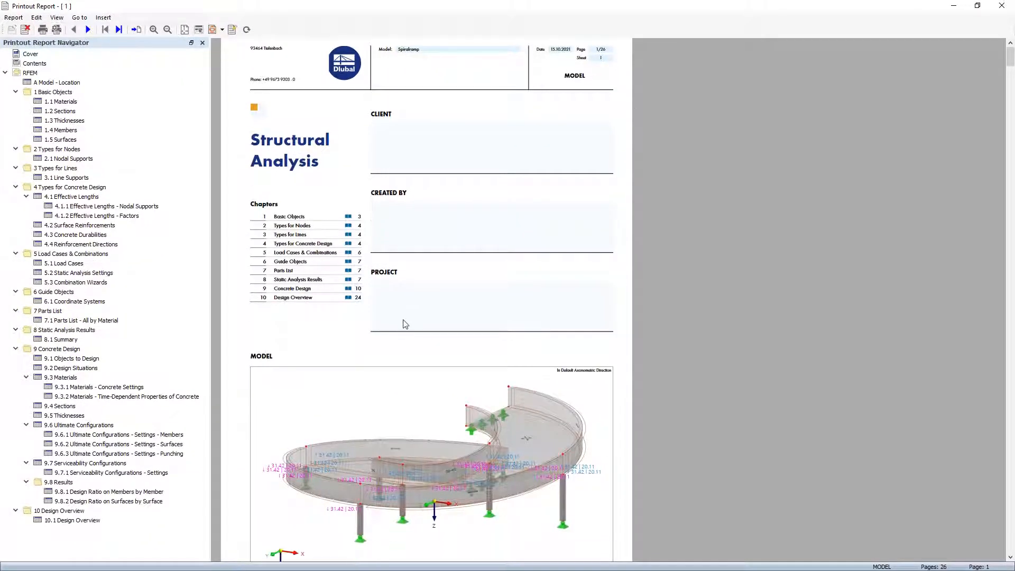
scroll(405, 327, "down", 10)
scroll(407, 315, "down", 8)
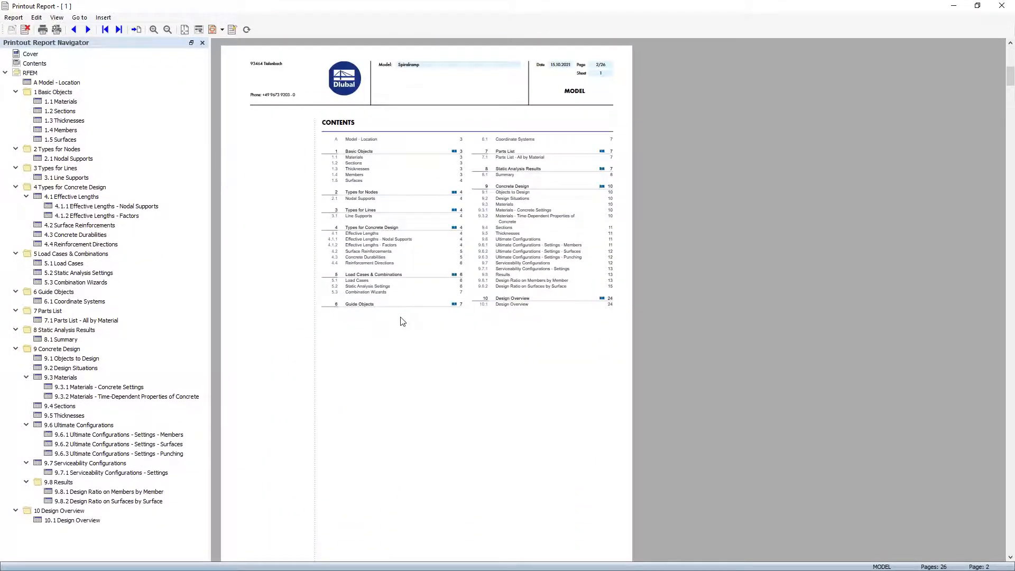
scroll(402, 302, "up", 3)
scroll(396, 231, "down", 10)
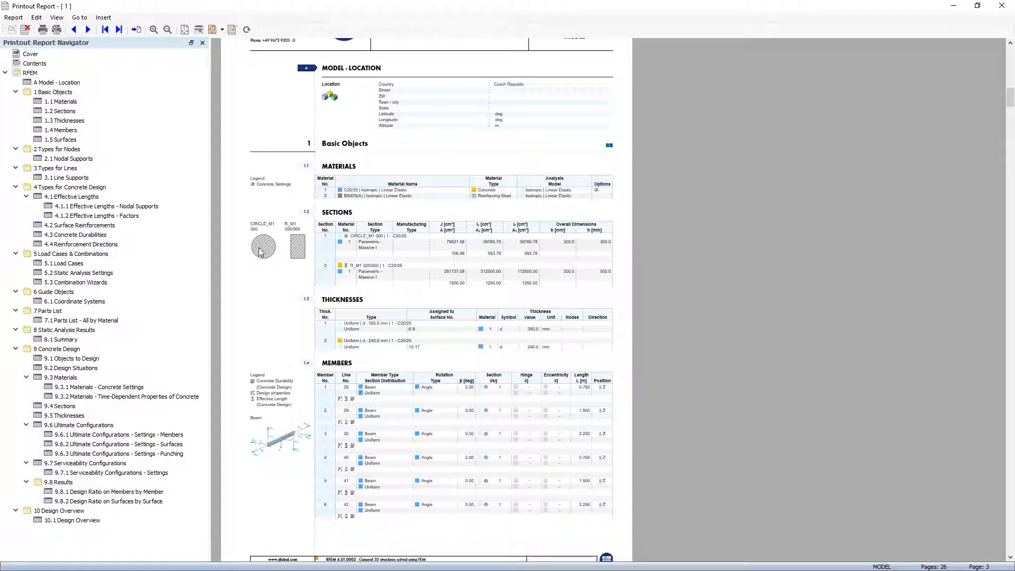
scroll(303, 257, "down", 1)
scroll(303, 258, "down", 12)
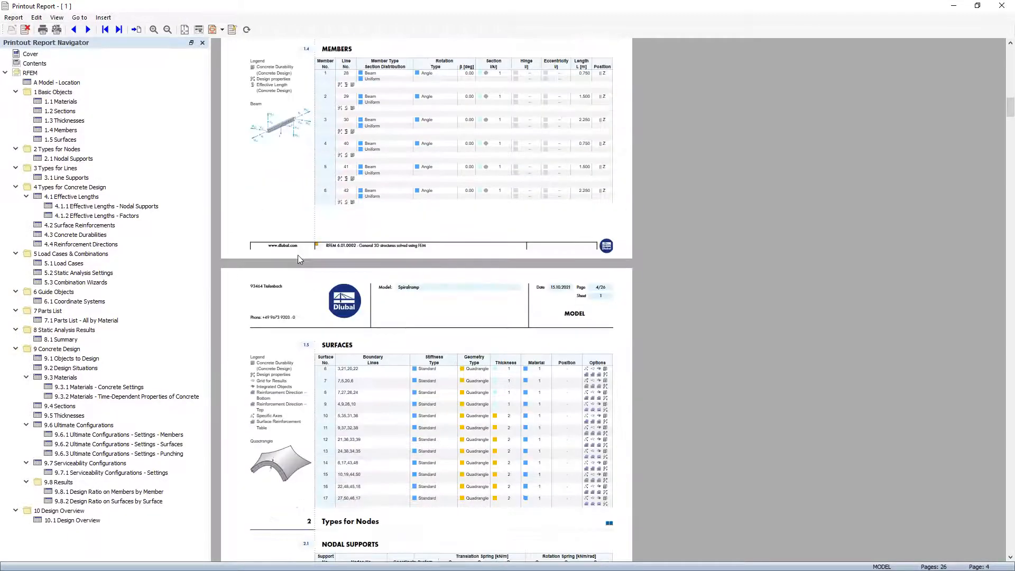
scroll(295, 374, "down", 17)
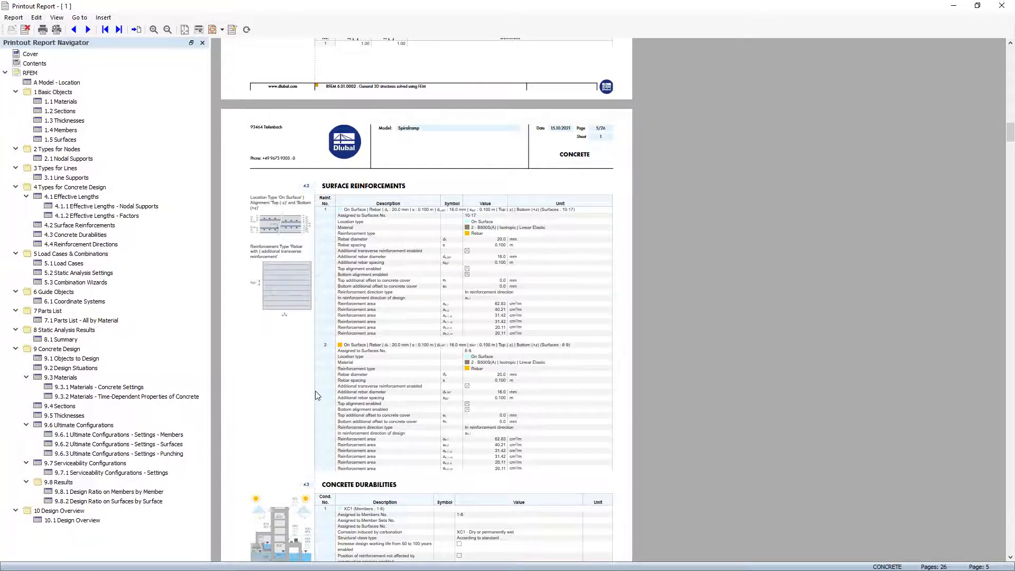
scroll(317, 393, "down", 13)
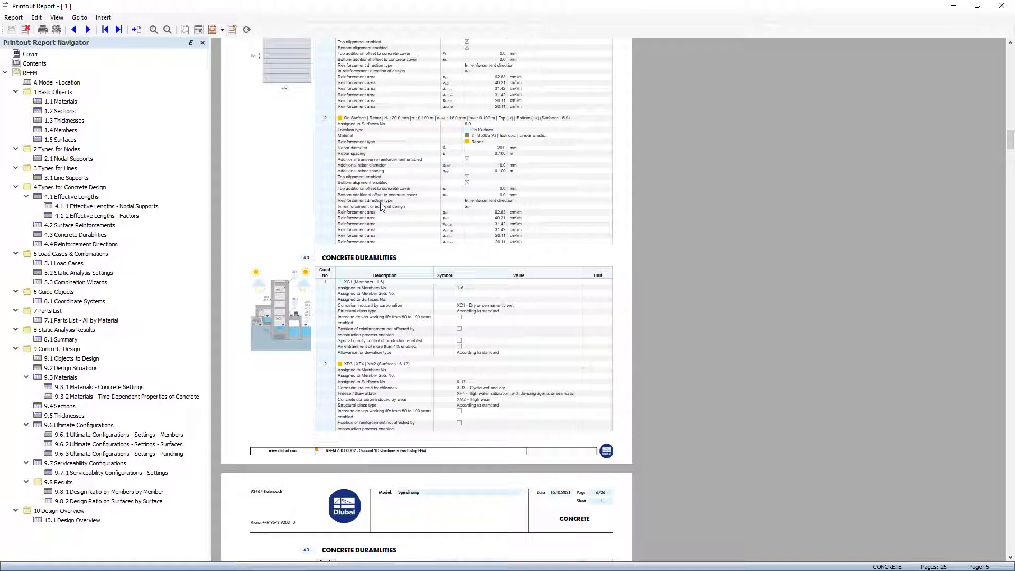
Return to the model and start a graphic printout to report 1 that includes the current window only
left_click(979, 8)
left_click(743, 458)
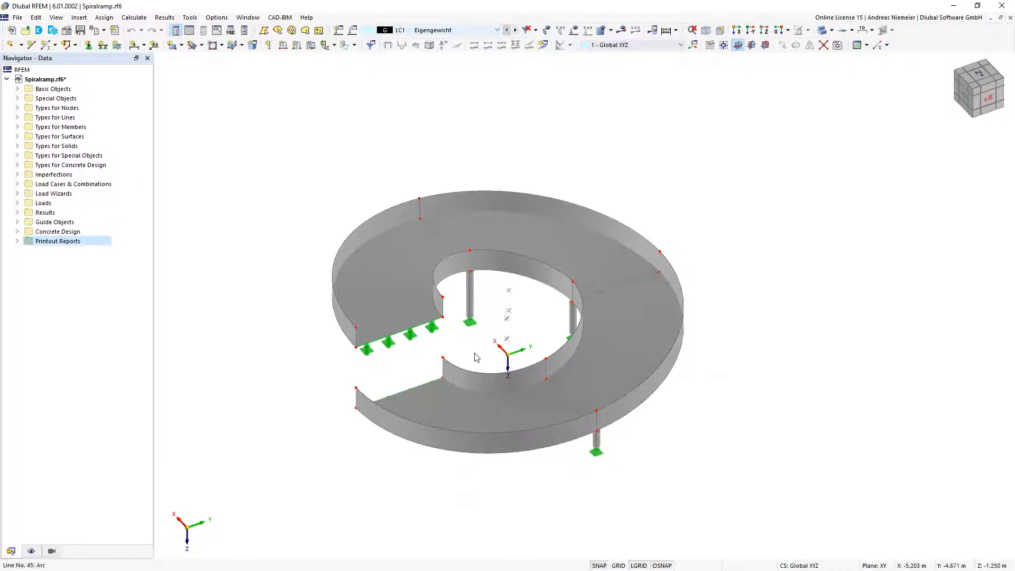
left_click(96, 34)
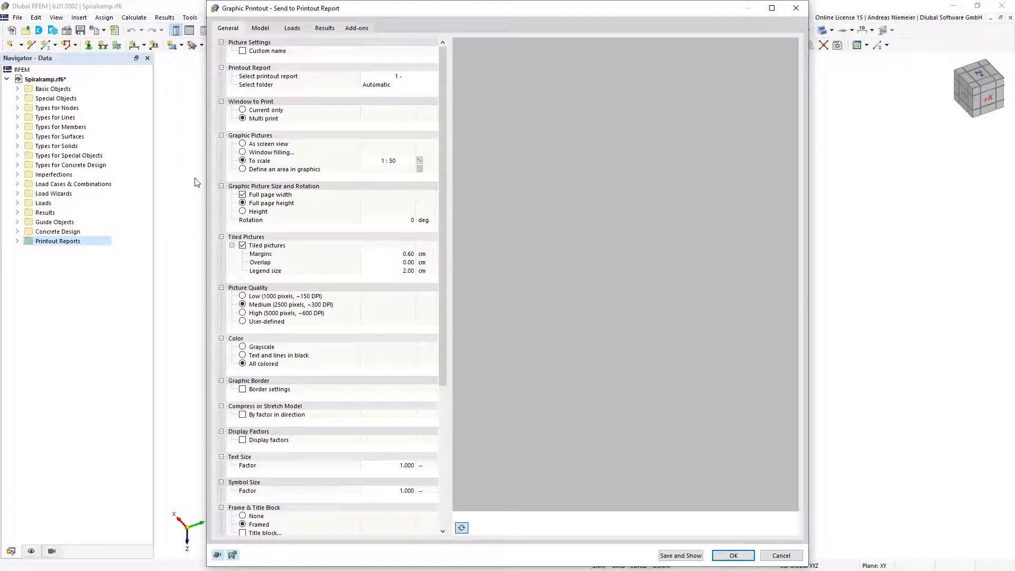
left_click(244, 111)
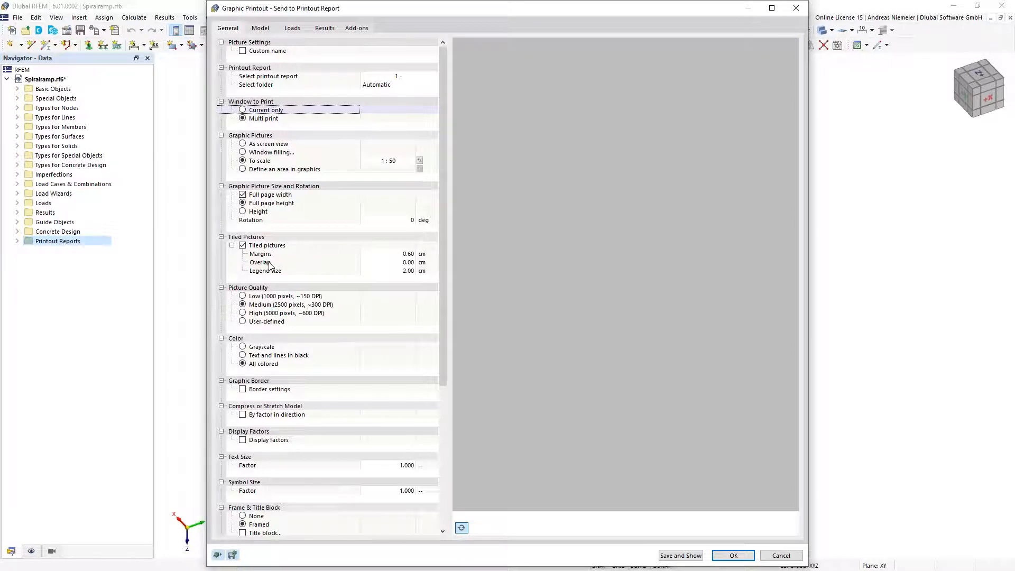
Disable tiled pictures, enable the 3D picture in PDF, set the picture to window filling, and send it to the report
left_click(243, 247)
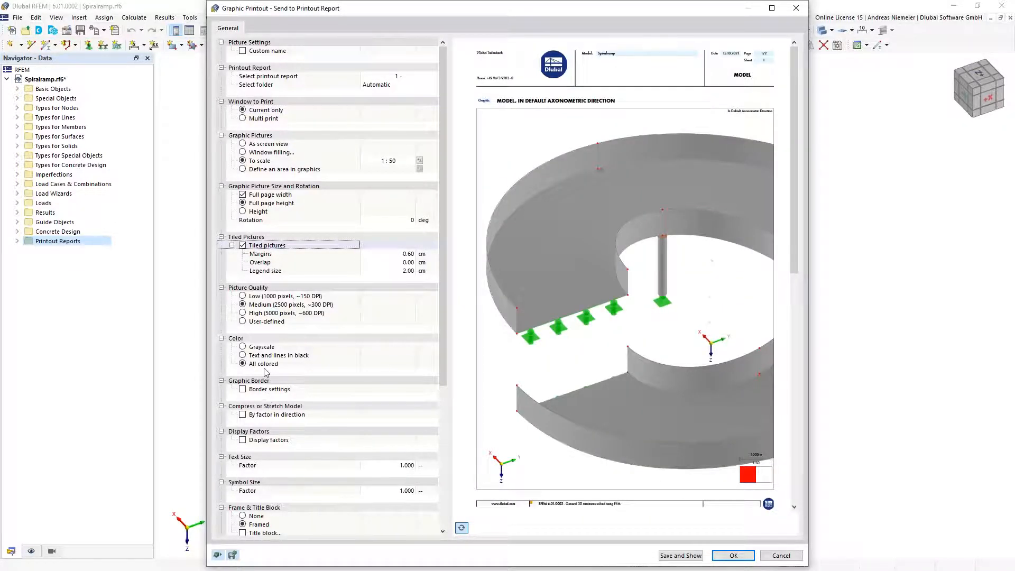
left_click(242, 245)
left_click(244, 247)
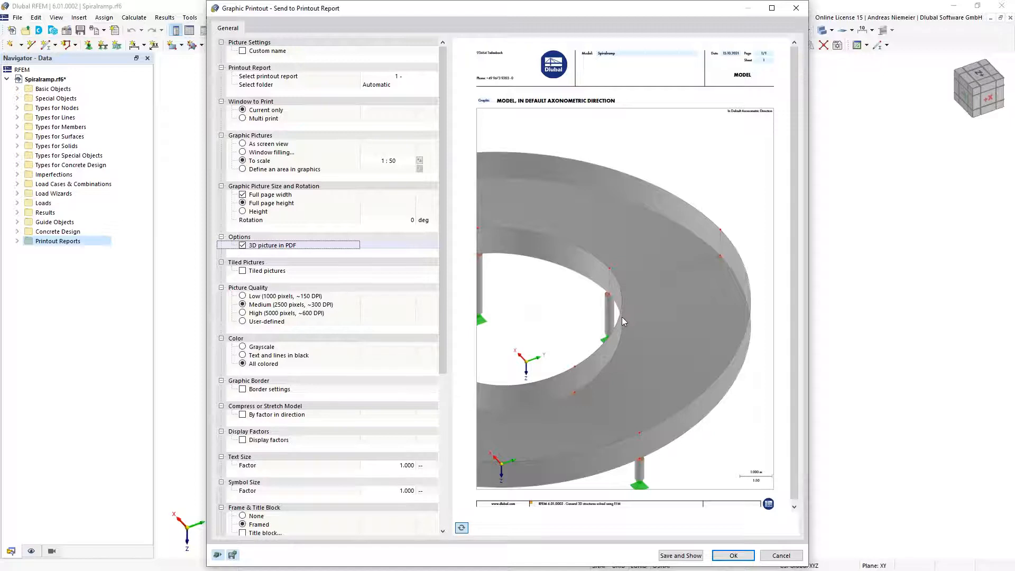
left_click(242, 152)
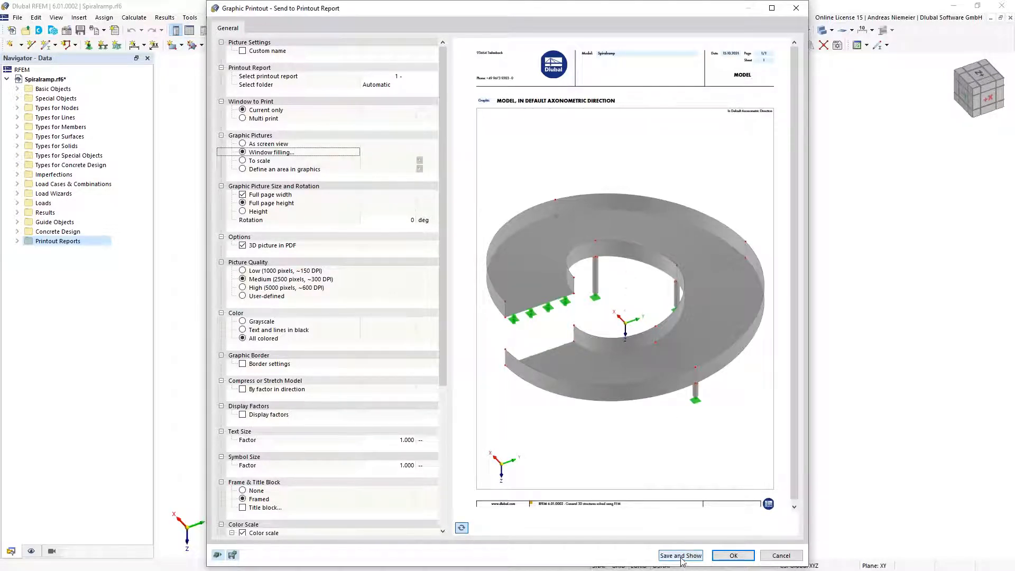
left_click(732, 555)
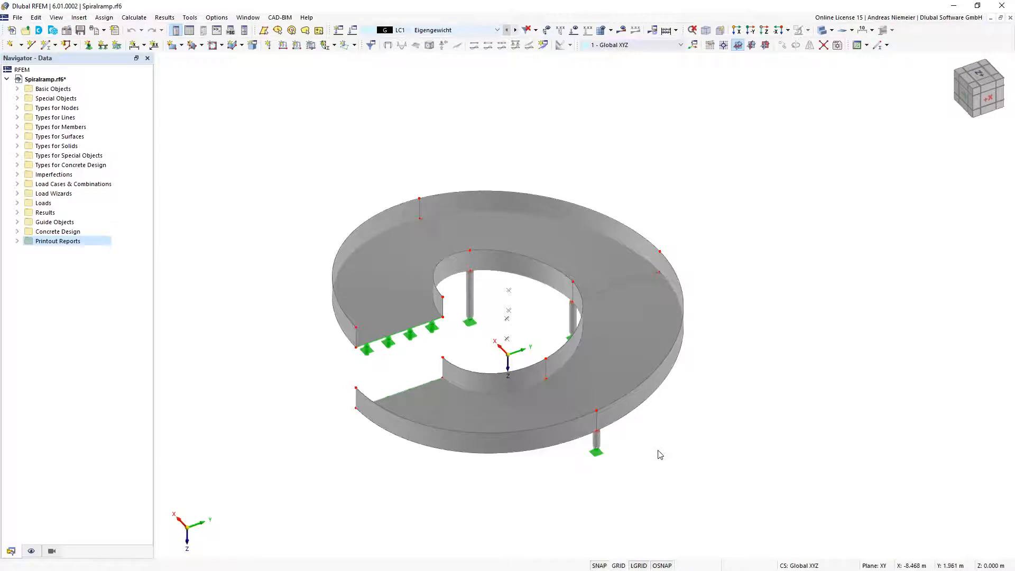
Display the concrete design types with their reinforcement in a transparent model and start a graphic printout of a close-up on the columns
left_click(52, 551)
left_click(33, 553)
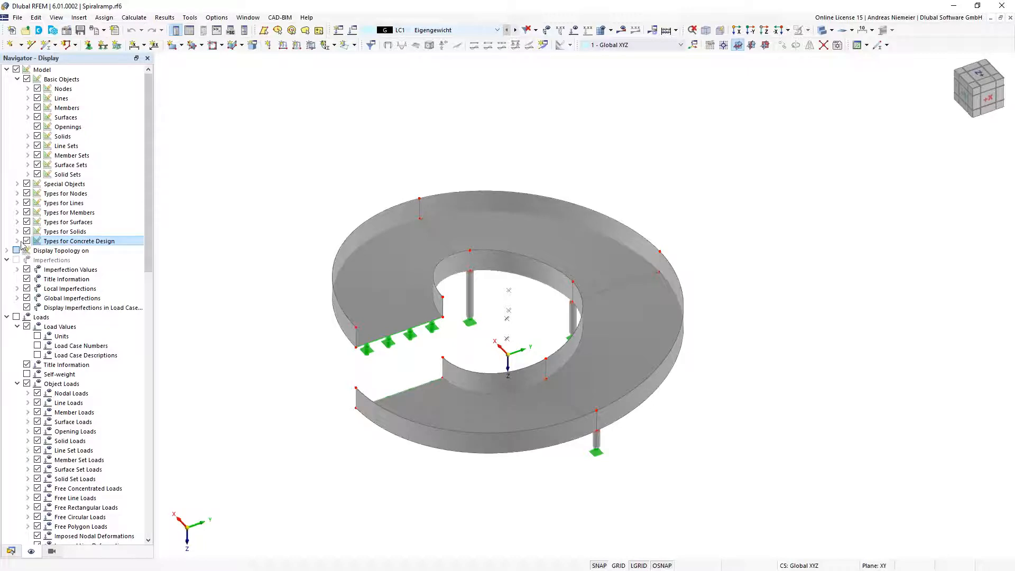
left_click(18, 241)
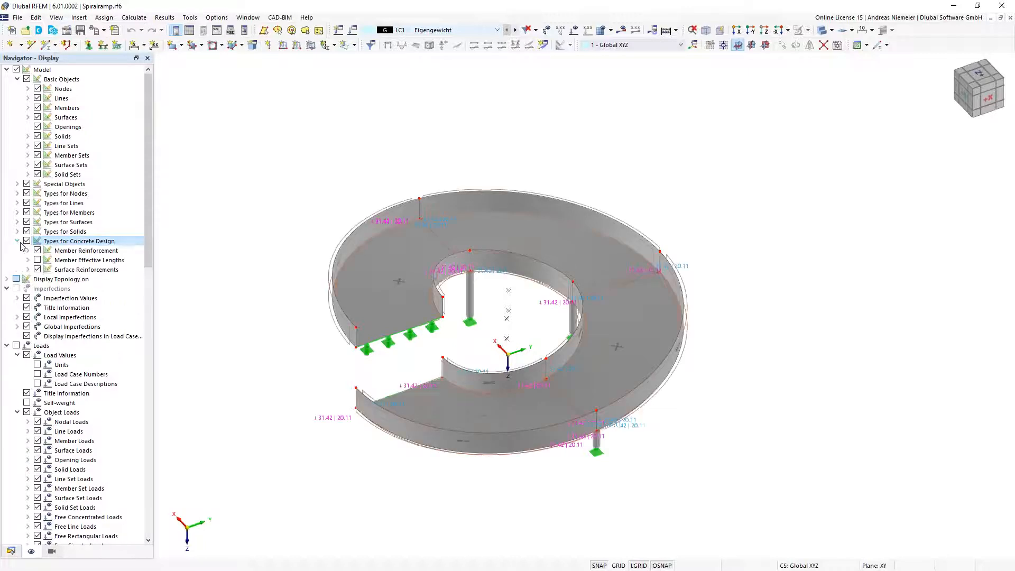
left_click(838, 44)
left_click(858, 70)
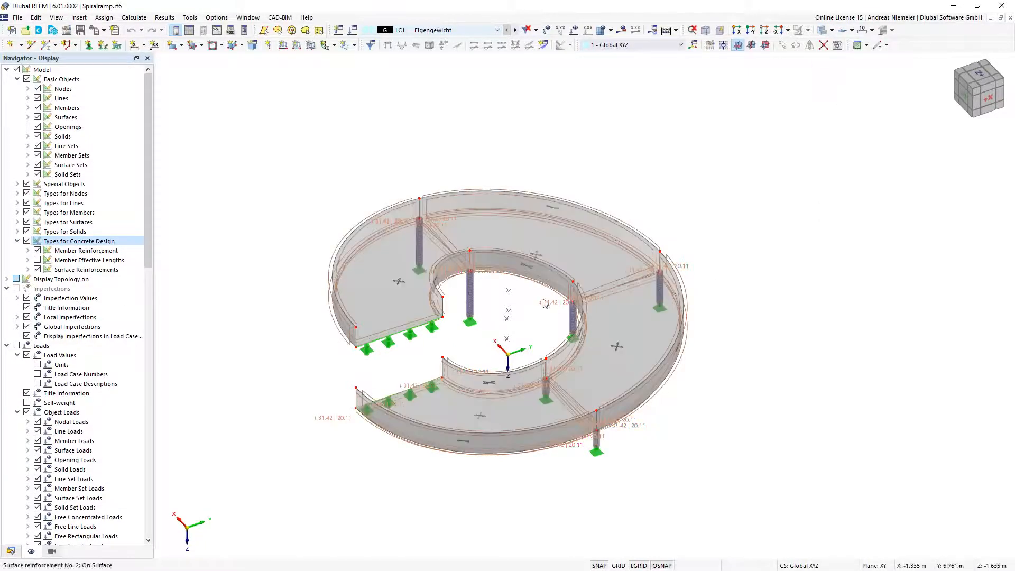
scroll(465, 285, "up", 7)
mouse_move(465, 285)
middle_mouse_down("ctrl")
mouse_move(477, 270)
mouse_move(453, 299)
middle_mouse_up("ctrl")
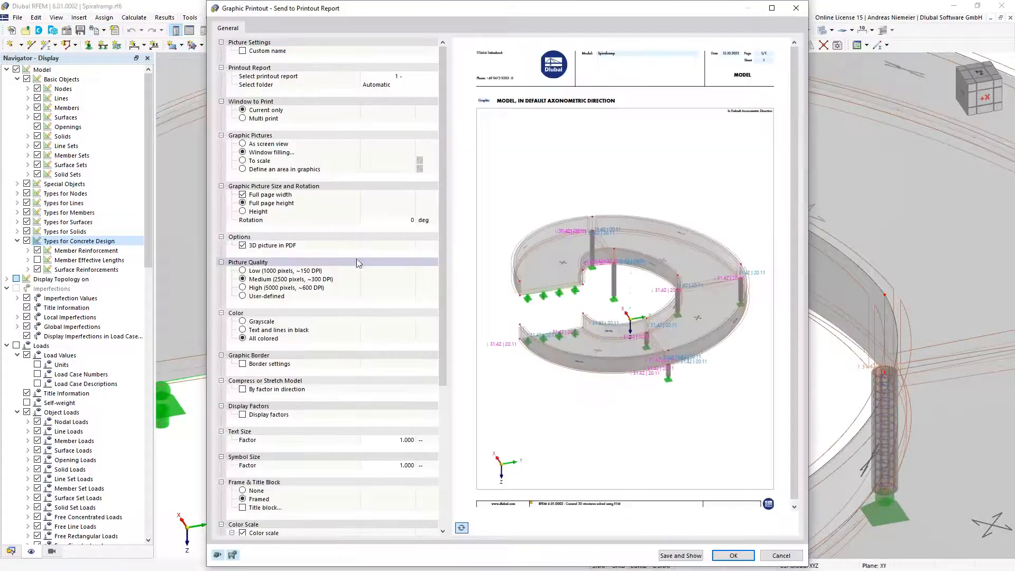
Define an area in graphics for the printout picture, framing the head of the central reinforced column
left_click(243, 169)
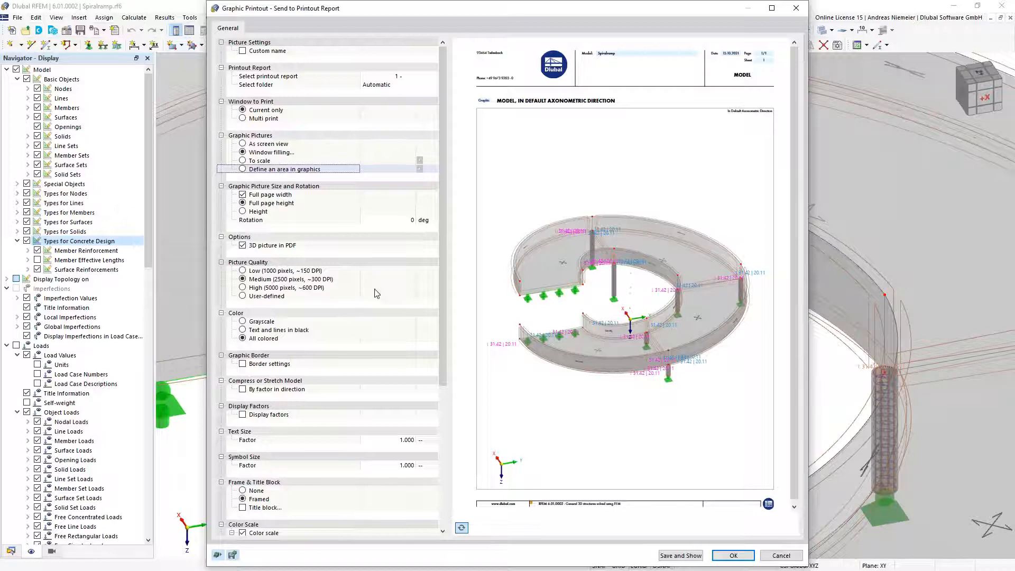
left_click(419, 169)
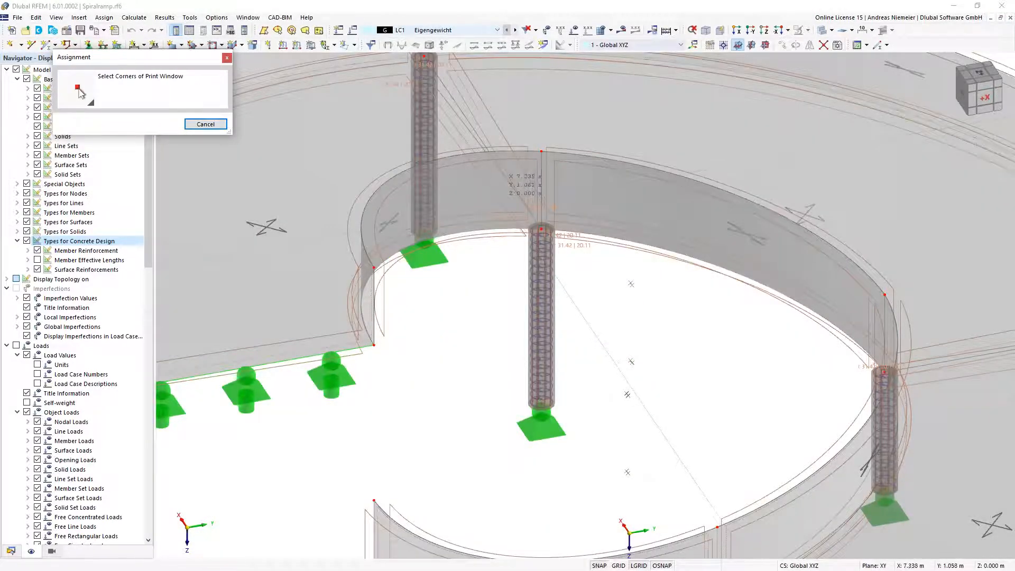
left_click(504, 201)
left_click(581, 275)
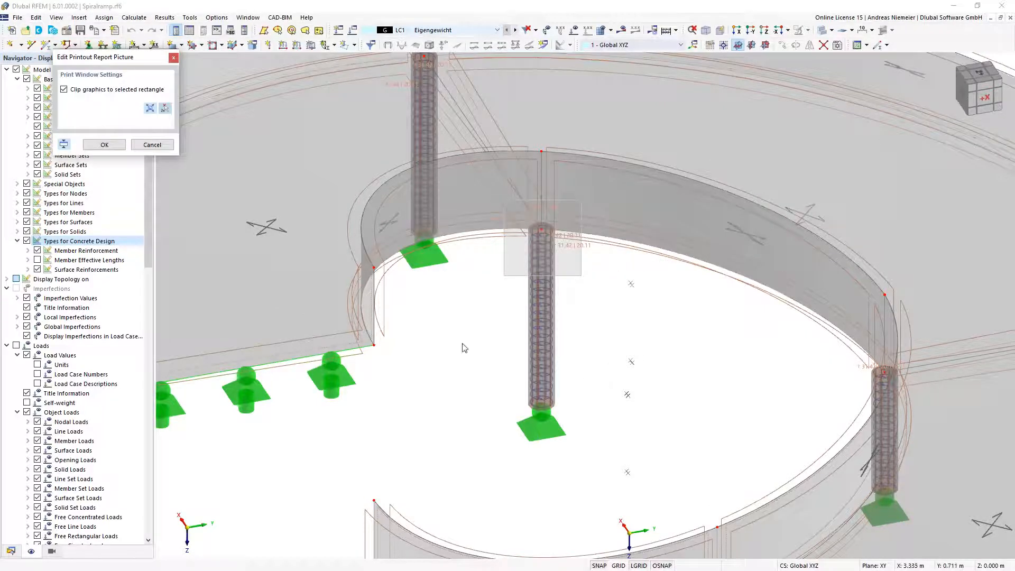
left_click(105, 144)
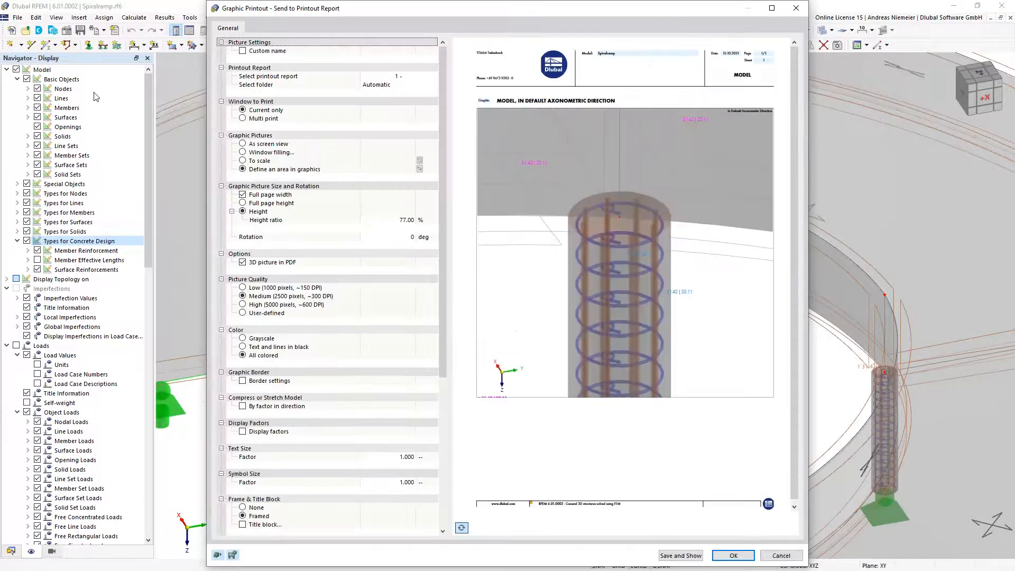
Disable the 3D picture in PDF for the column picture and send it to printout report 1
left_click(244, 267)
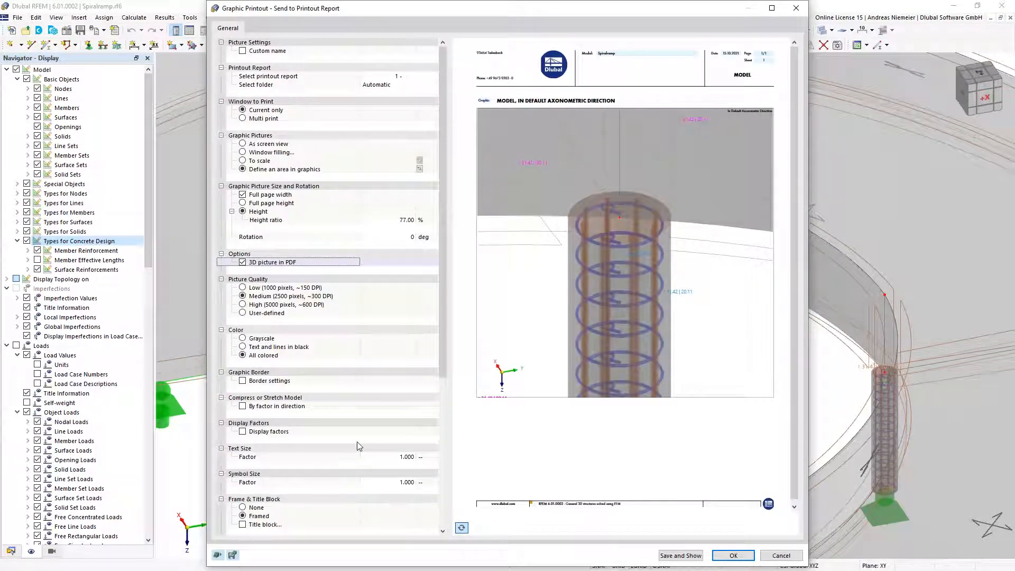
key("space")
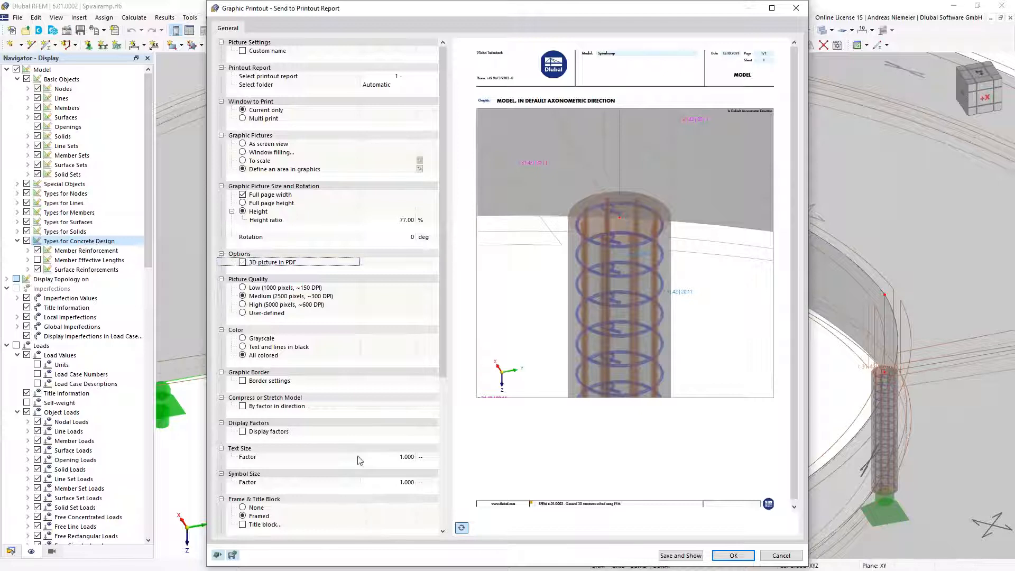
left_click(732, 556)
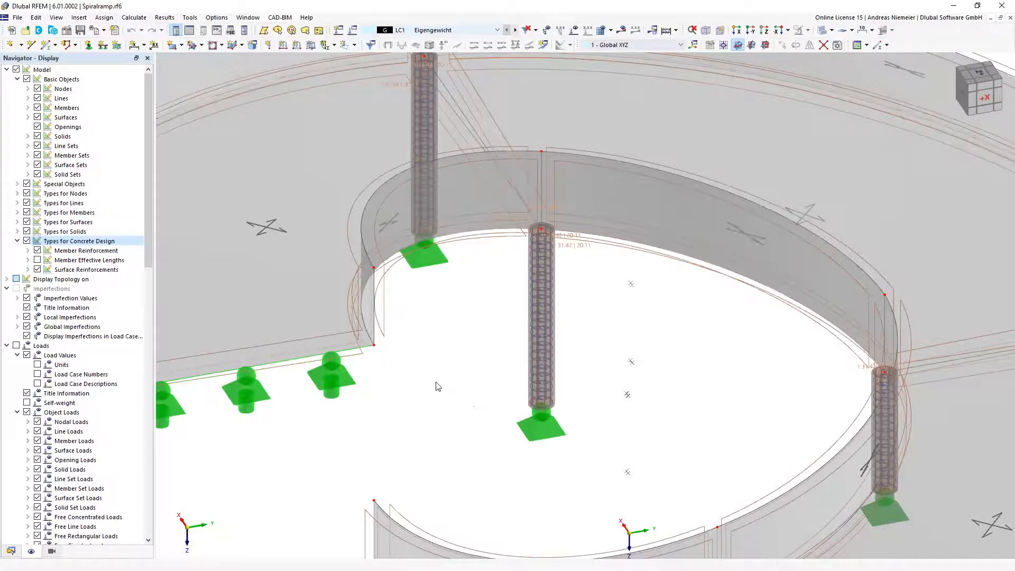
Show the required surface reinforcement results, limit visibility to object selection OS1 - Ramp, and view the ramp in direction +Z
scroll(436, 387, "down", 1)
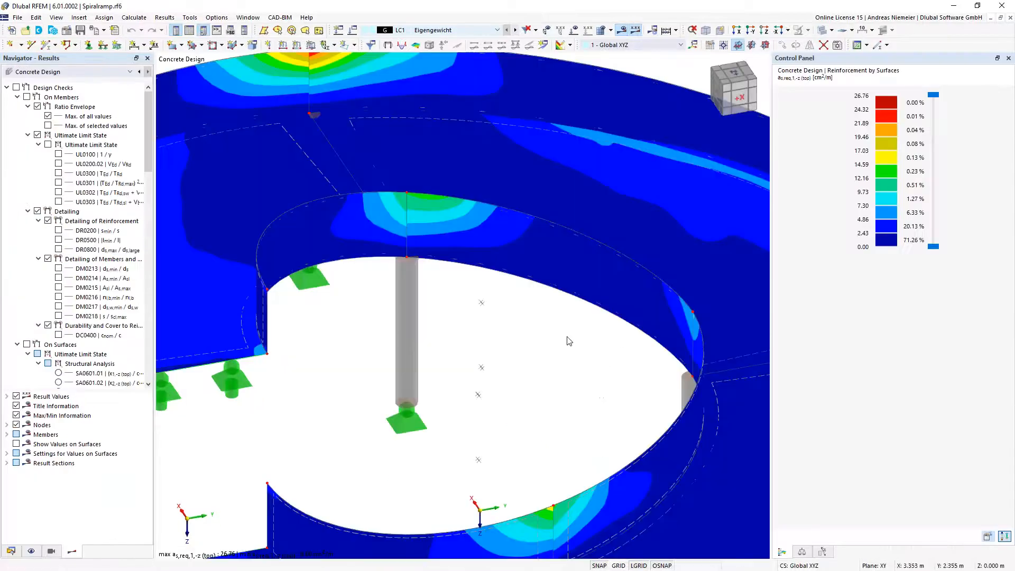
scroll(567, 338, "down", 6)
middle_click_drag(551, 349, 449, 370)
left_click(52, 551)
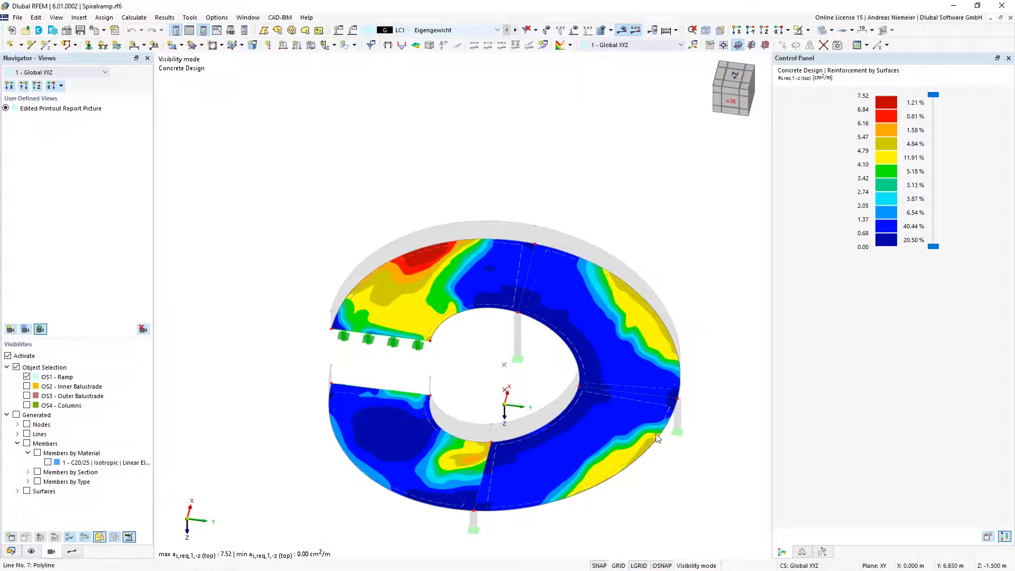
left_click(734, 74)
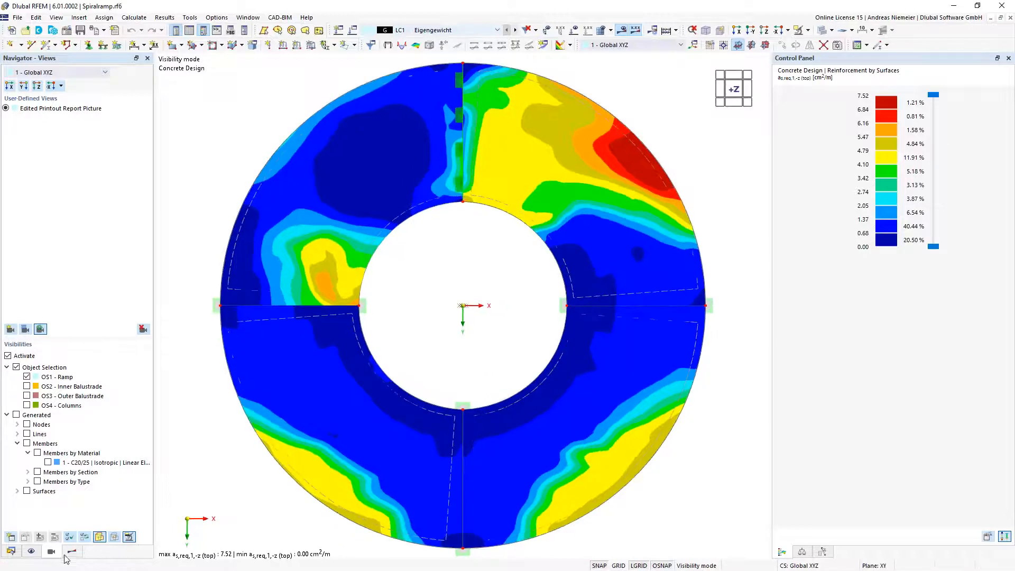
Show the static analysis surface moments mx for LC1 with values on surfaces and start a graphic printout
left_click(71, 552)
scroll(59, 373, "down", 8)
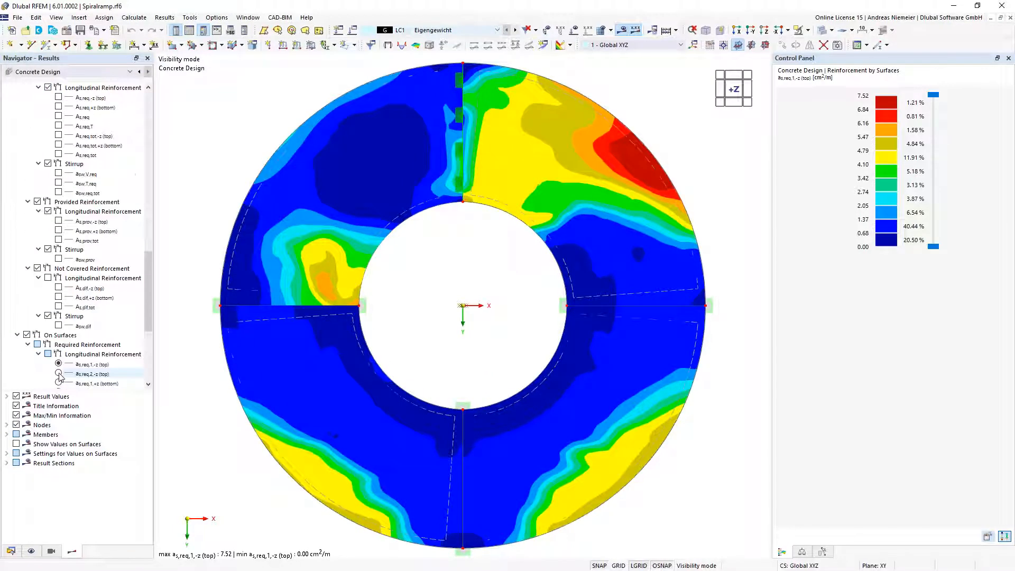
scroll(59, 376, "down", 5)
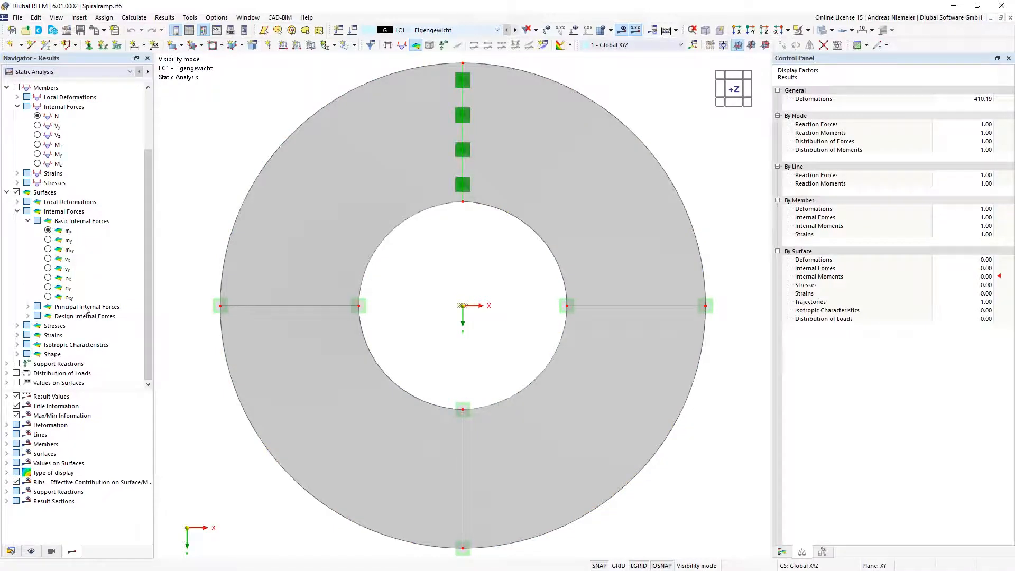
left_click(16, 383)
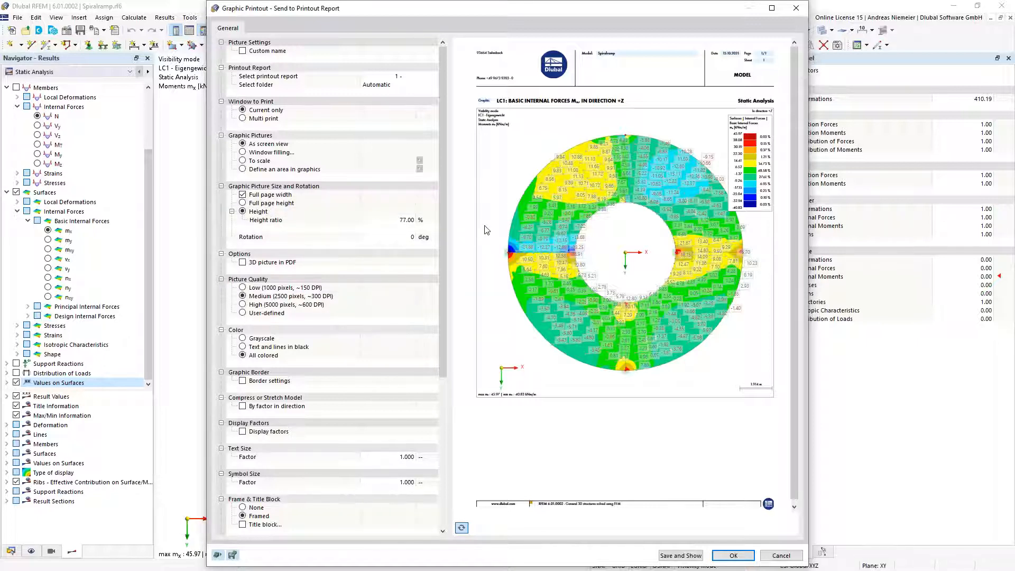
Set the picture to scale 1:50 at full page height, enable tiled pictures, and look through the tiles in the preview
left_click(247, 163)
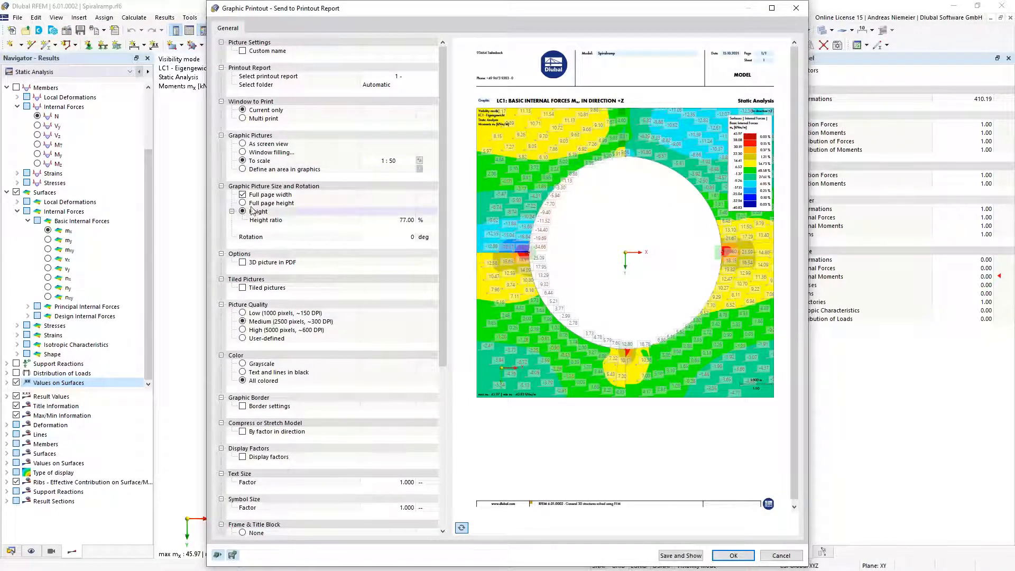
left_click(242, 203)
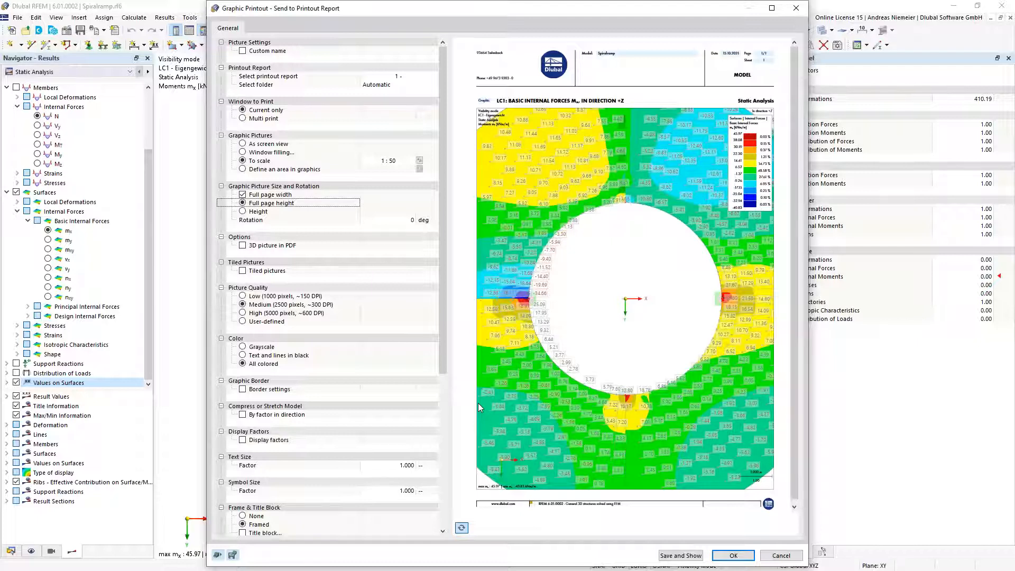
left_click(243, 271)
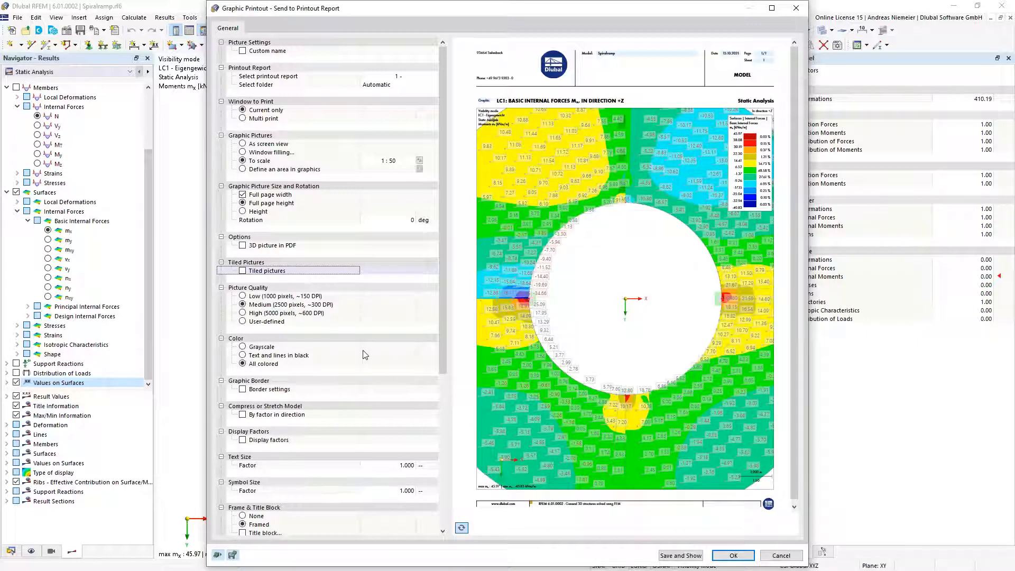
key("space")
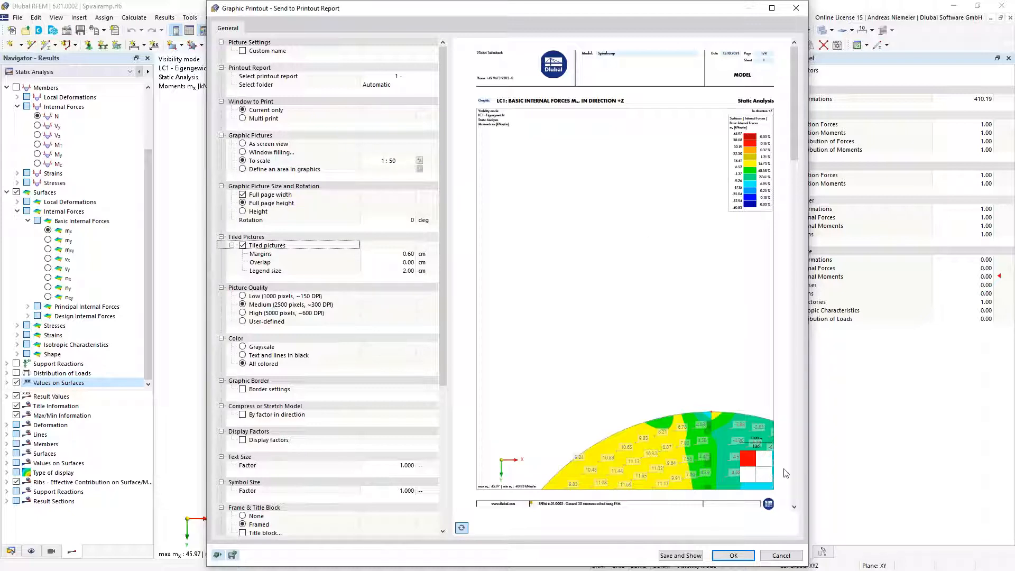
left_click_drag(794, 138, 807, 393)
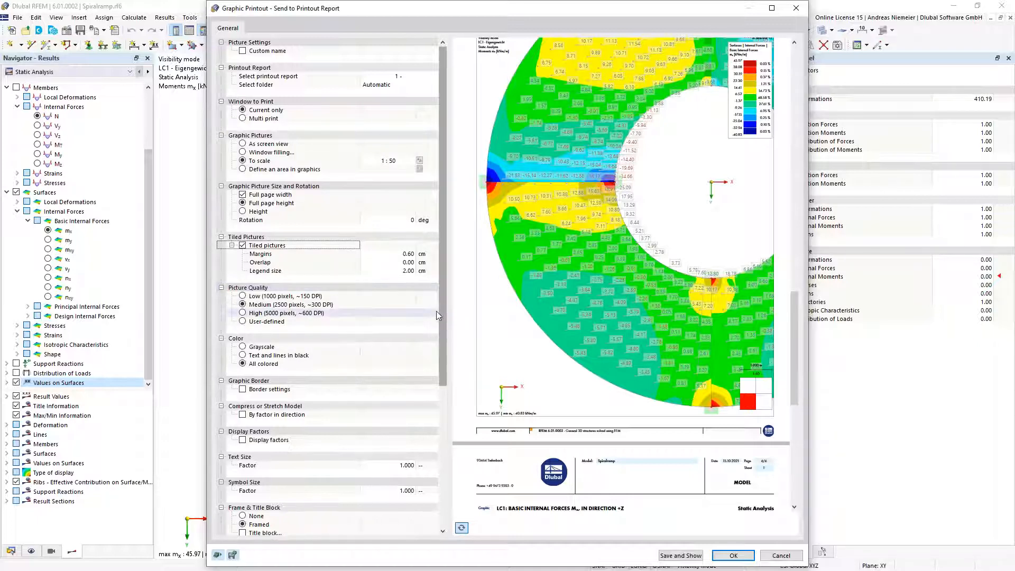
Switch to multi print with the basic internal forces mx and my as surface results, check the preview, and send the pictures to the report
left_click(242, 119)
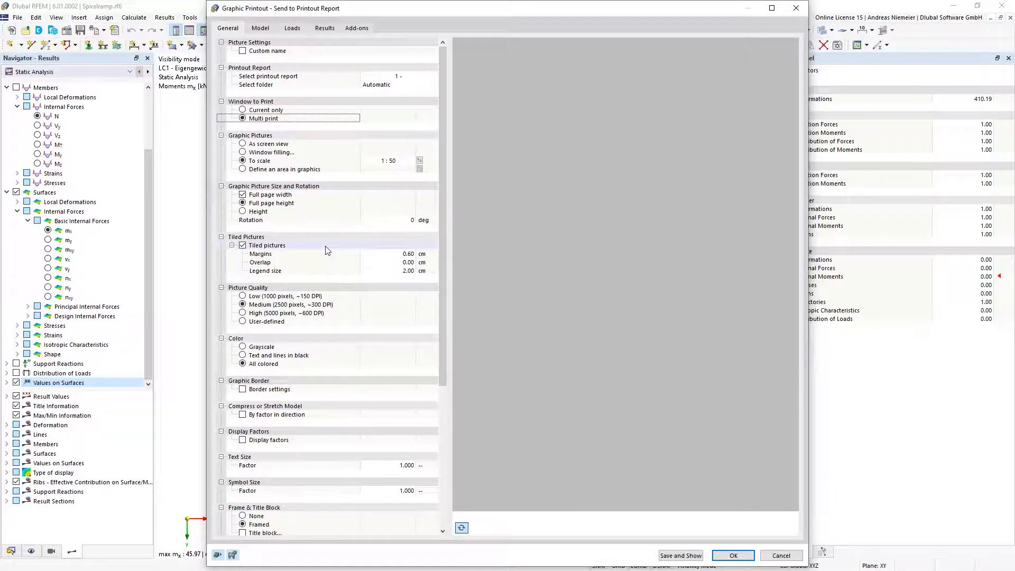
left_click(330, 30)
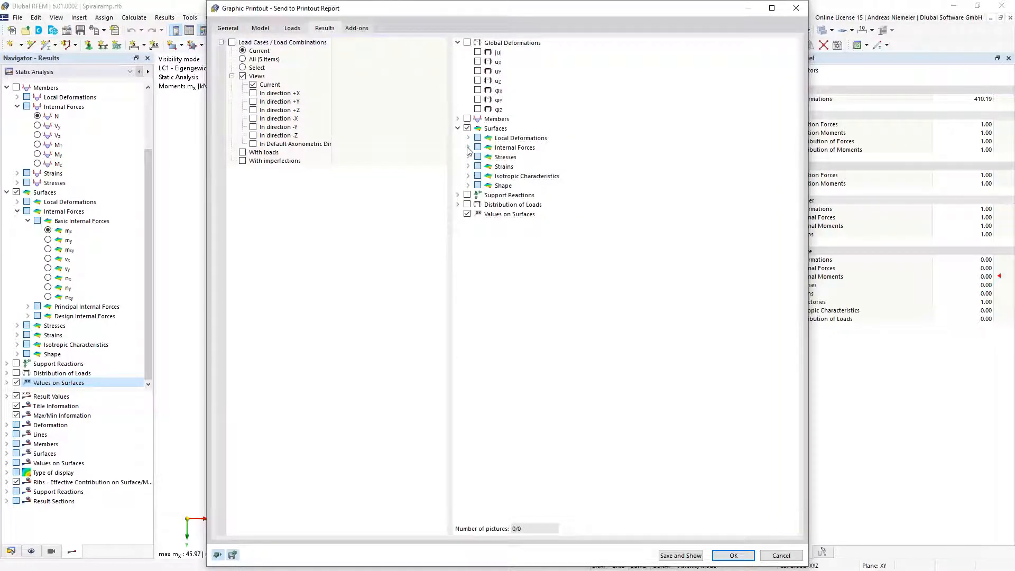
left_click(468, 147)
left_click(499, 166)
left_click(499, 175)
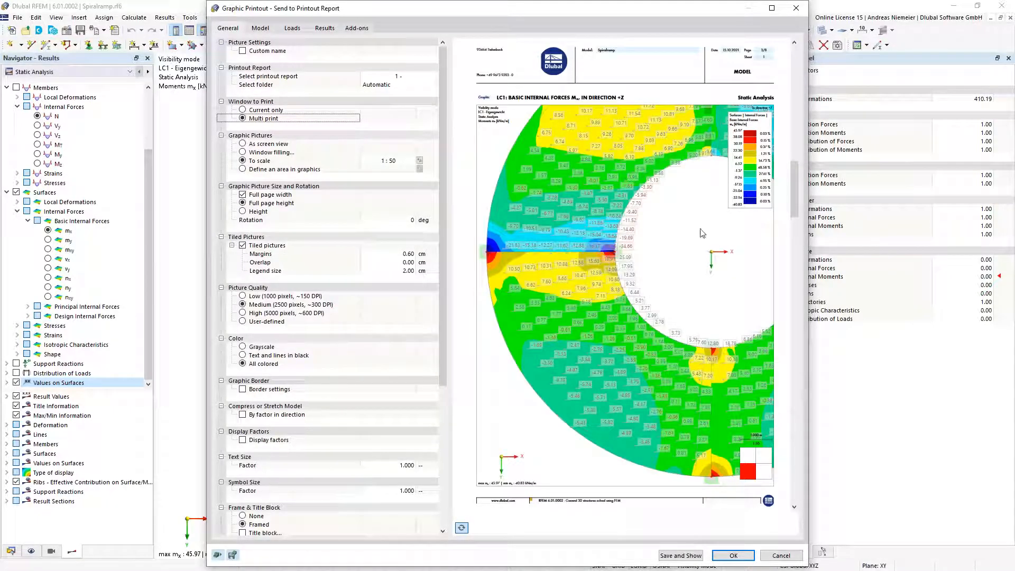
left_click_drag(796, 186, 809, 259)
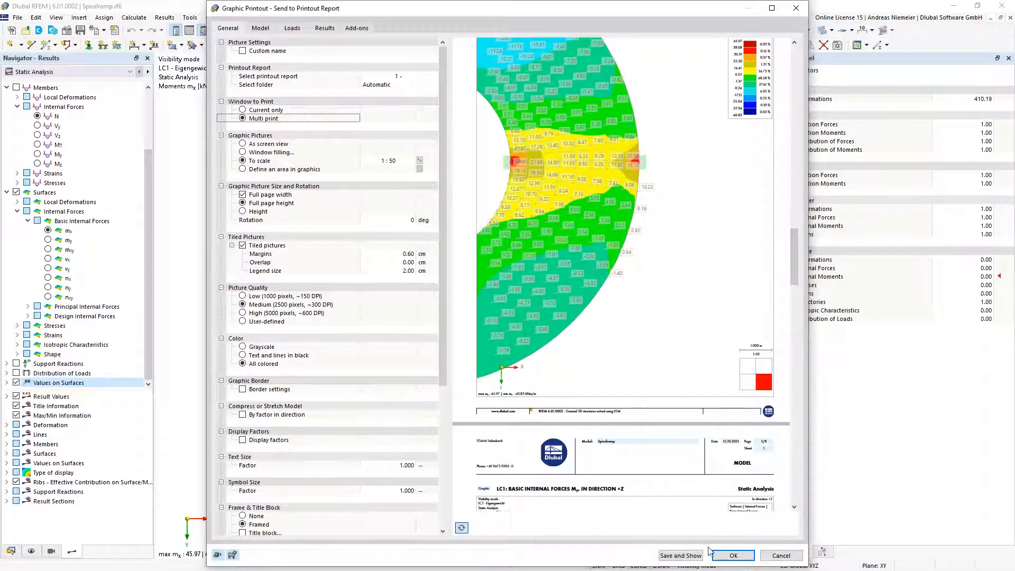
left_click(733, 555)
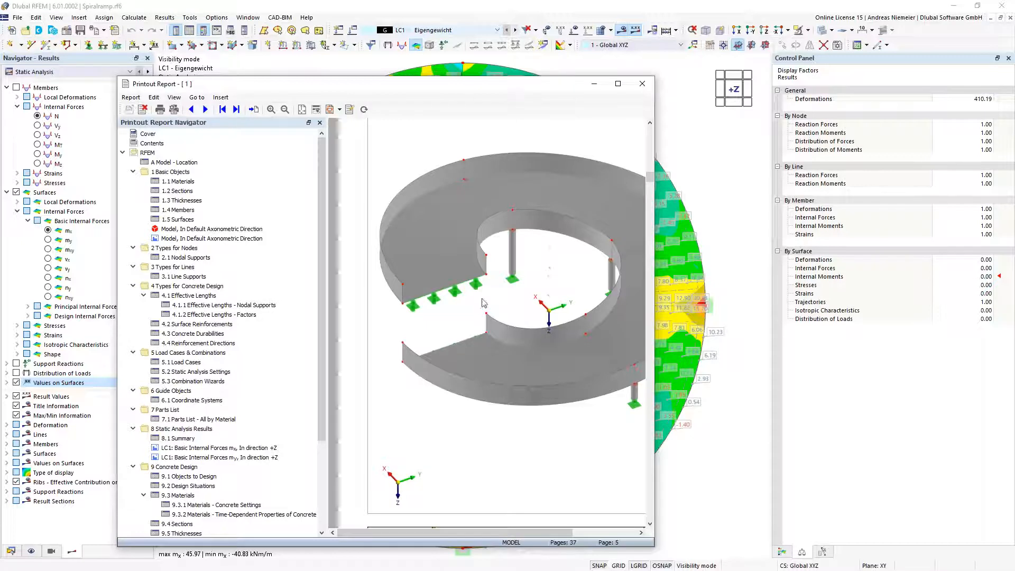
Enlarge the printout report and examine the model graphics, the column reinforcement picture and the tiled LC1 my result pages
scroll(480, 311, "down", 7)
scroll(482, 310, "up", 6)
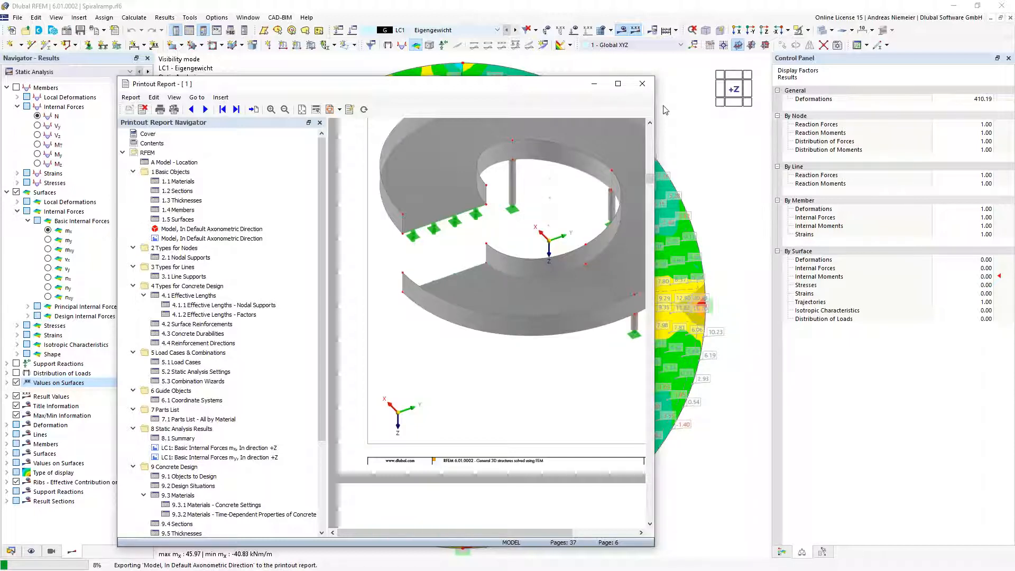
left_click(618, 83)
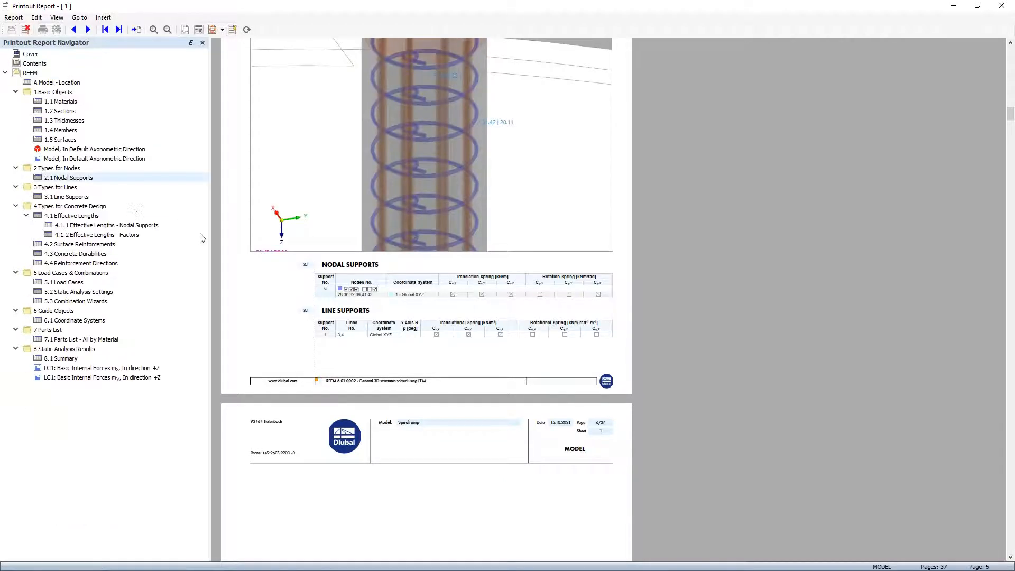
scroll(296, 264, "down", 10)
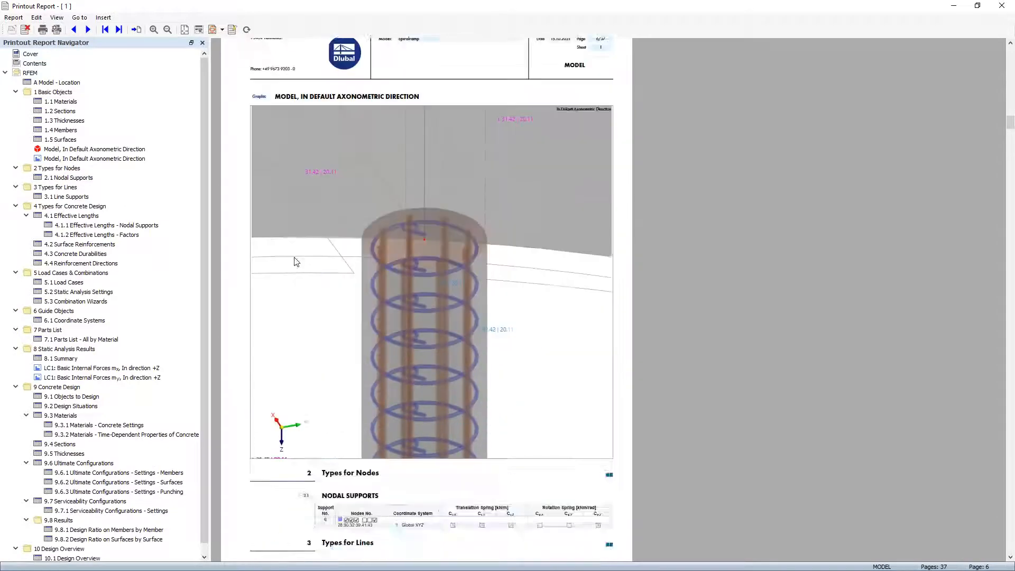
left_click(124, 379)
scroll(298, 367, "down", 10)
scroll(302, 367, "down", 10)
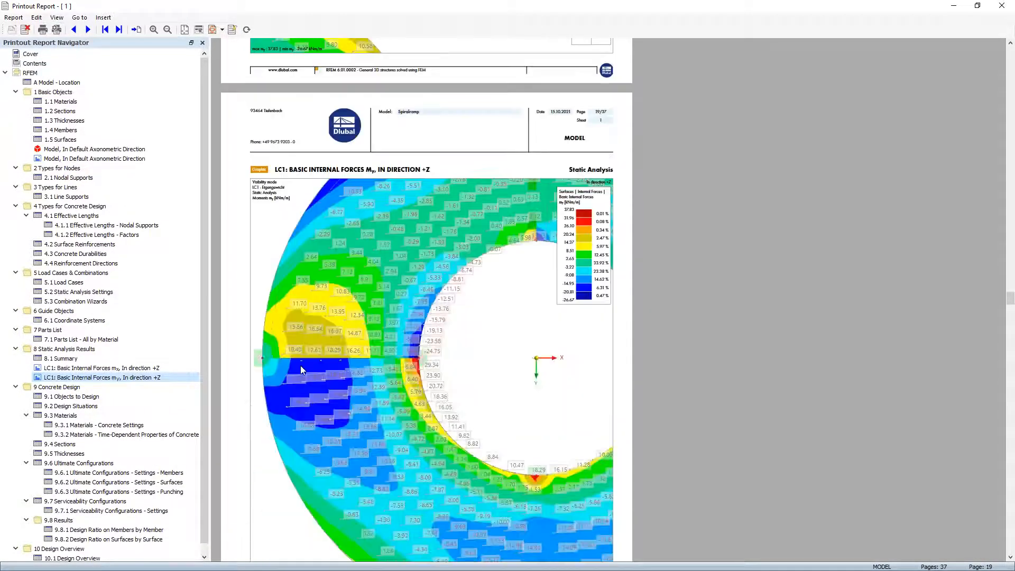
left_click_drag(205, 306, 205, 300)
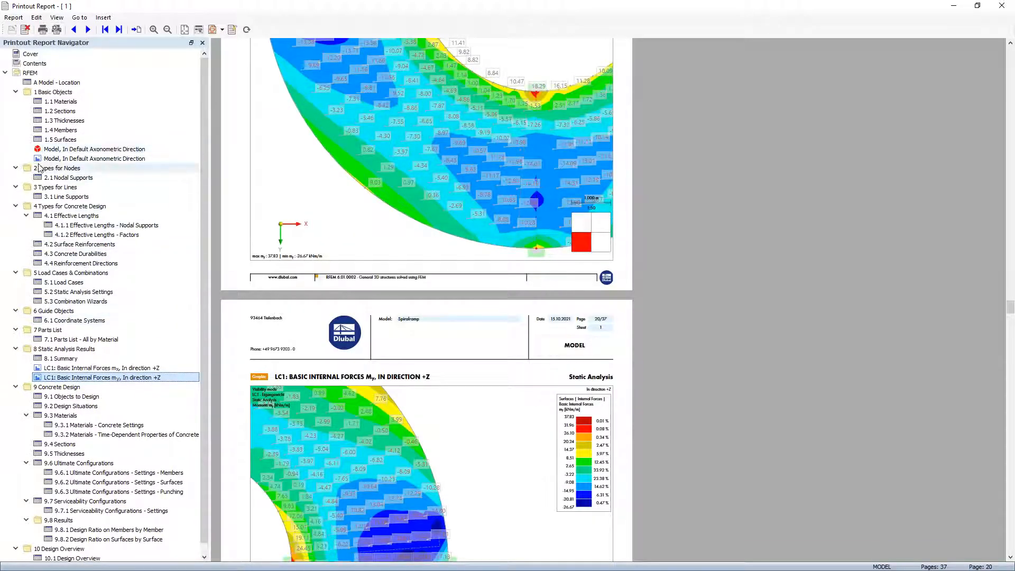
Collapse all items of the printout report navigator and expand RFEM to its main chapters
right_click(176, 321)
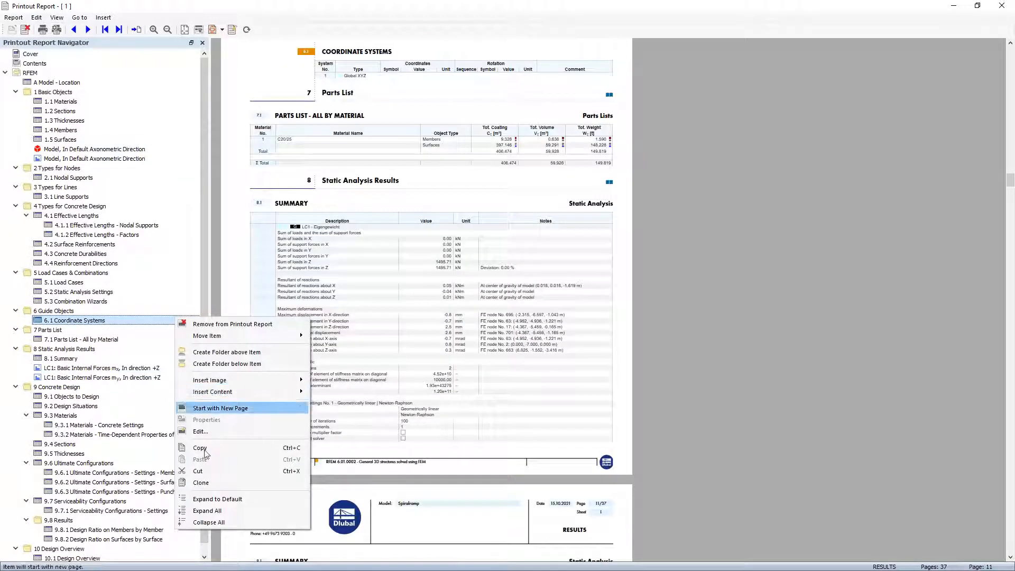
left_click(224, 524)
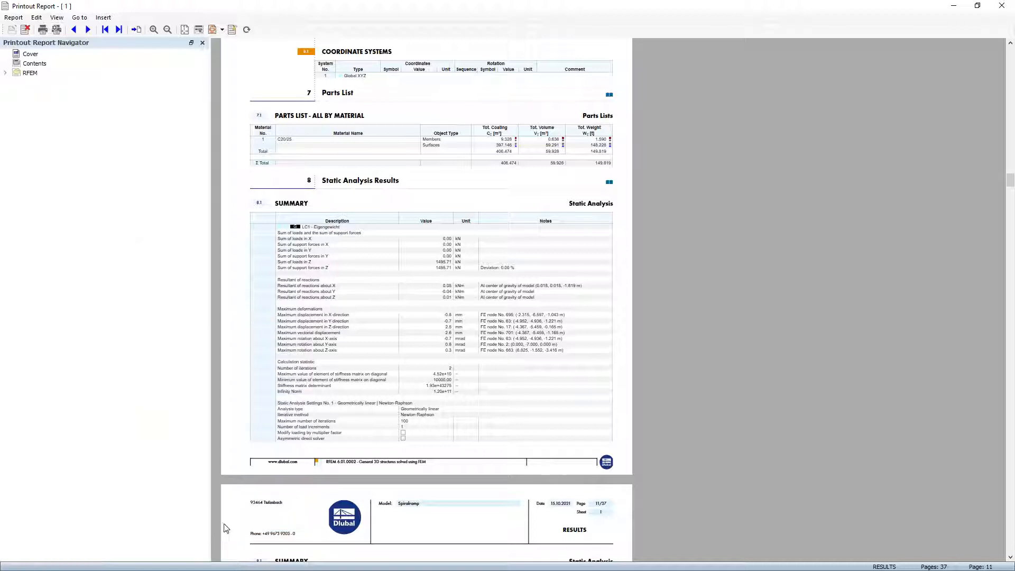
left_click(5, 72)
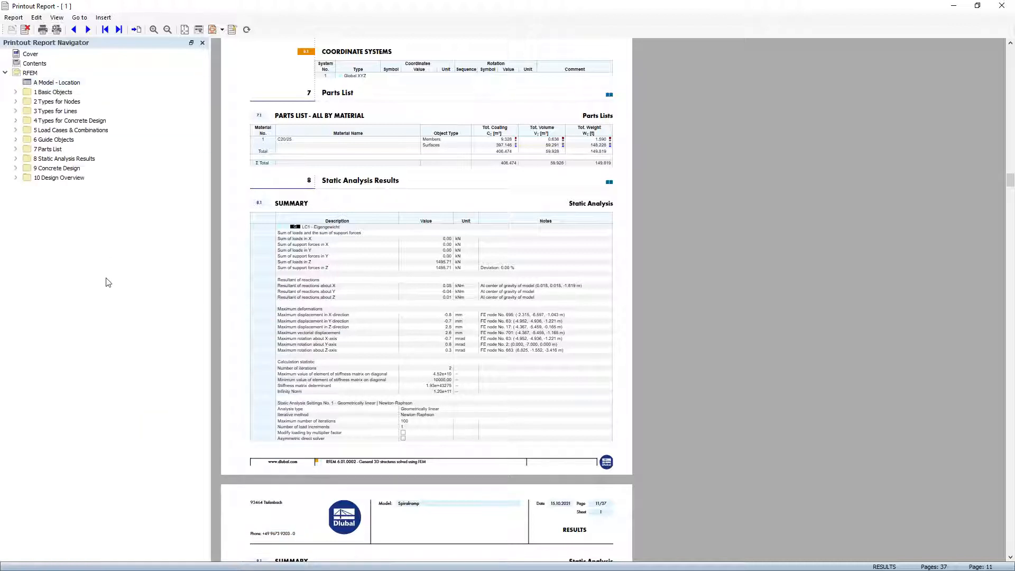
Create a report folder named Add below the Design Overview chapter and move it above the Concrete Design chapter
right_click(58, 178)
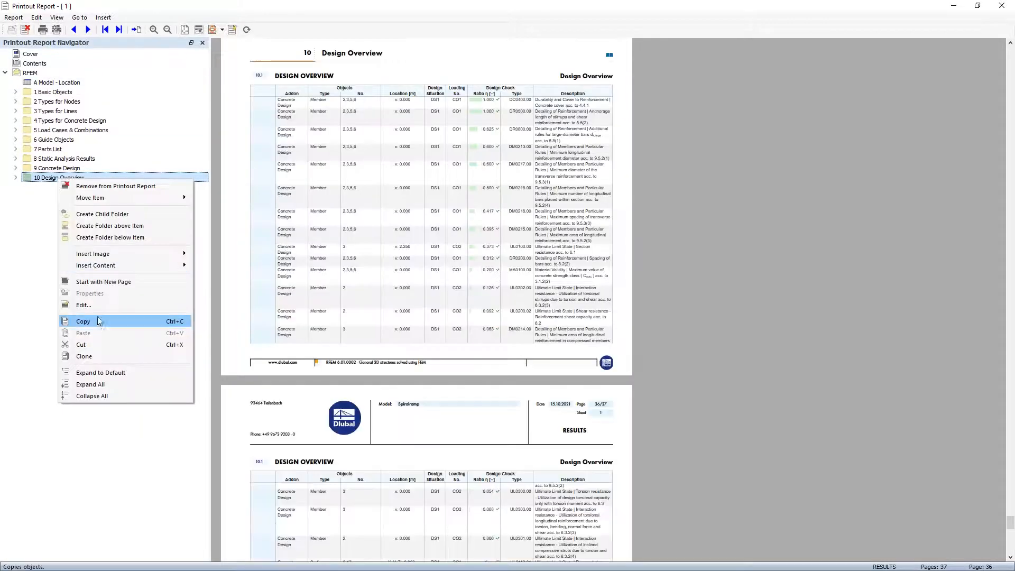
left_click(138, 238)
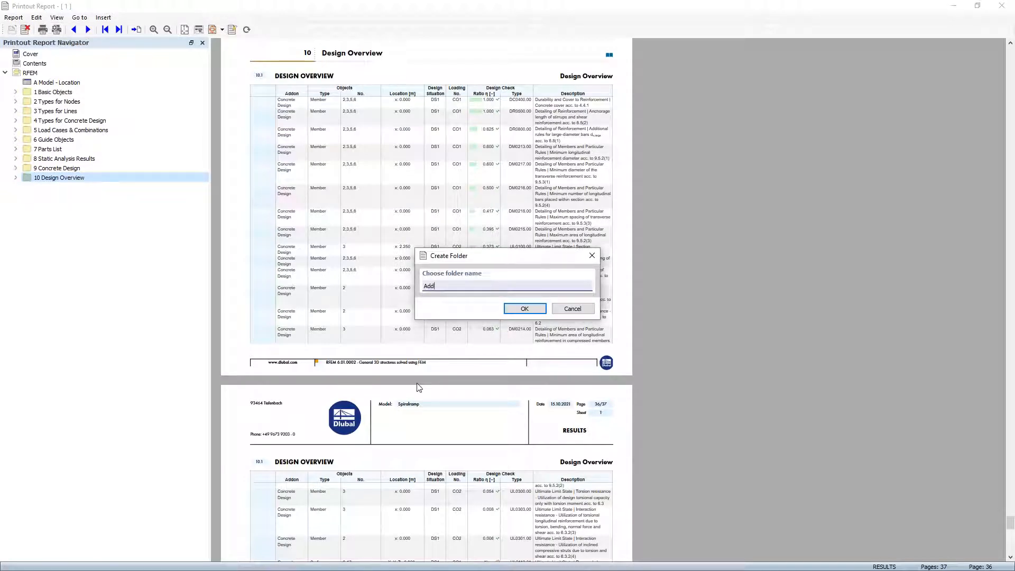
type("Add")
key("Return")
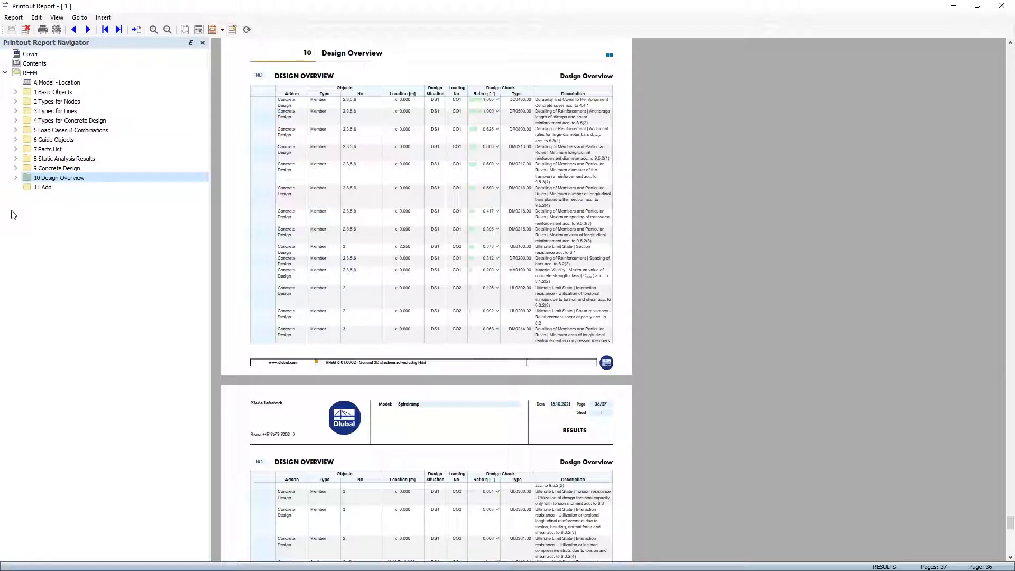
left_click(42, 187)
left_click_drag(38, 189, 40, 163)
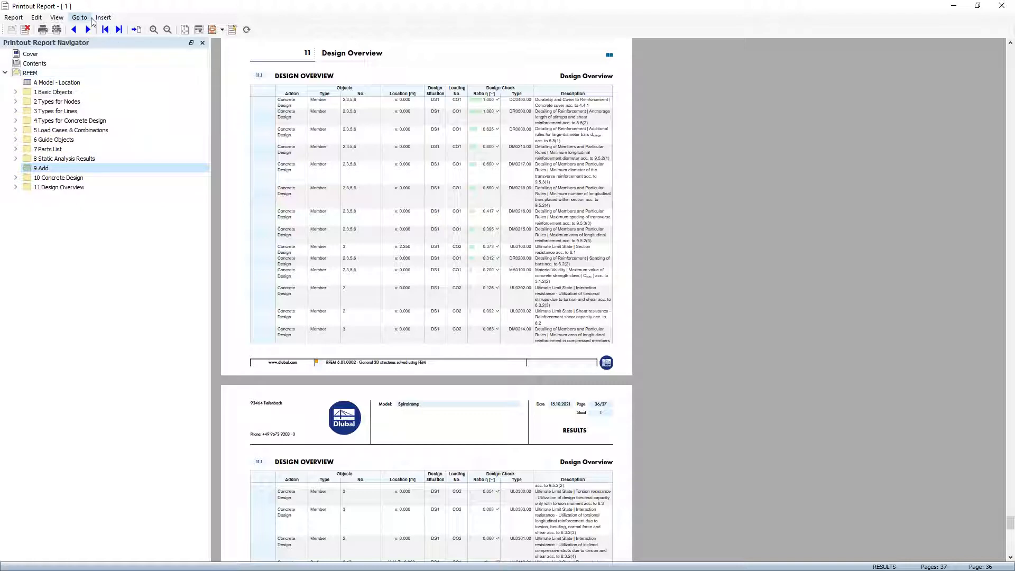
Insert Reinforcement.pdf from the desktop folder RFEM6 Feature Webinar into the report, previewing its pages up to page 8 before opening it
left_click(99, 19)
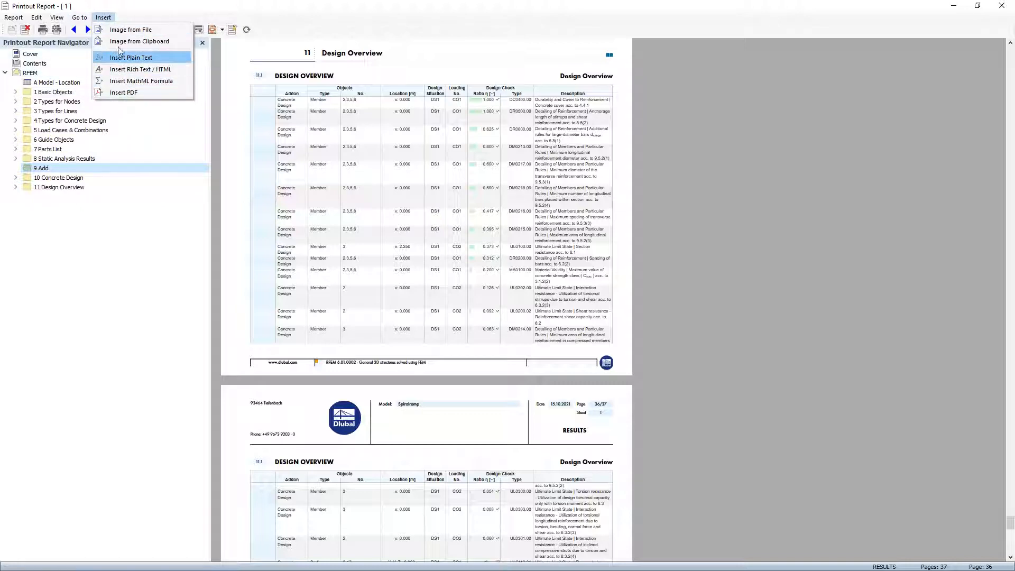
left_click(123, 93)
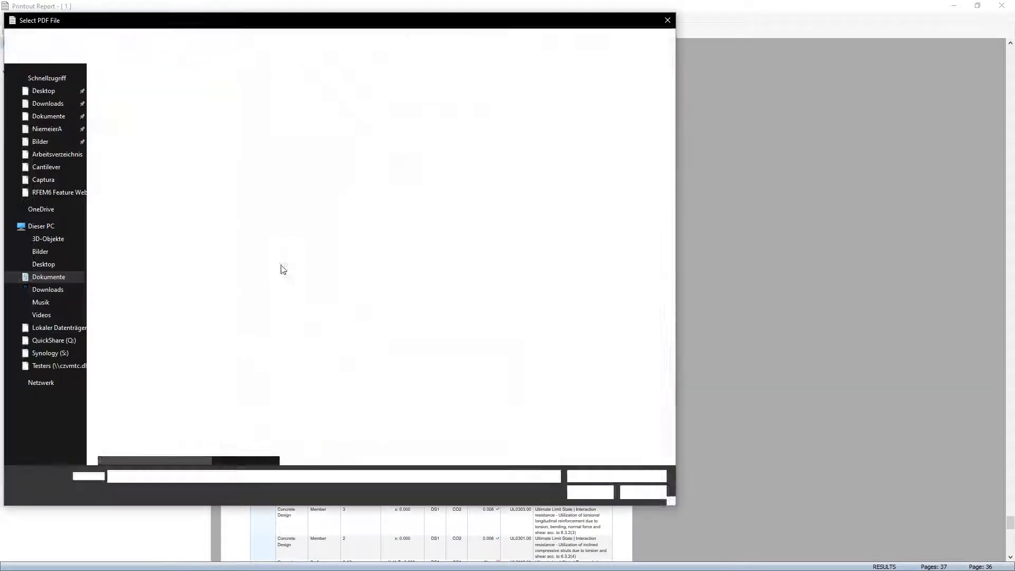
left_click(43, 90)
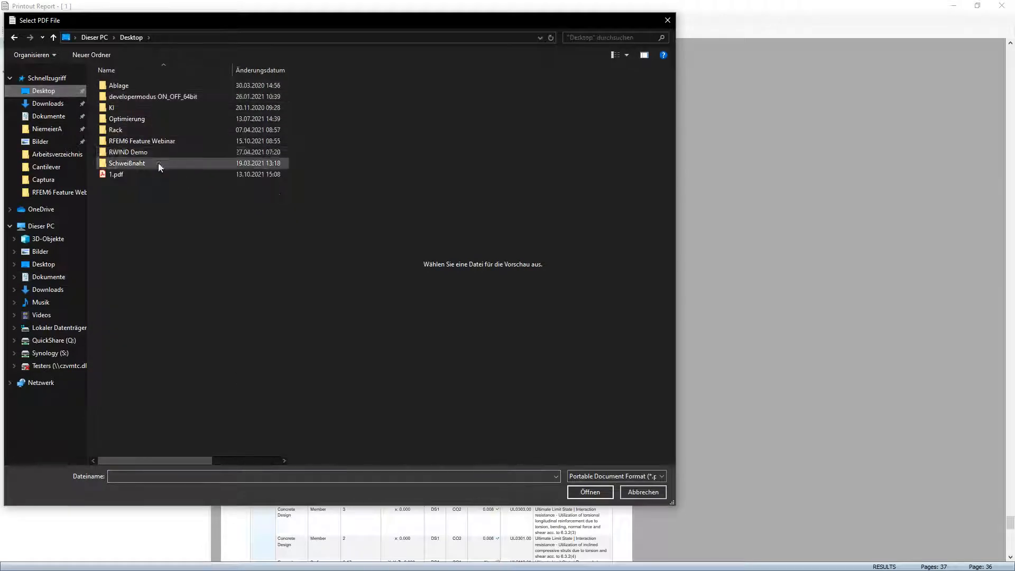
double_click(158, 141)
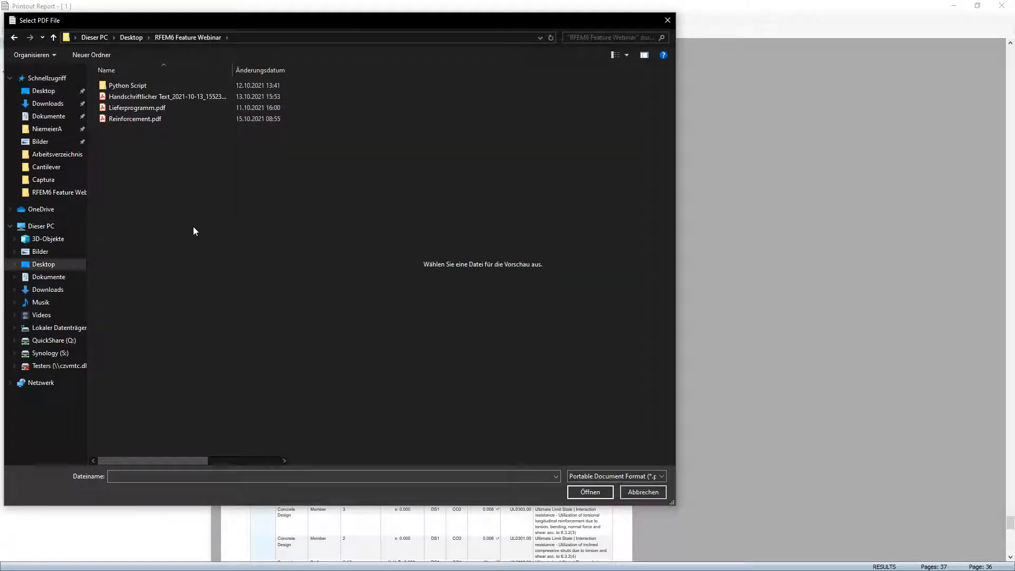
left_click(139, 121)
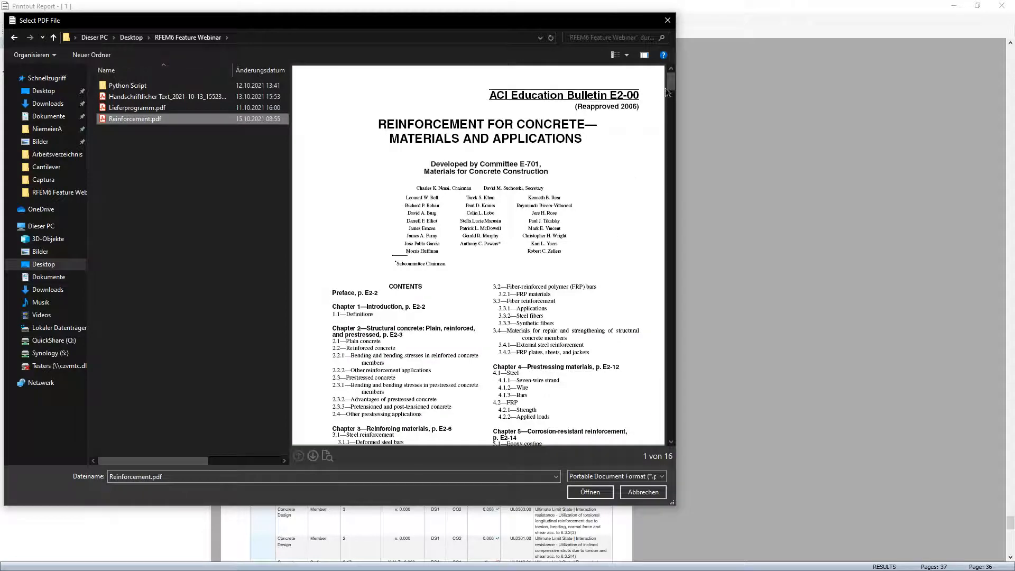
left_click_drag(671, 85, 687, 231)
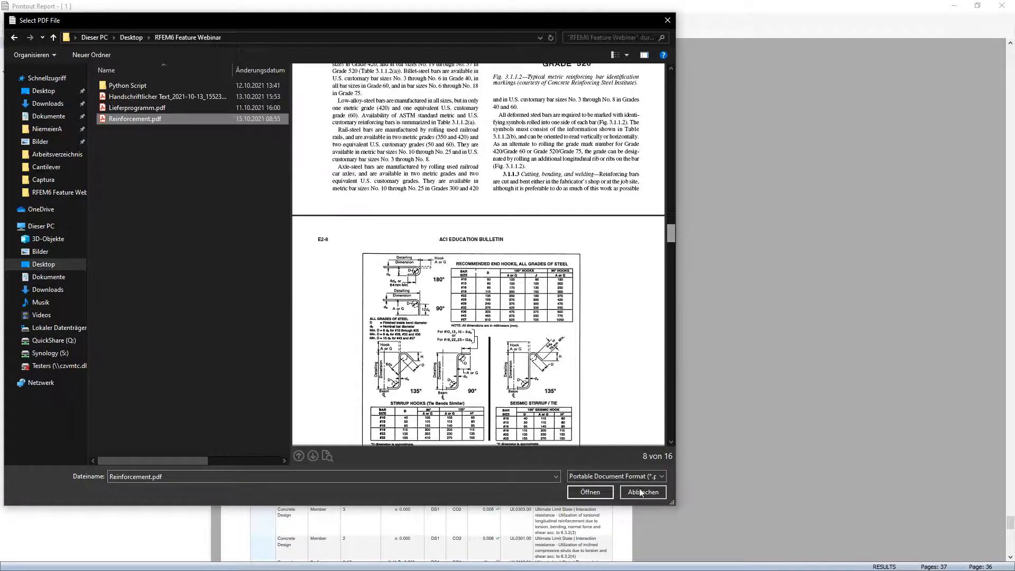
left_click(590, 492)
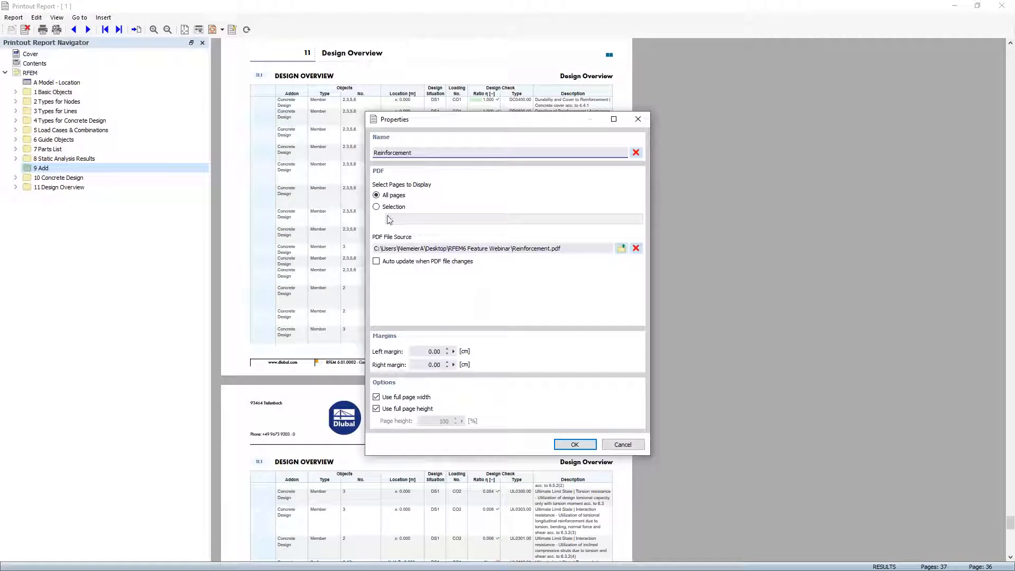
Limit the inserted Reinforcement PDF to a selection of pages 7-8 and accept its properties
left_click(379, 209)
type("7-8")
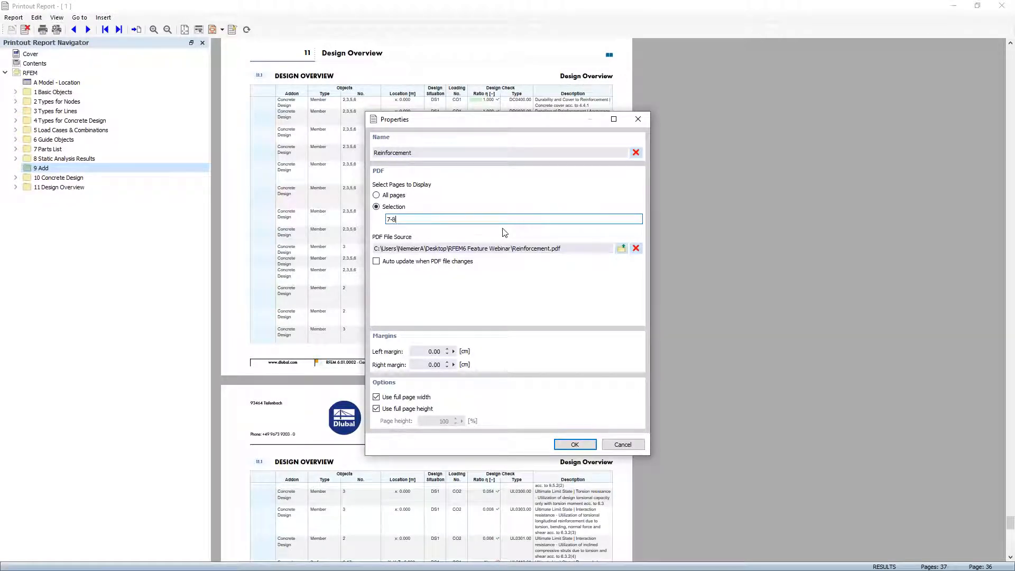
left_click(565, 445)
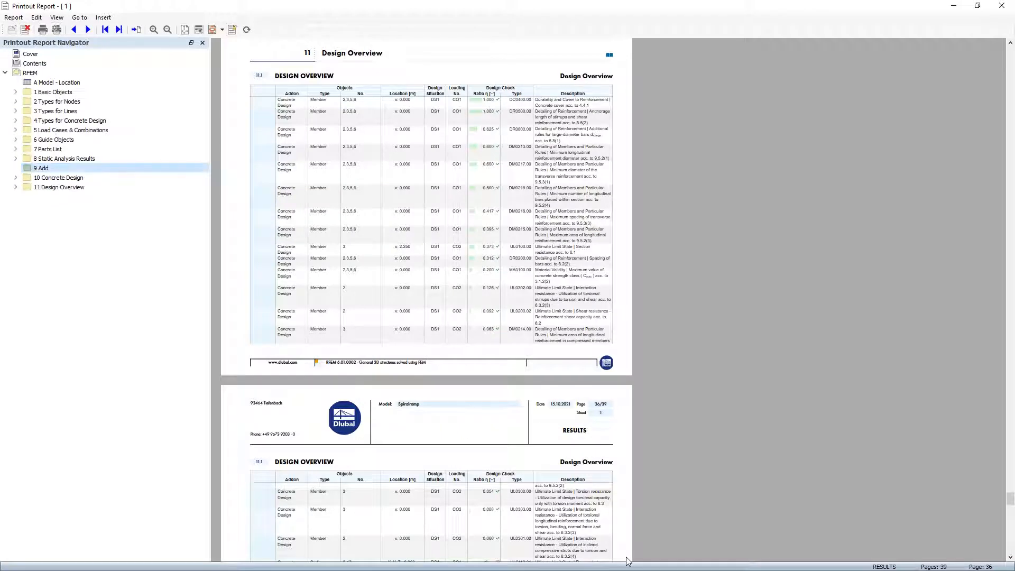
Move the Reinforcement item from the Design Overview chapter into the Add chapter and look through its inserted pages in the report
left_click(15, 187)
left_click(48, 206)
left_click_drag(48, 209, 45, 173)
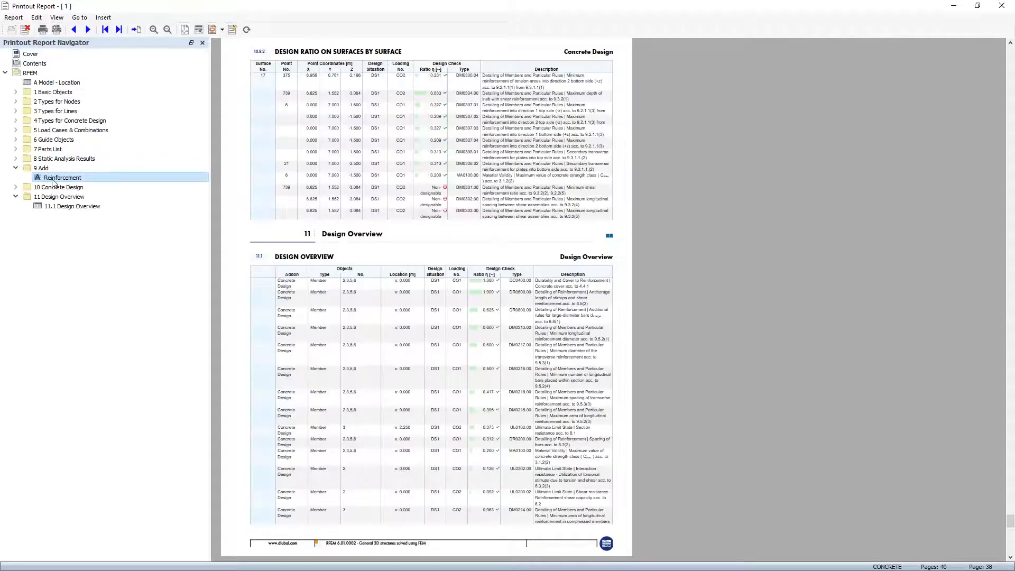
left_click(51, 178)
scroll(313, 277, "up", 1)
scroll(313, 277, "down", 12)
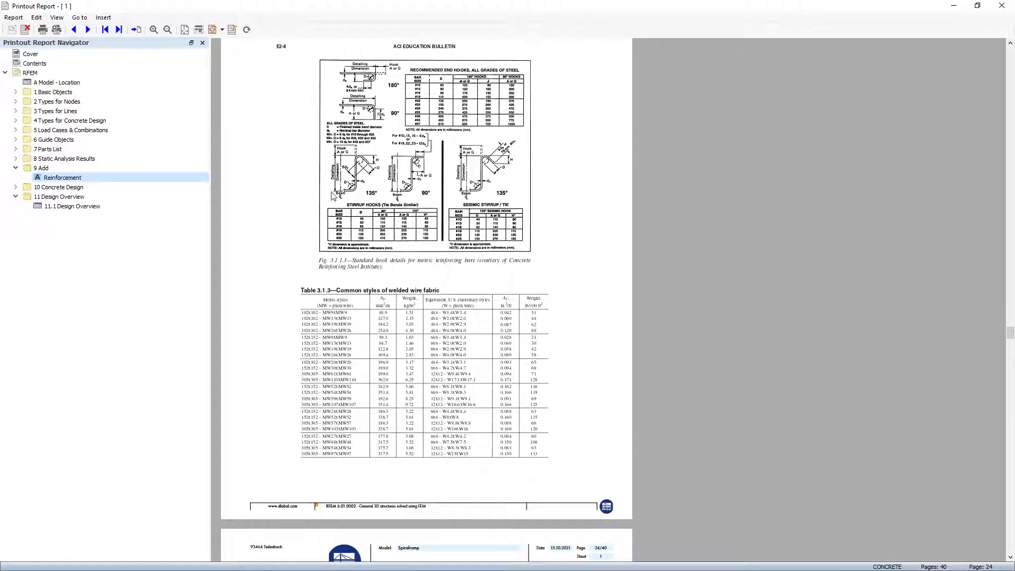
scroll(355, 260, "up", 3)
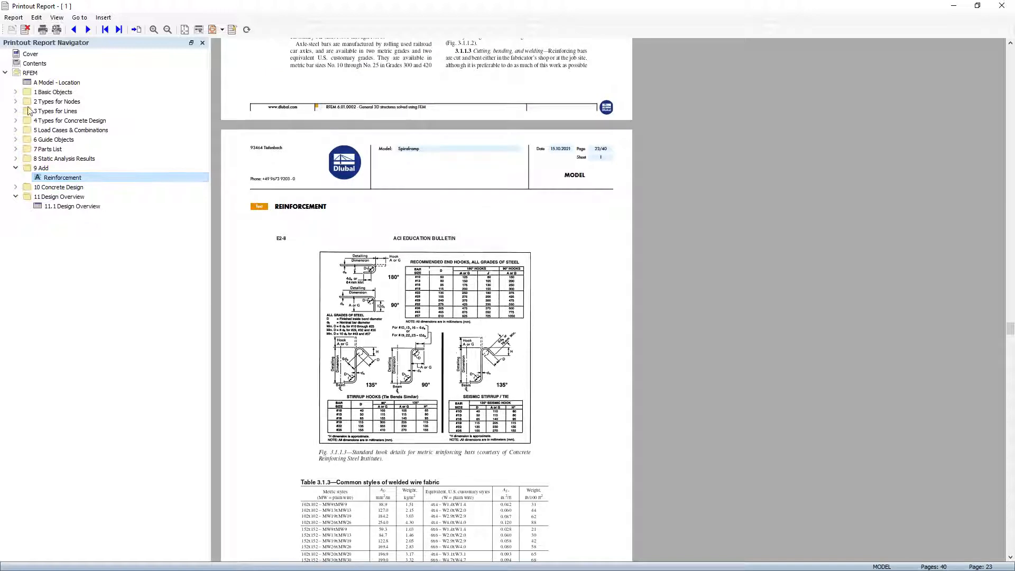
Export the printout report to PDF, overwriting 1.pdf in the Dokumente folder
left_click(22, 19)
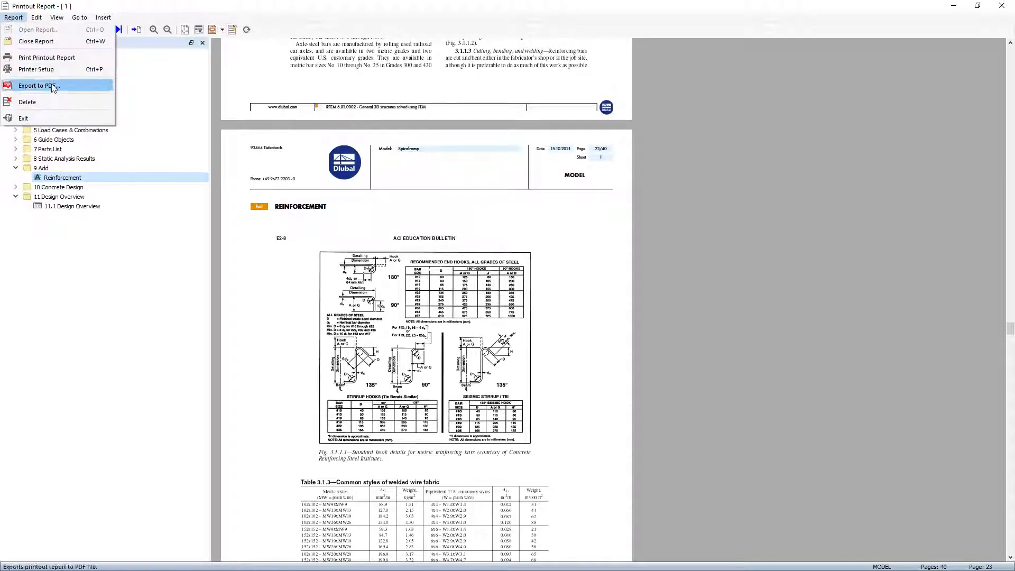
left_click(38, 86)
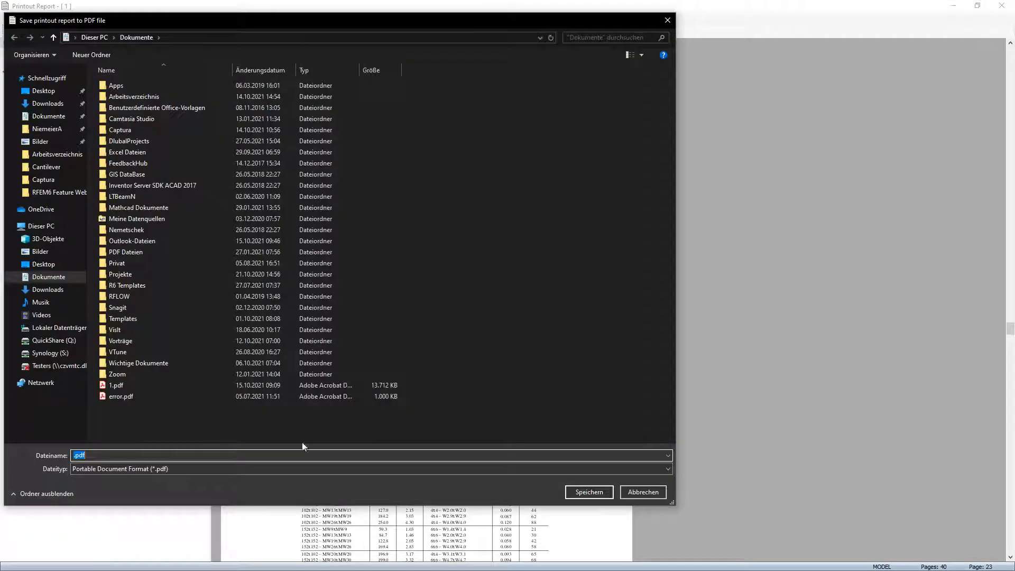
left_click(115, 384)
left_click(587, 492)
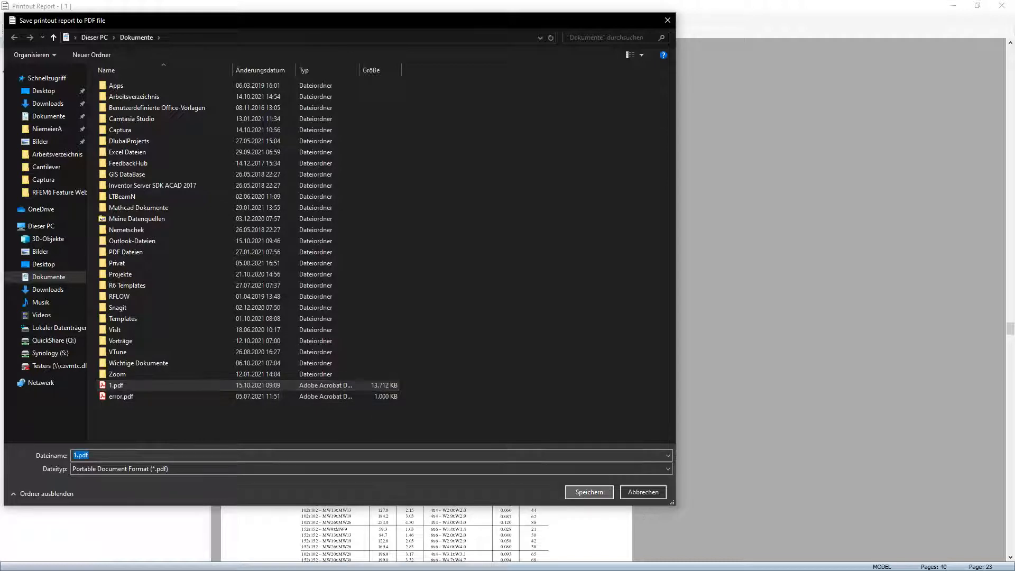
left_click(531, 291)
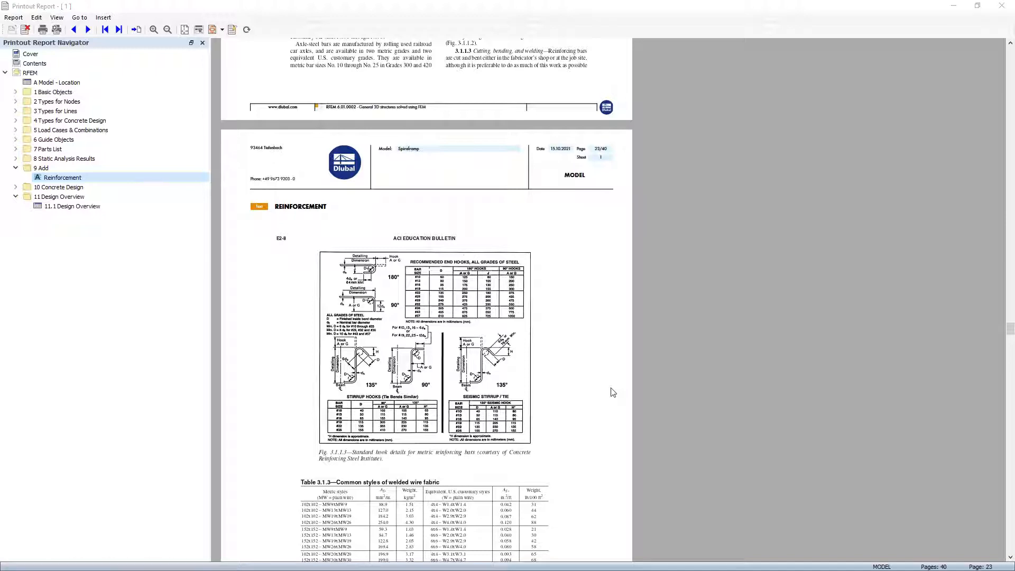
Open the exported 1.pdf in Acrobat Reader, fit whole pages, and examine the Sections chapter and the rotatable 3D model on page 5
left_click(601, 337)
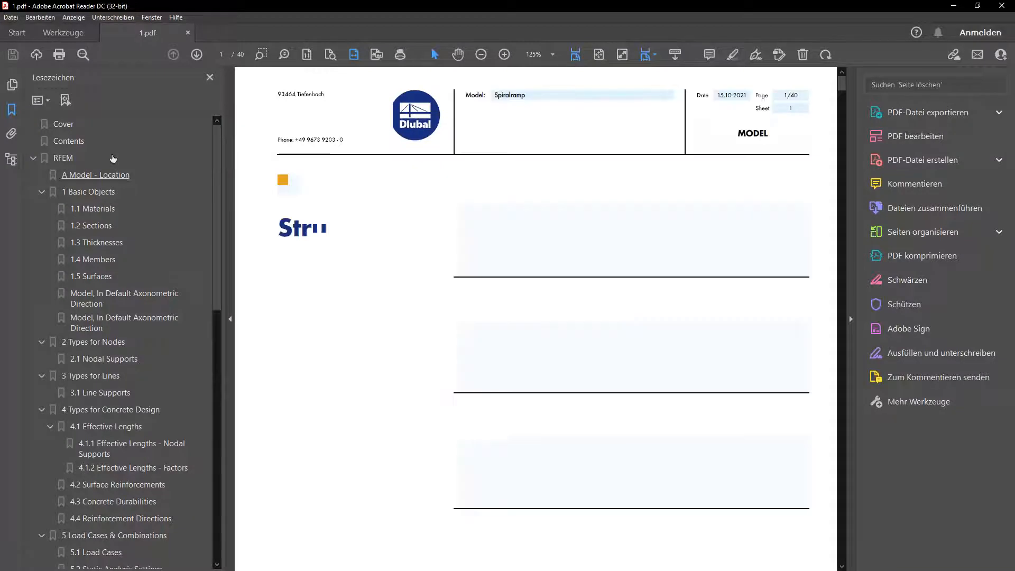
left_click(593, 55)
left_click(850, 318)
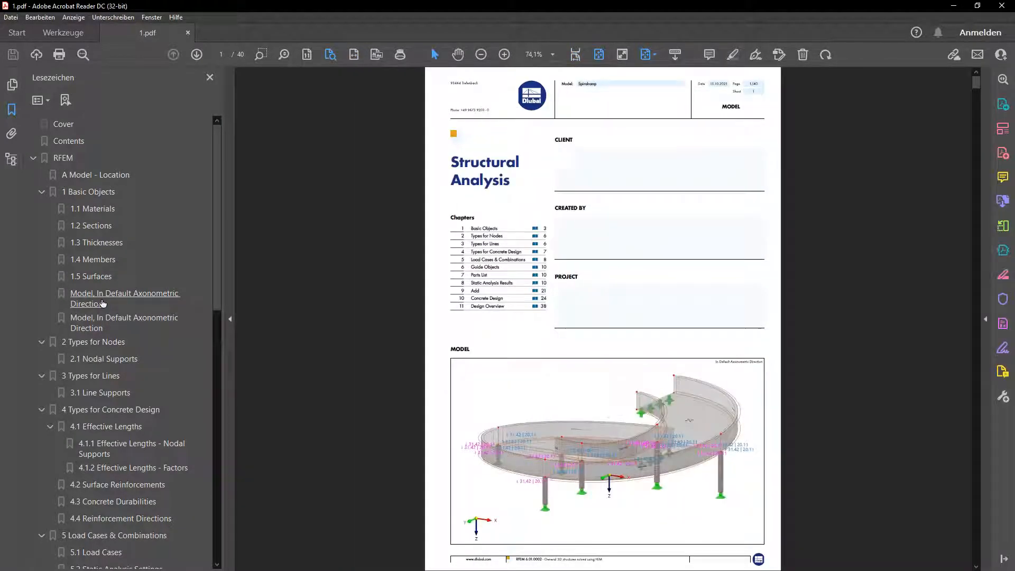
left_click(99, 226)
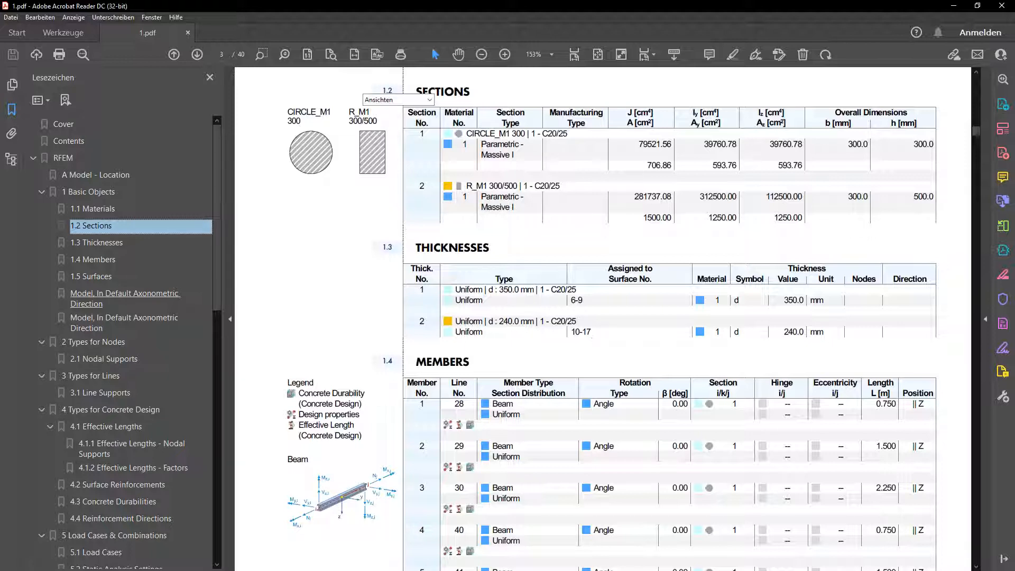
left_click(598, 55)
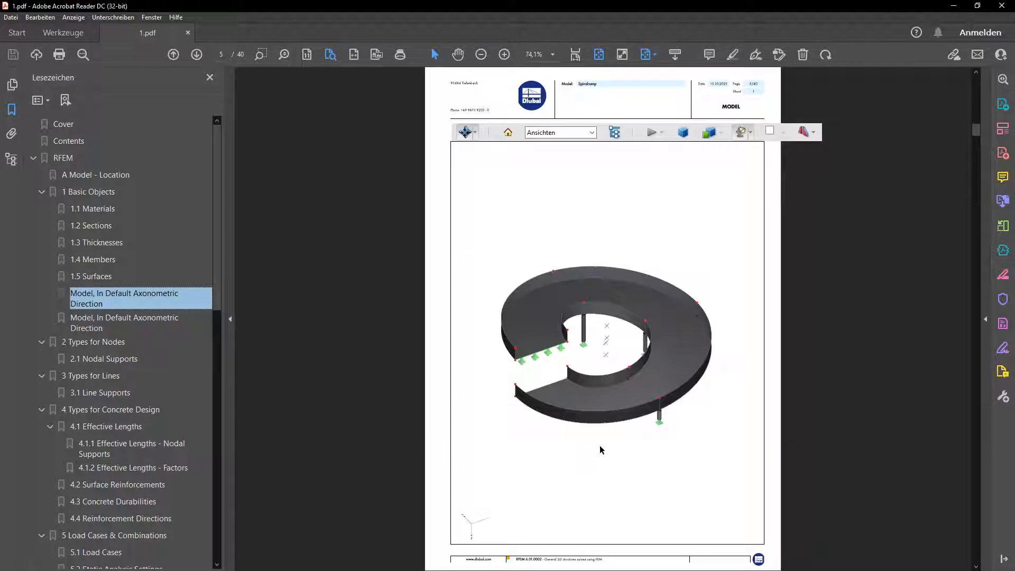
left_click_drag(598, 445, 544, 484)
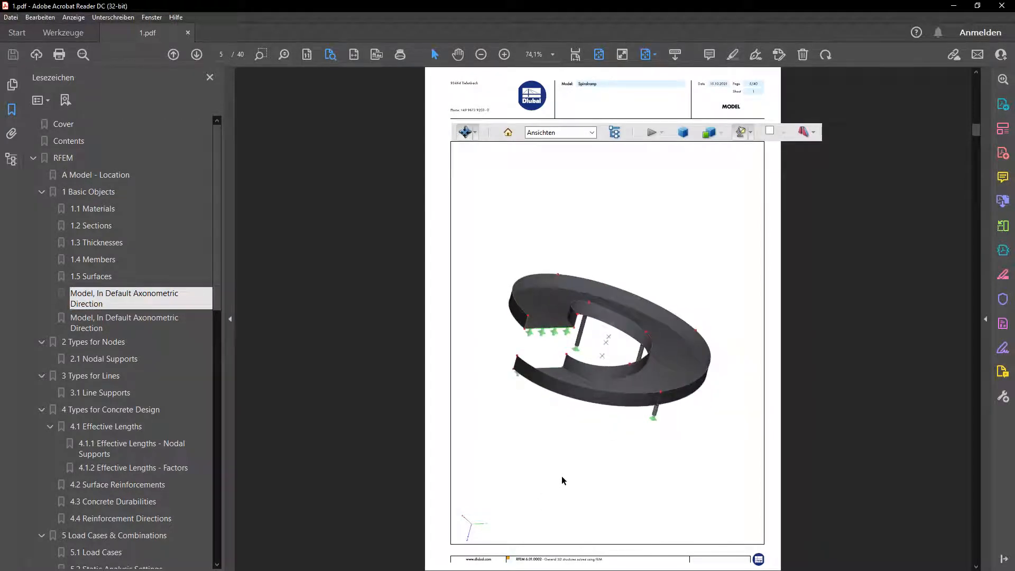
scroll(562, 480, "up", 1)
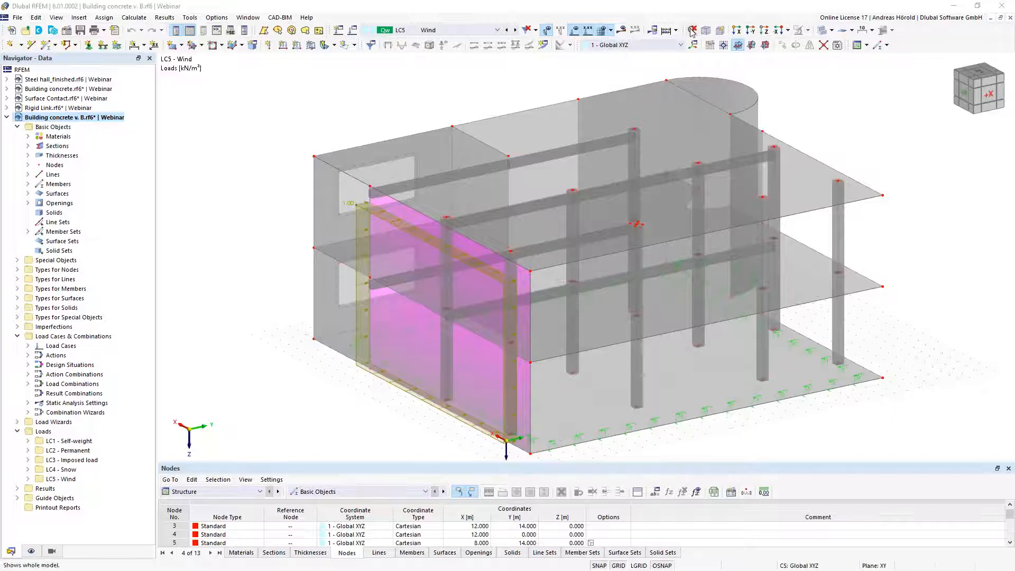
In RFEM, calculate all load cases of the Building concrete v. B model and display LC3 - Imposed load
left_click(665, 33)
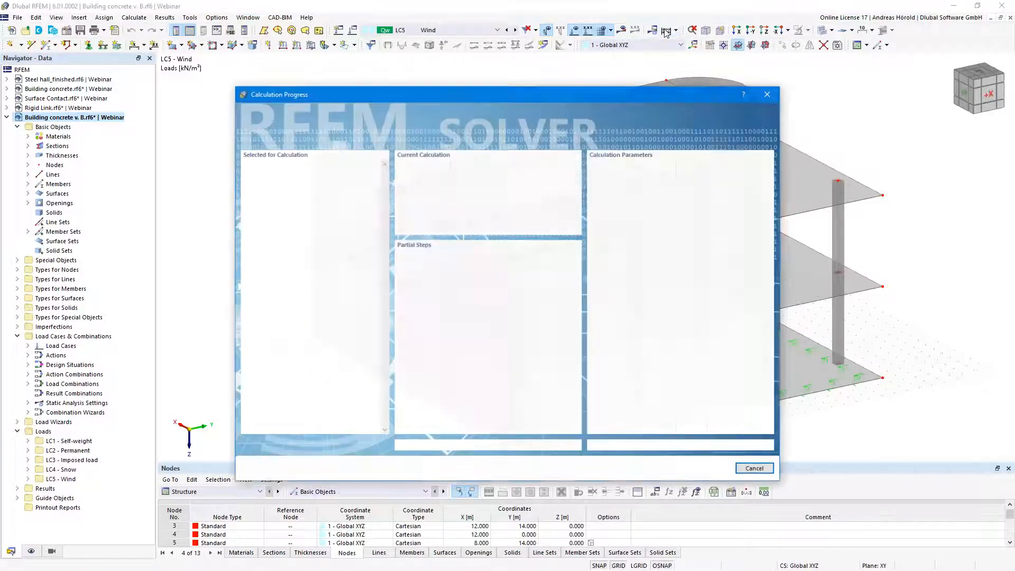
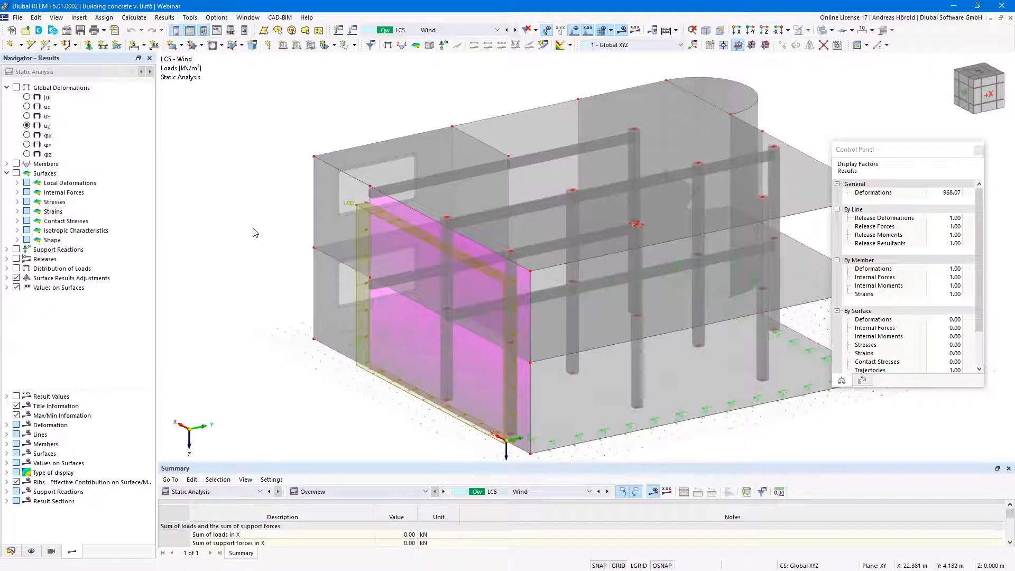
middle_click_drag(252, 227, 247, 216)
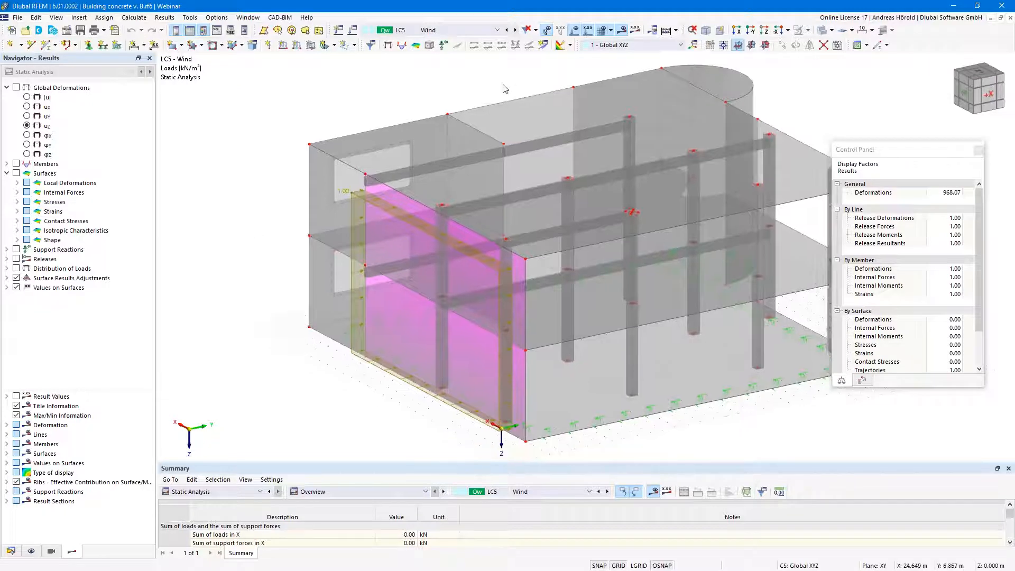
left_click(507, 30)
left_click(507, 30)
middle_click_drag(598, 363, 696, 229, "ctrl")
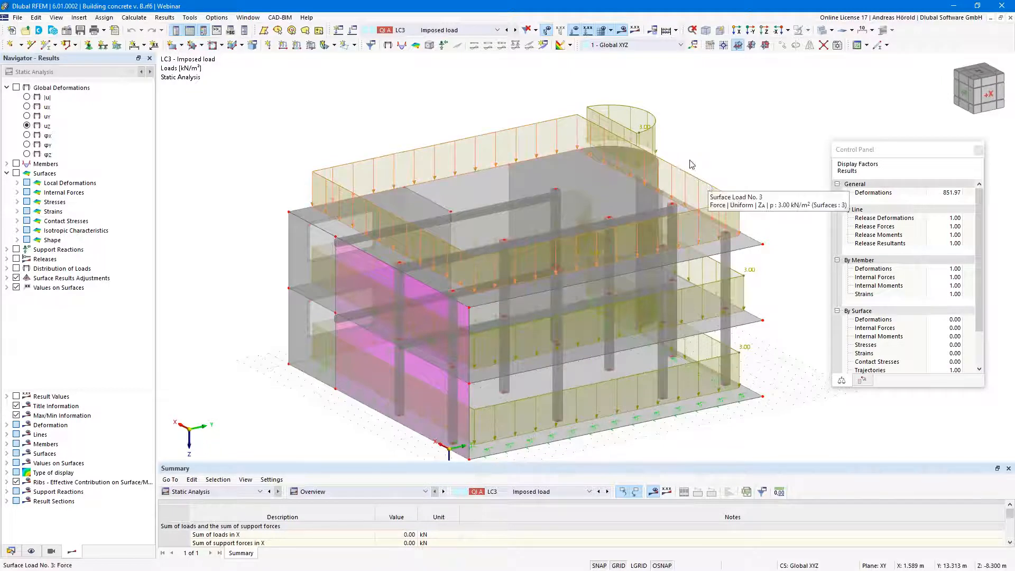
Open the imposed surface load on the top slab for editing, look at the load cases it can be assigned to, and cancel
right_click(706, 188)
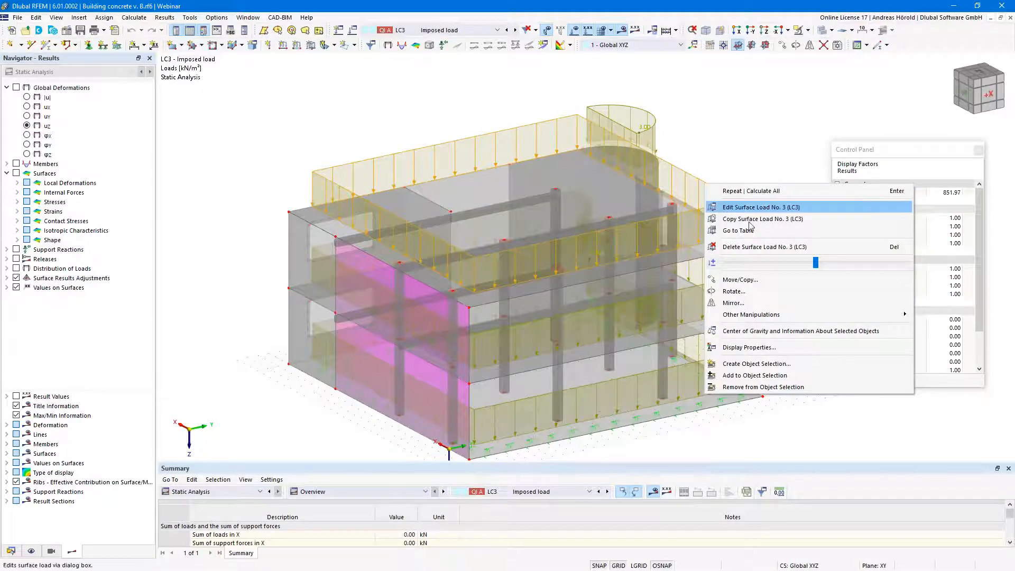
left_click(682, 176)
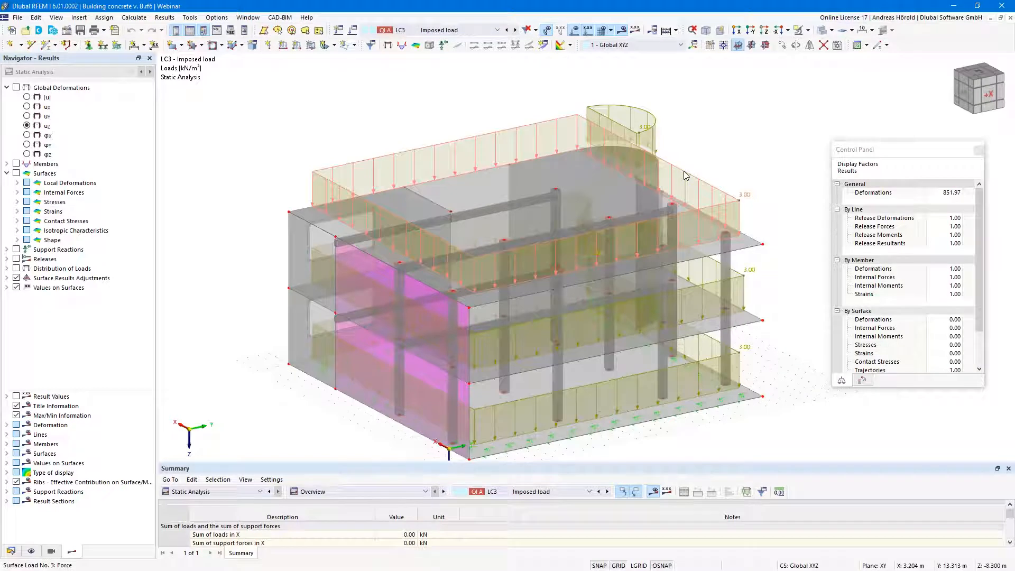
double_click(685, 176)
left_click(549, 121)
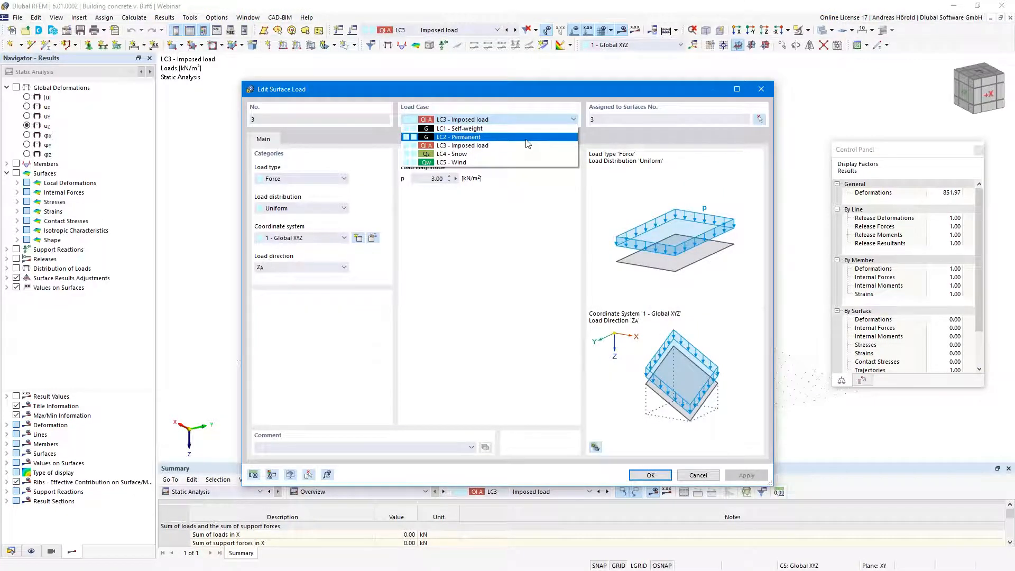
left_click(762, 91)
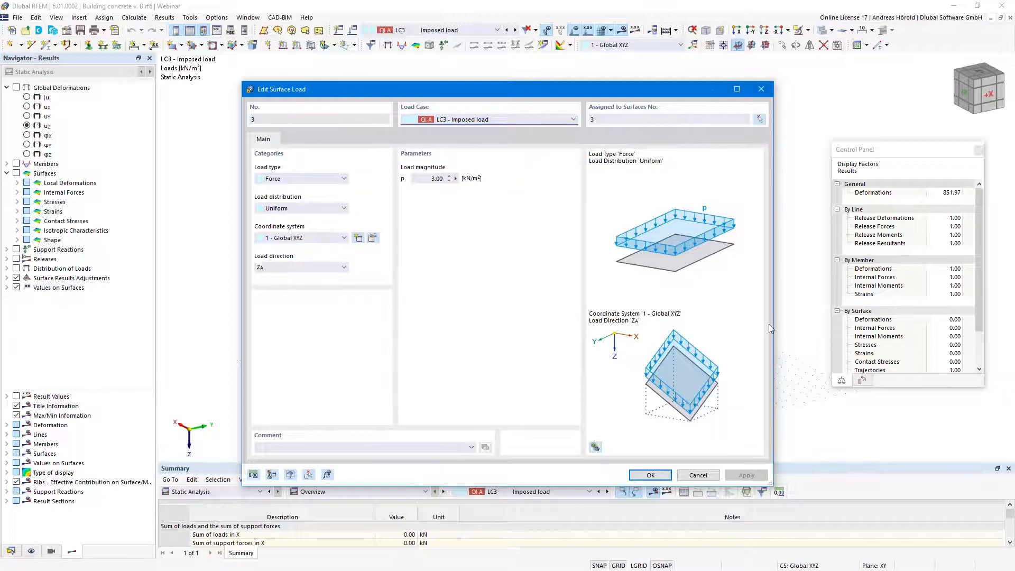
left_click(697, 474)
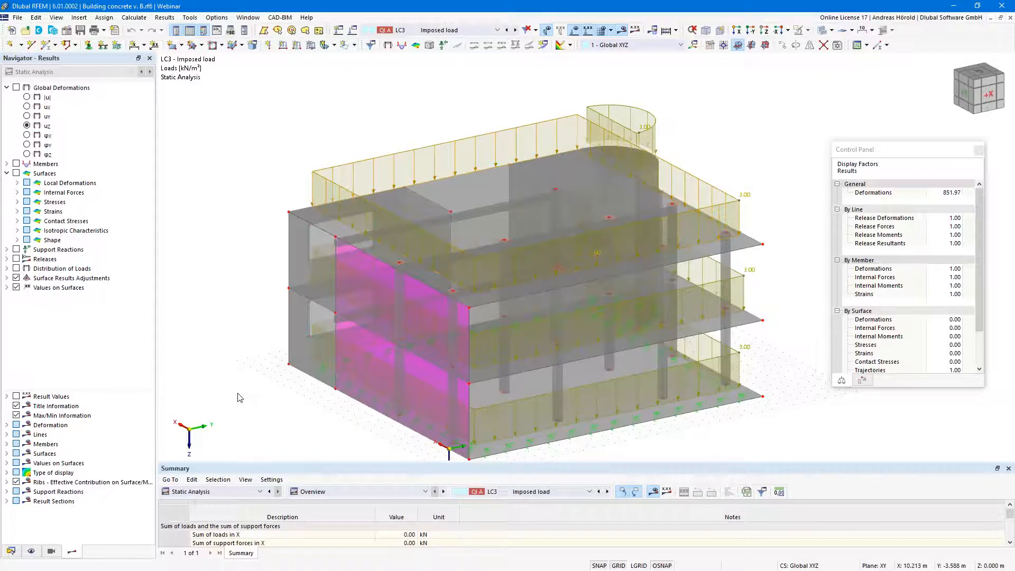
Display the member moments My for LC3 - Imposed load and hide the loads to view the diagrams on the building
scroll(238, 394, "down", 1)
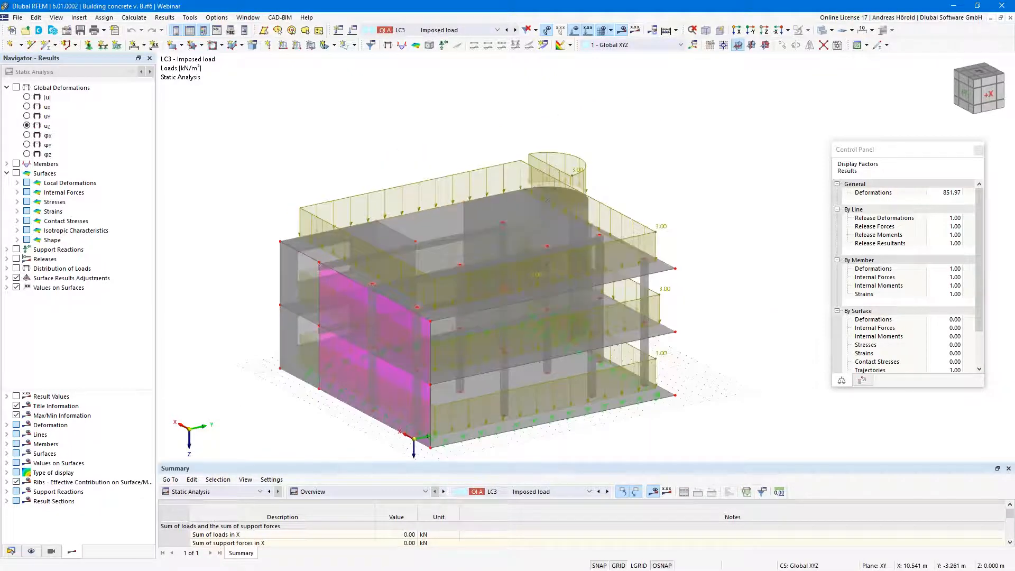
middle_click_drag(434, 271, 448, 240)
left_click(16, 164)
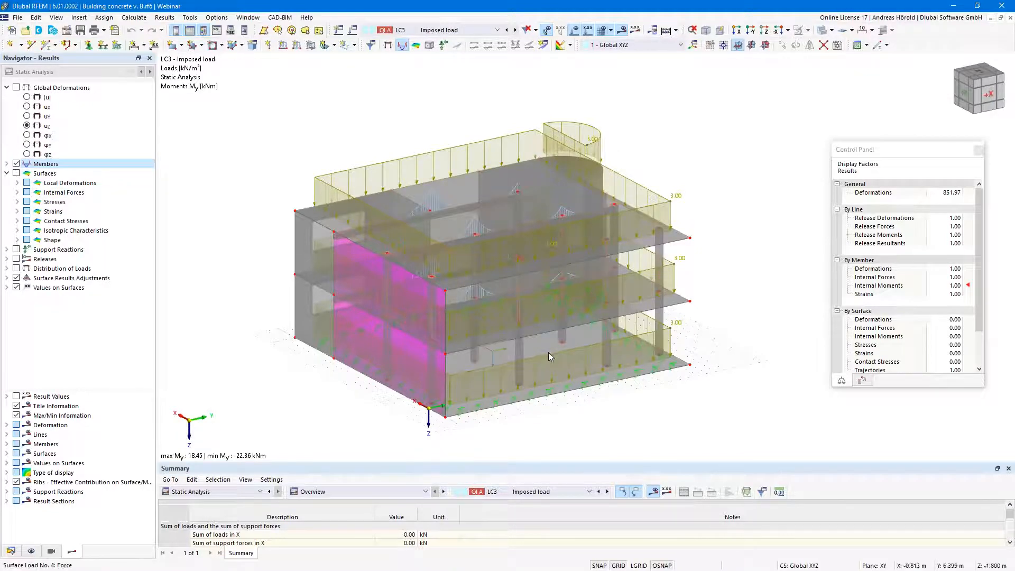
scroll(546, 353, "up", 1)
left_click(575, 30)
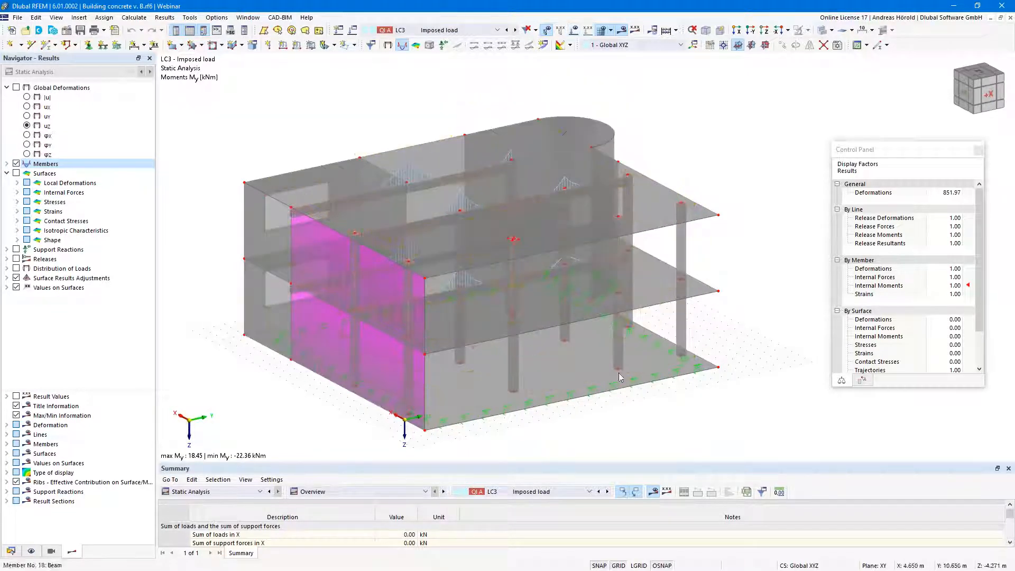
middle_click_drag(621, 390, 591, 390)
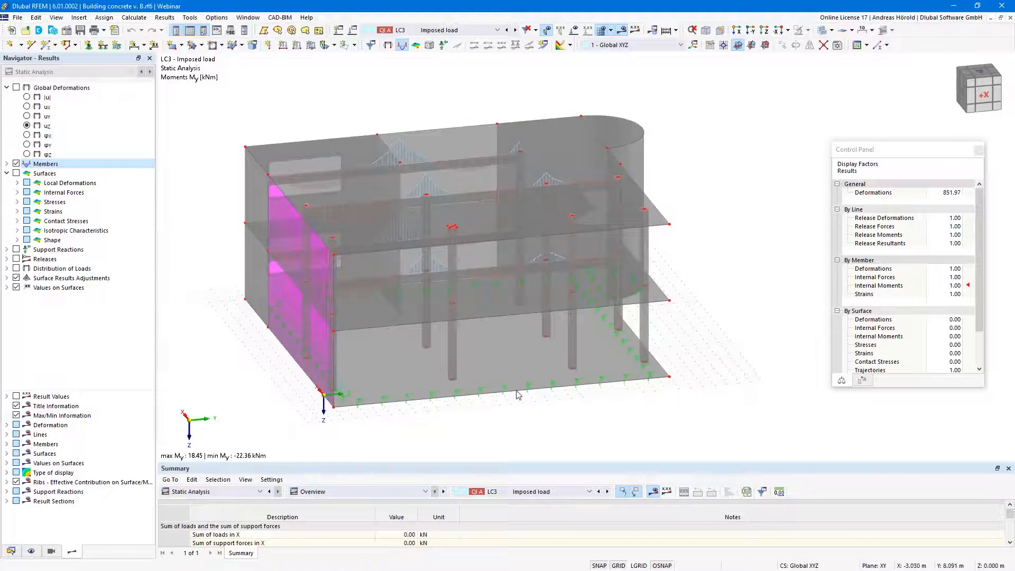
scroll(622, 387, "up", 3)
scroll(622, 387, "down", 4)
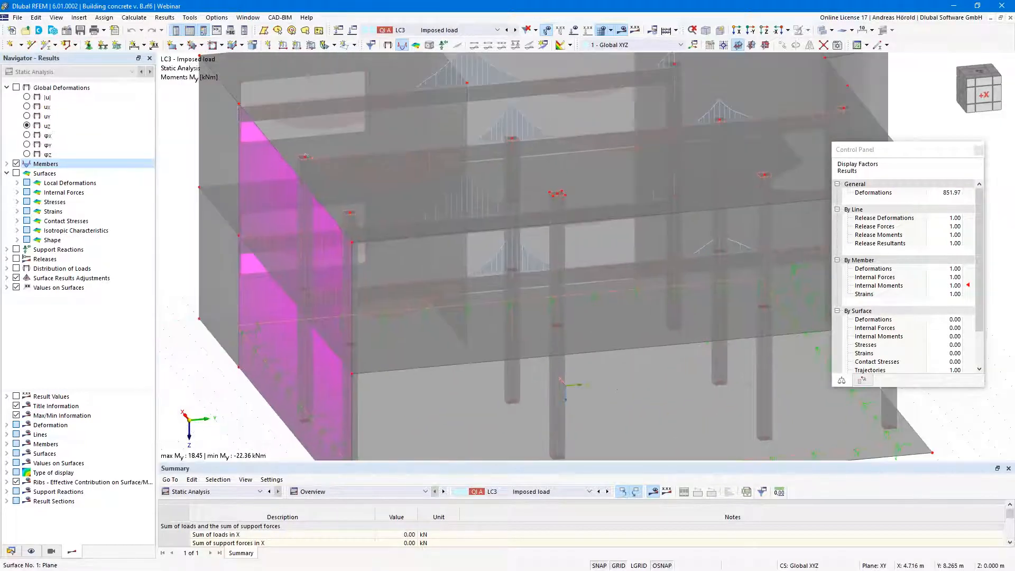
middle_click_drag(590, 339, 575, 321)
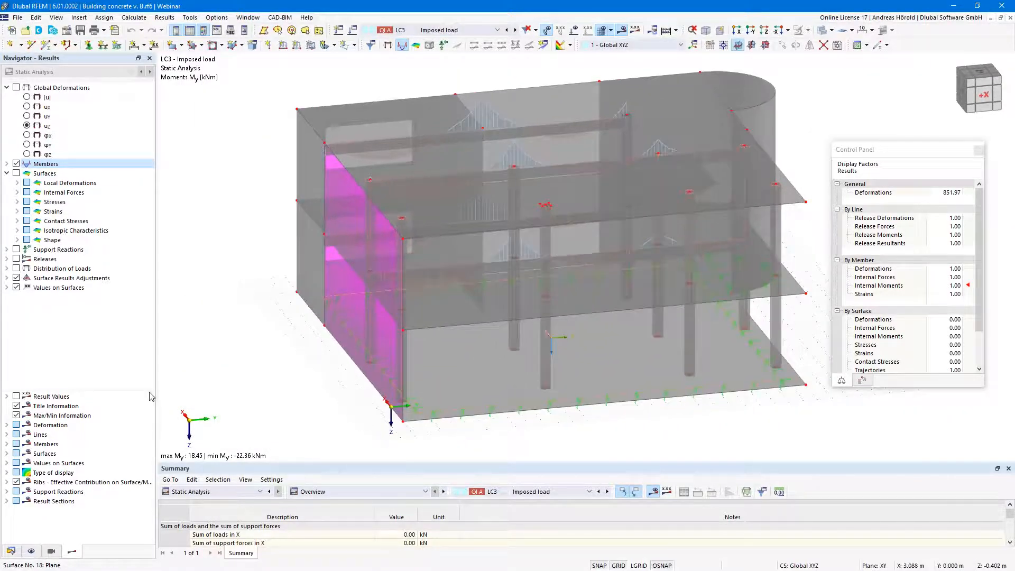
Start a new clipping box in the guide objects and pick its origin point at 4.500, 5.500, -3.250 m
left_click(10, 551)
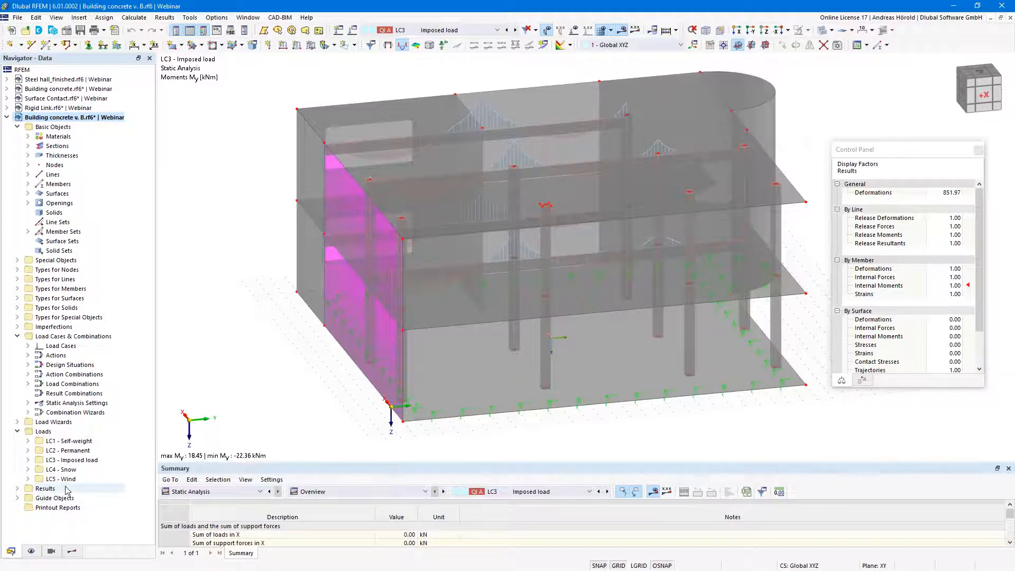
left_click(18, 498)
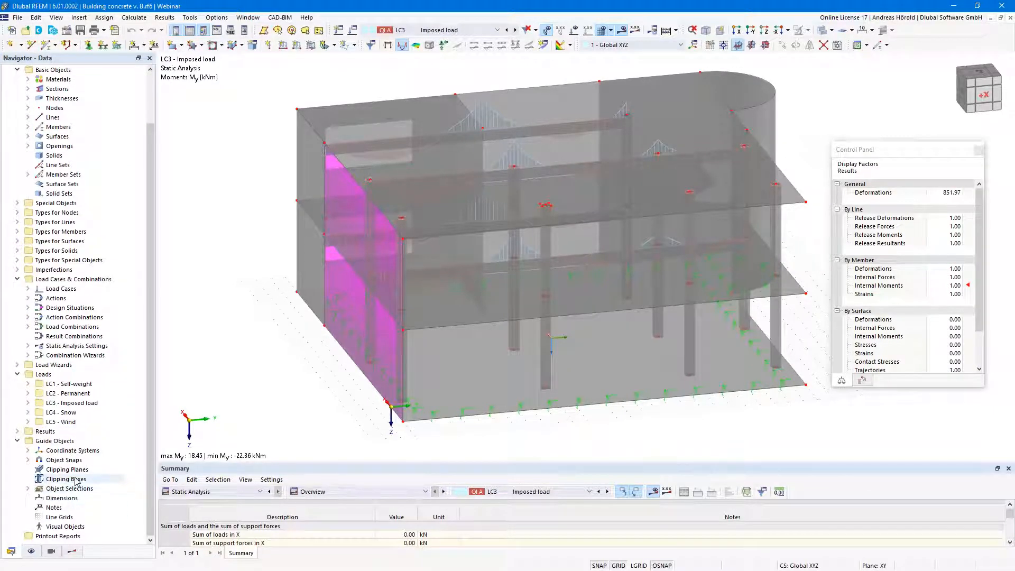
double_click(76, 480)
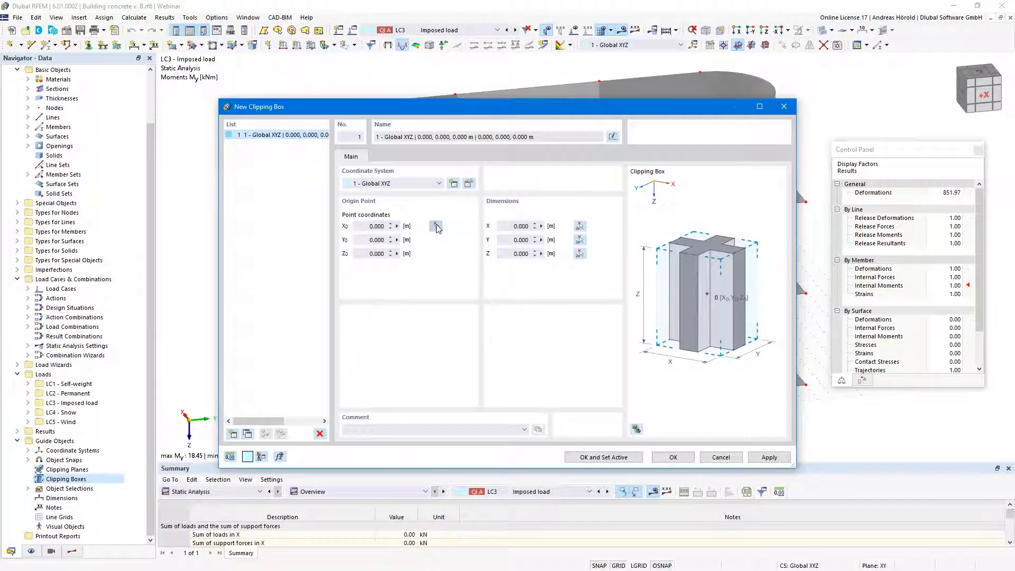
left_click(436, 226)
left_click(546, 254)
Set the clipping box's X and Y dimensions to 4 m each and create it as the active clipping box
left_click(511, 226)
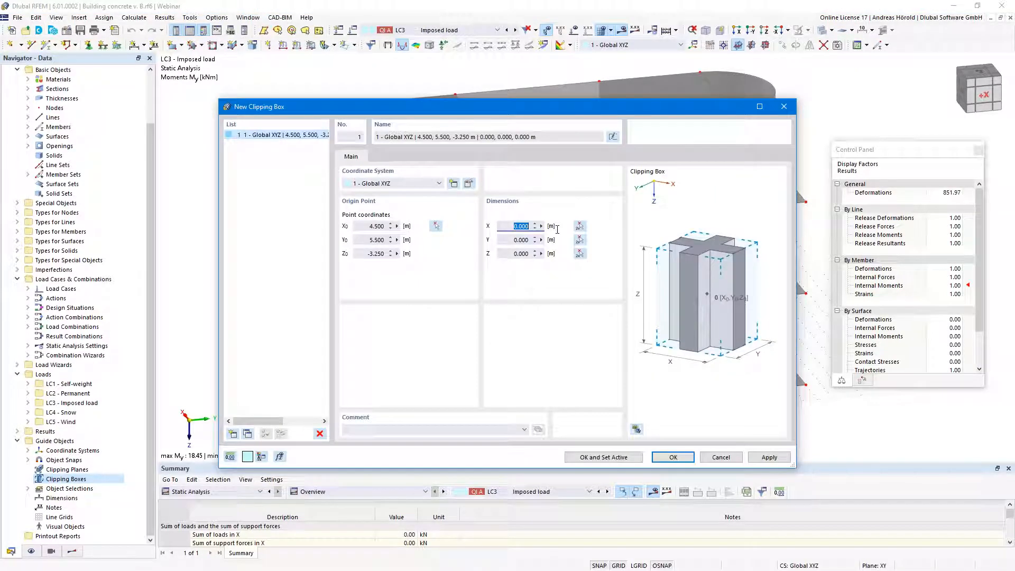
type("4")
key("Tab")
type("4")
key("Tab")
left_click(591, 457)
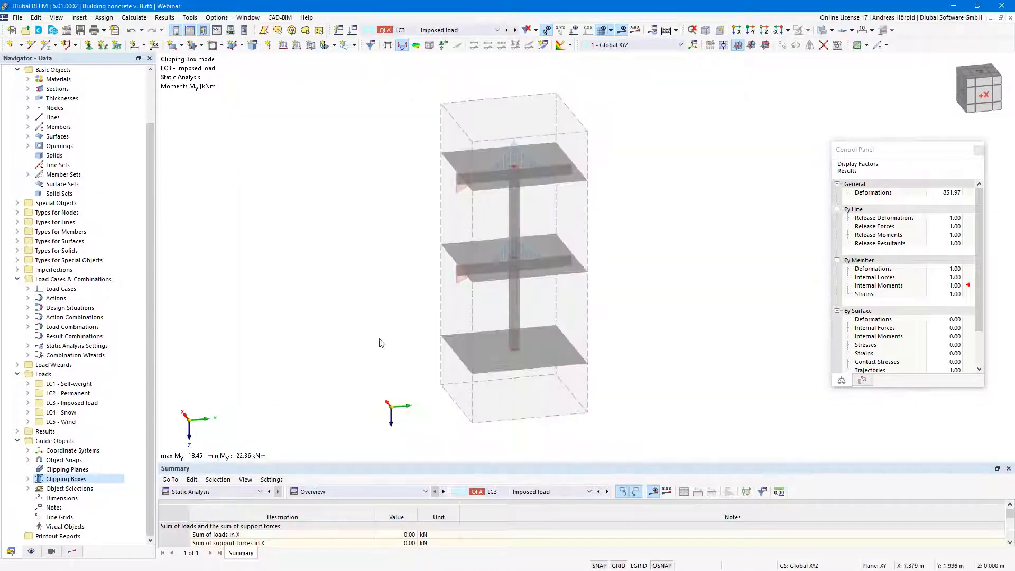
Inspect the clipped column and slab section with its moment diagrams, and switch the clipping box off to show the whole building
mouse_move(388, 340)
middle_mouse_down("ctrl")
mouse_move(432, 328)
mouse_move(415, 310)
mouse_move(380, 326)
middle_mouse_up("ctrl")
scroll(370, 280, "up", 3)
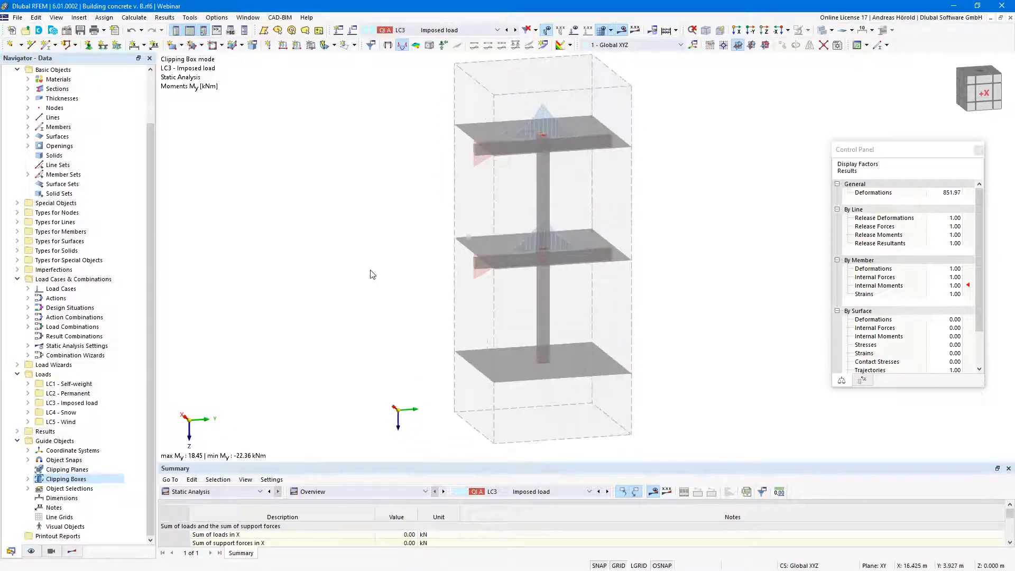
middle_click_drag(337, 319, 329, 334)
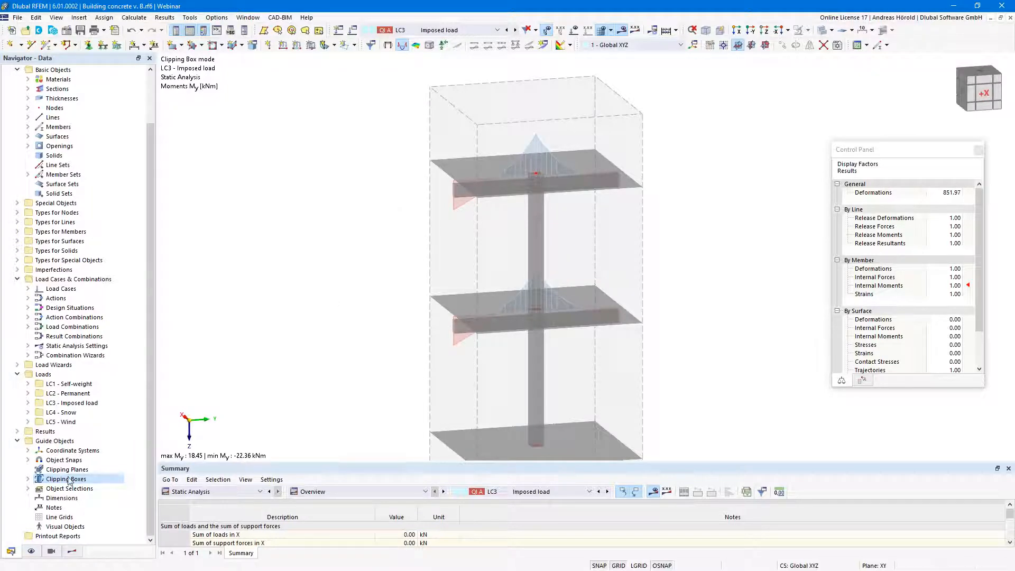
left_click(28, 479)
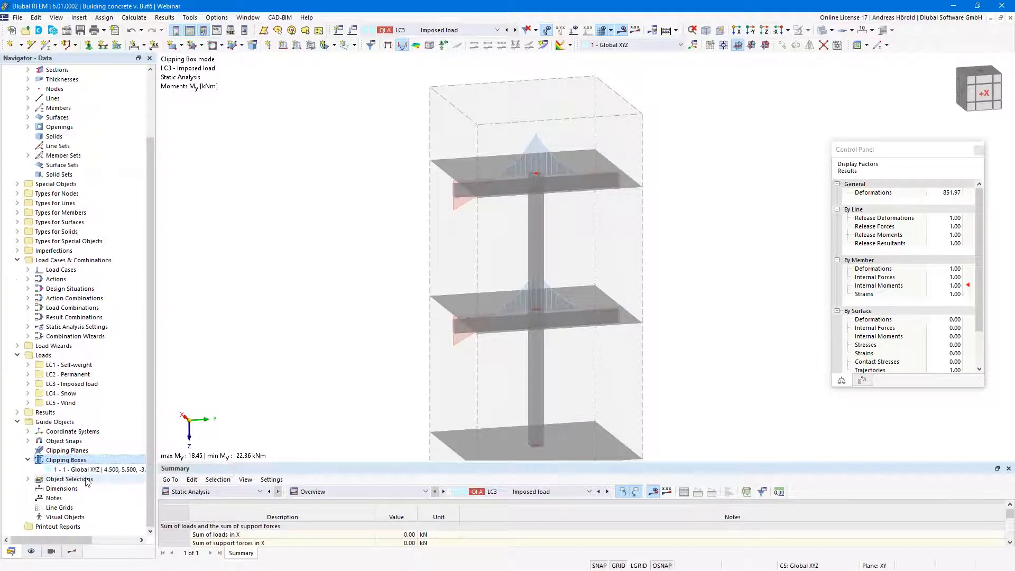
right_click(94, 470)
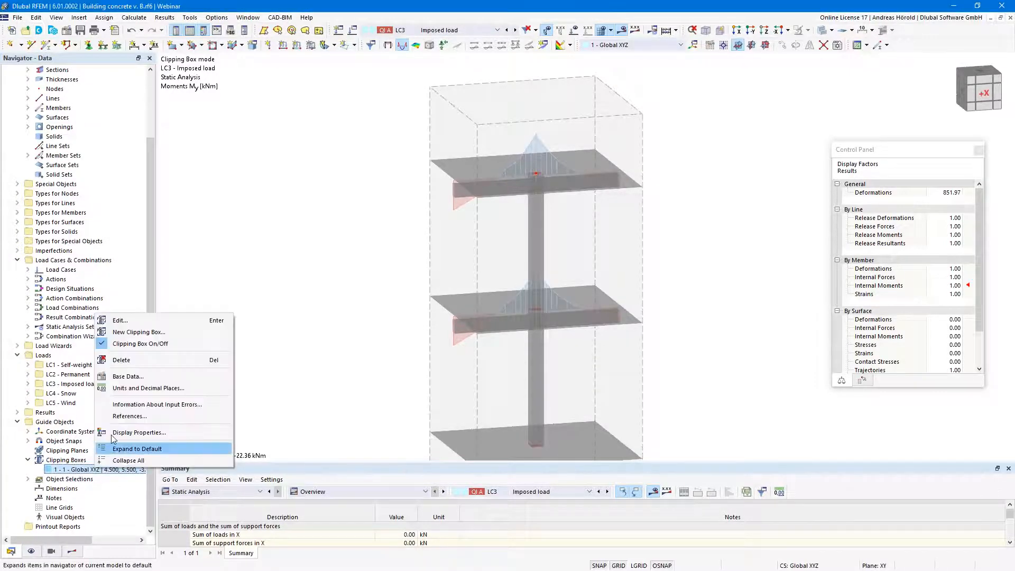
left_click(134, 345)
scroll(553, 144, "down", 2)
middle_click_drag(549, 79, 543, 108)
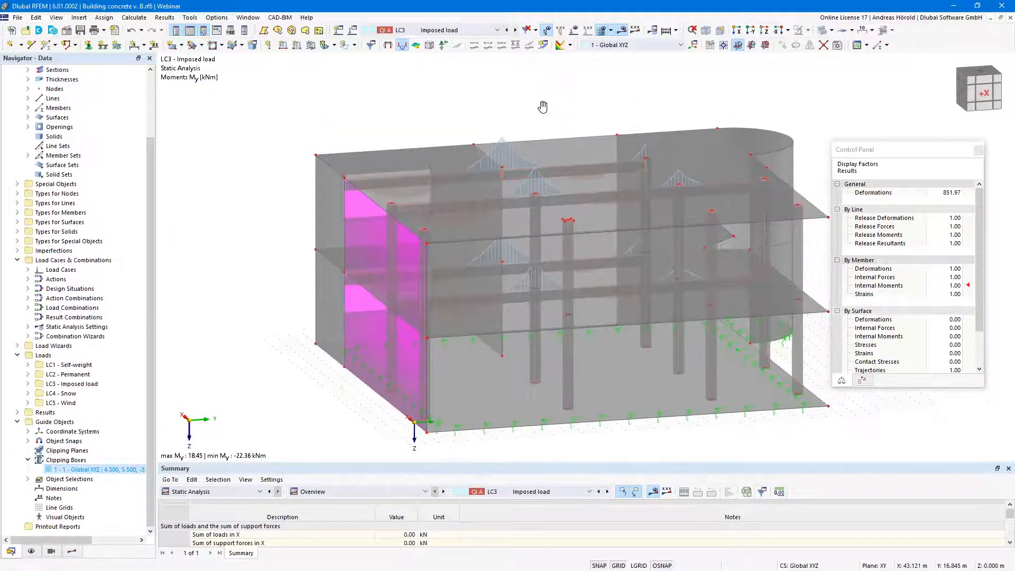
Hide the results, show the loads, and adjust the graphical size of the surface loads from the top slab's load
left_click(622, 32)
left_click(573, 31)
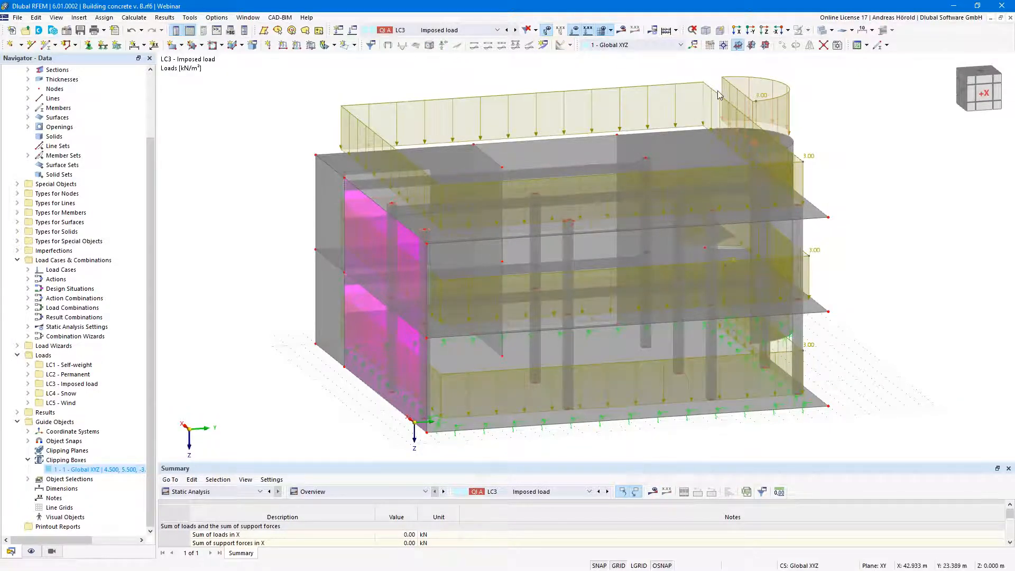
mouse_move(707, 90)
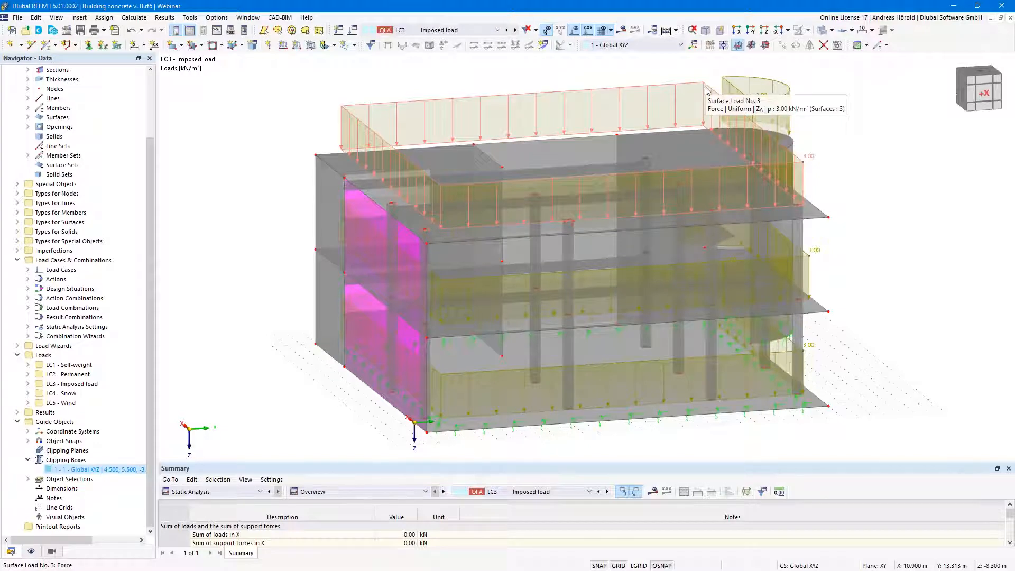
right_click(705, 91)
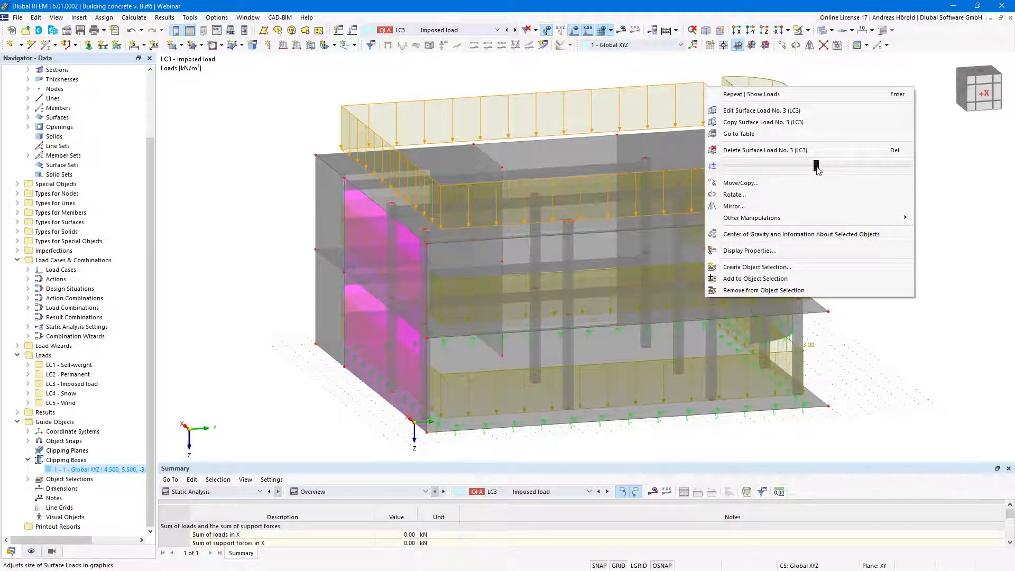
mouse_move(814, 169)
left_mouse_down()
mouse_move(845, 170)
mouse_move(782, 167)
mouse_move(817, 167)
left_mouse_up()
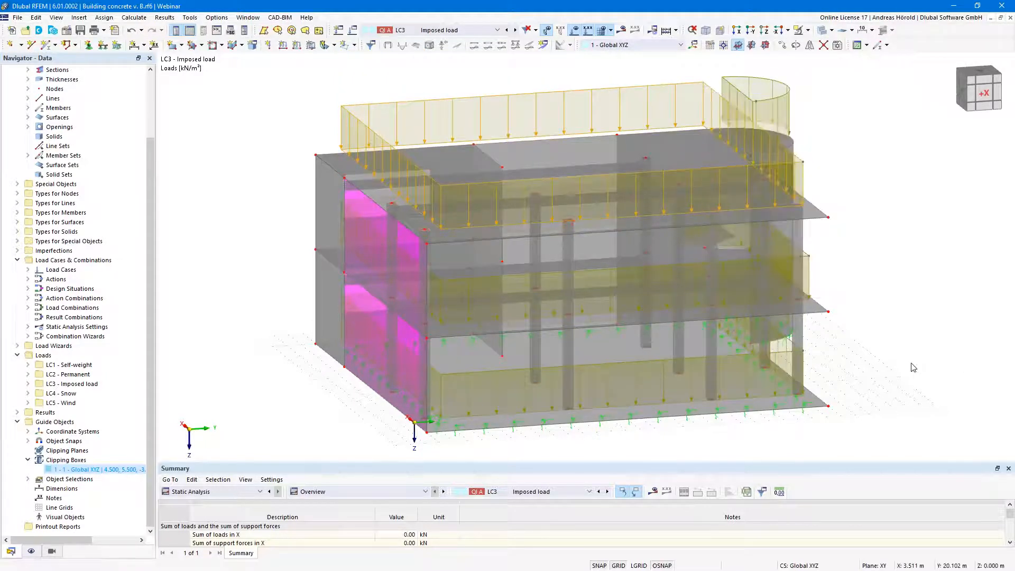
Adjust the graphical size of the surface support symbols under the base slab
right_click(660, 427)
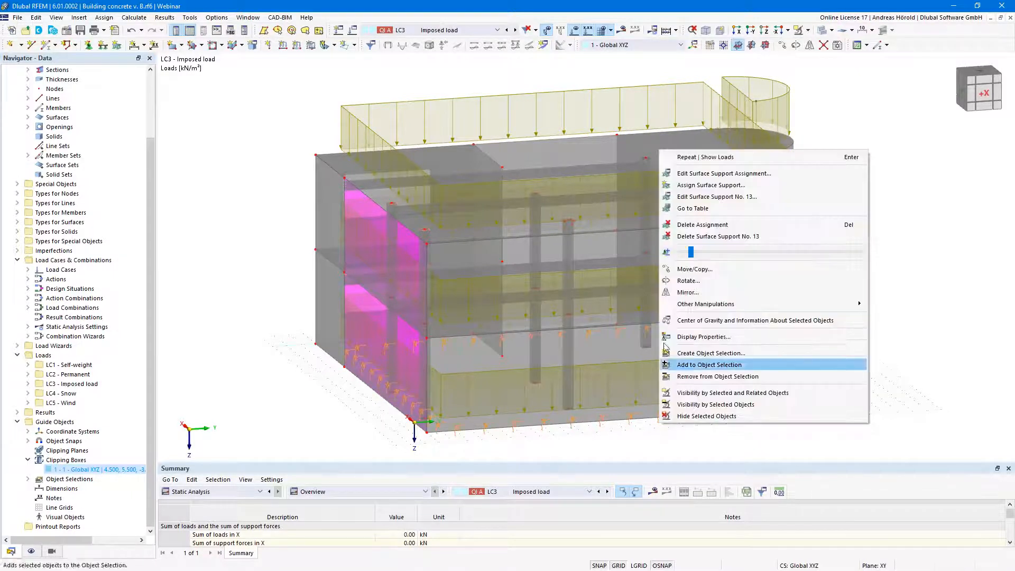
mouse_move(691, 254)
left_mouse_down()
mouse_move(763, 260)
mouse_move(697, 256)
left_mouse_up()
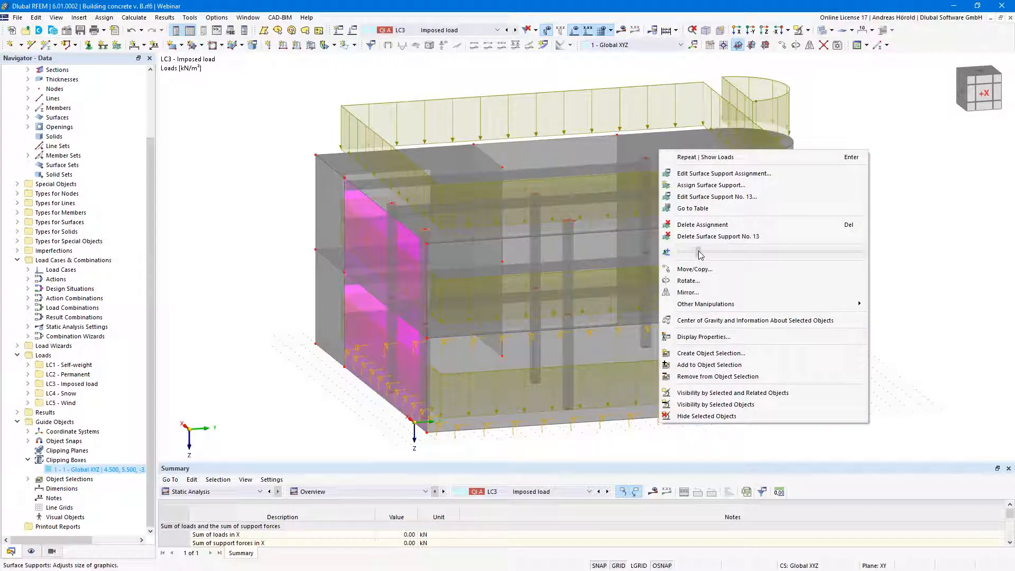
left_click(921, 320)
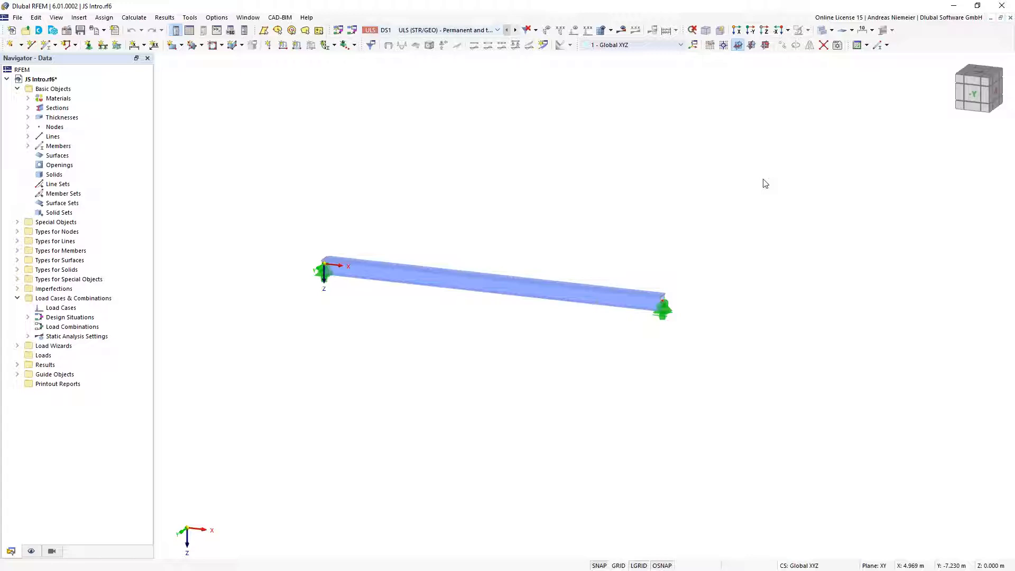
Float the JS Intro.rf6 model window, move it within the workspace, and maximize it again
left_click(999, 17)
left_click_drag(707, 90, 701, 174)
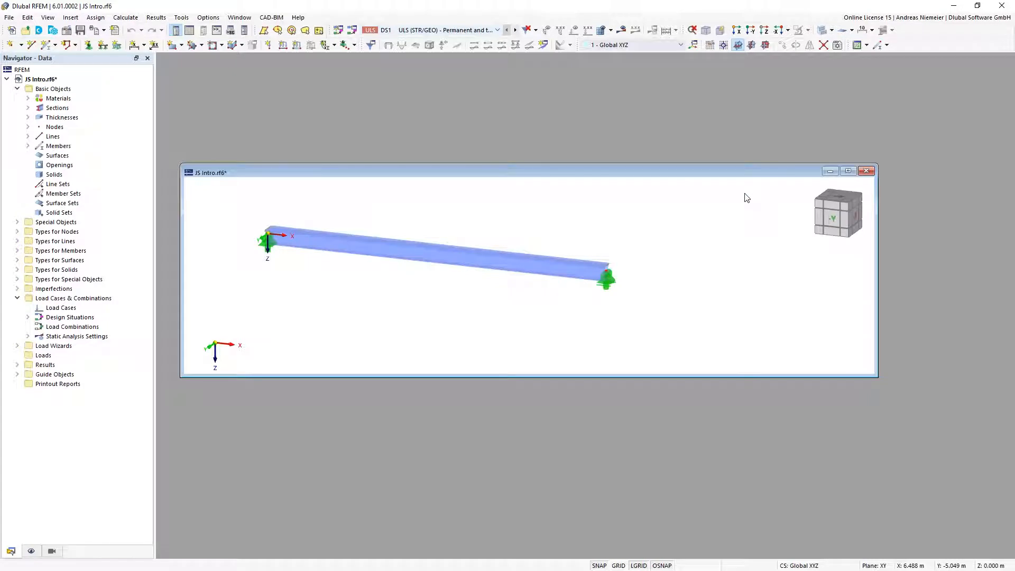
left_click(847, 171)
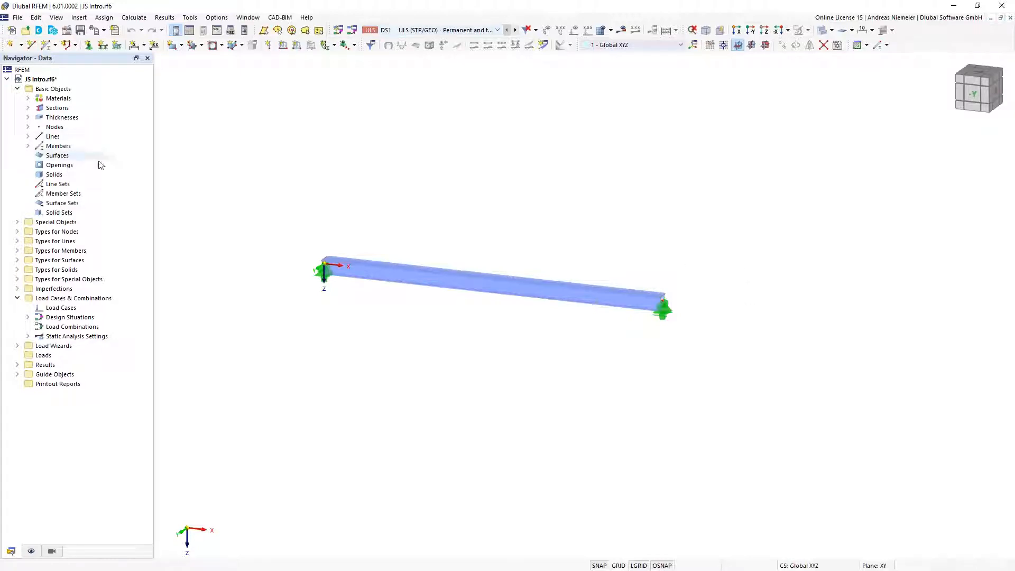
Show the Console and the Script Manager, and expand the Dlubal scripts to list the included examples
left_click(217, 30)
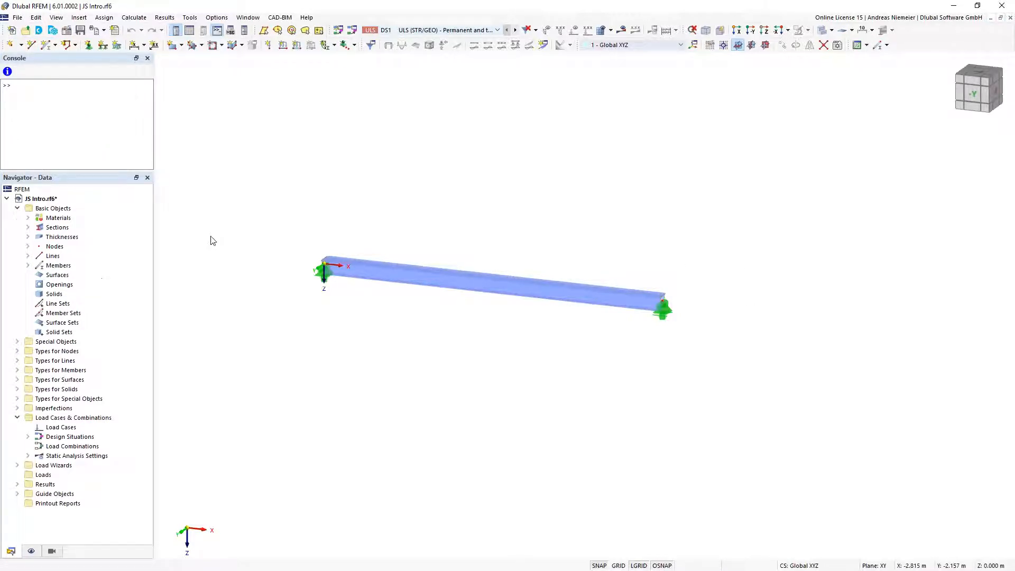
left_click(231, 30)
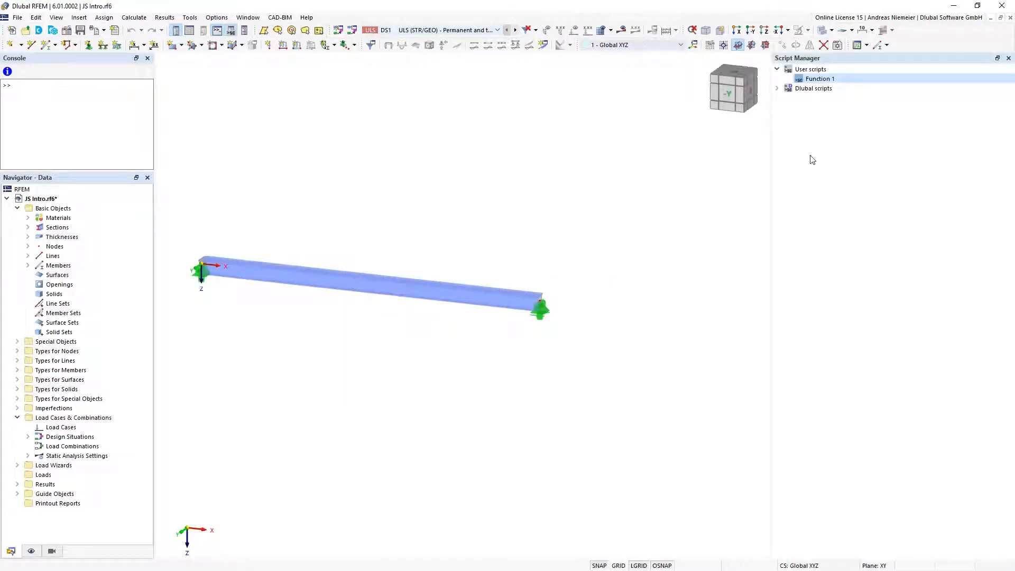
left_click(776, 88)
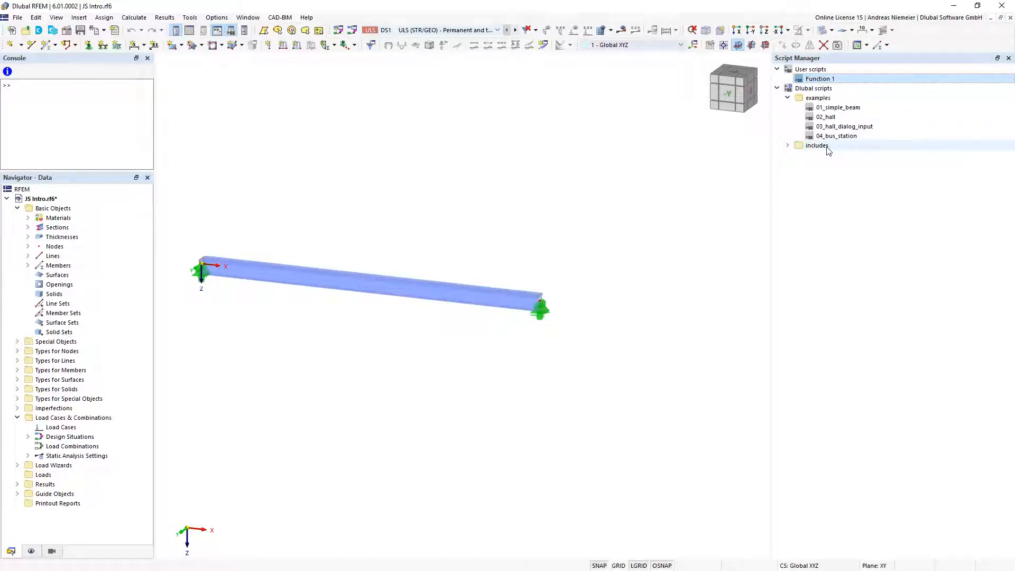
Open the user script Function 1 for editing in Notepad++
right_click(834, 85)
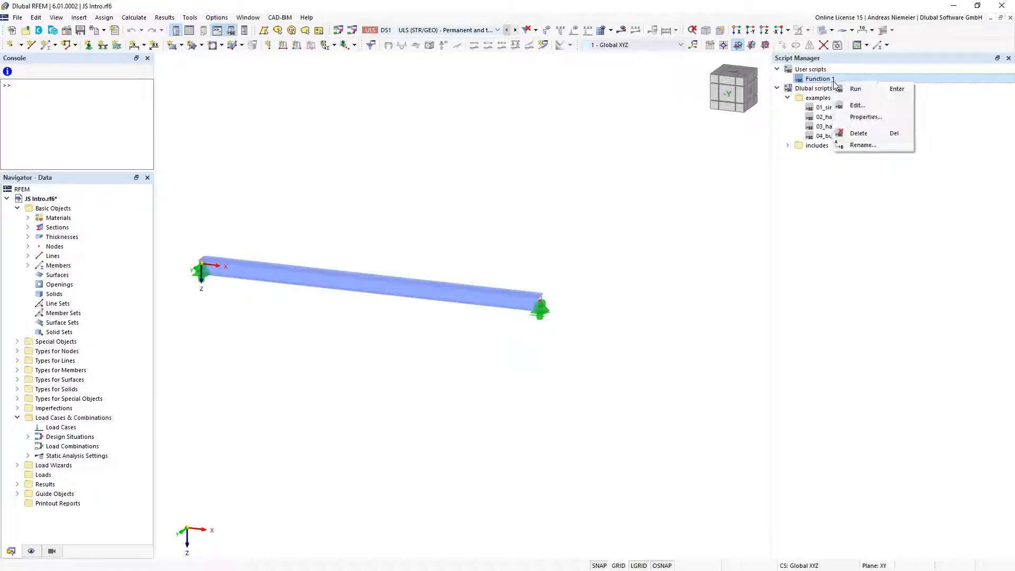
left_click(871, 106)
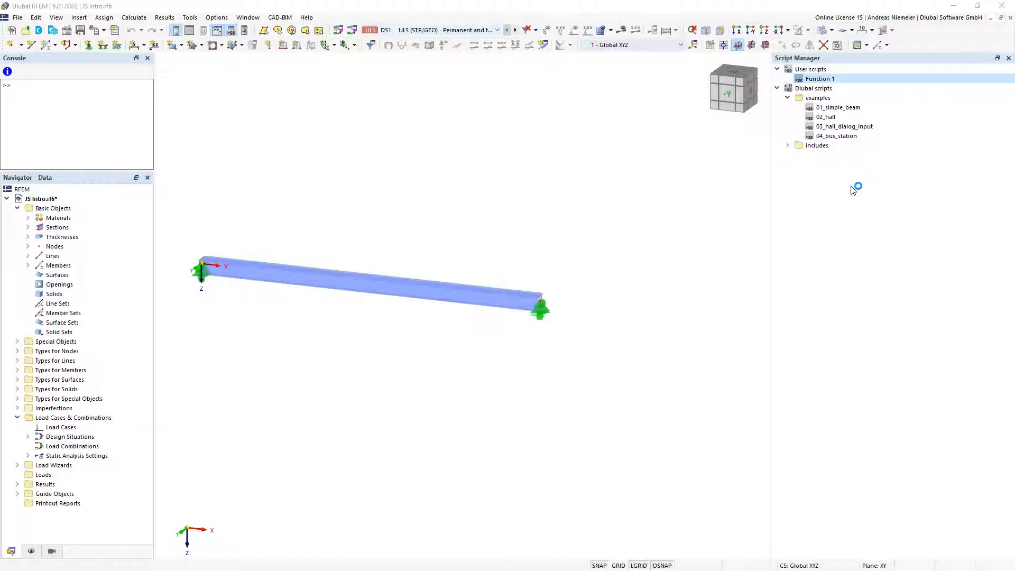
left_click(412, 393)
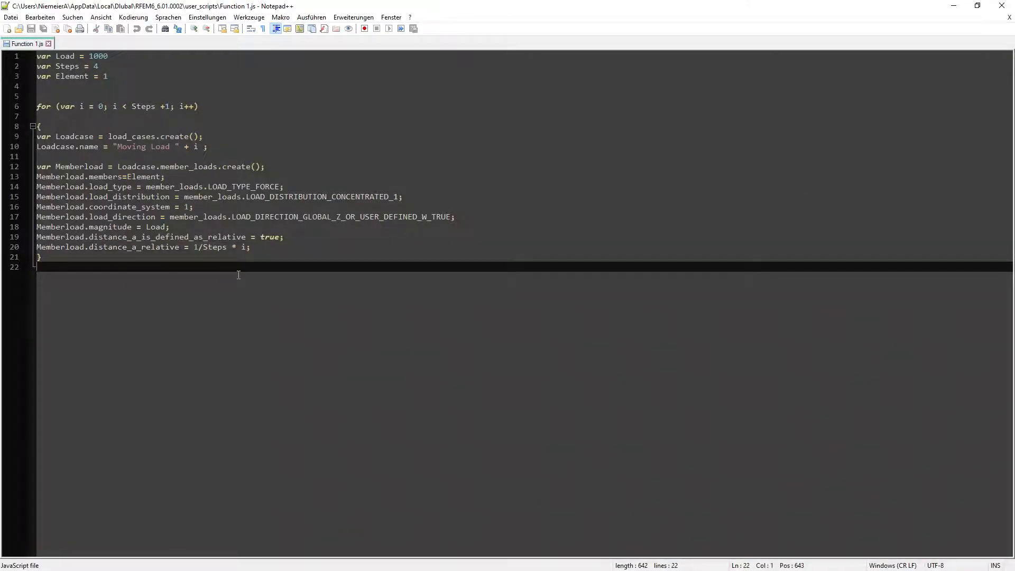
Examine the script's Load, Steps and Element variables, the load case creation in the loop, and the member load's type and distribution
left_click_drag(112, 78, 38, 58)
left_click(72, 59)
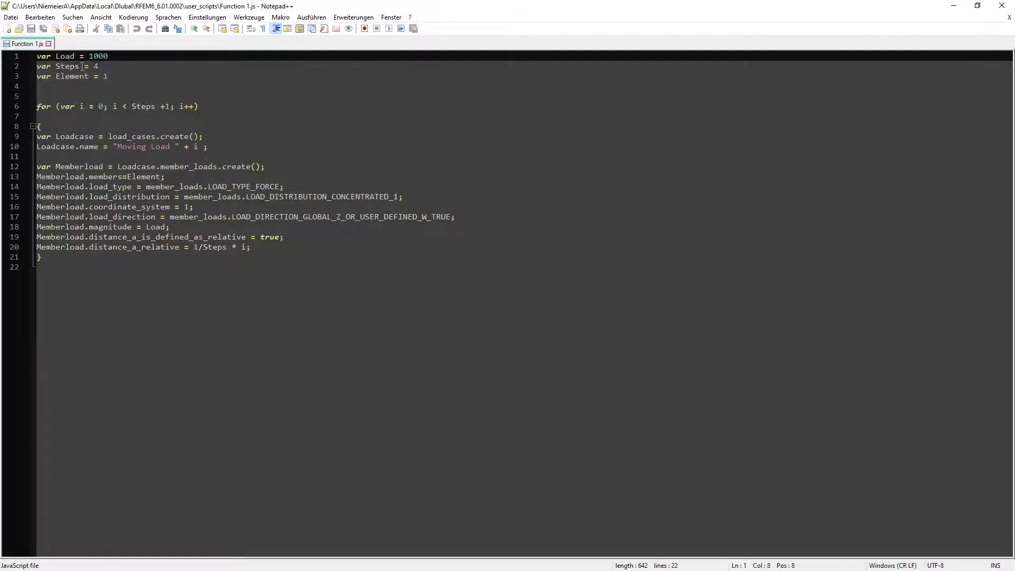
left_click(99, 66)
left_click(109, 78)
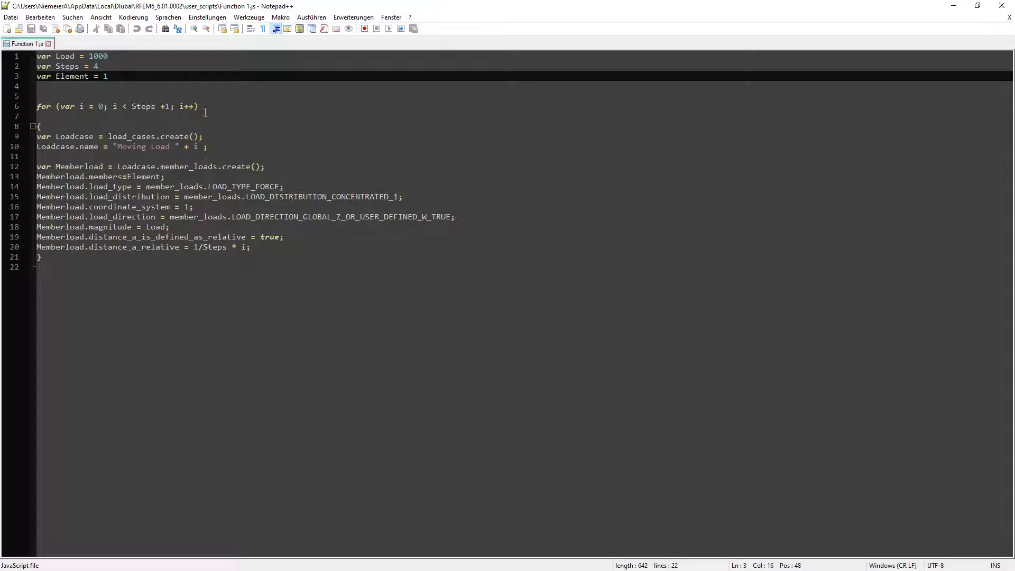
left_click_drag(208, 146, 36, 137)
left_click_drag(274, 248, 27, 168)
left_click(337, 167)
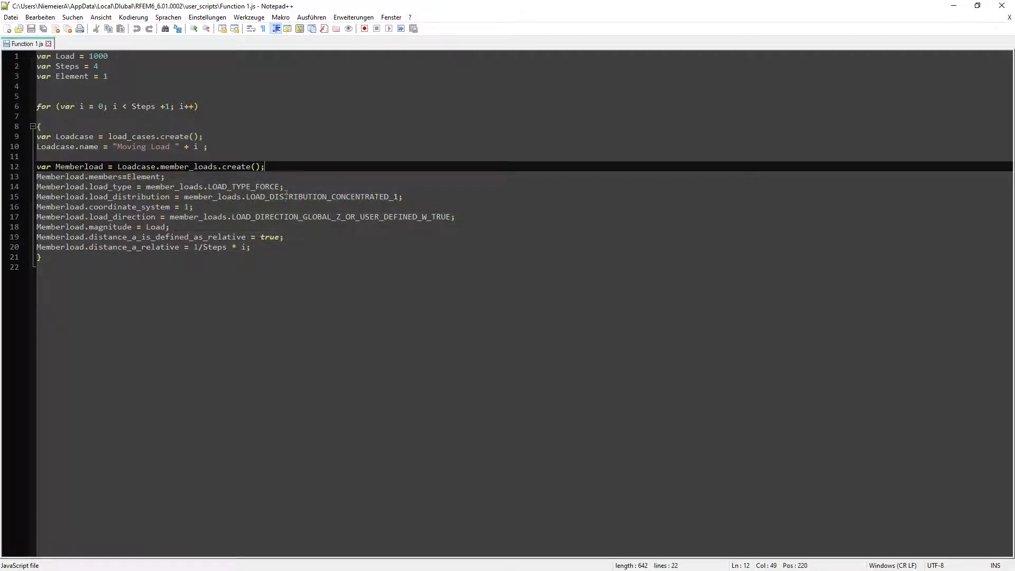
left_click(277, 187)
left_click_drag(344, 197, 283, 196)
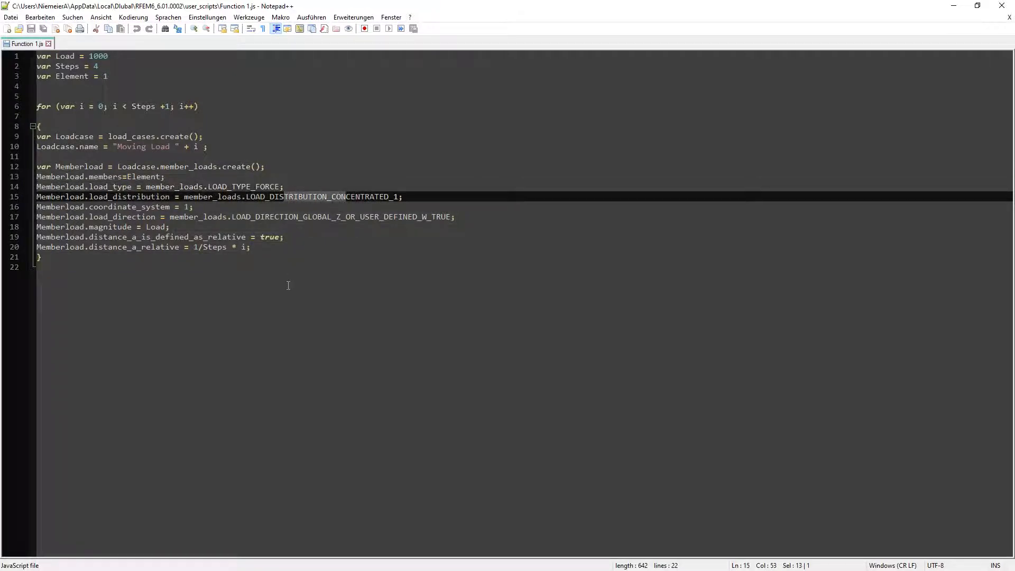
Examine the script's coordinate system, global Z load direction, magnitude and relative distance per step, and close Notepad++
left_click(189, 207)
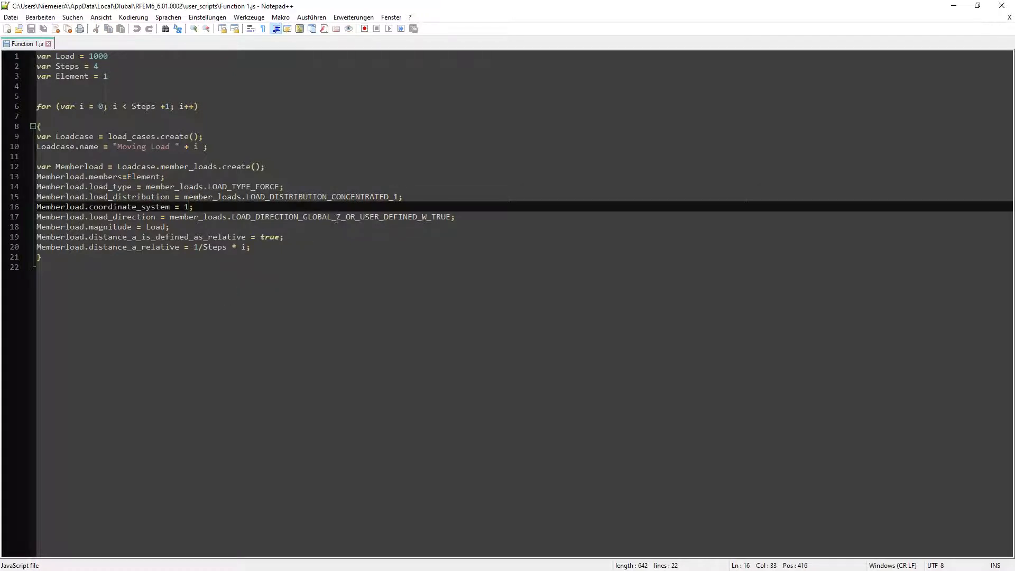
left_click_drag(336, 218, 342, 217)
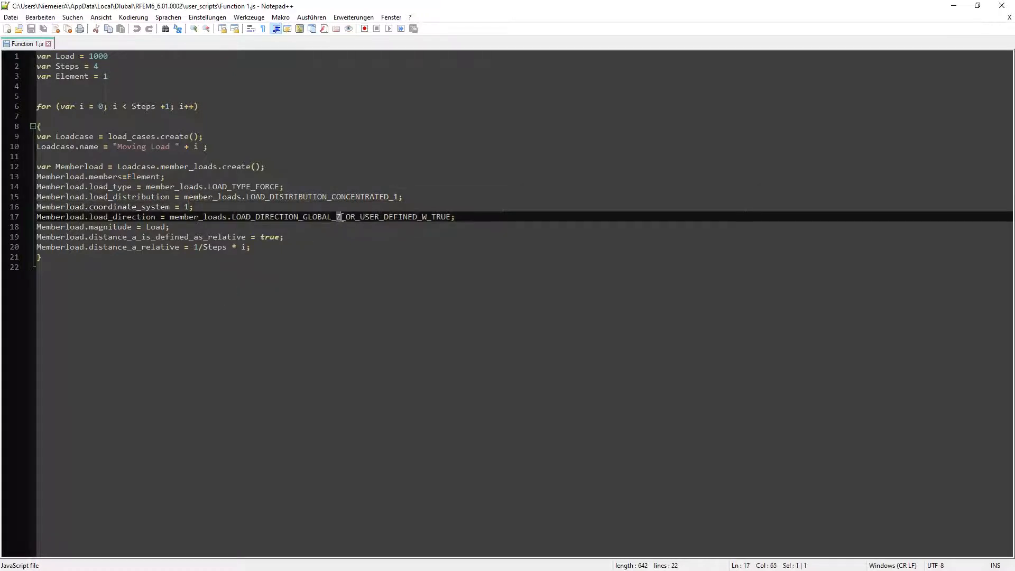
left_click(168, 228)
left_click_drag(193, 247, 217, 247)
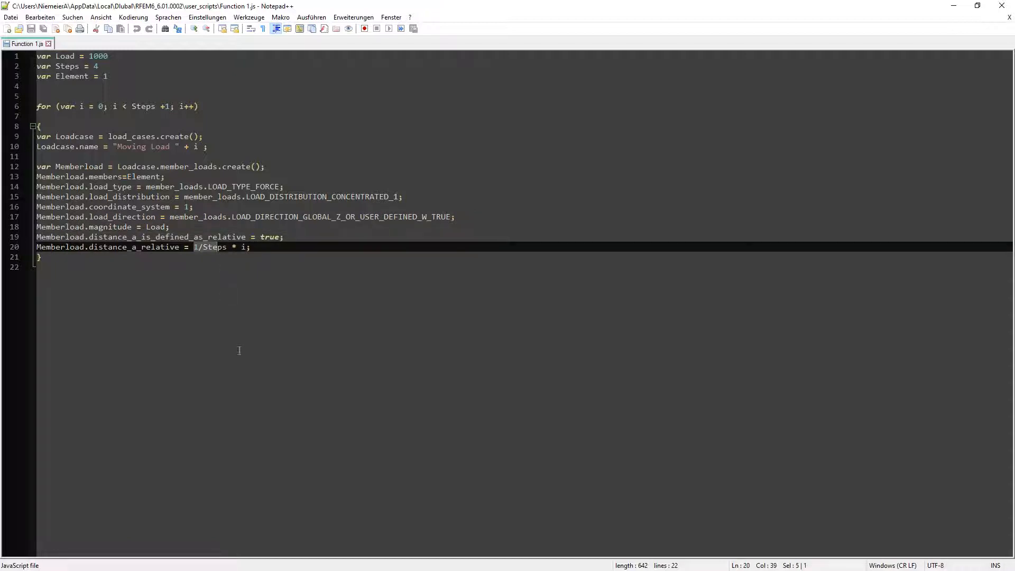
left_click(1001, 6)
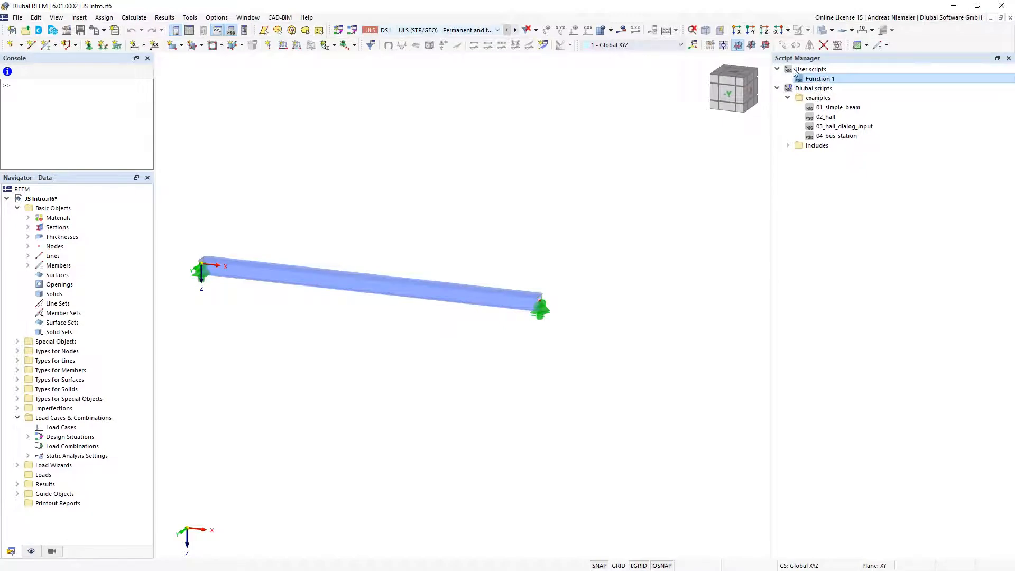
Run the user script Function 1, expand the load cases, and display the load of LC1 - Moving Load 0
double_click(831, 80)
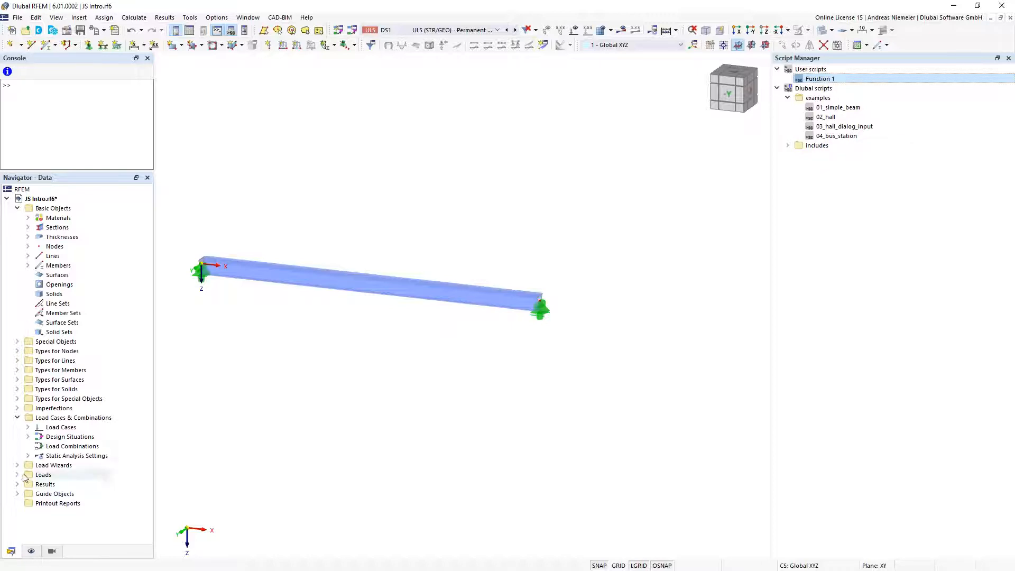
left_click(28, 427)
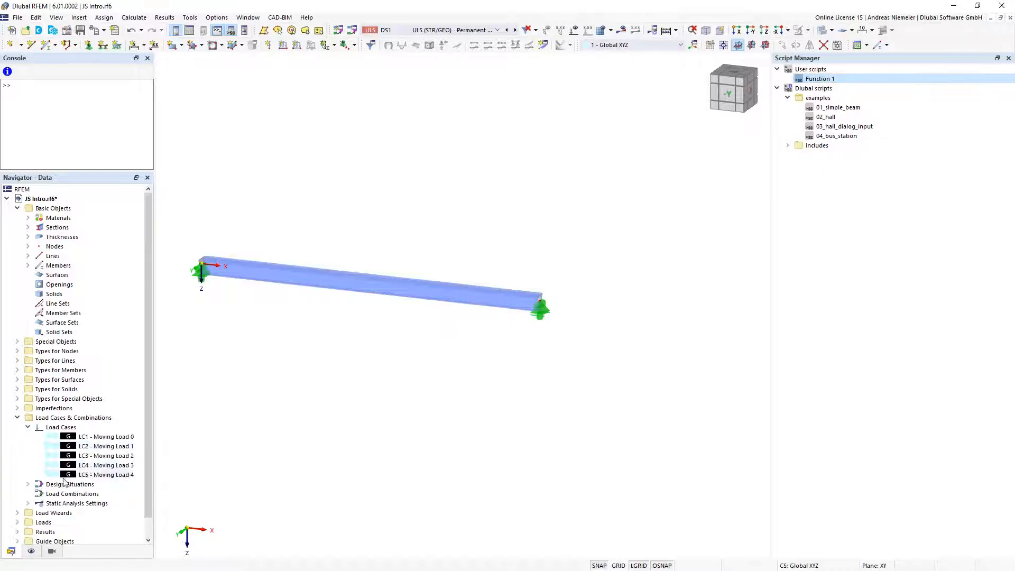
left_click(105, 436)
left_click(587, 30)
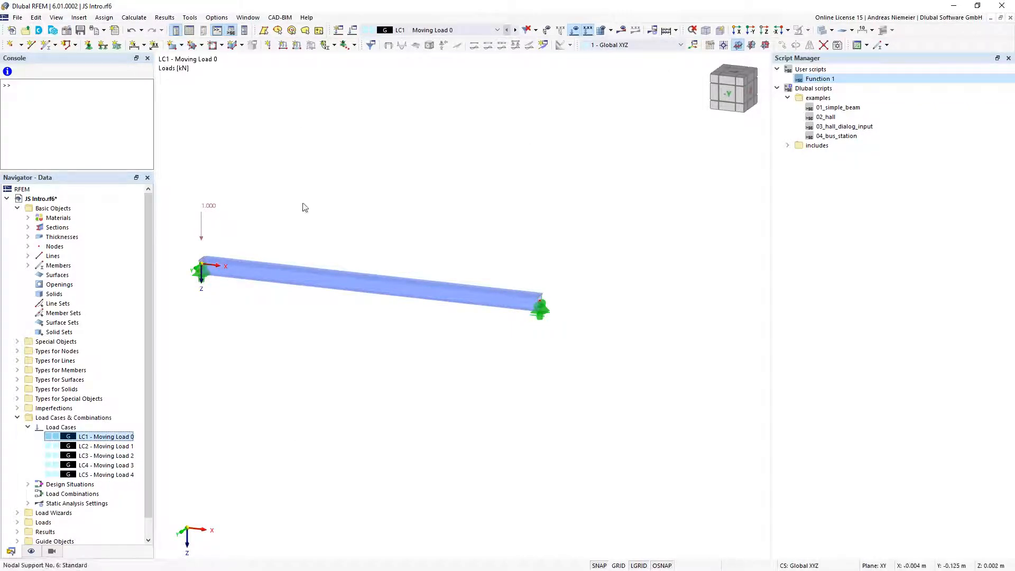
Step through the moving load cases one by one up to LC5 - Moving Load 4
left_click(515, 30)
left_click(516, 31)
left_click(515, 30)
left_click(515, 30)
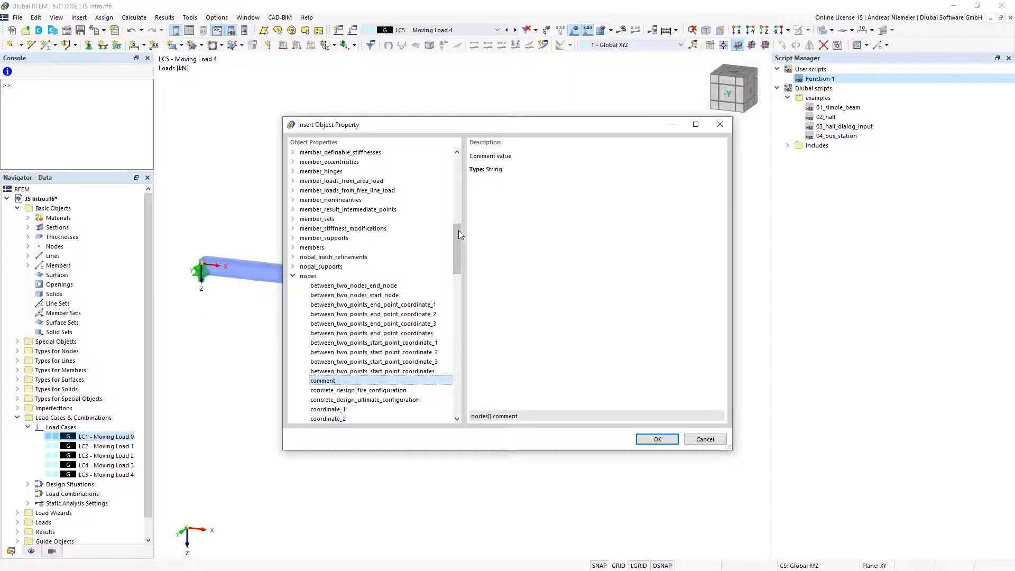
Browse the insertable object properties, highlight the nodes comment property's expression nodes[].comment, and close the dialog without inserting it
left_click_drag(456, 246, 457, 168)
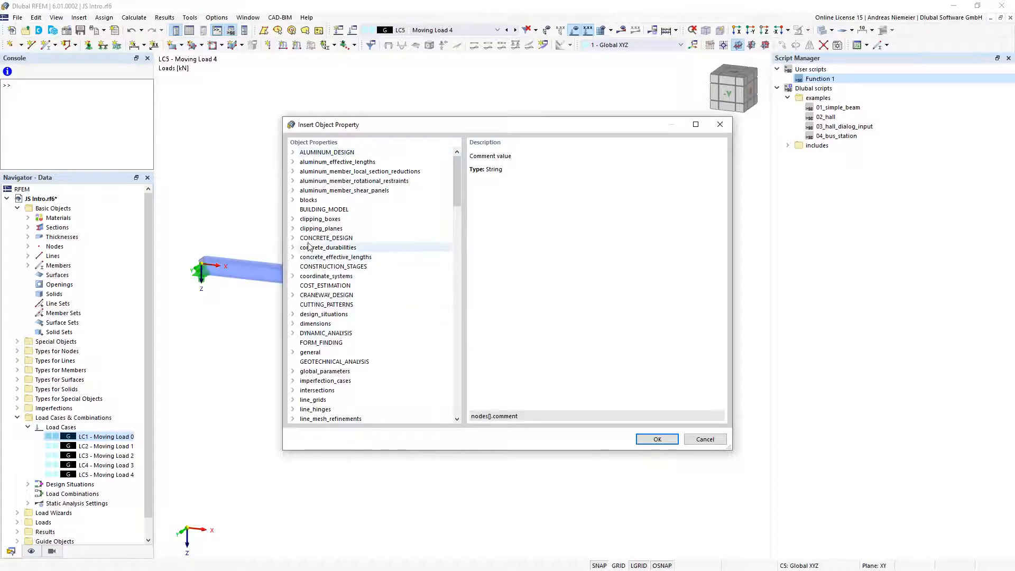
left_click(322, 238)
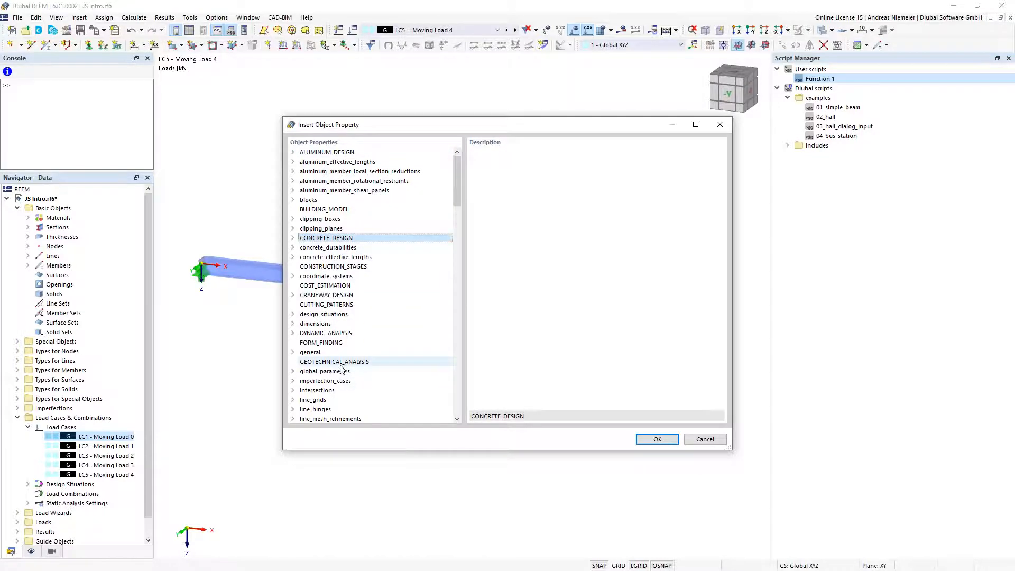
left_click_drag(459, 198, 463, 286)
left_click(308, 199)
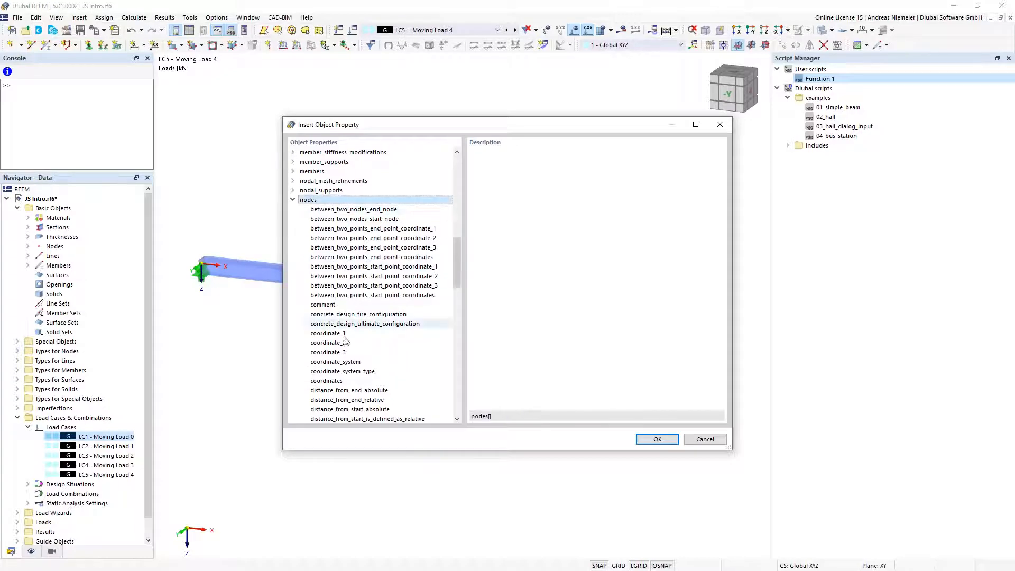
left_click(332, 307)
left_click_drag(520, 418, 468, 425)
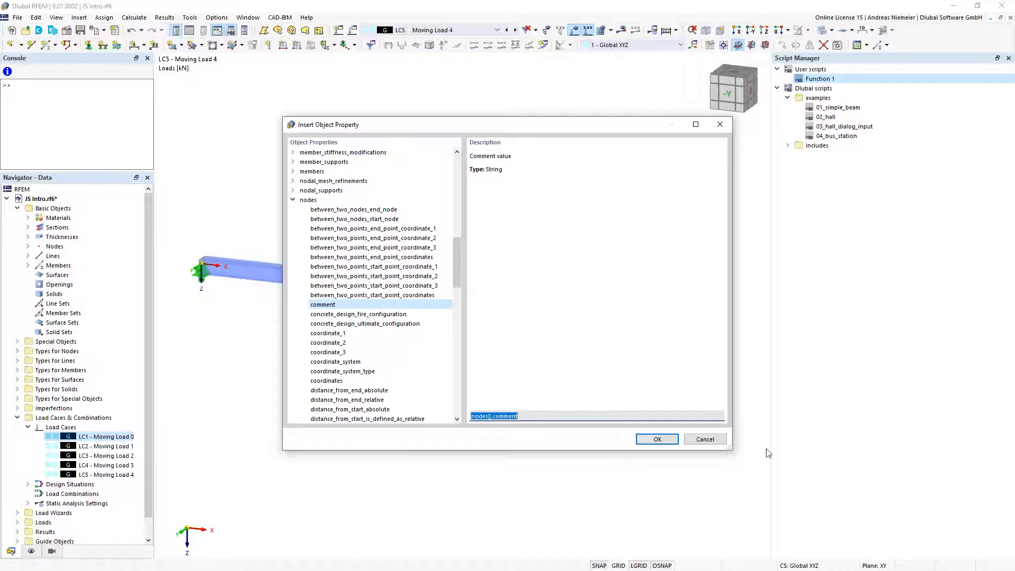
left_click(703, 441)
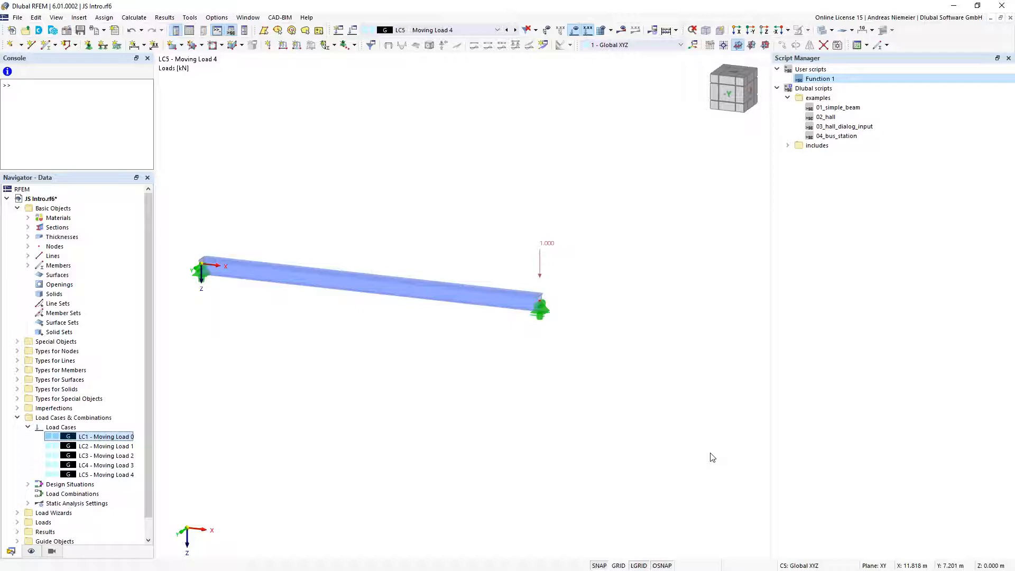
Look up the server port range of the Web Services automatic start option in the program options, and cancel the dialog
left_click(836, 46)
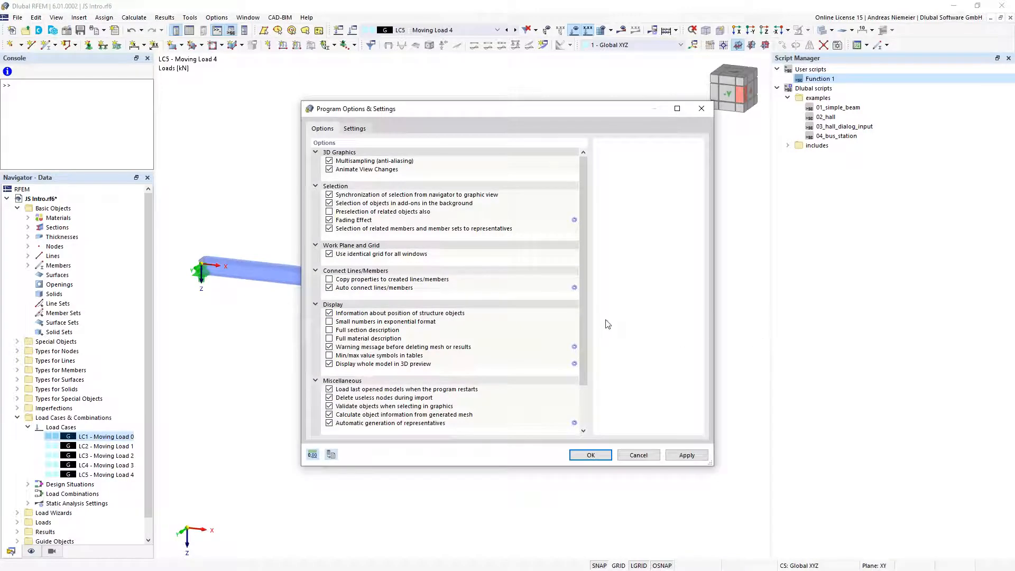
scroll(588, 316, "down", 2)
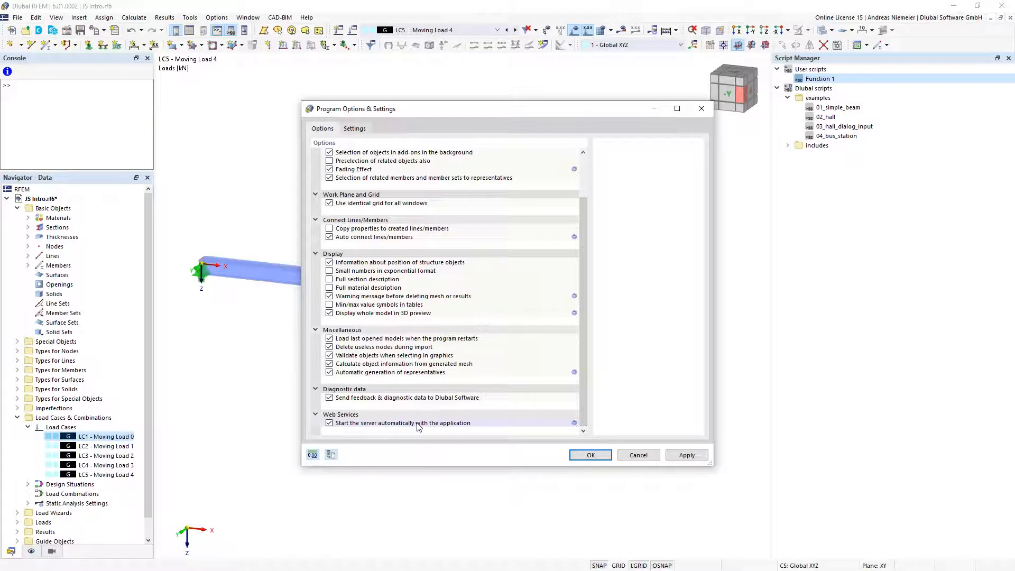
left_click(575, 423)
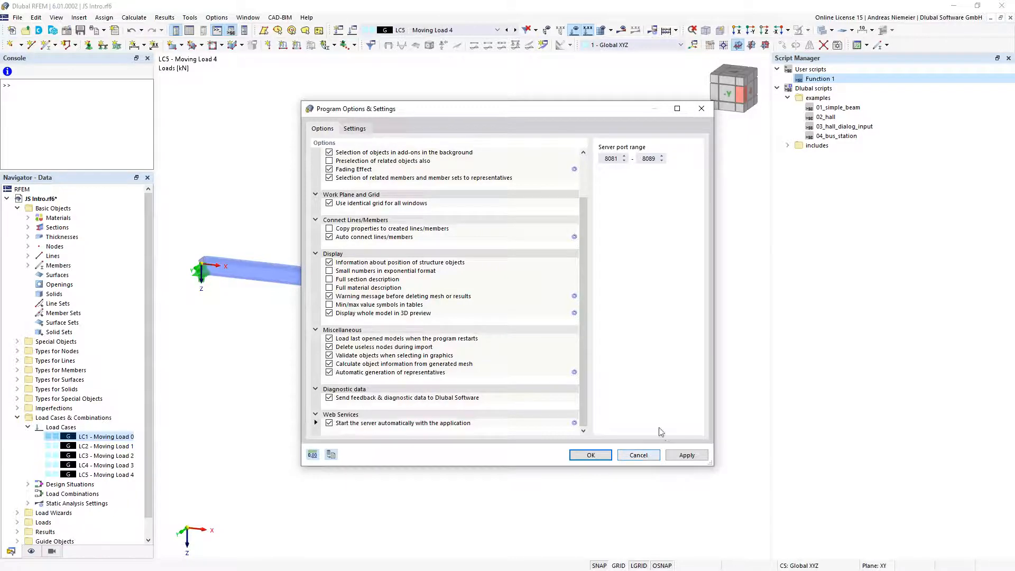
left_click(650, 459)
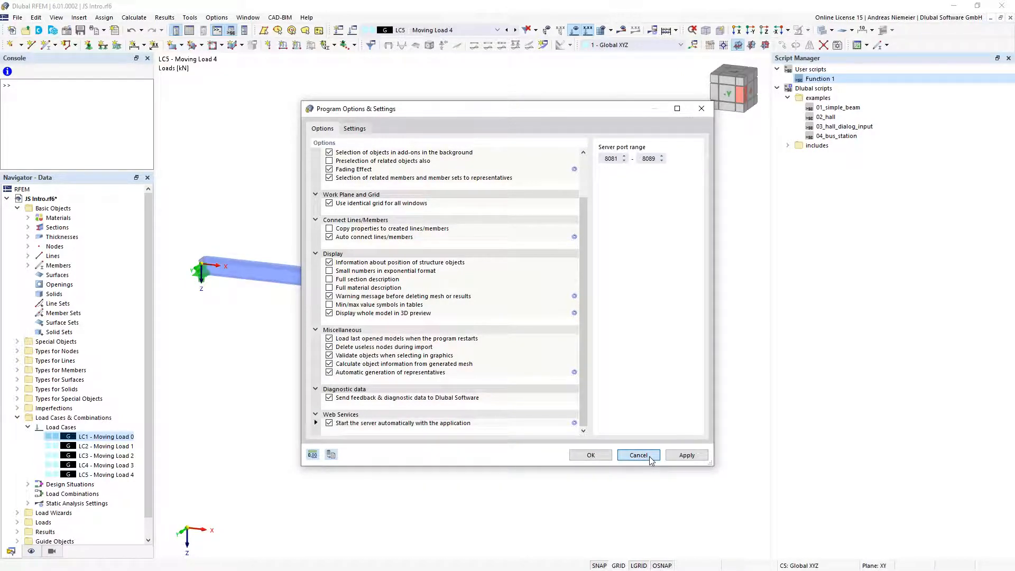
left_click(651, 461)
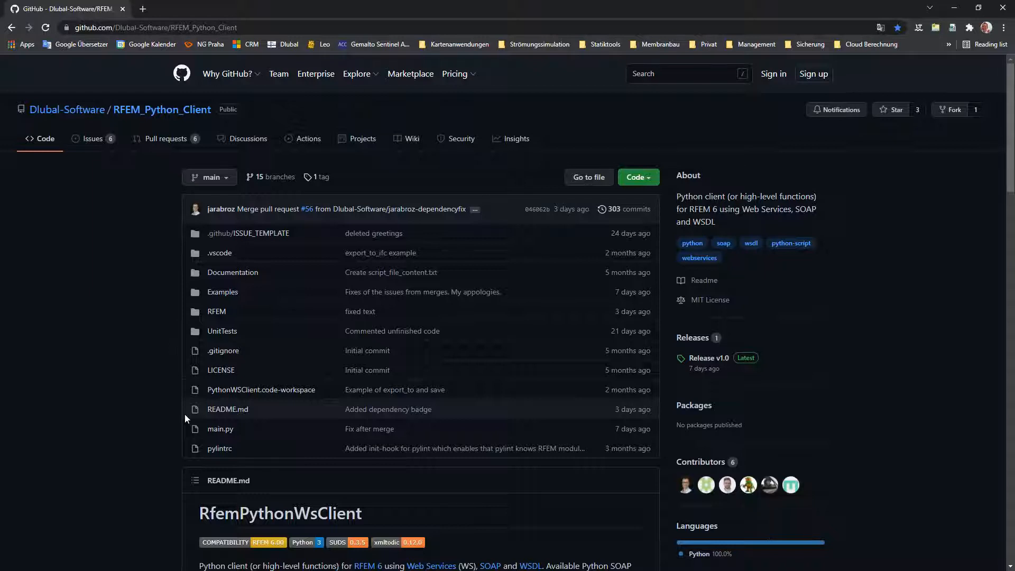
Show the clone and download options of the RFEM_Python_Client repository on GitHub, and dismiss them
left_click(653, 184)
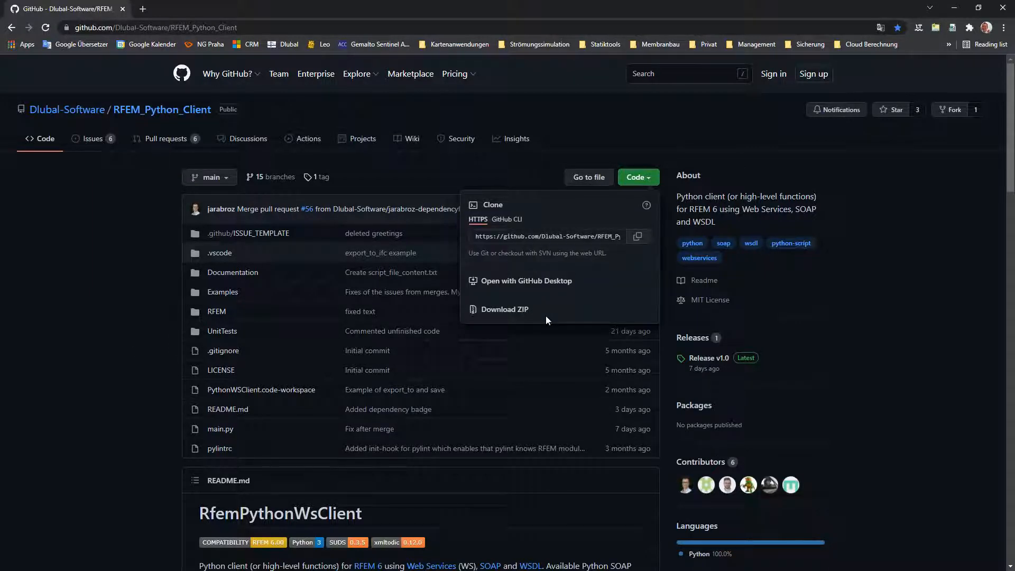
left_click(96, 313)
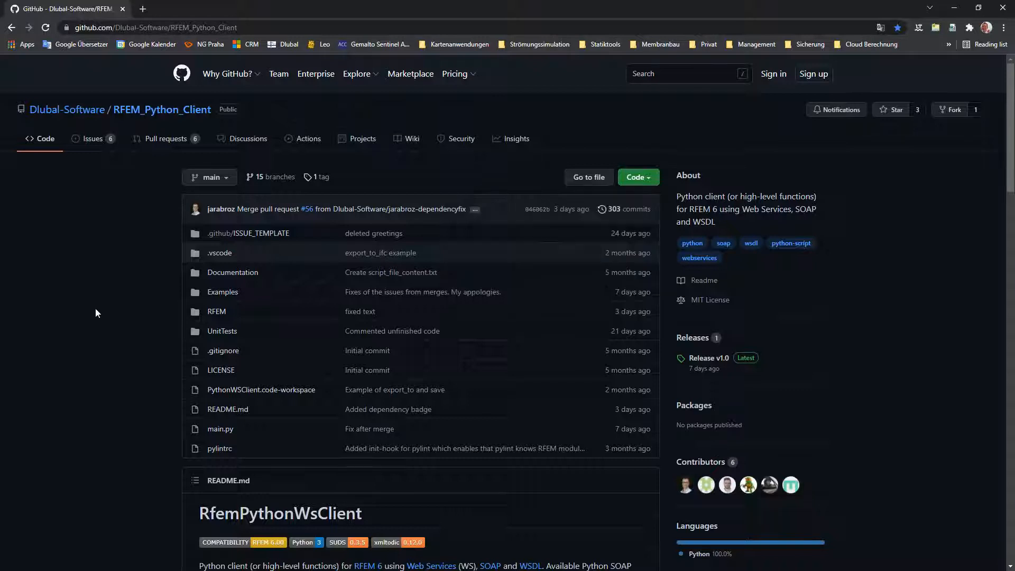
Switch to a maximized File Explorer window and browse the Python Script folder through RFEM to BasicObjects
left_click(3, 257)
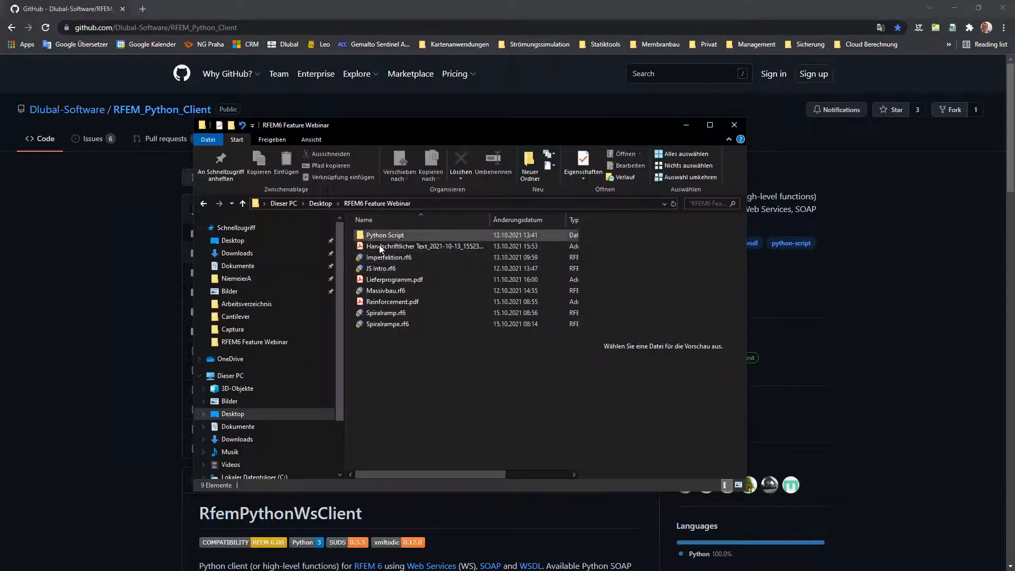
double_click(383, 236)
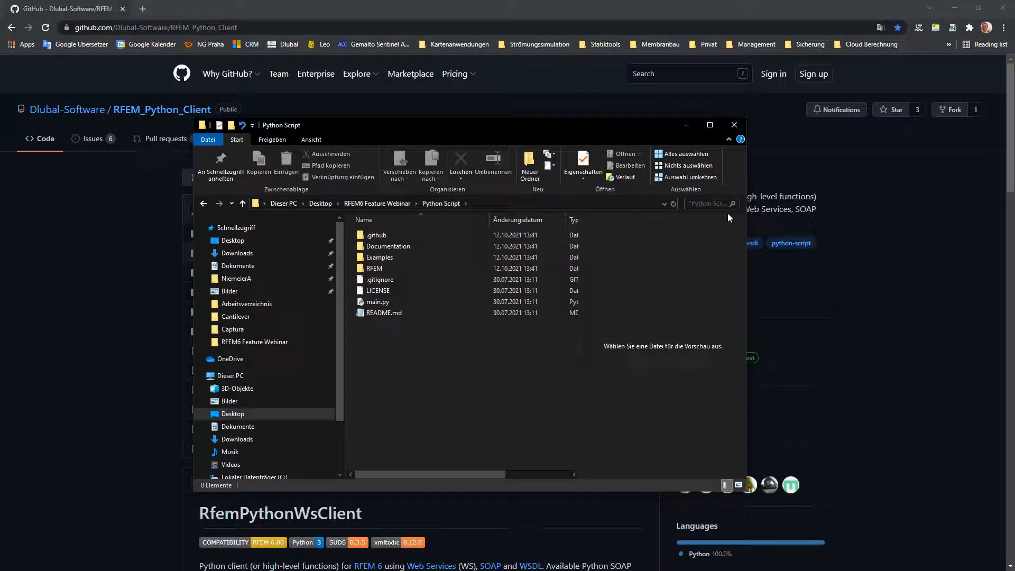
left_click(711, 127)
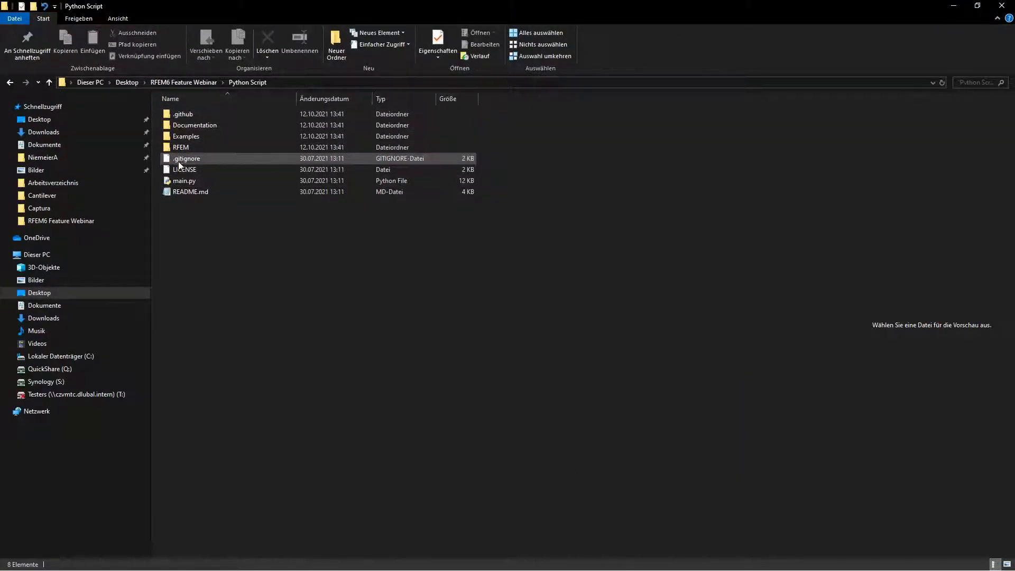
double_click(184, 147)
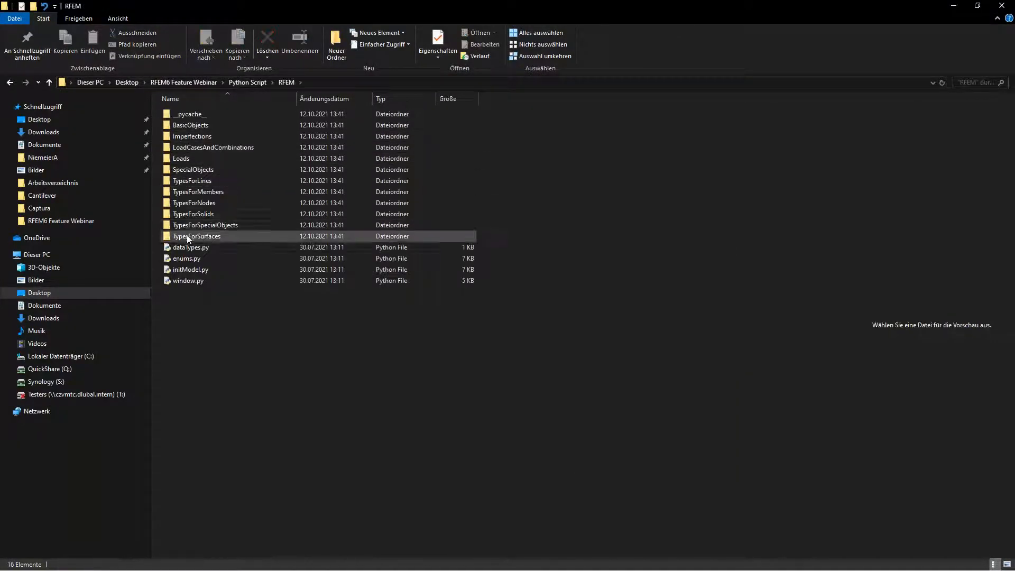
double_click(189, 123)
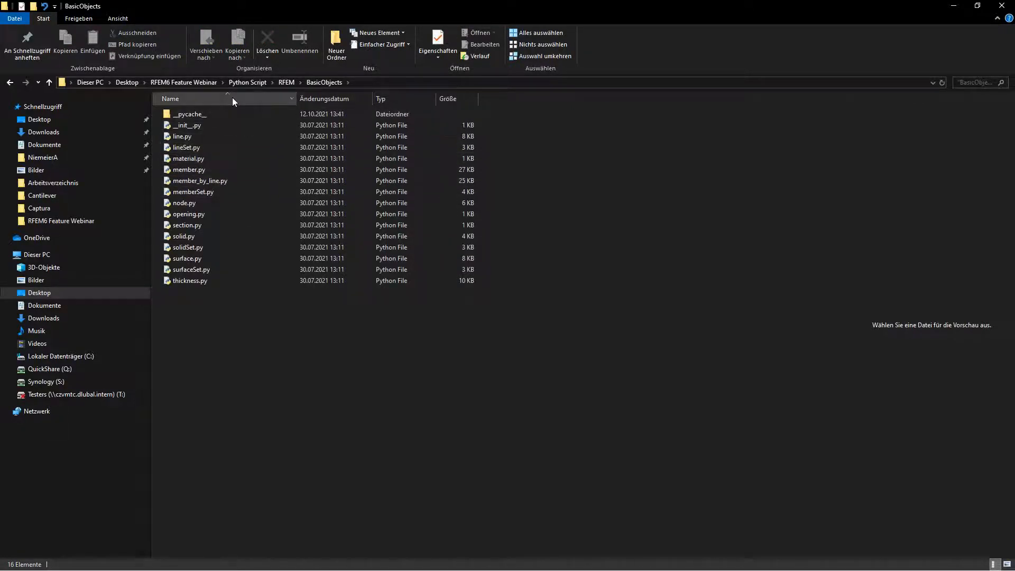
left_click(286, 82)
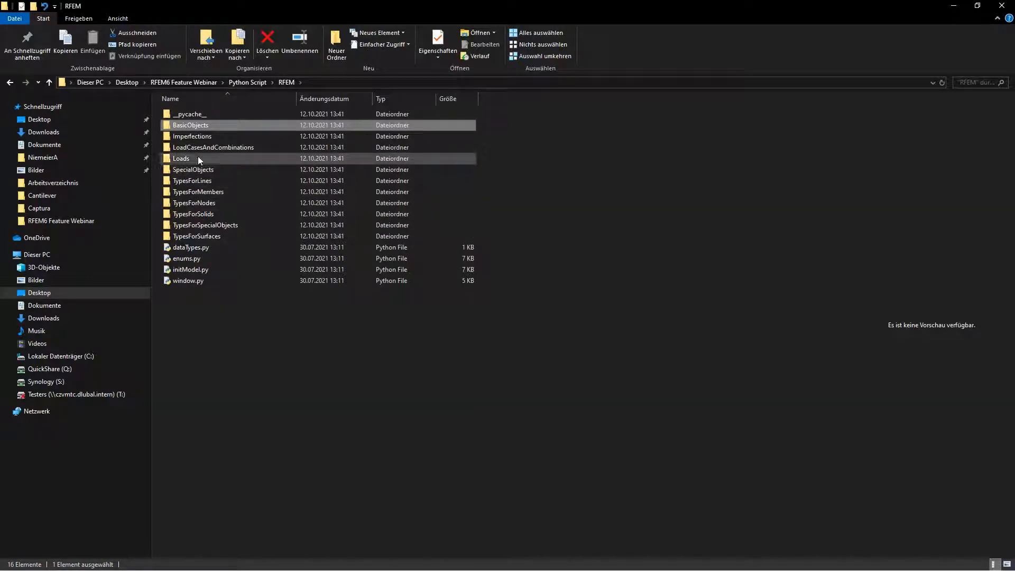
double_click(198, 126)
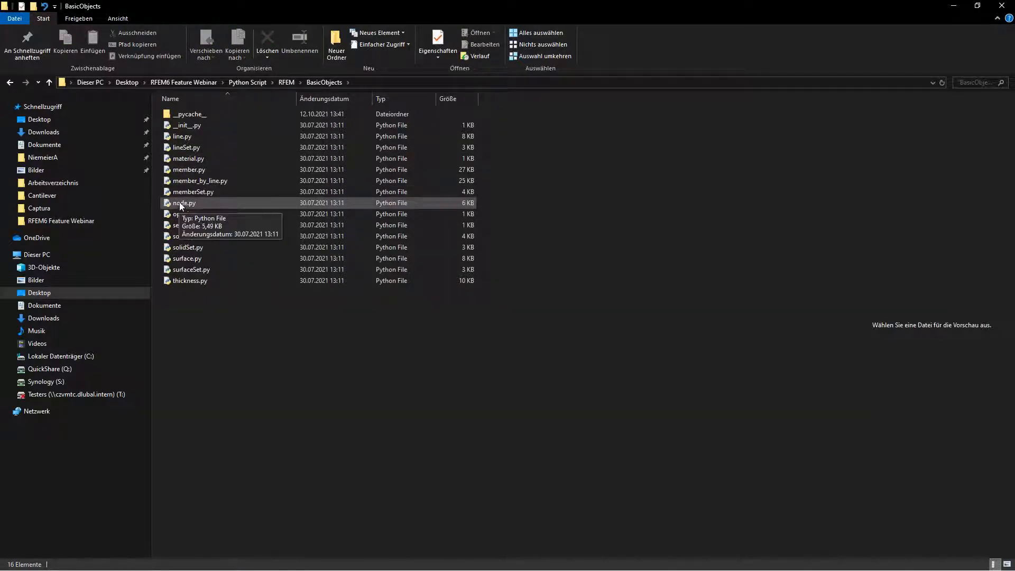
Open node.py in Notepad++, examine the Node class's X, Y and Z coordinate parameters, and close the editor
right_click(179, 202)
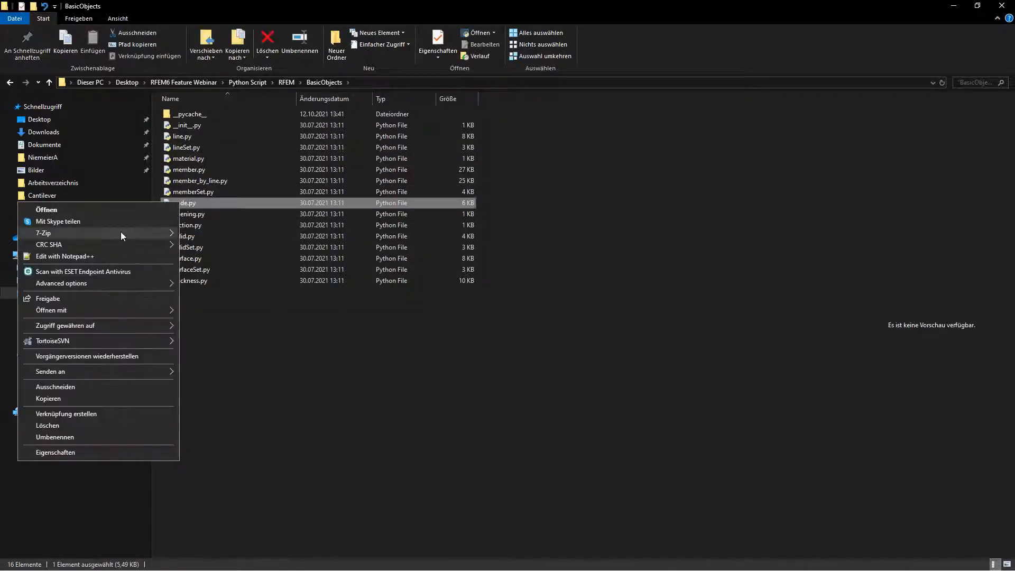
left_click(121, 256)
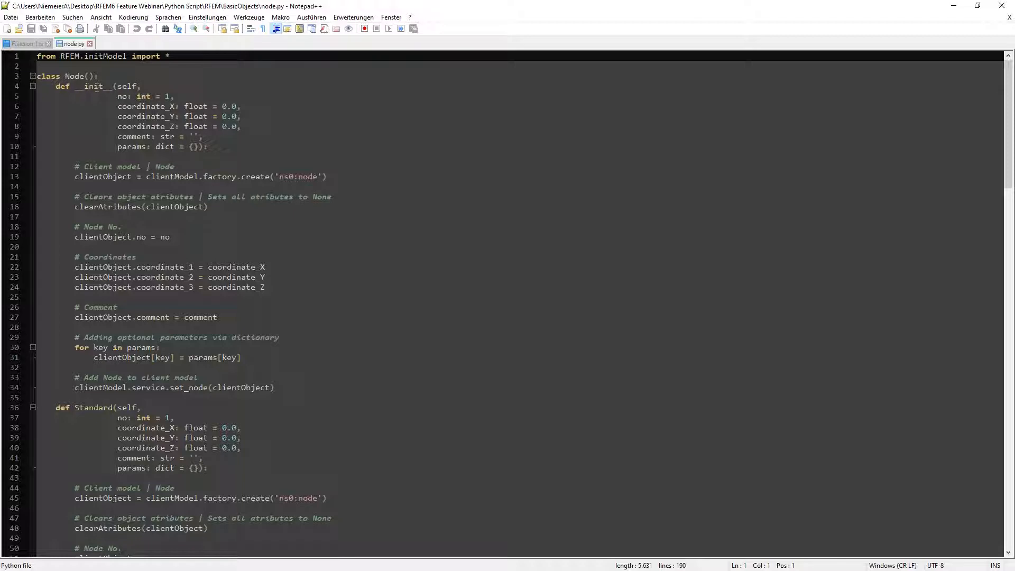
left_click(142, 106)
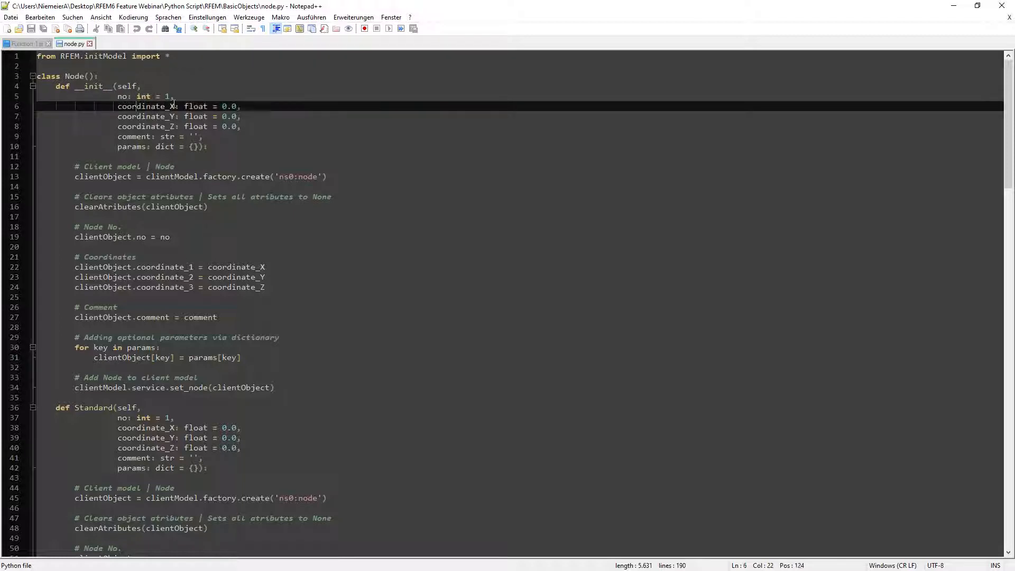
left_click(141, 116)
left_click(151, 126)
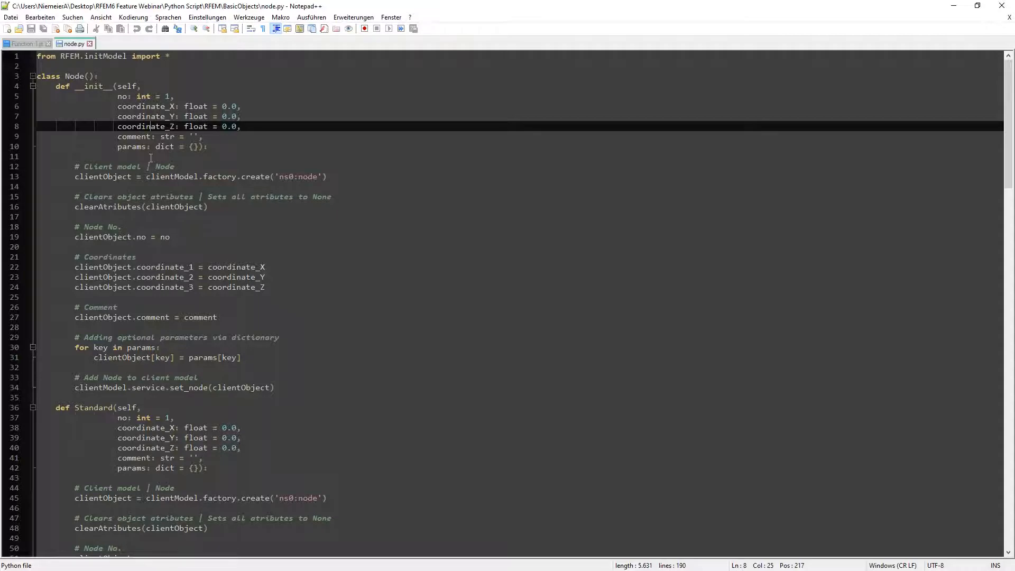
left_click(1000, 7)
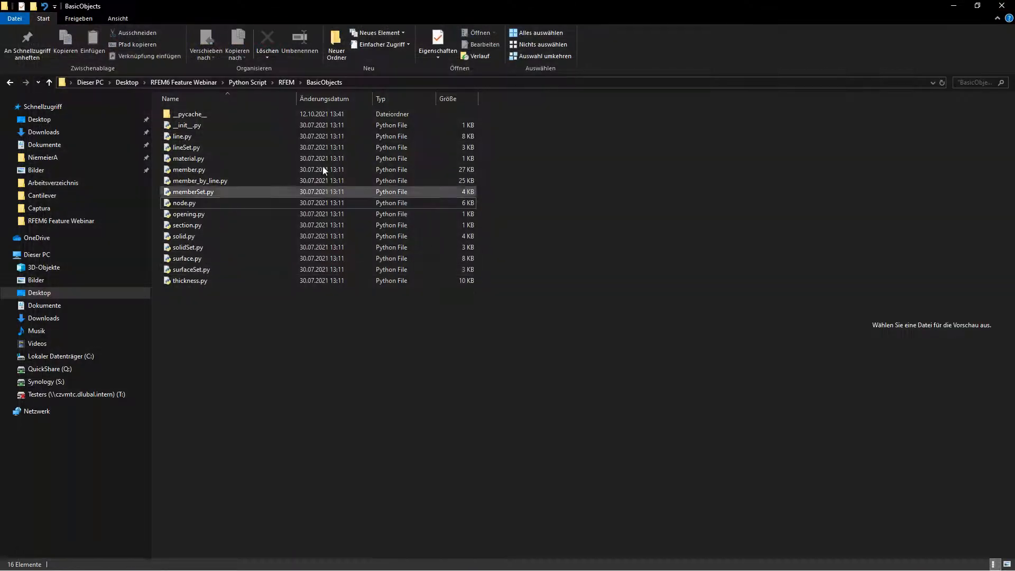
Go back up to the Python Script folder and open its Examples folder
left_click(287, 83)
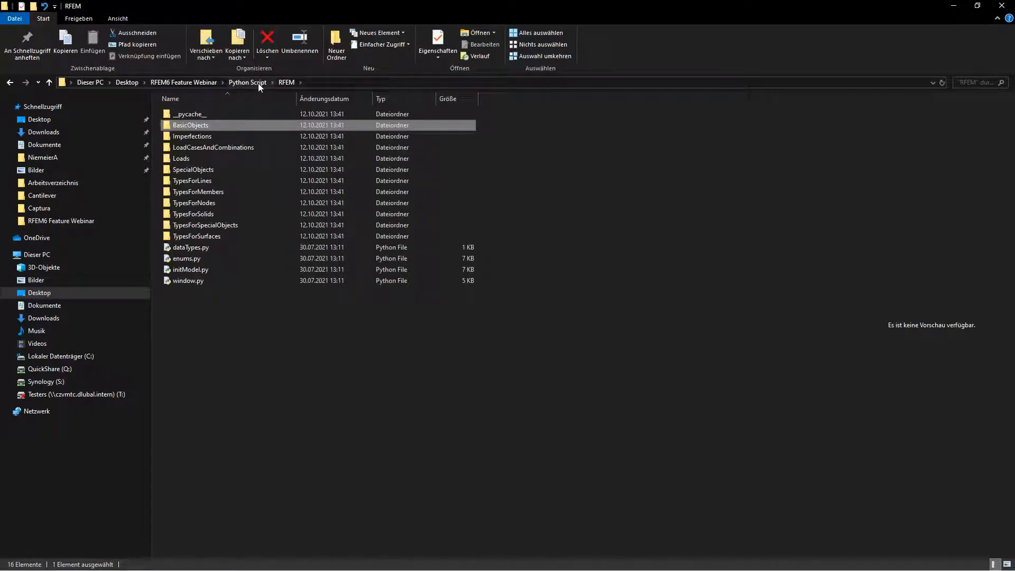
left_click(258, 84)
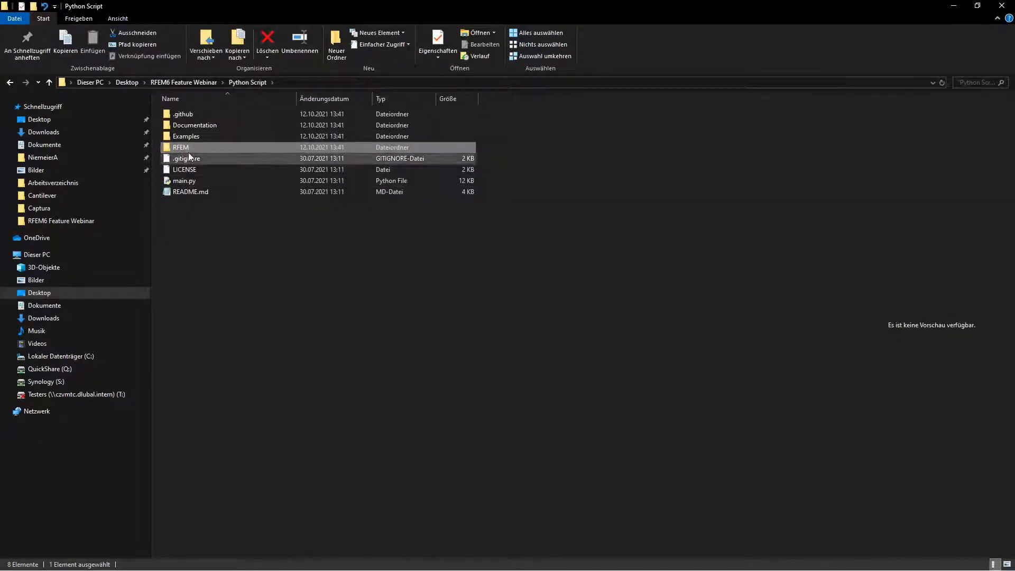
double_click(177, 136)
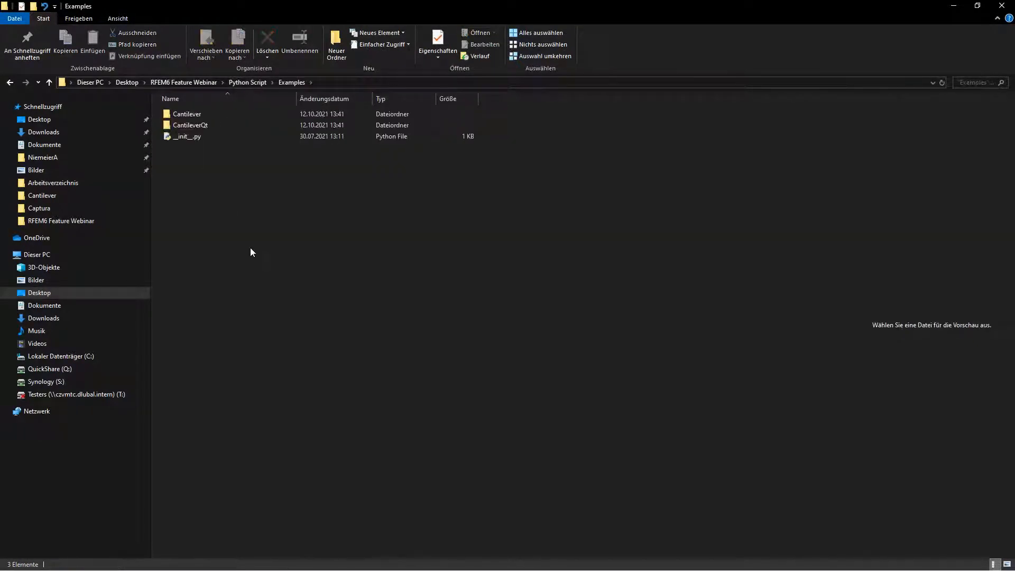
Open the Cantilever example folder in a reduced File Explorer window and close the GitHub browser window behind it
double_click(195, 114)
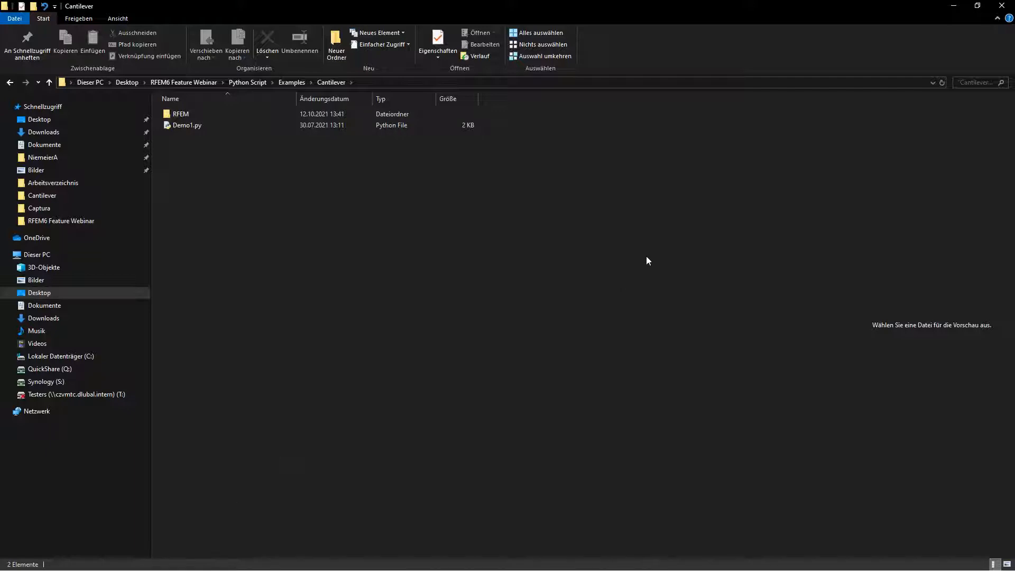
left_click(977, 6)
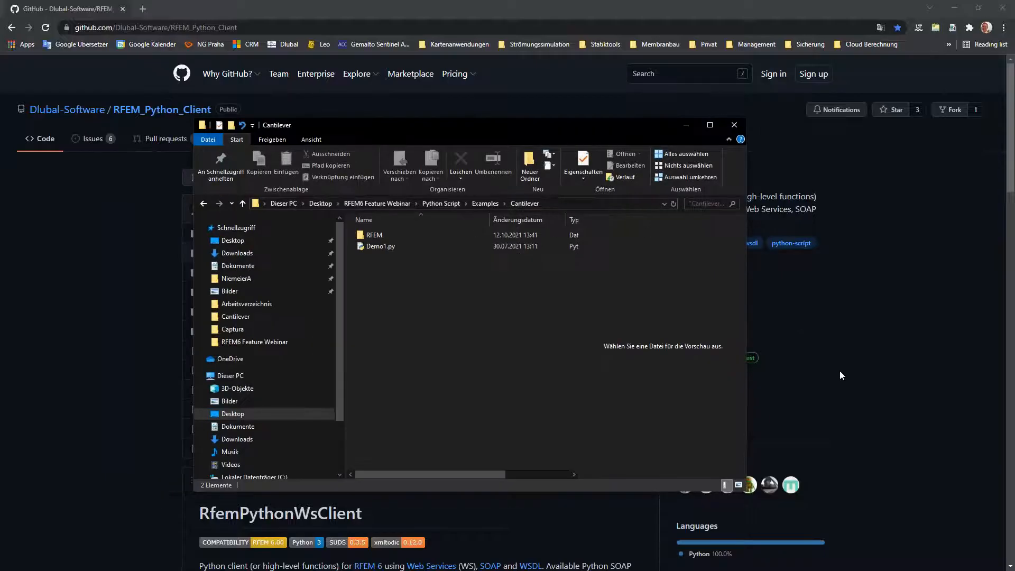
left_click(1004, 10)
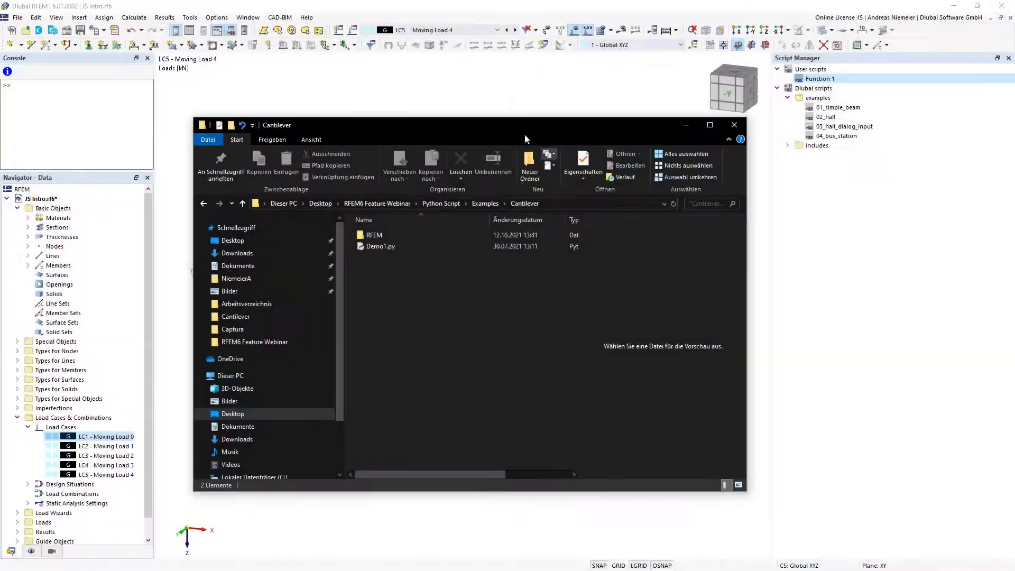
Switch to RFEM and create a new blank 3D model named WS Intro
left_click(510, 106)
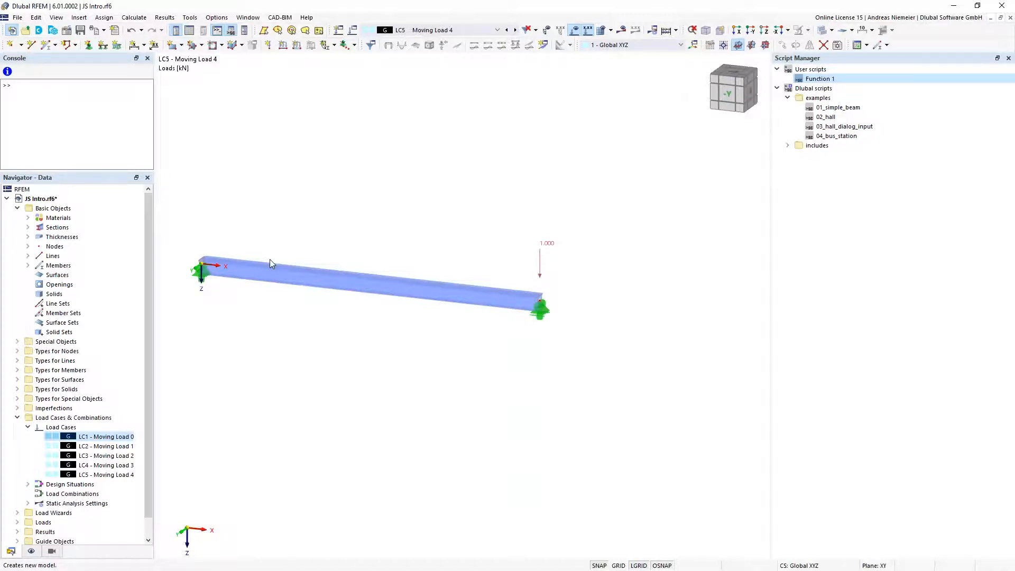
key("ctrl+n")
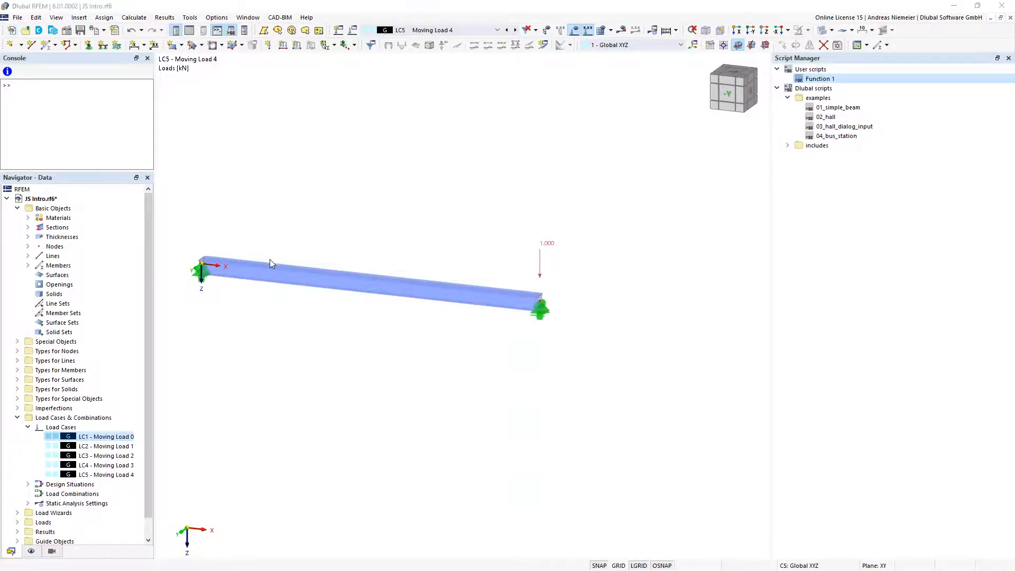
type("WS Intro")
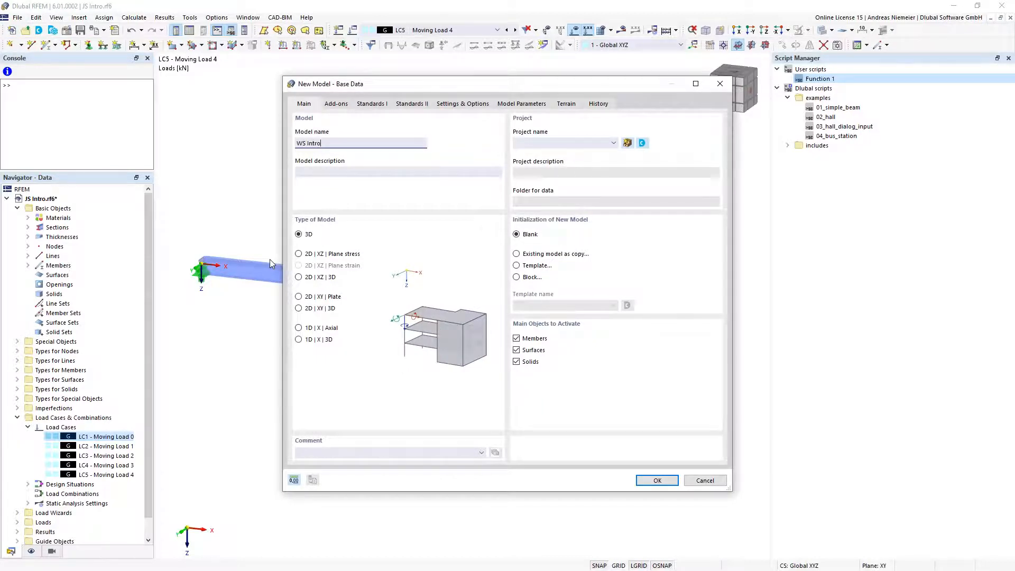
left_click(662, 480)
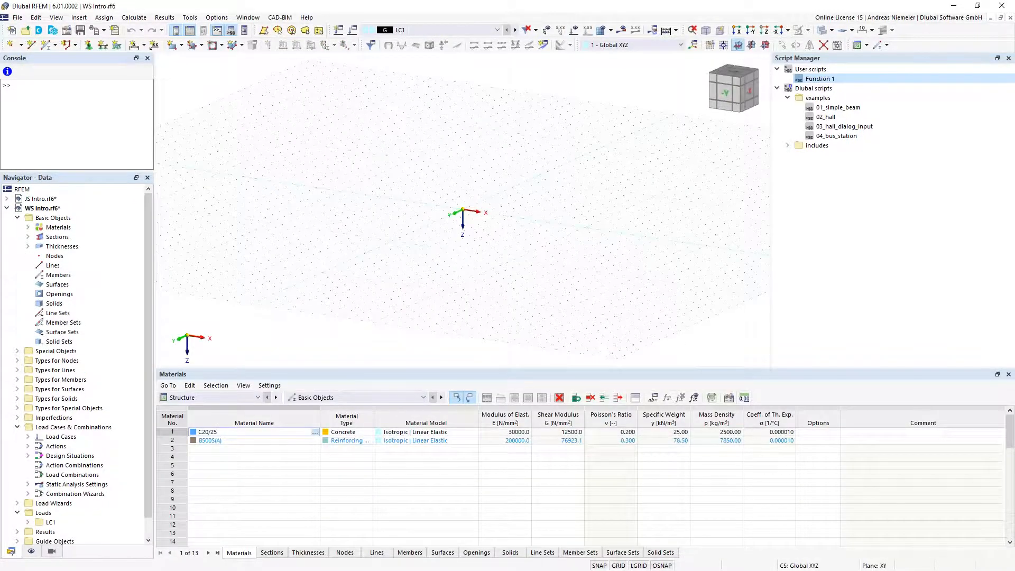
Switch back to File Explorer, run Demo1.py from the Cantilever folder, and enter 5 m as the cantilever length
key("alt+Tab")
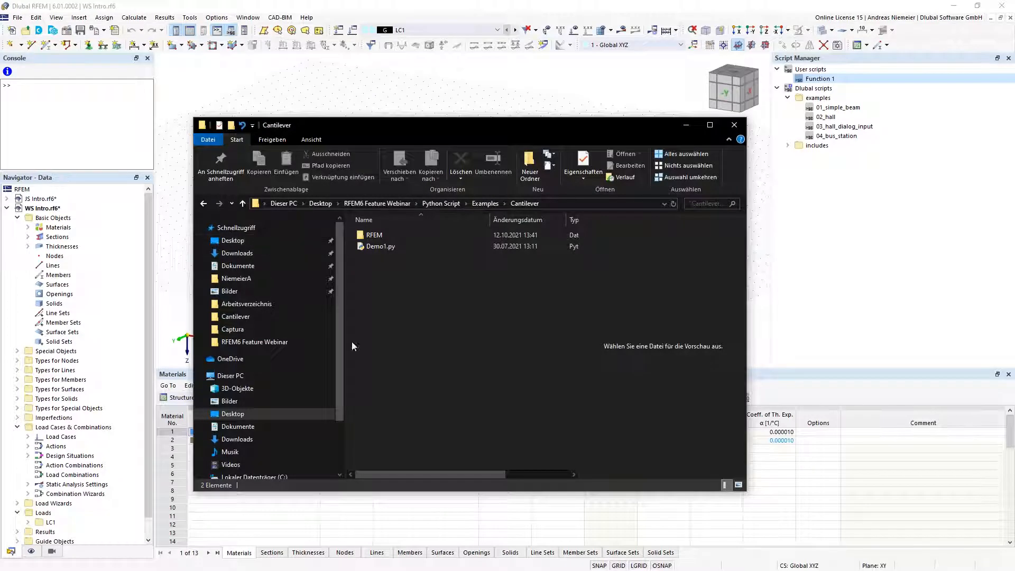
double_click(379, 247)
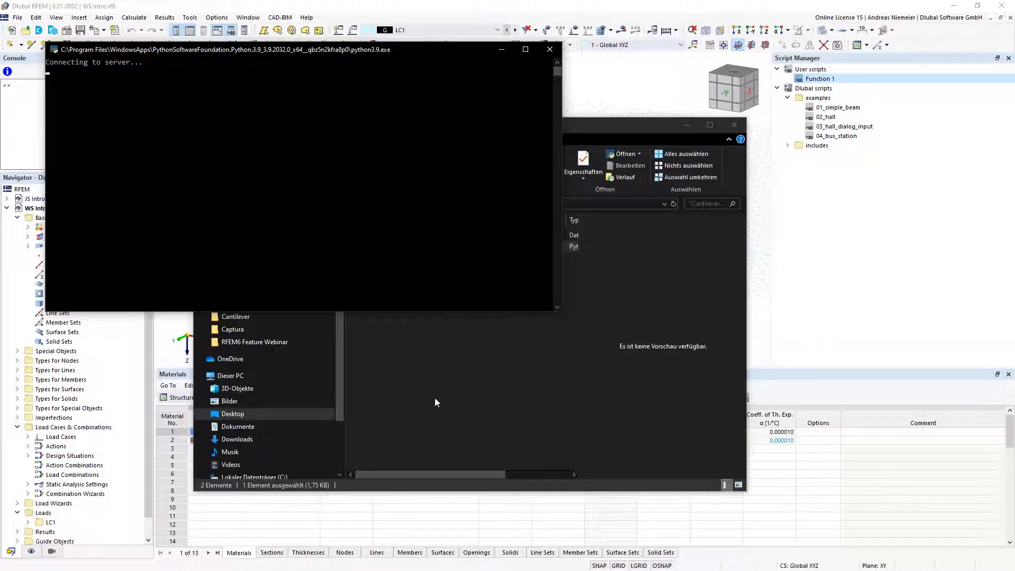
left_click_drag(176, 48, 185, 62)
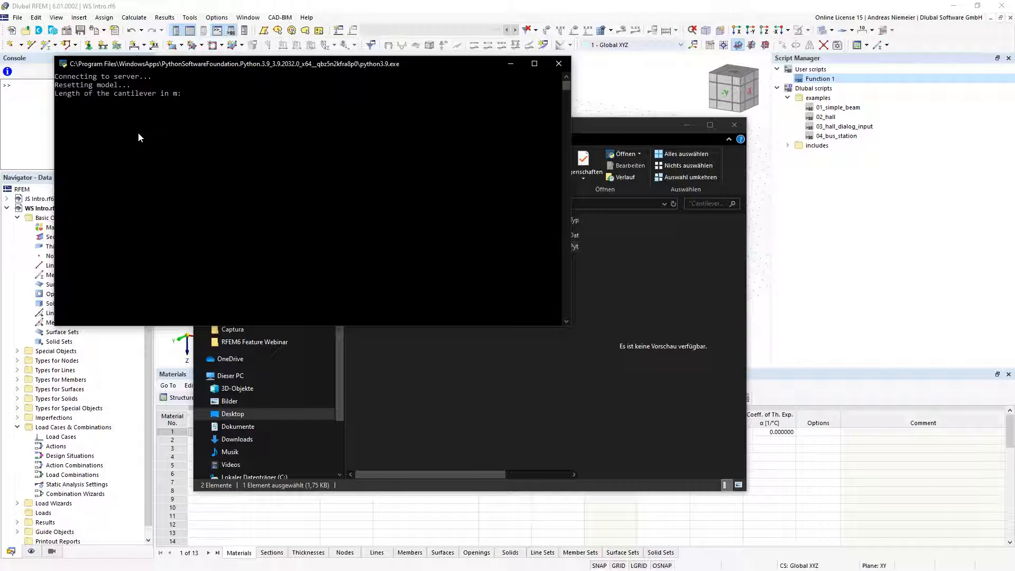
type("5")
key("Return")
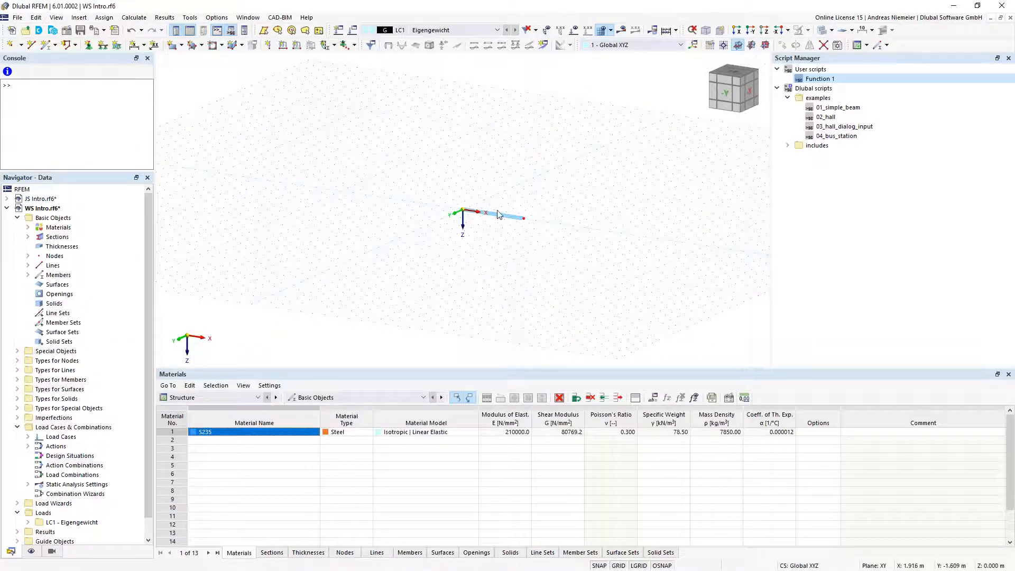
Examine the script-generated cantilever in RFEM, toggling the load and result display options
scroll(488, 244, "up", 2)
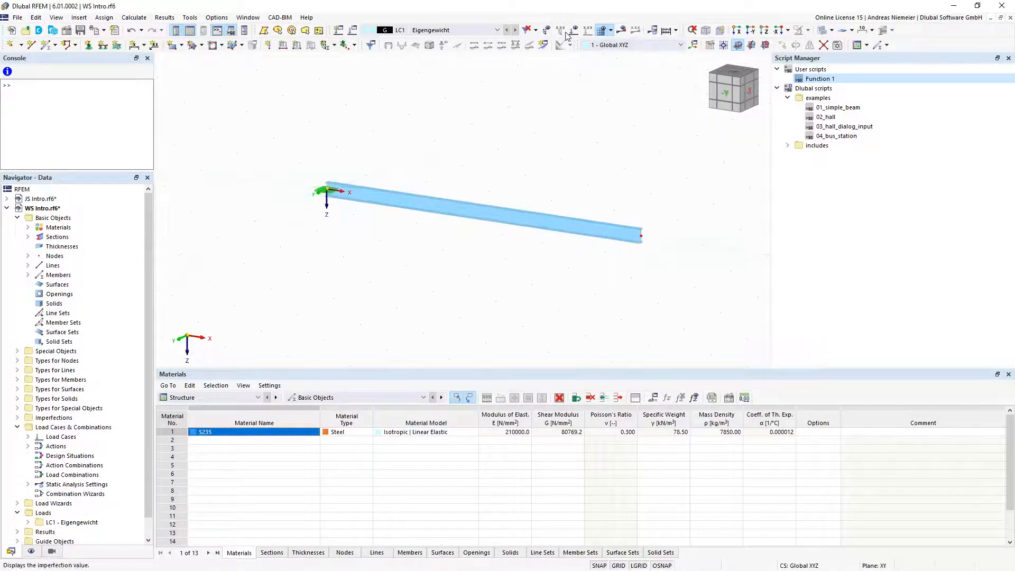
left_click(587, 29)
left_click(635, 30)
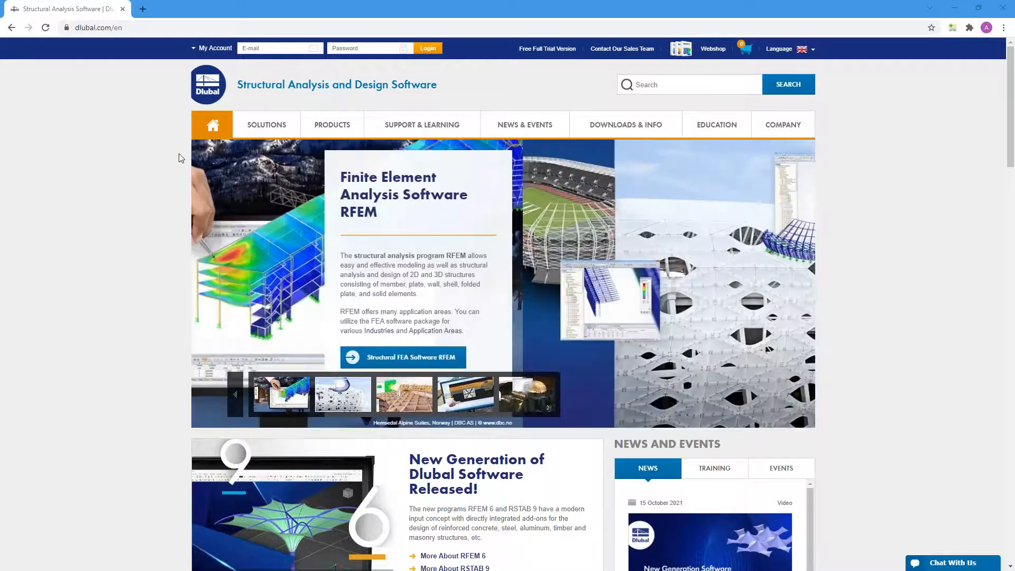
On the Dlubal website, open the webinar overview and the page of the "New Features in RFEM 6 and RSTAB 9" webinar
mouse_move(531, 127)
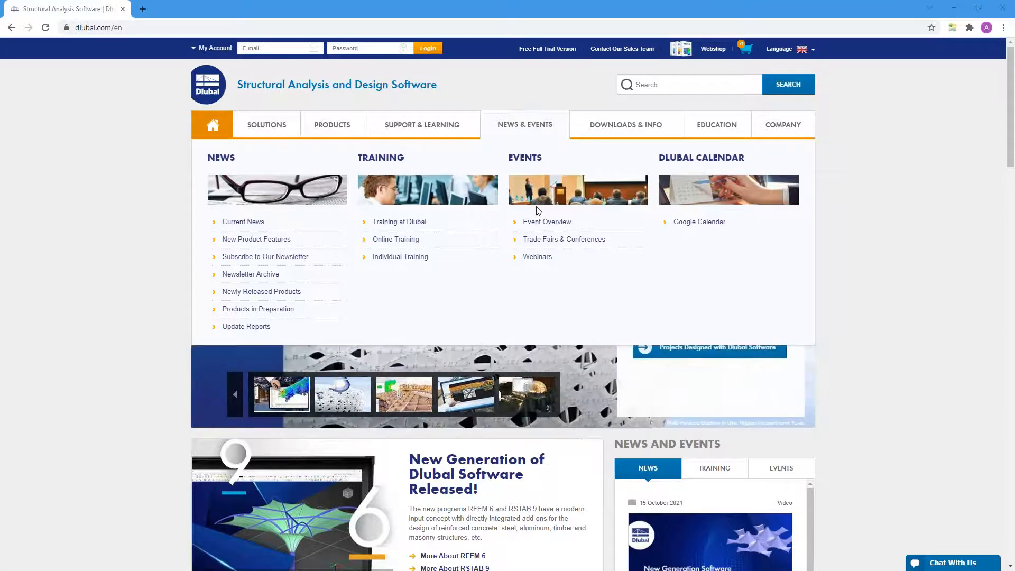
left_click(537, 257)
scroll(538, 328, "down", 7)
left_click(537, 320)
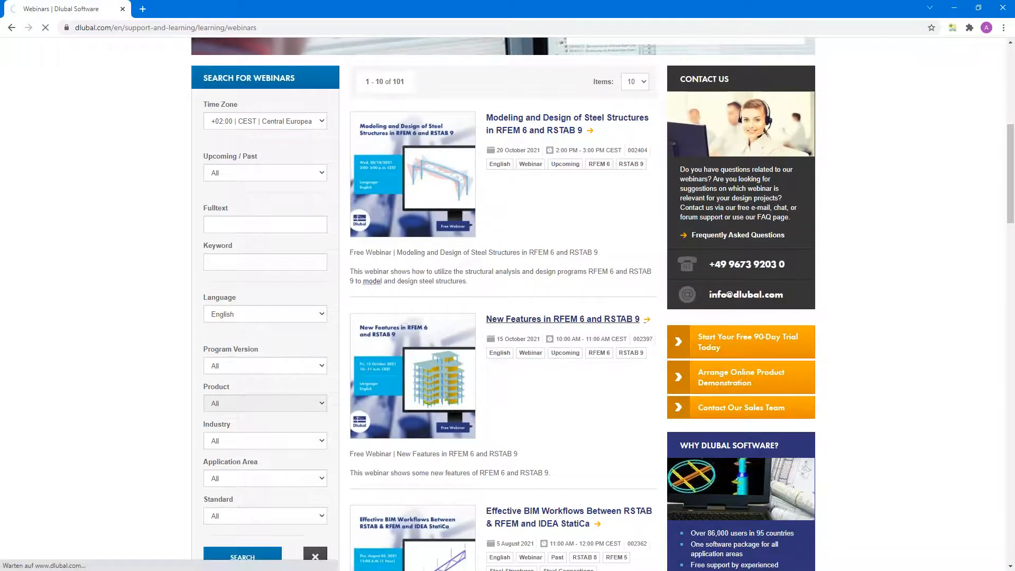
Examine the webinar page's presentation slides download, related links, recommended events, videos and downloadable models
scroll(507, 305, "down", 13)
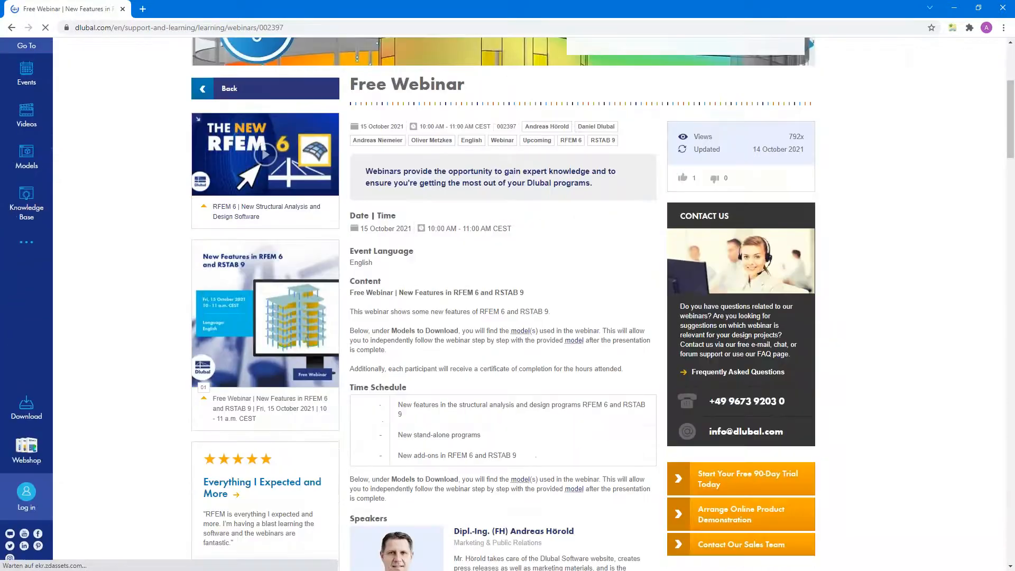
scroll(401, 368, "down", 2)
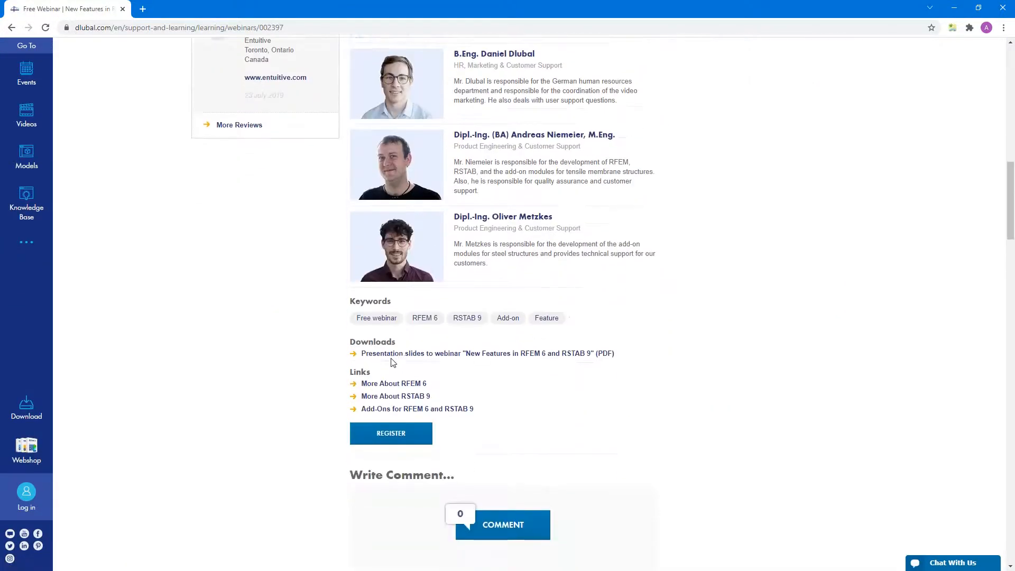
scroll(467, 372, "down", 3)
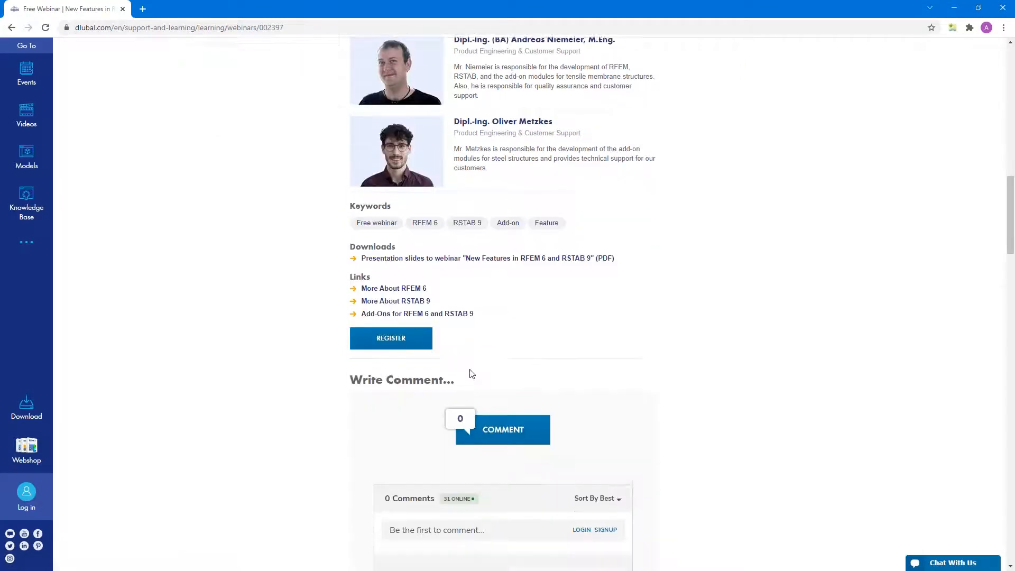
scroll(503, 223, "down", 8)
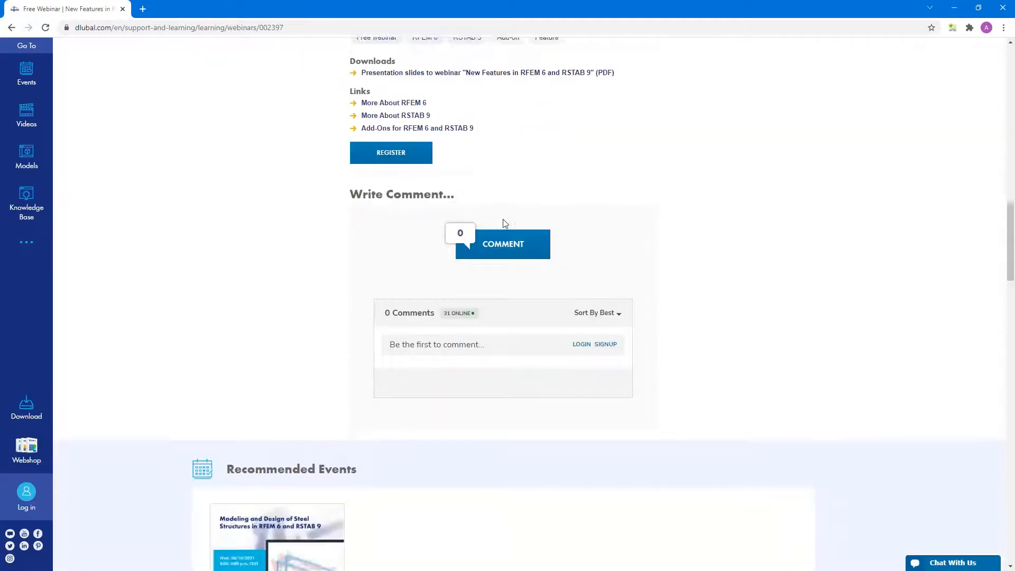
scroll(503, 223, "down", 6)
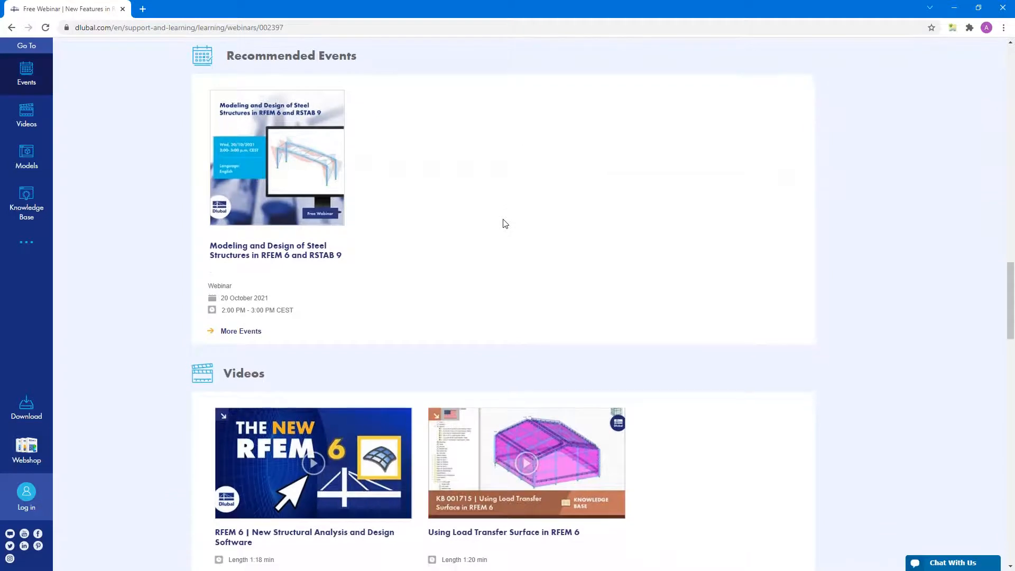
scroll(499, 361, "down", 3)
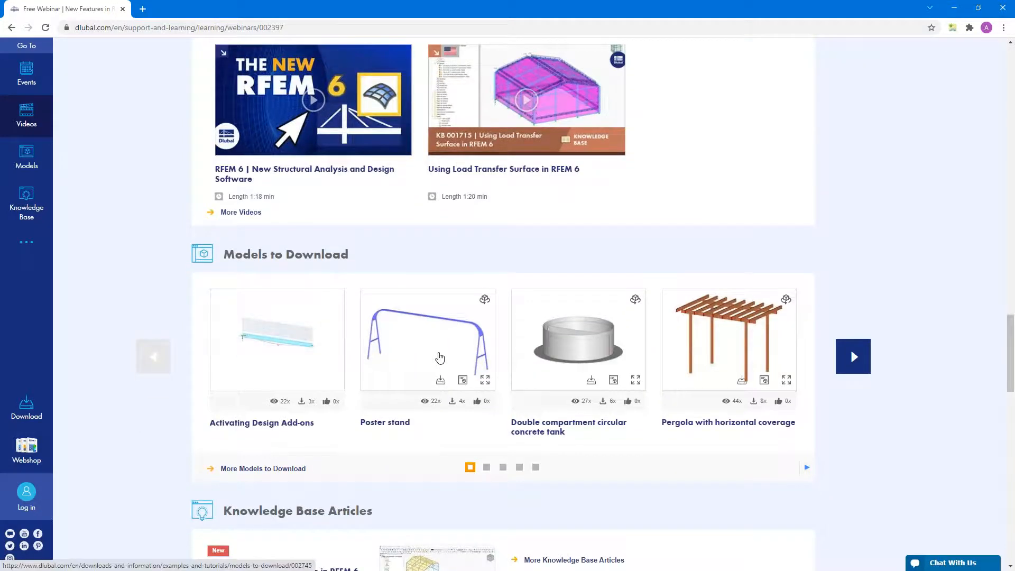
scroll(441, 356, "up", 5)
scroll(440, 357, "up", 5)
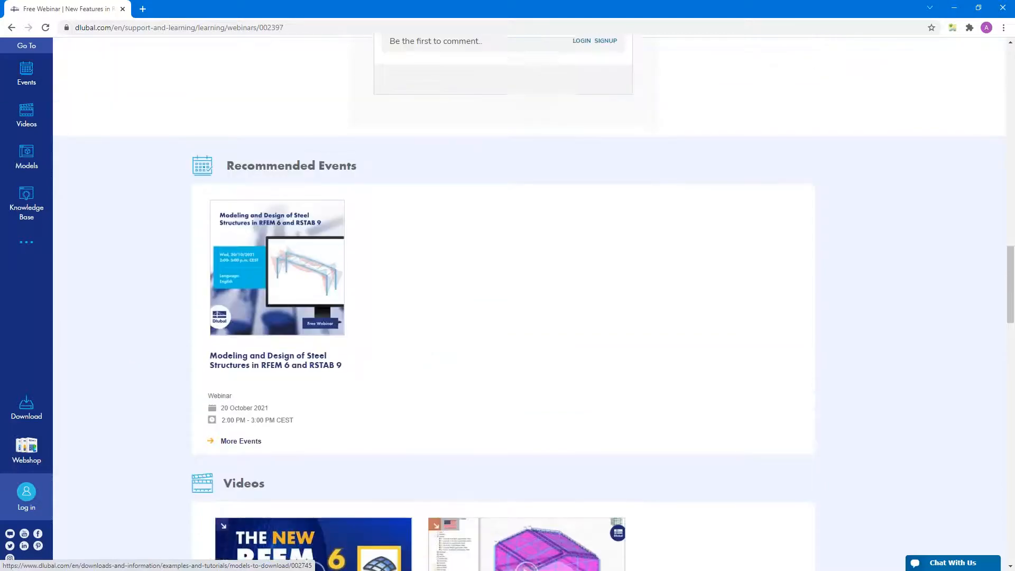